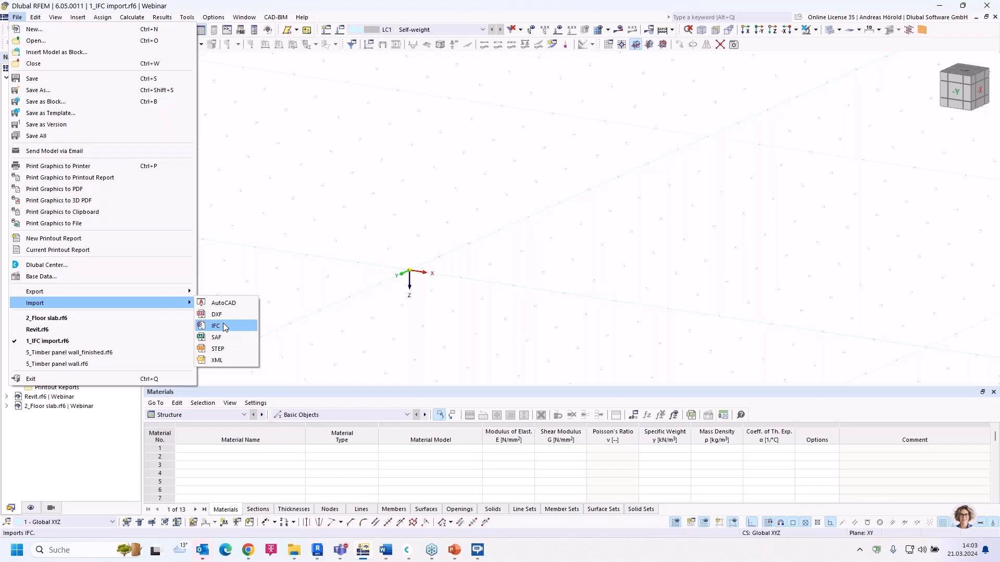
# Try importing 1_IFC.ifc with the default insertion point and coordinate orientation, and undo the import.
pyautogui.moveTo(168, 296)
pyautogui.click(237, 328)
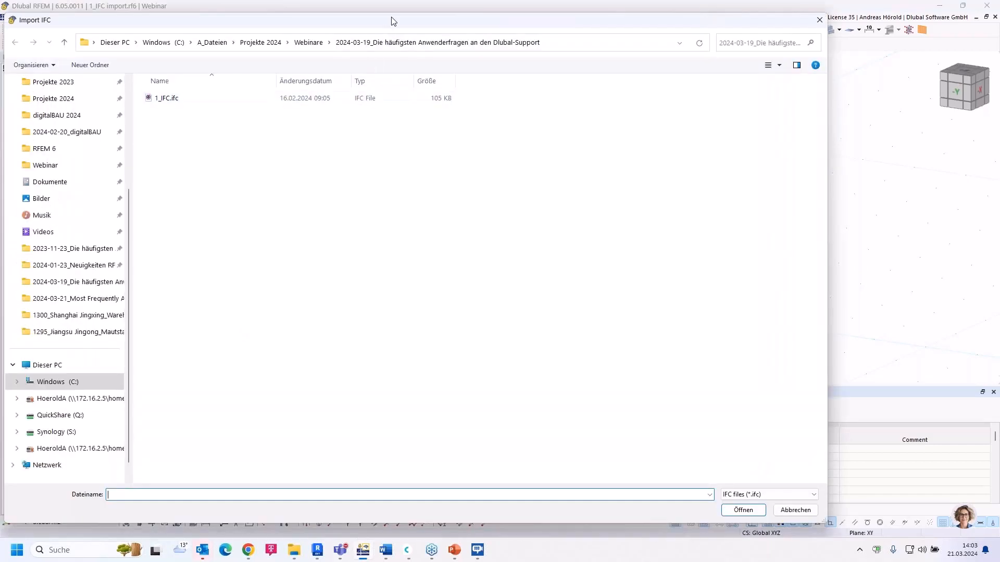
pyautogui.click(177, 103)
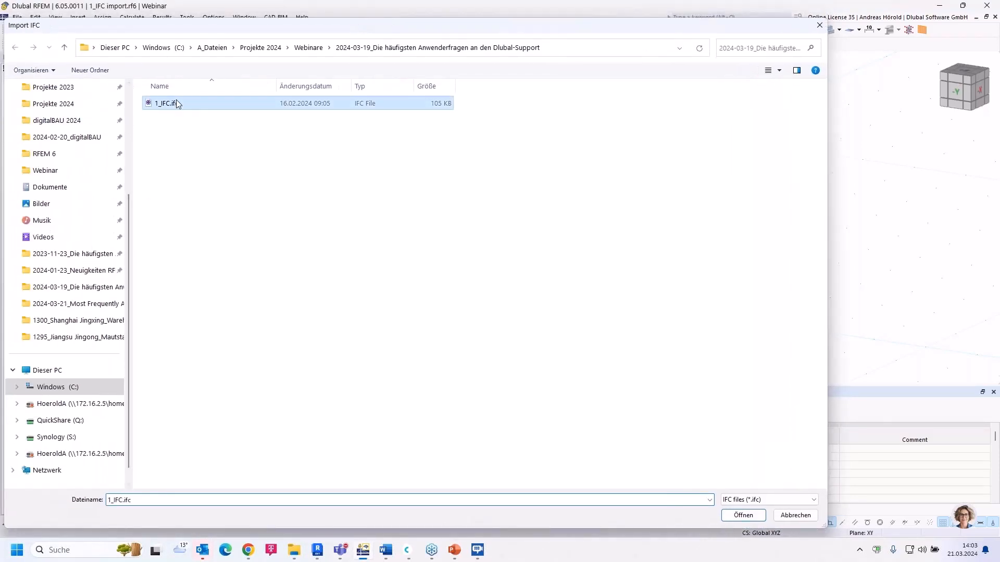
pyautogui.doubleClick(177, 103)
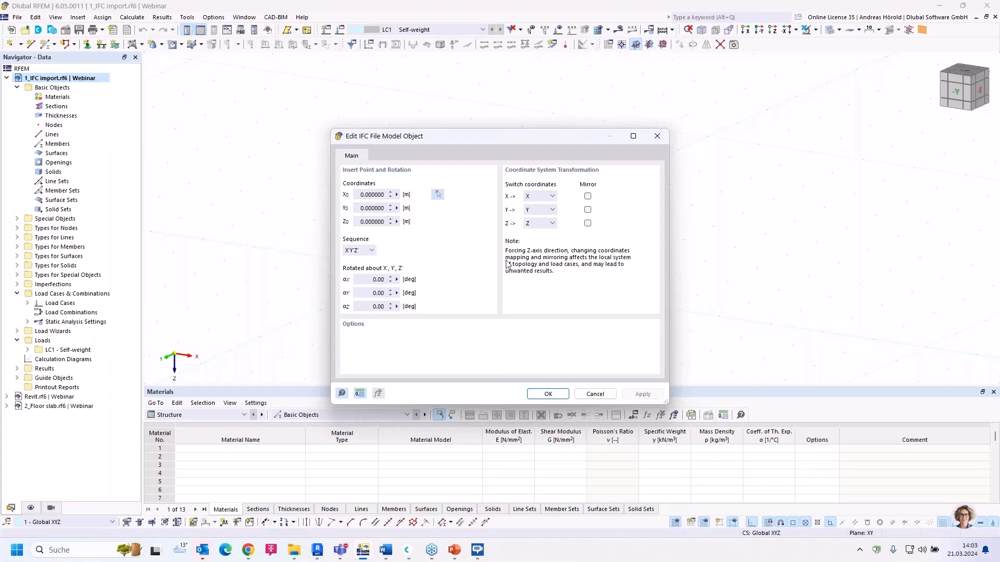
pyautogui.click(548, 394)
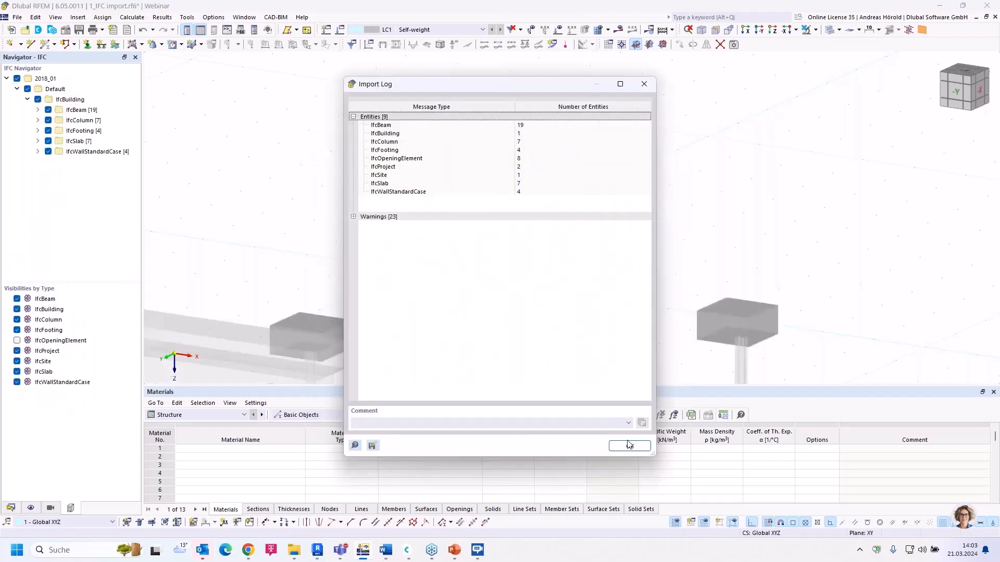
pyautogui.click(630, 446)
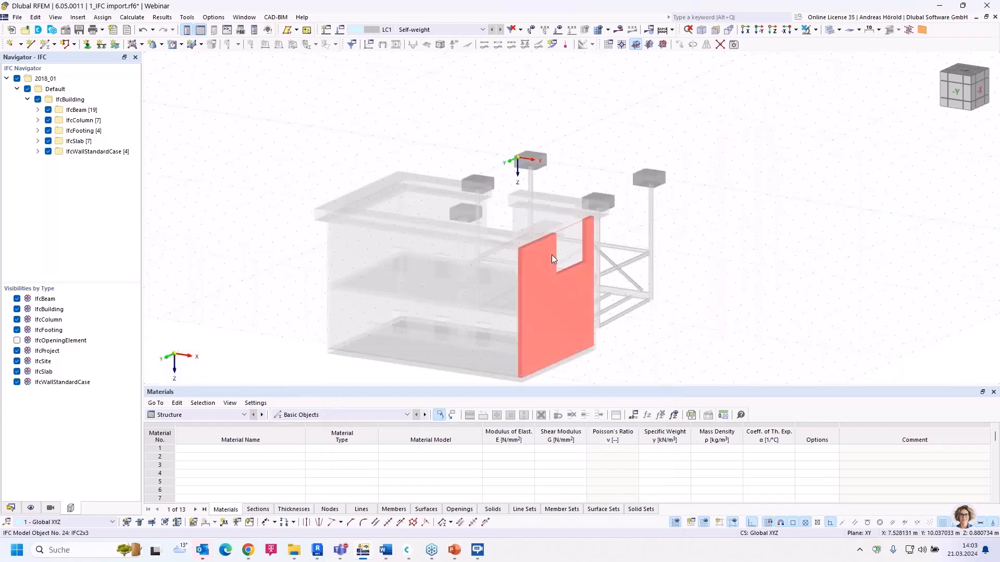
pyautogui.scroll(3, 551, 254)
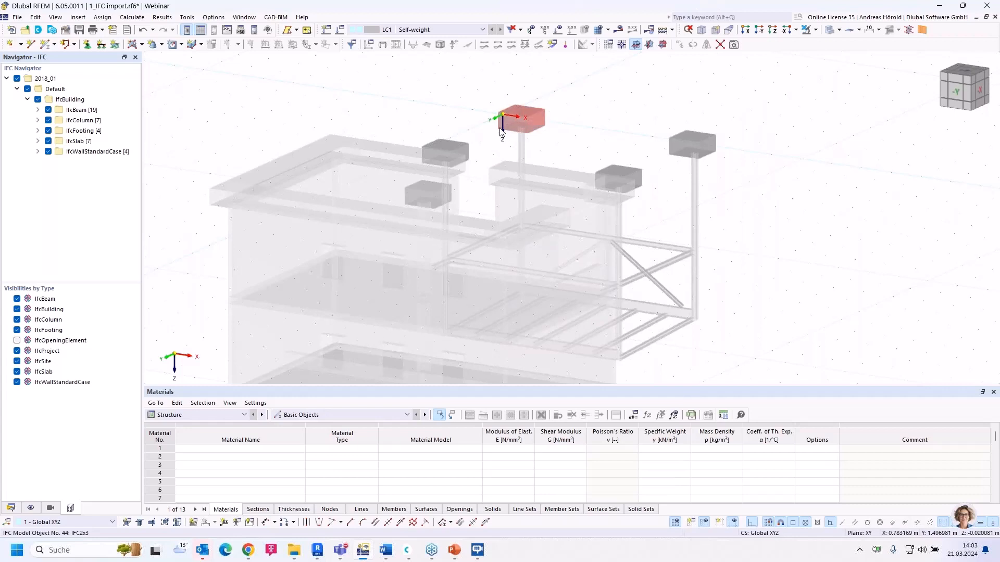
pyautogui.scroll(-4, 502, 95)
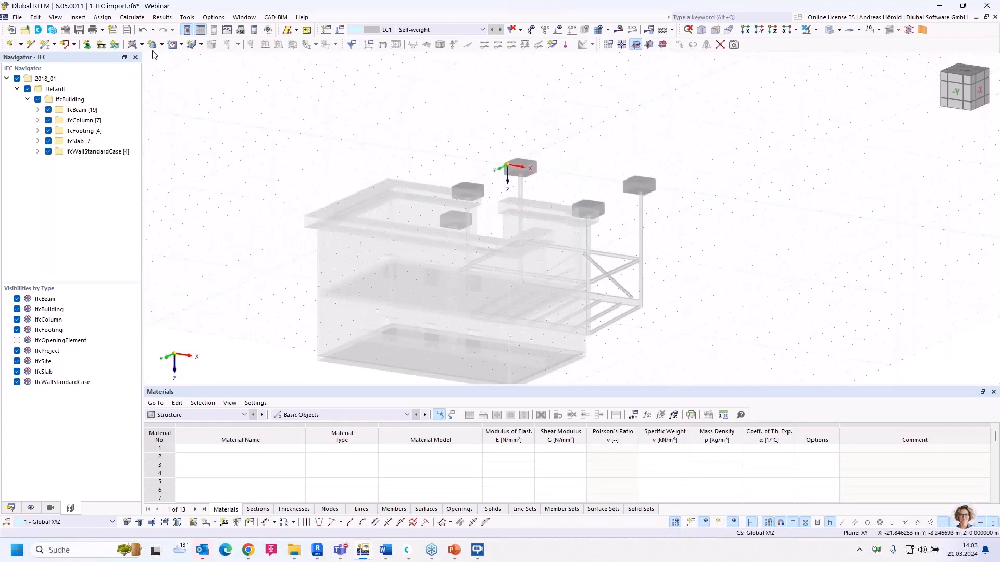
pyautogui.click(143, 30)
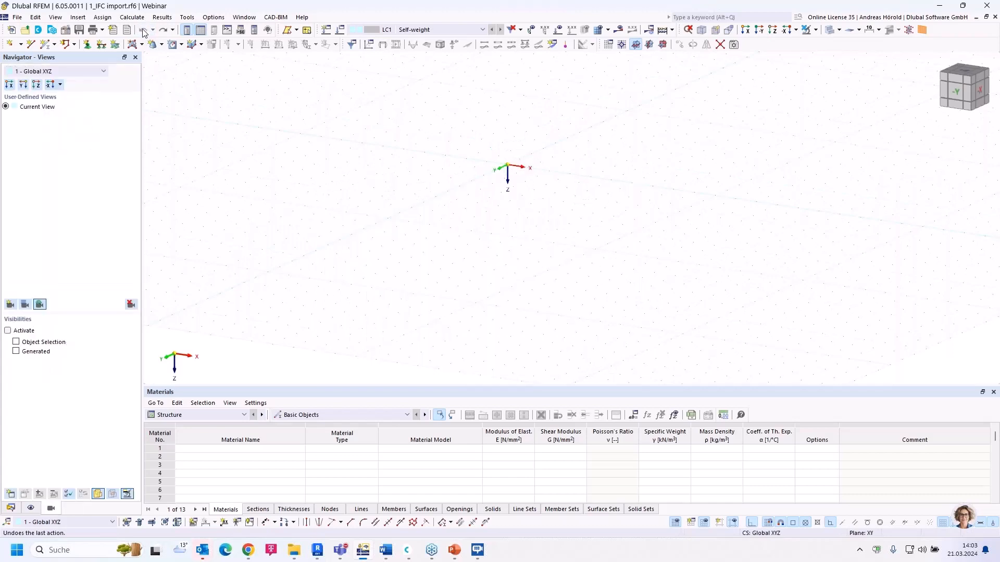
# Import 1_IFC.ifc with the Z coordinate mirrored and close the import log.
pyautogui.click(17, 18)
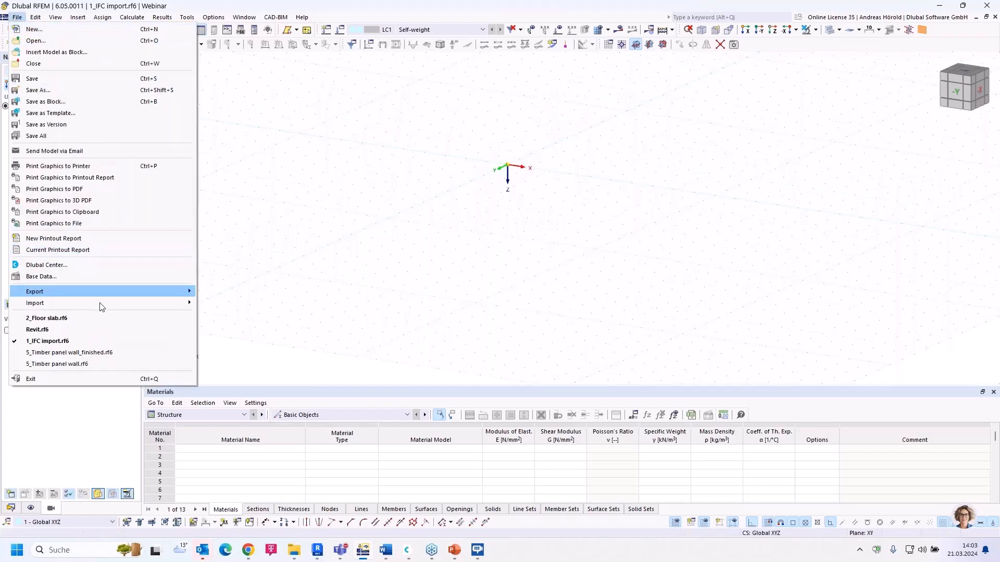
pyautogui.moveTo(125, 310)
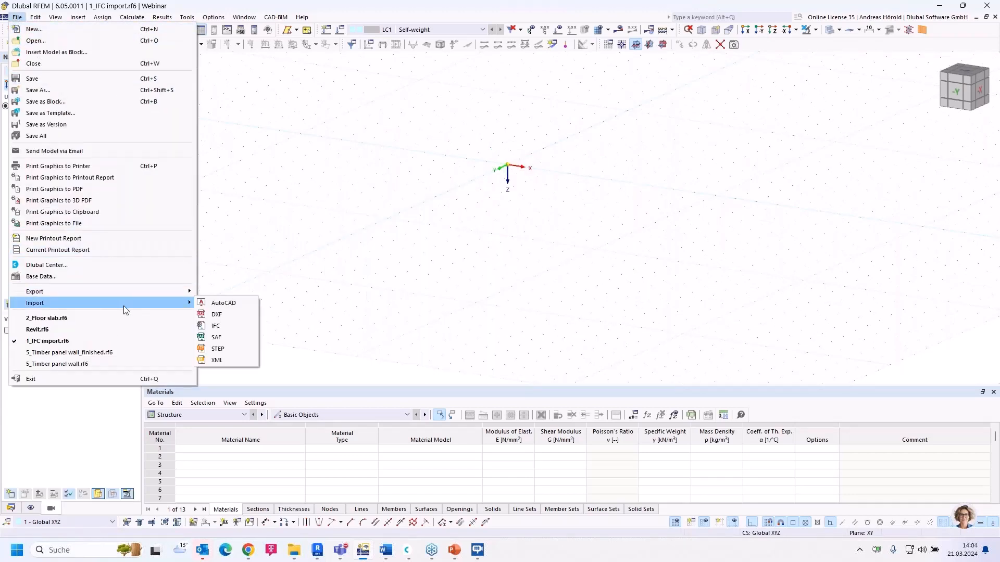
pyautogui.click(229, 325)
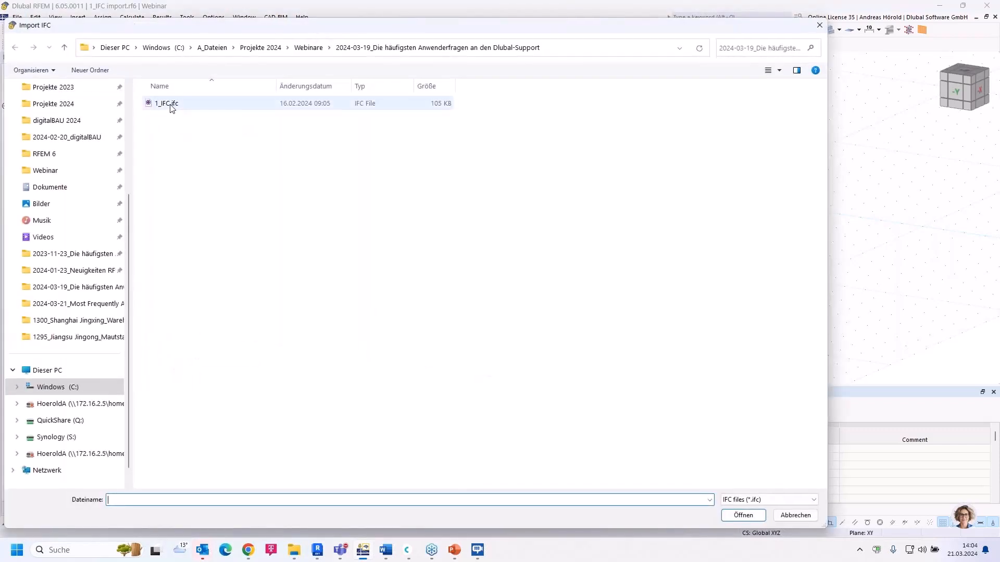
pyautogui.doubleClick(171, 104)
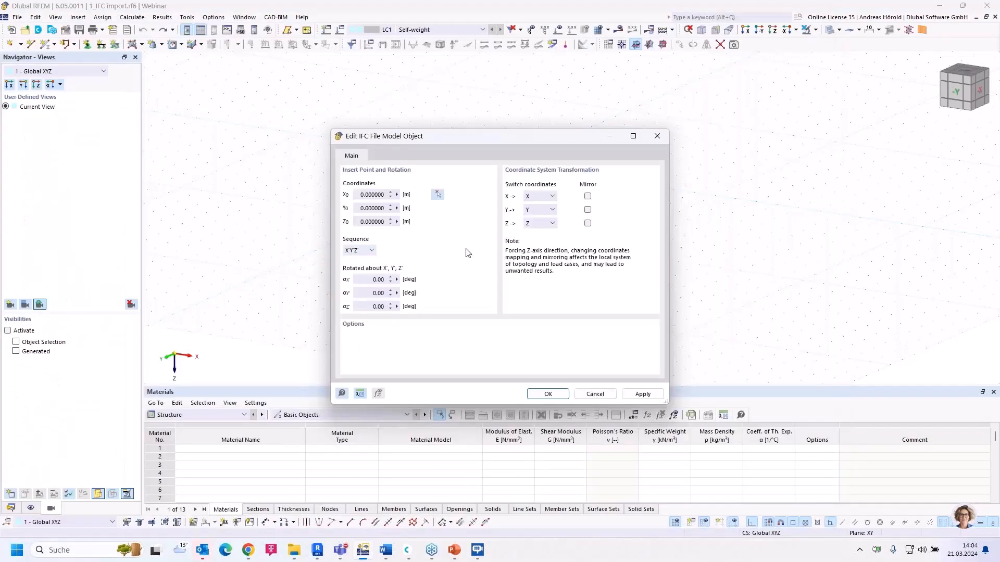
pyautogui.click(588, 223)
pyautogui.click(547, 395)
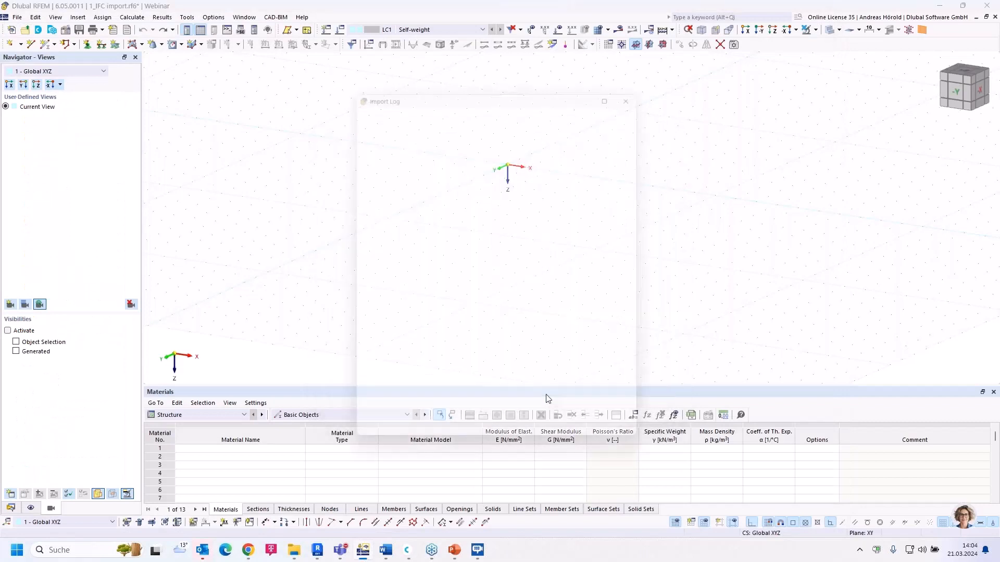
pyautogui.click(629, 447)
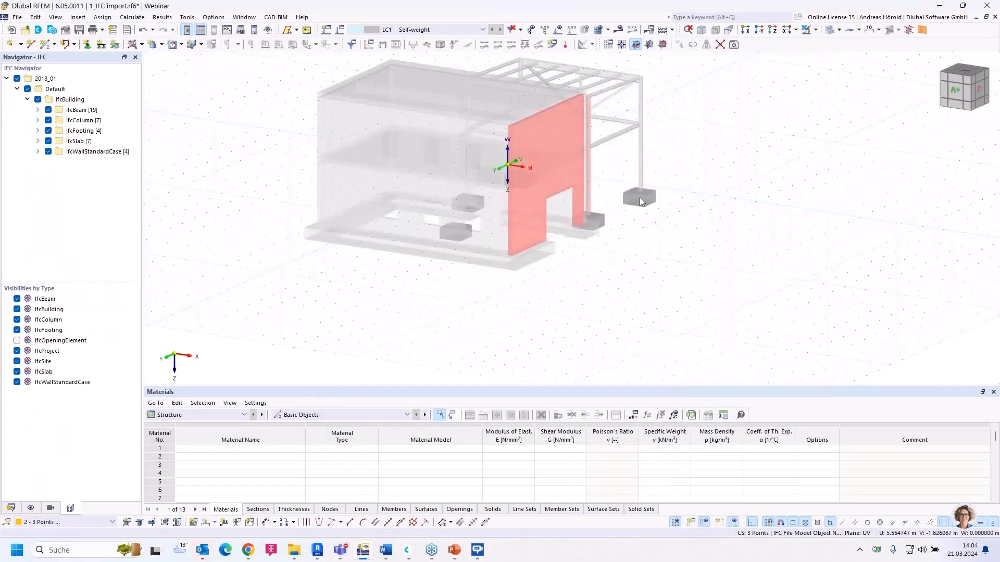
# Open the conversion tables and the Dlubal material entry for Metall - Baustahl S235.
pyautogui.keyDown('ctrl'); pyautogui.moveTo(458, 250); pyautogui.dragTo(731, 168, button='middle'); pyautogui.keyUp('ctrl')
pyautogui.scroll(5, 641, 223)
pyautogui.scroll(-2, 731, 169)
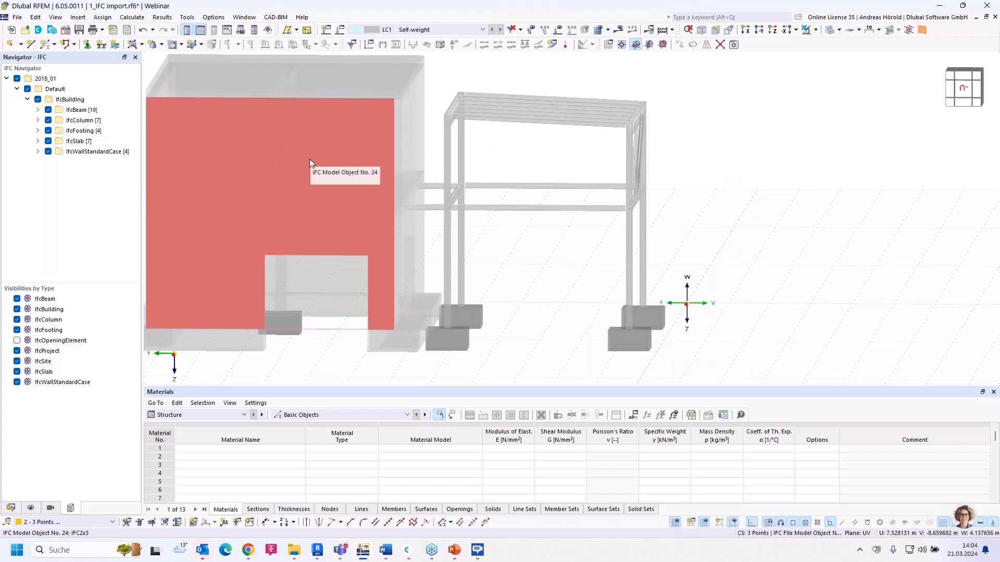
pyautogui.scroll(-1, 306, 163)
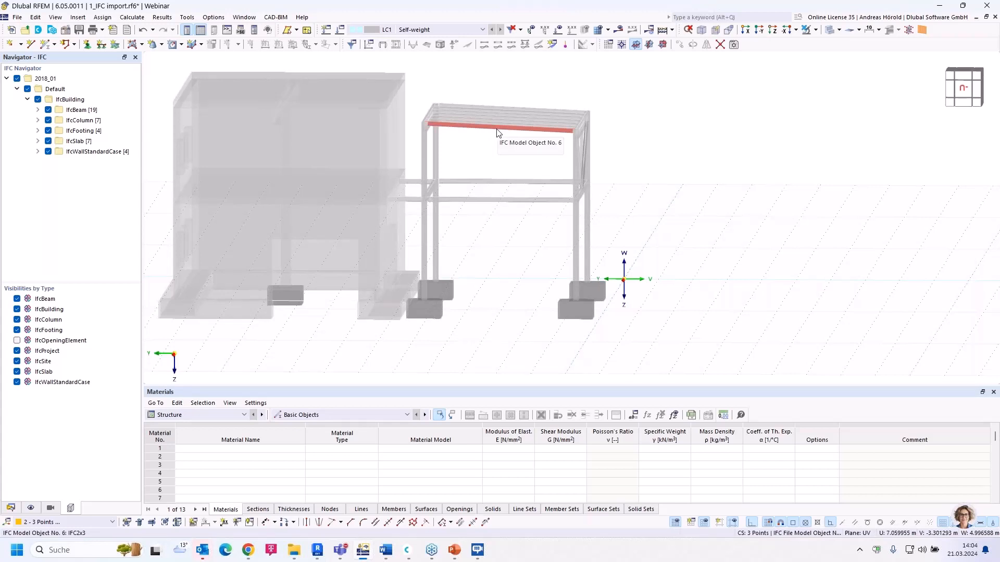
pyautogui.click(275, 17)
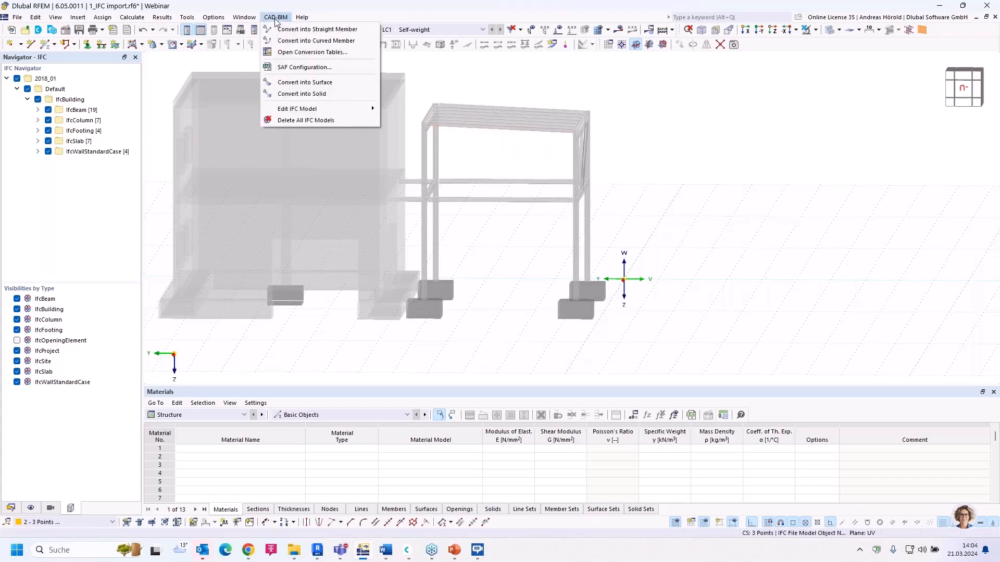
pyautogui.click(311, 52)
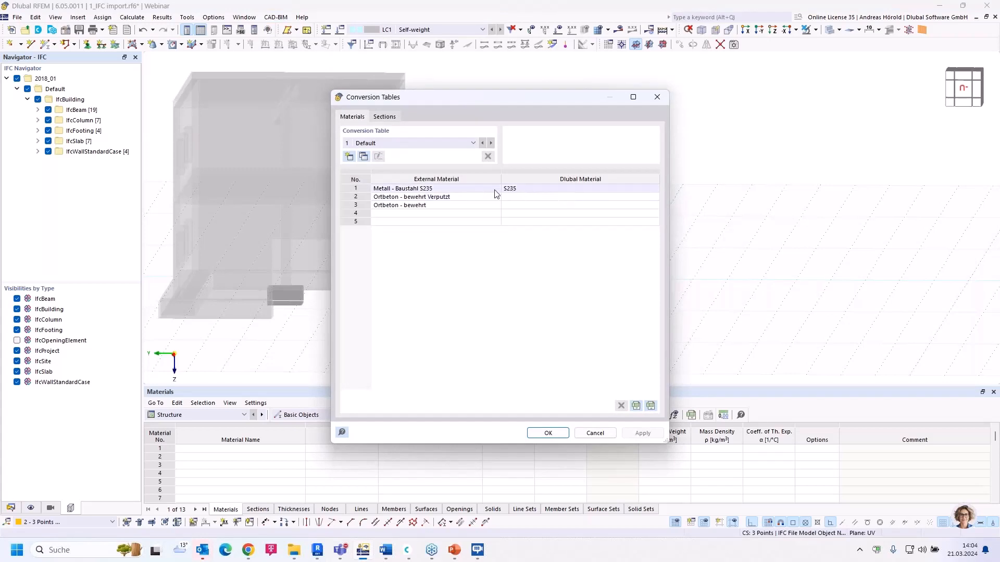
pyautogui.doubleClick(531, 192)
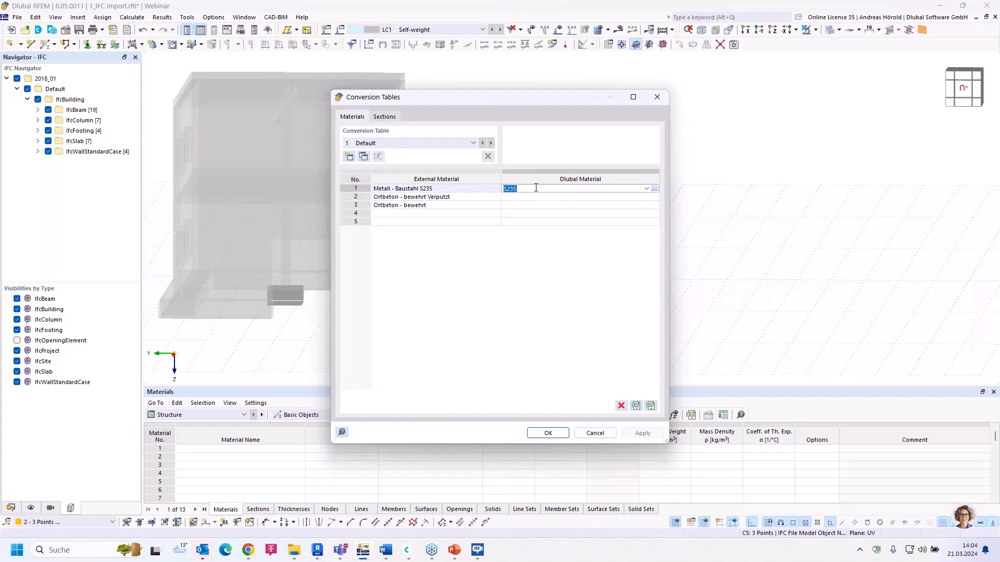
# In the section conversion table, assign the standardized steel section HE 160 A to HEA Stütze:HEA 160 and apply the tables.
pyautogui.click(383, 118)
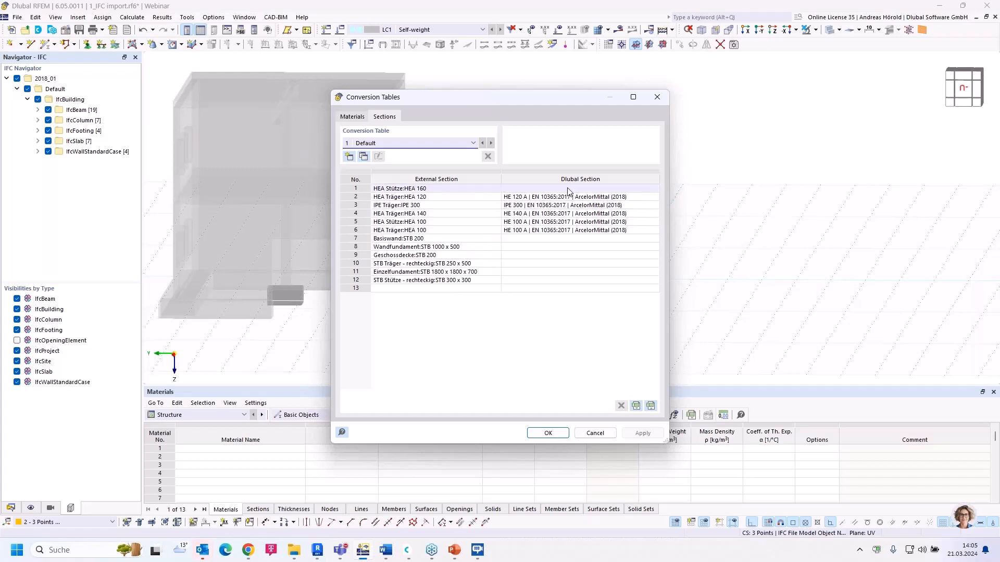
pyautogui.click(621, 189)
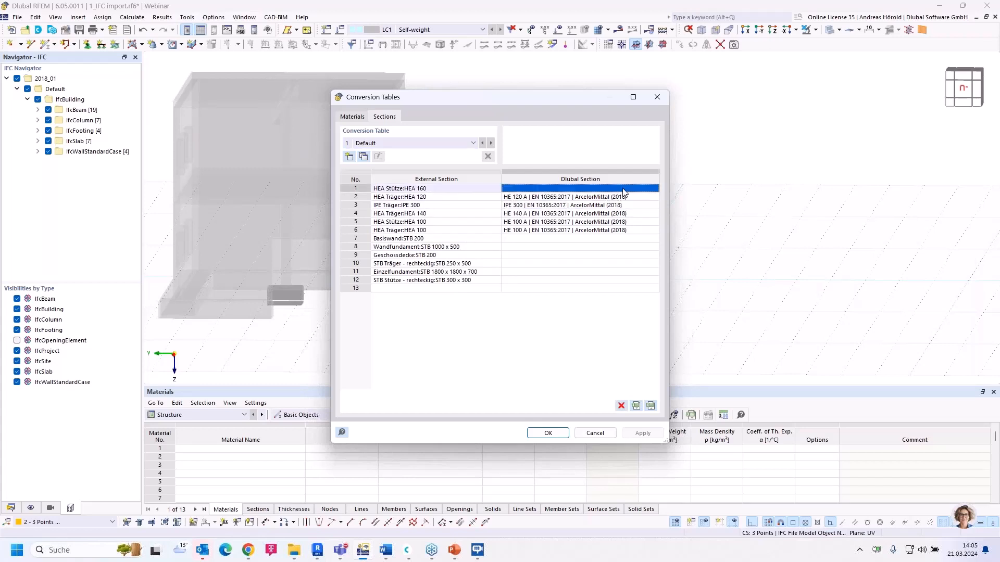
pyautogui.click(655, 189)
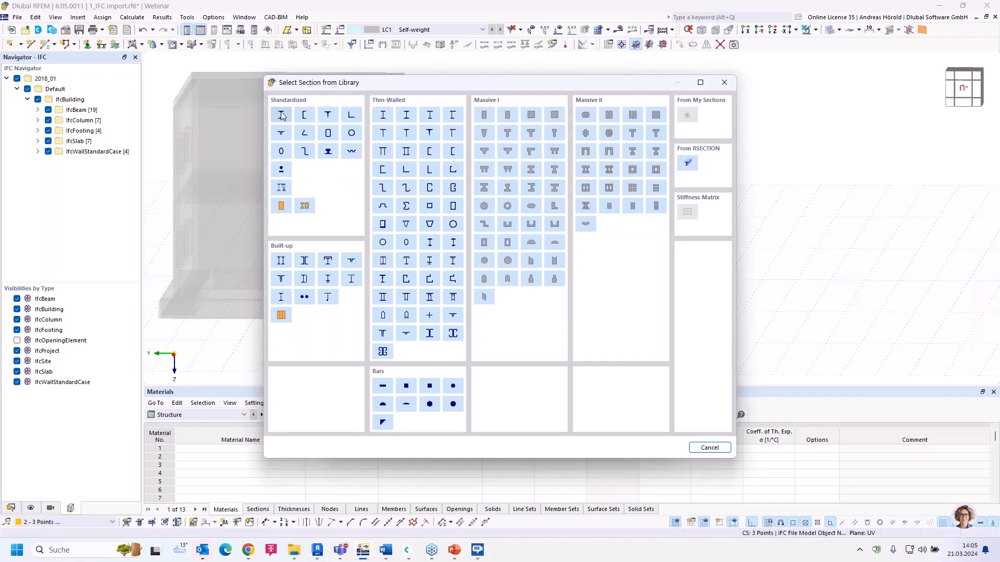
pyautogui.click(281, 115)
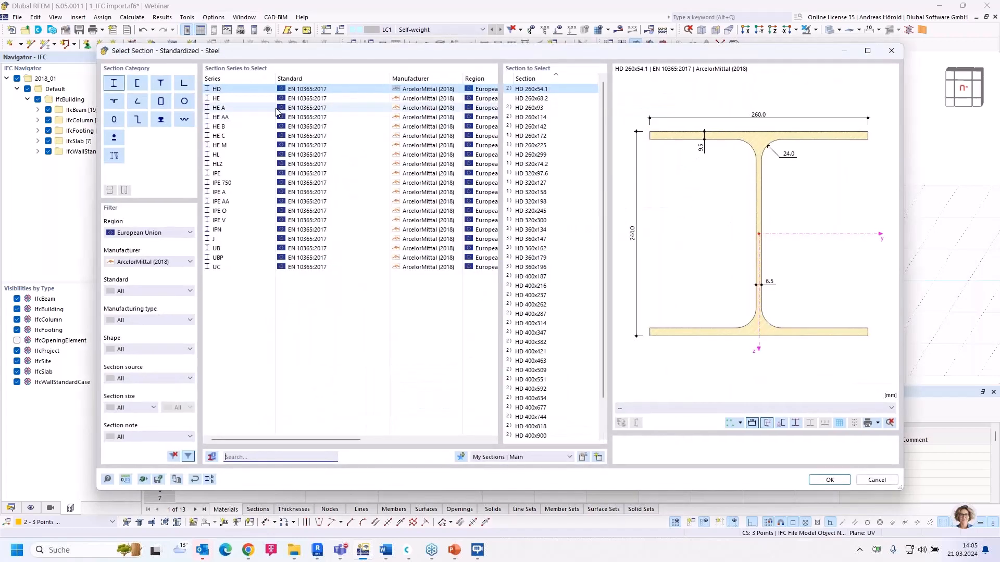
pyautogui.click(236, 109)
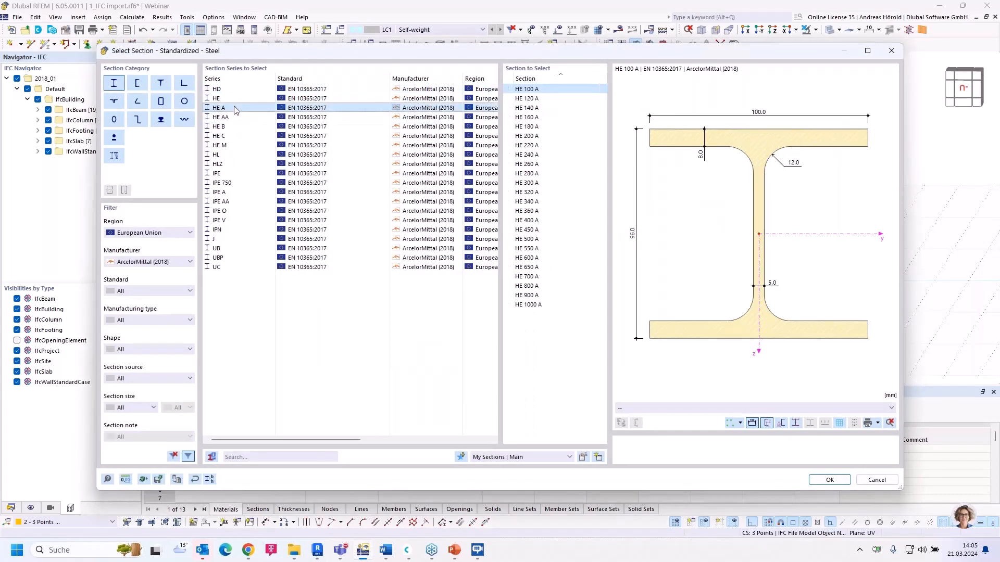
pyautogui.click(542, 118)
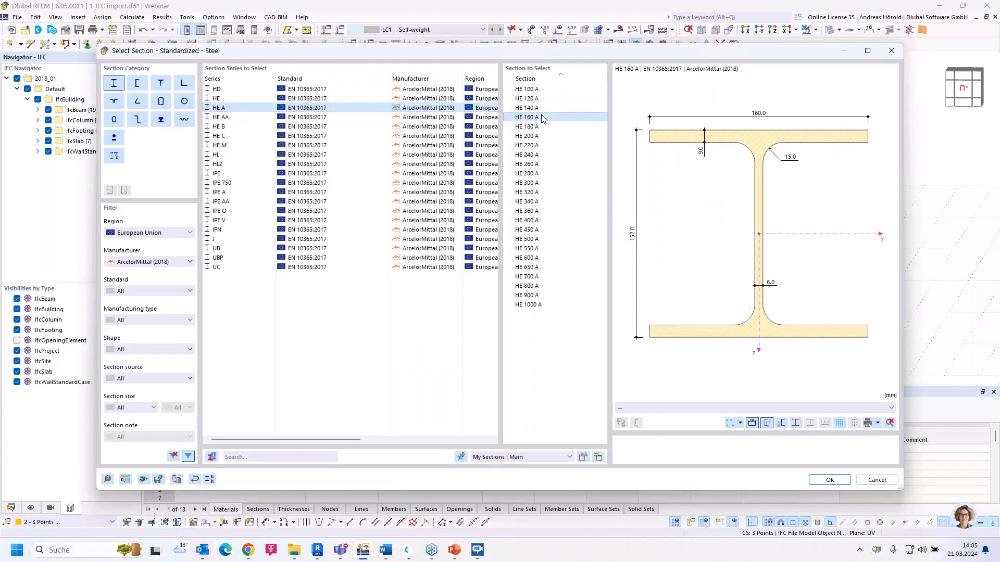
pyautogui.click(832, 480)
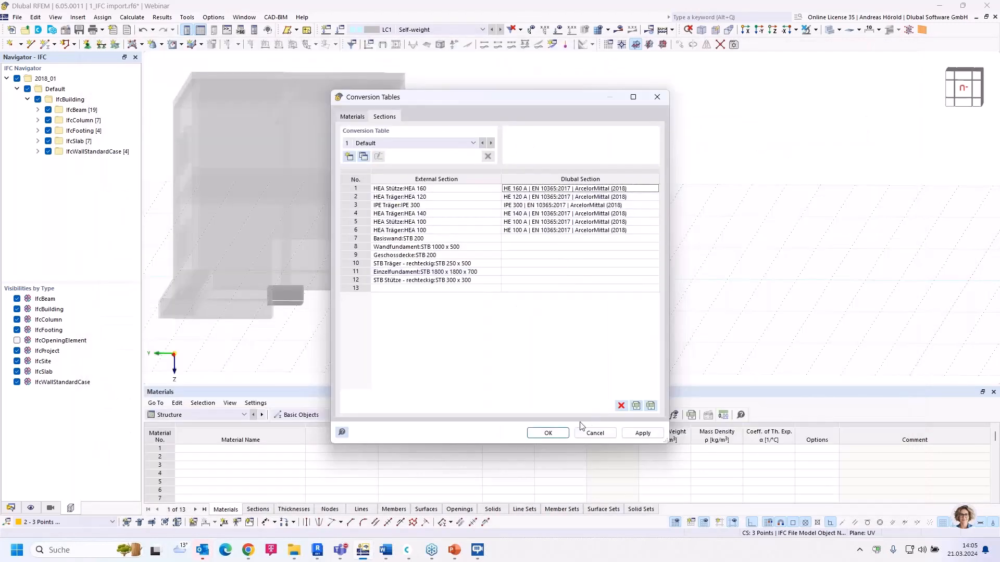
pyautogui.click(548, 434)
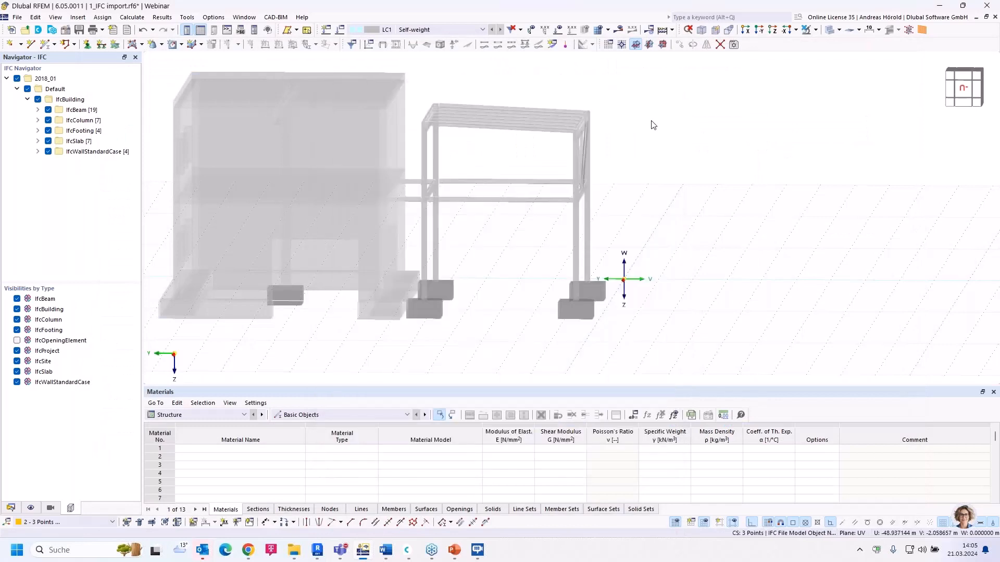
# Convert the IFC beams and columns of the steel frame beside the building into straight members.
pyautogui.moveTo(621, 78); pyautogui.dragTo(416, 227)
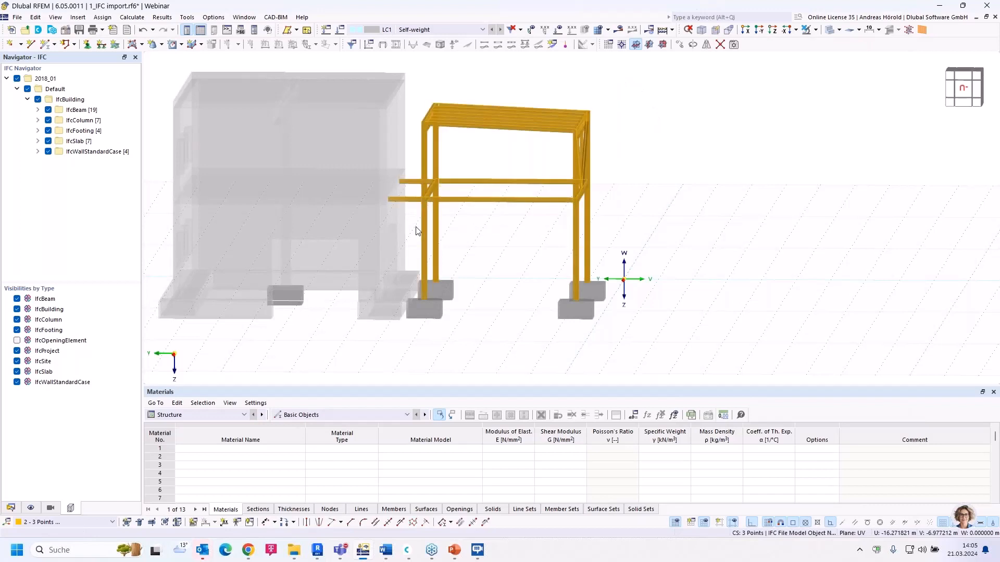
pyautogui.rightClick(474, 129)
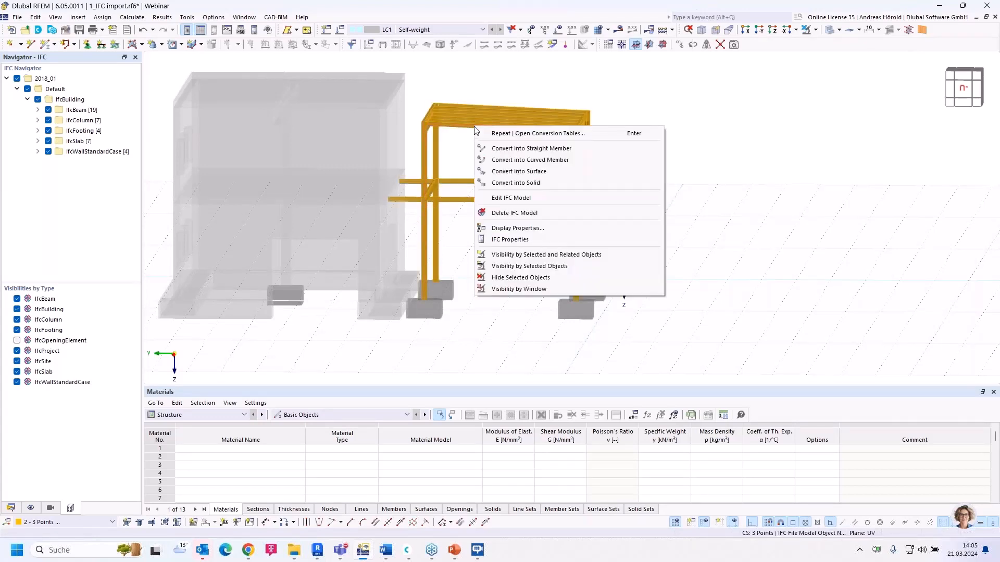
pyautogui.click(561, 151)
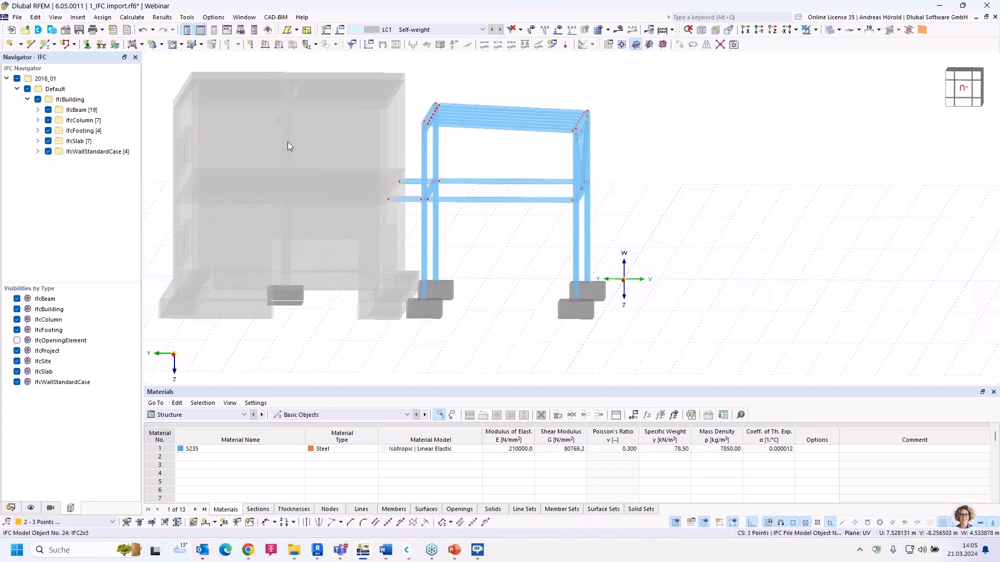
# Hide all IFC objects of the 2018_01 project, leaving only the converted members displayed.
pyautogui.click(18, 79)
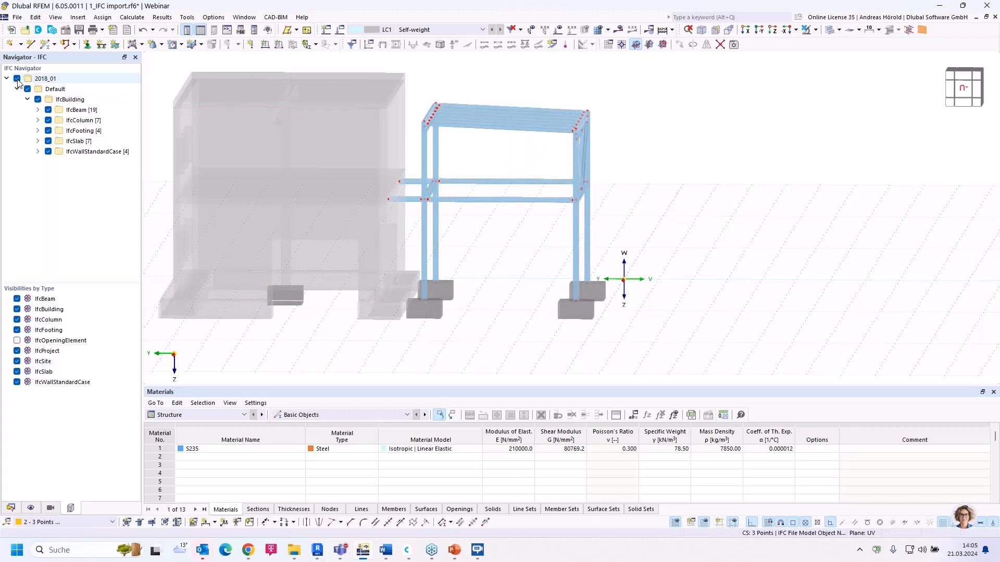
pyautogui.click(17, 78)
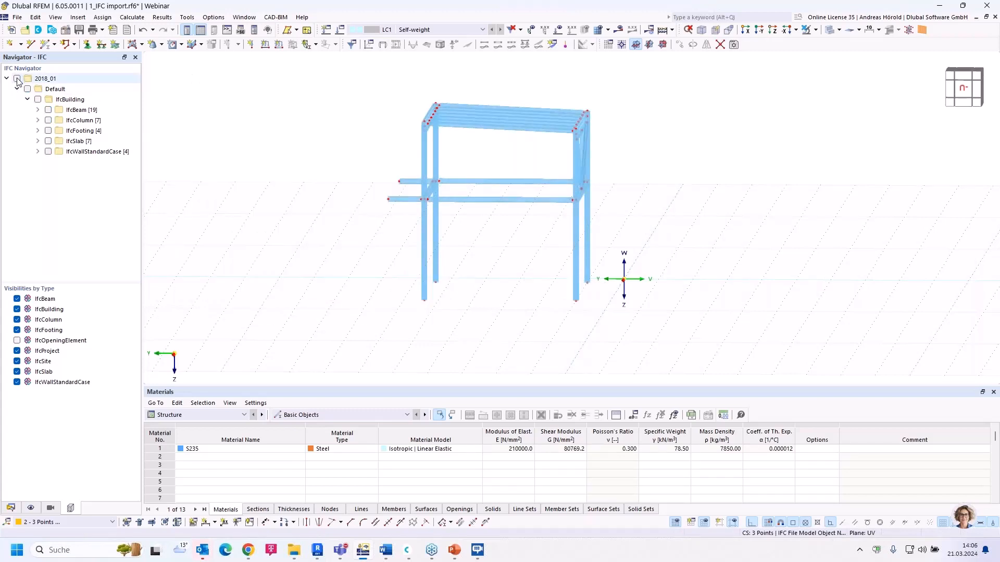
# Display the steel frame as a solid model and examine its roof beams and truss side.
pyautogui.scroll(2, 578, 168)
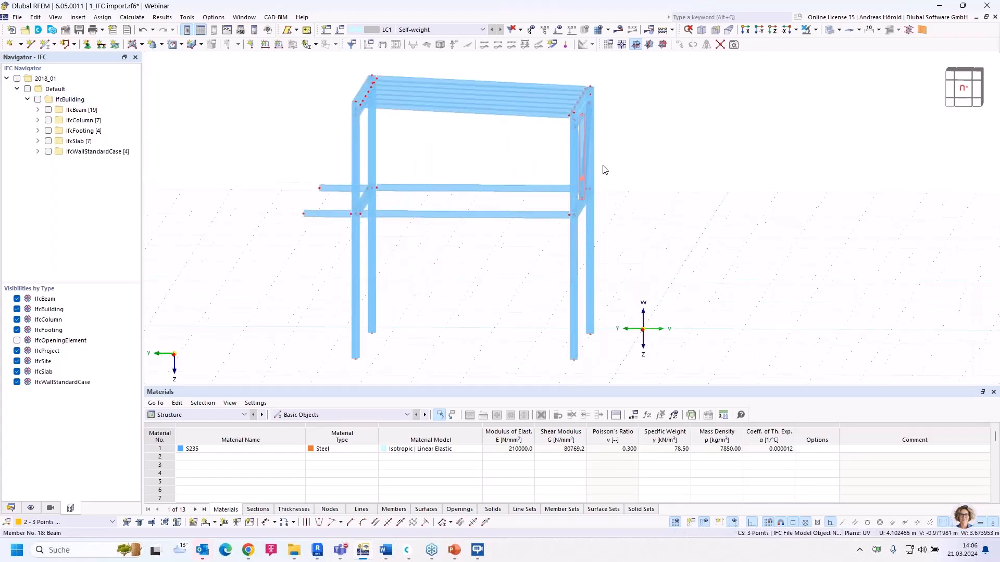
pyautogui.scroll(-1, 634, 172)
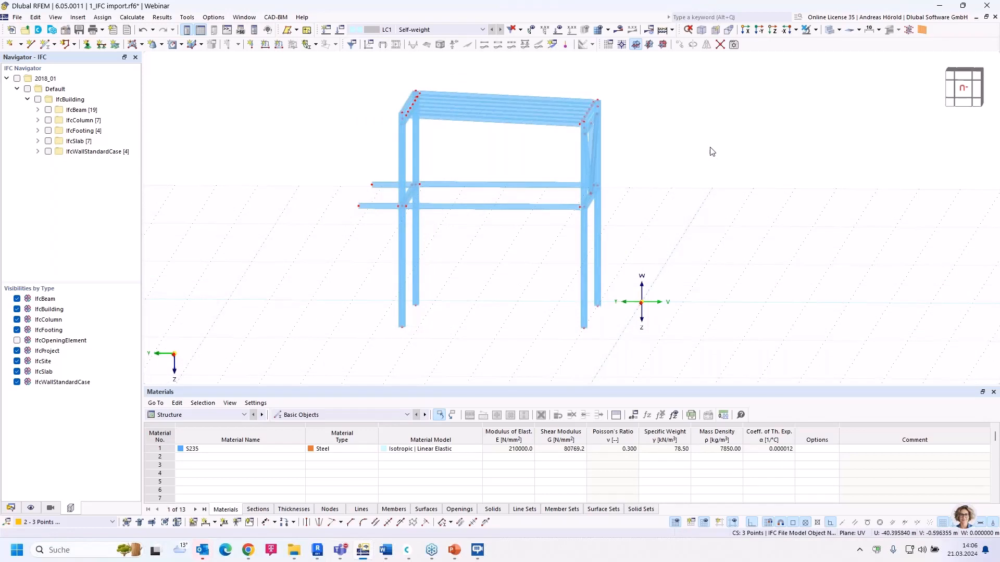
pyautogui.click(838, 30)
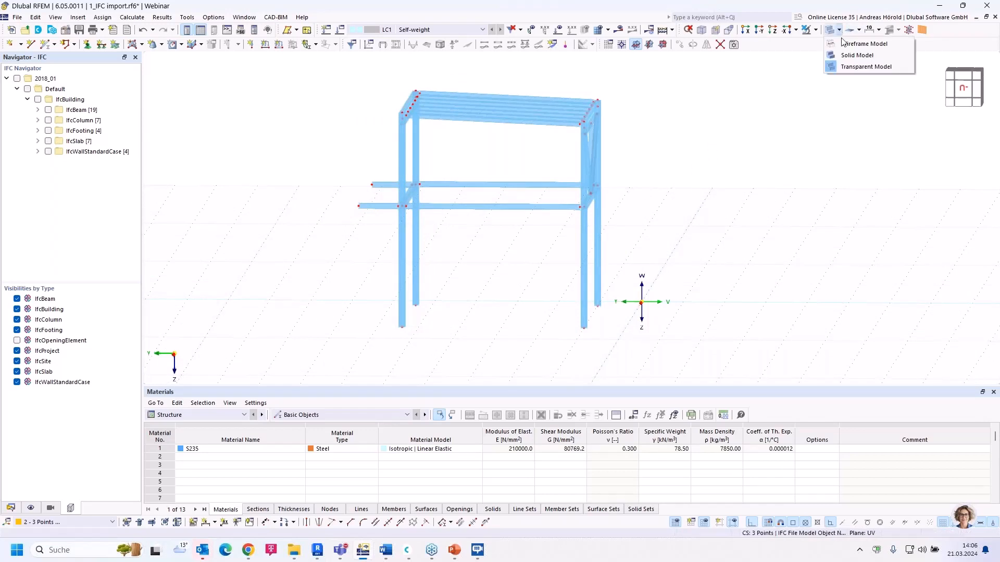
pyautogui.click(851, 66)
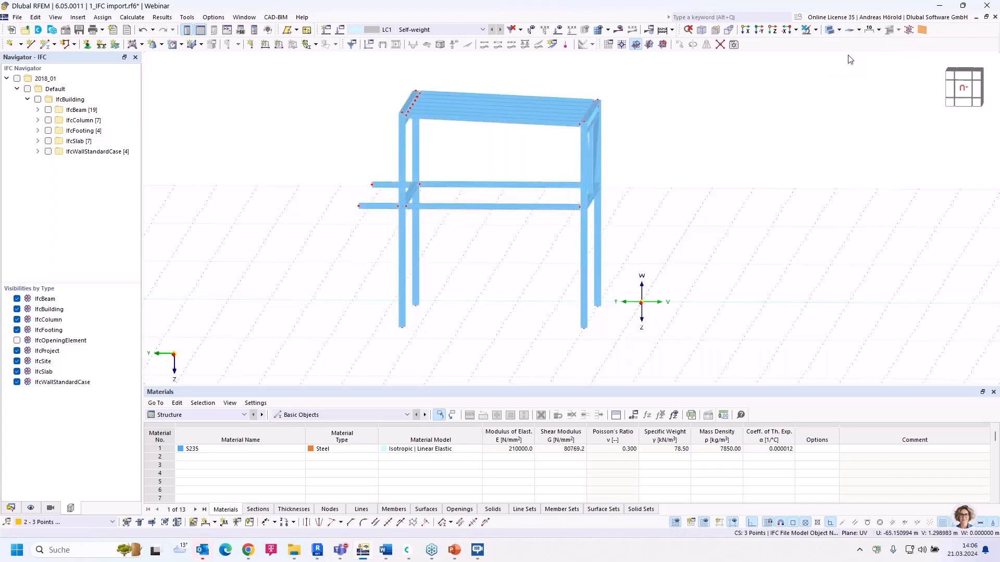
pyautogui.scroll(3, 604, 155)
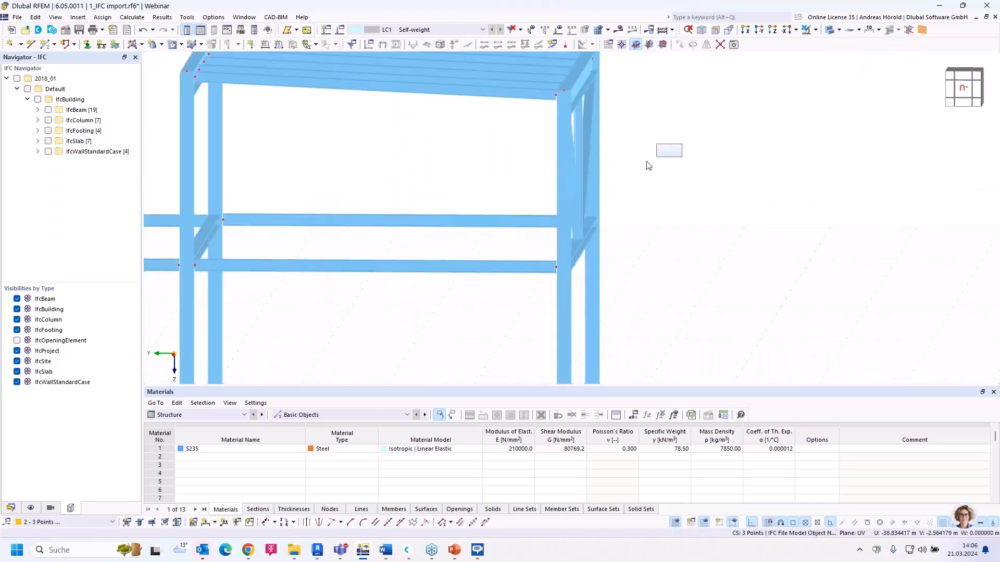
pyautogui.moveTo(615, 229); pyautogui.dragTo(573, 238, button='middle')
# Switch the frame to wireframe display and inspect the gaps between the member ends.
pyautogui.click(839, 29)
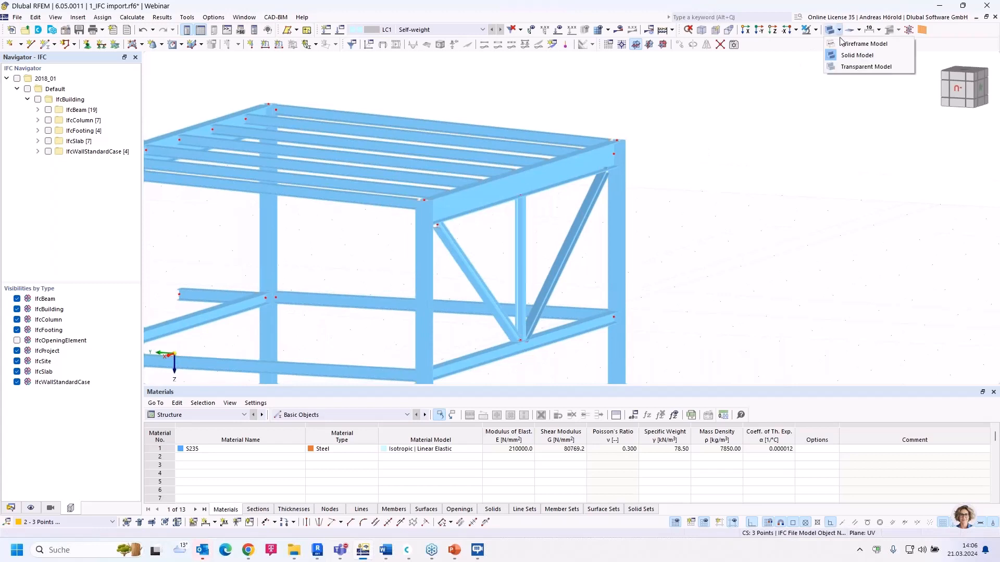
pyautogui.click(859, 40)
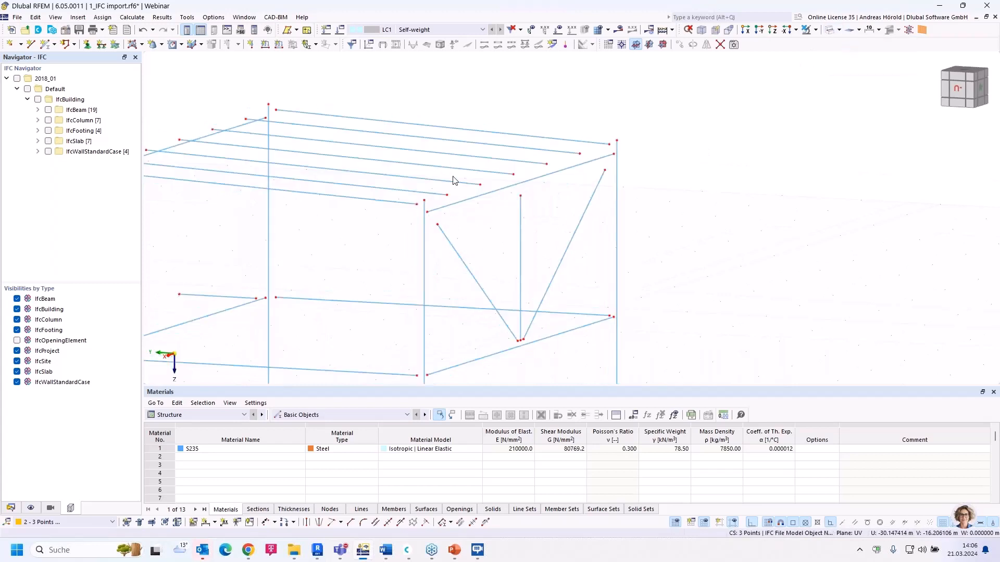
pyautogui.scroll(-3, 452, 221)
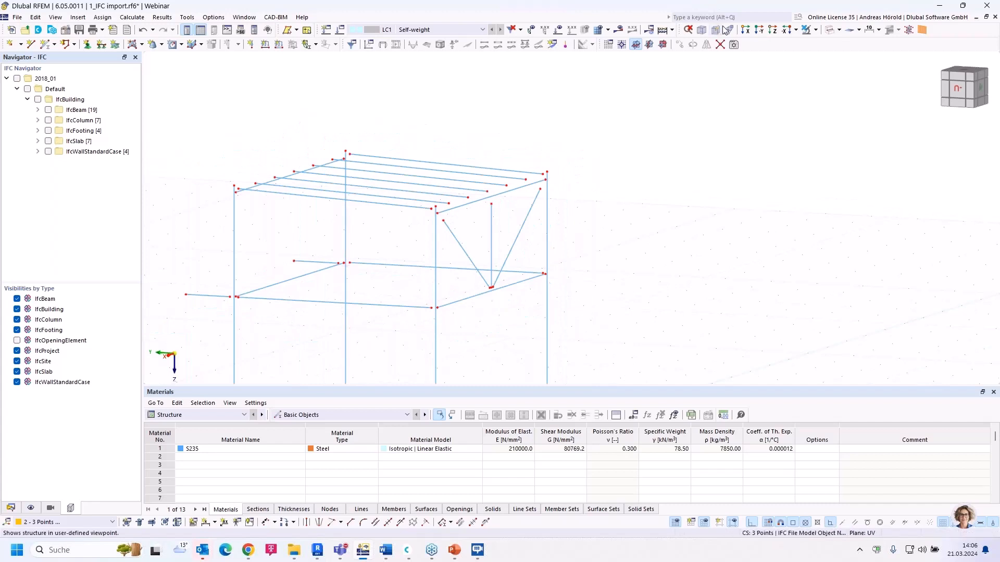
# Return to the solid display and examine the connections of the beams and diagonals to the columns.
pyautogui.click(859, 67)
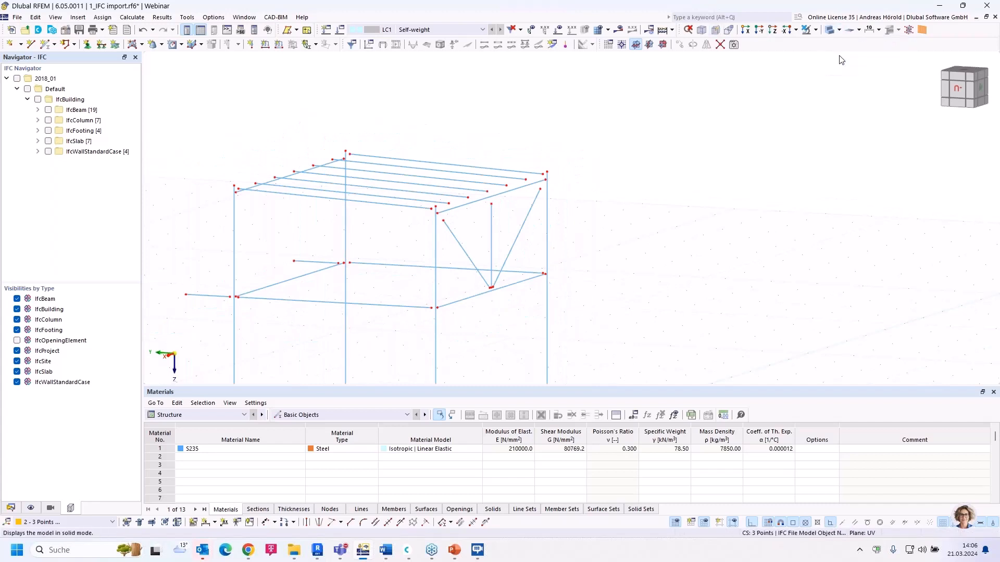
pyautogui.scroll(3, 454, 329)
pyautogui.scroll(5, 455, 329)
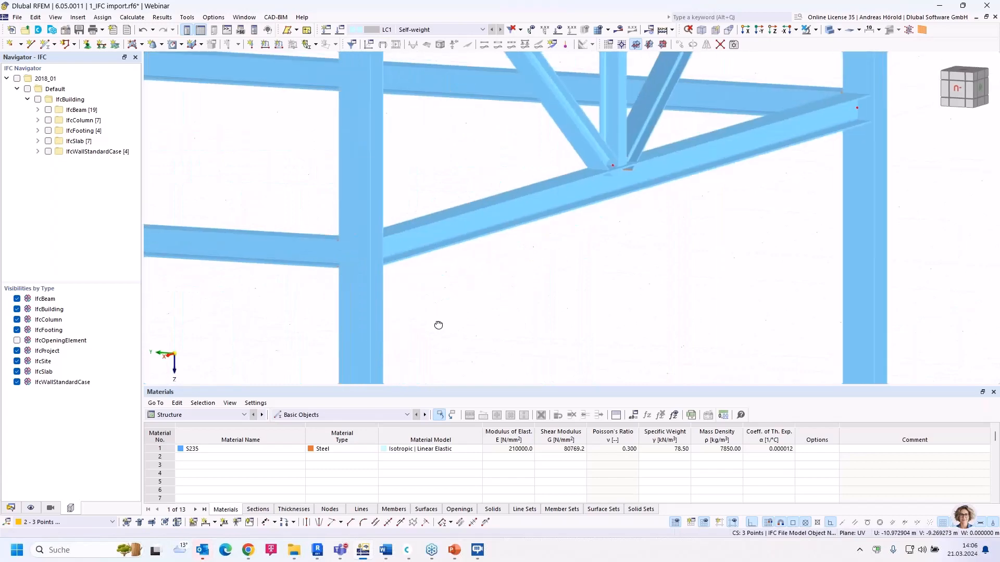
pyautogui.scroll(-3, 394, 322)
pyautogui.moveTo(323, 307); pyautogui.dragTo(486, 273, button='middle')
pyautogui.scroll(-1, 317, 259)
pyautogui.scroll(3, 337, 253)
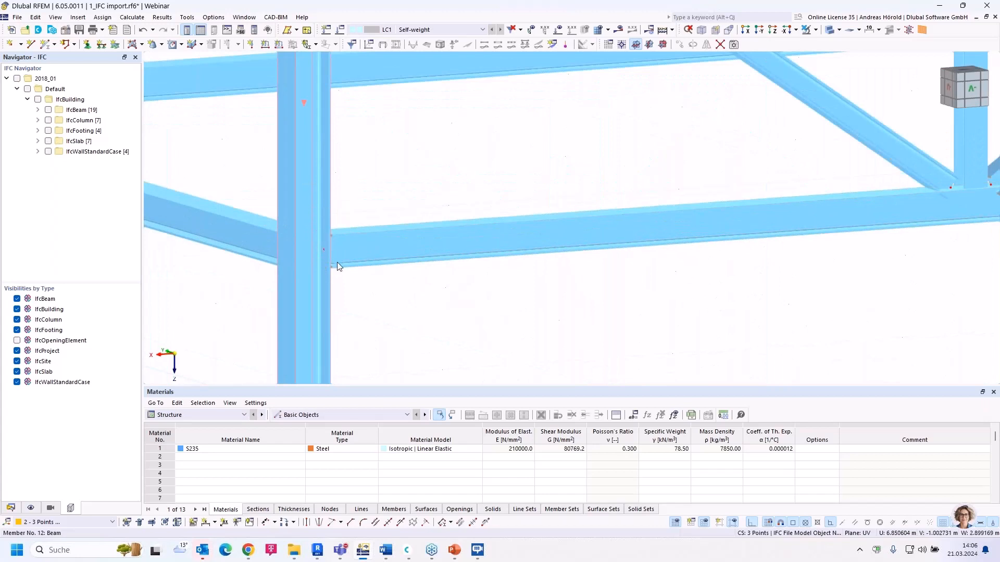
pyautogui.scroll(-3, 335, 229)
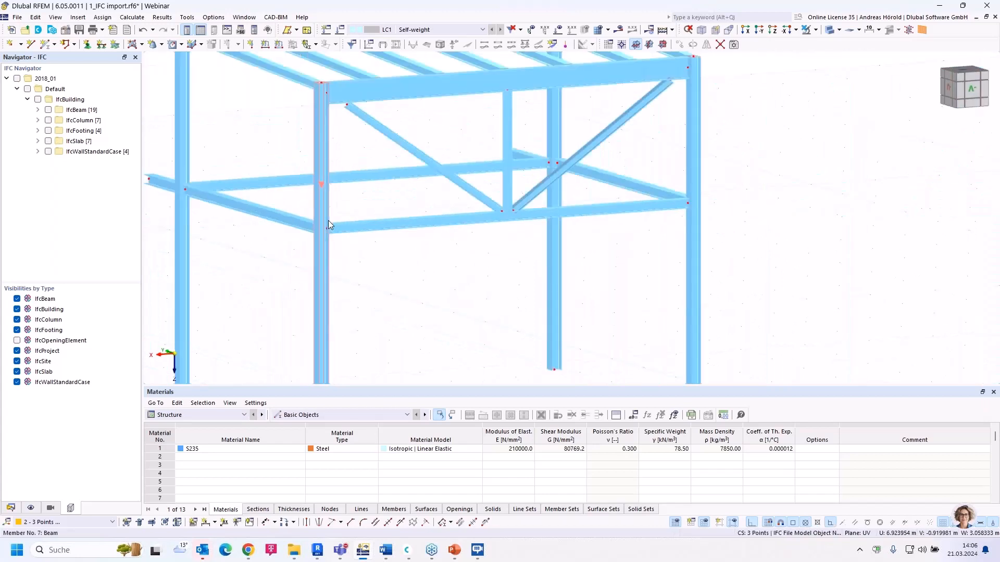
pyautogui.scroll(1, 410, 221)
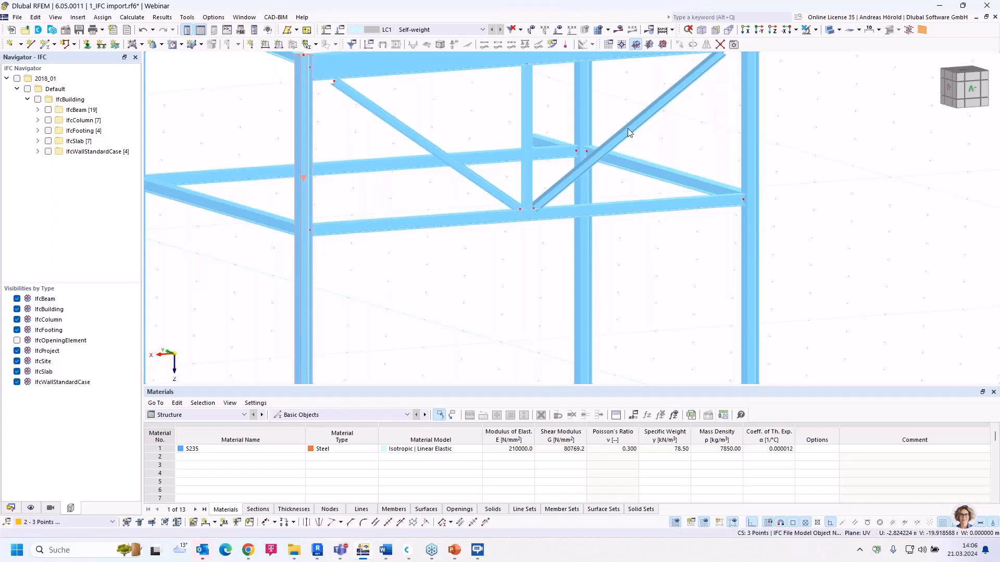
# Display the model in wireframe mode with the whole frame in view.
pyautogui.click(839, 30)
pyautogui.click(853, 44)
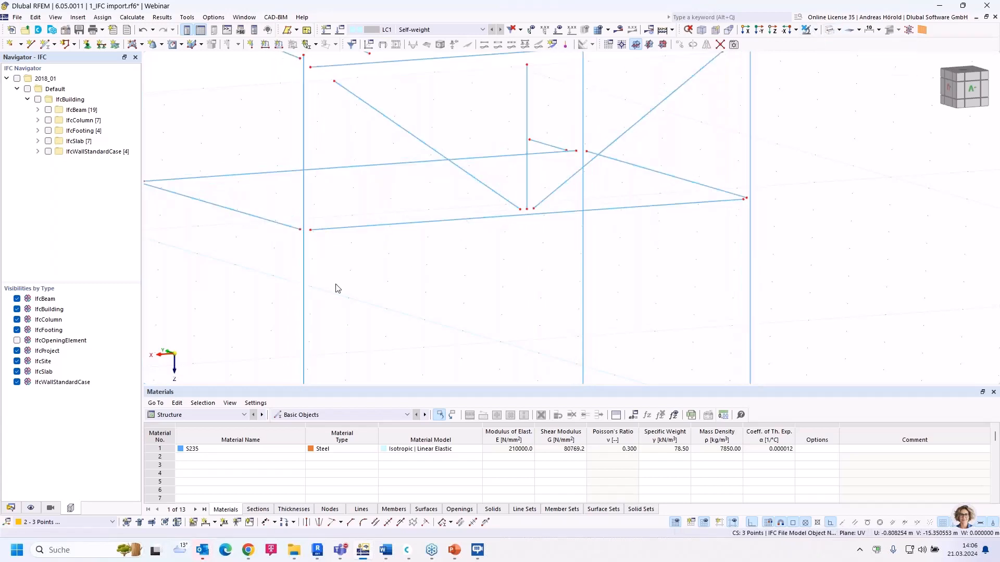
pyautogui.keyDown('ctrl'); pyautogui.moveTo(245, 297); pyautogui.dragTo(797, 364, button='middle'); pyautogui.keyUp('ctrl')
pyautogui.scroll(-5, 372, 287)
pyautogui.moveTo(387, 285); pyautogui.dragTo(459, 258, button='middle')
pyautogui.scroll(2, 445, 262)
pyautogui.scroll(-1, 442, 262)
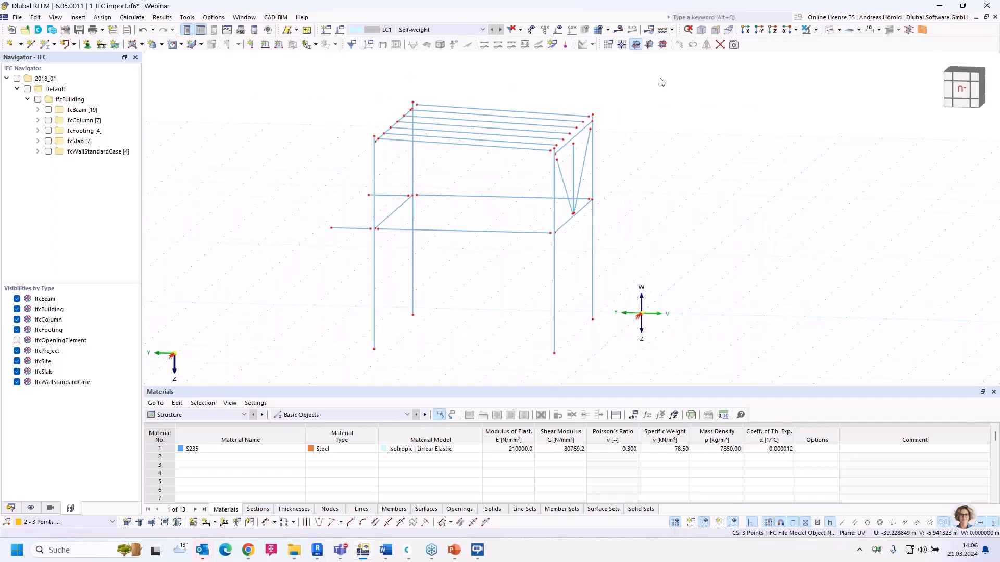
# Select all members of the frame and extend or trim both of their sides to the next member/line.
pyautogui.moveTo(661, 76); pyautogui.dragTo(220, 374)
pyautogui.scroll(1, 397, 304)
pyautogui.scroll(2, 427, 260)
pyautogui.scroll(-2, 489, 187)
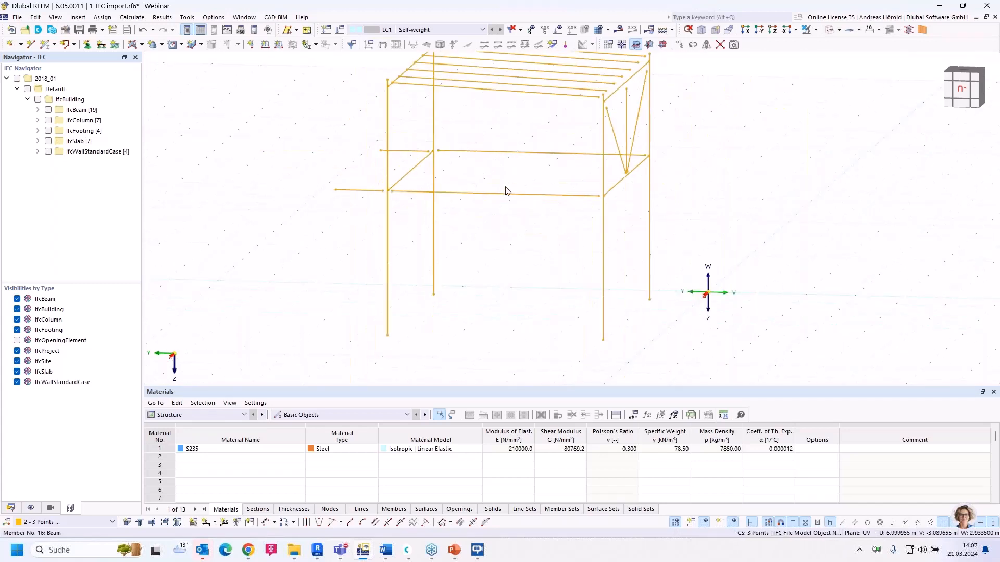
pyautogui.rightClick(508, 198)
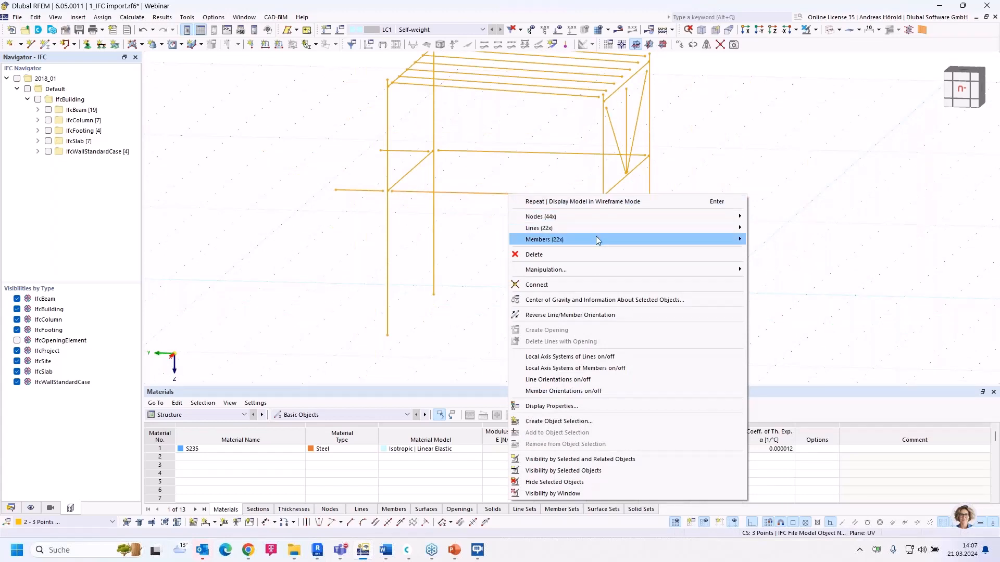
pyautogui.moveTo(604, 238)
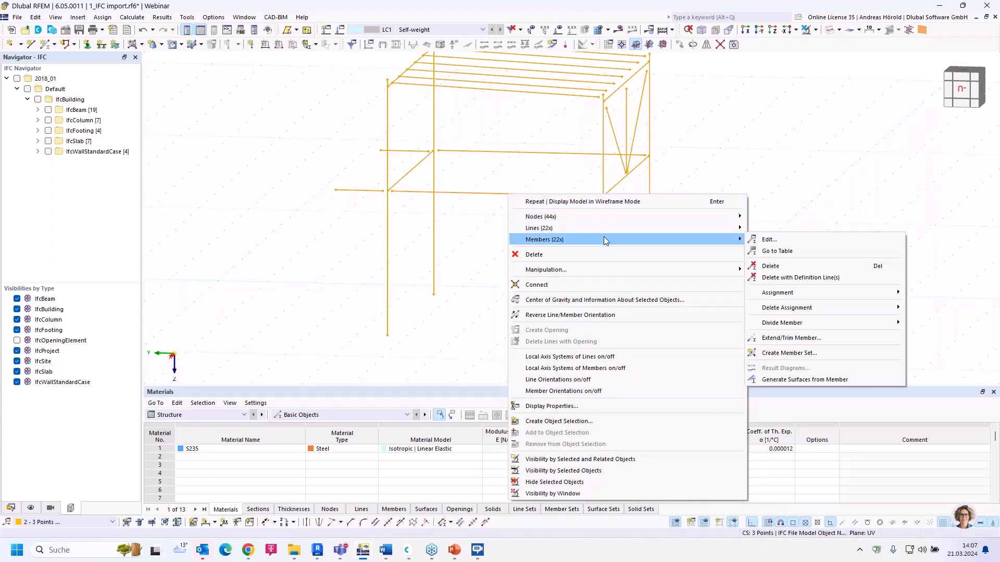
pyautogui.click(811, 341)
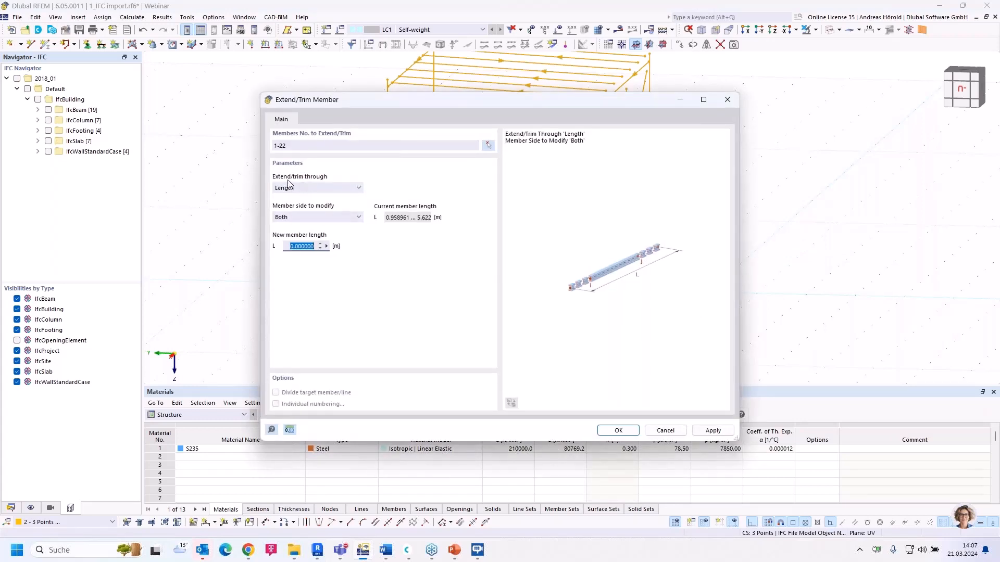
pyautogui.click(321, 191)
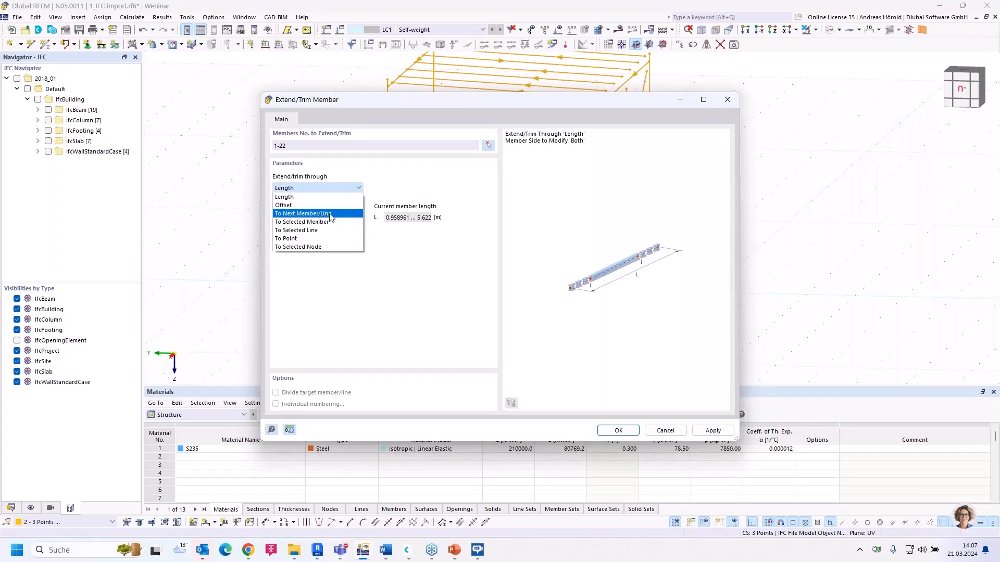
pyautogui.click(330, 215)
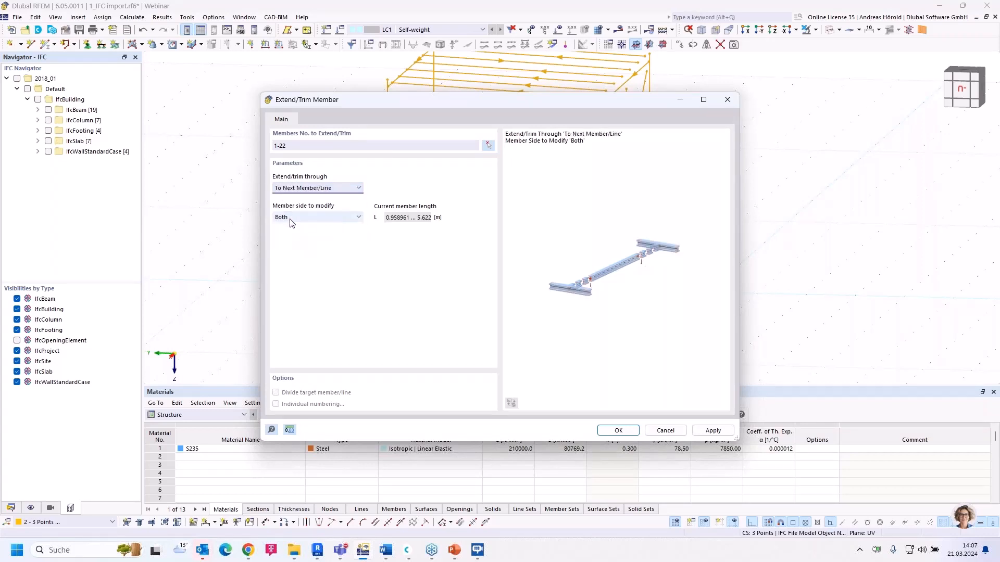
pyautogui.click(618, 431)
# Examine the member ends at the columns, truss and roof beams for remaining gaps after the extension.
pyautogui.scroll(5, 620, 218)
pyautogui.scroll(5, 587, 194)
pyautogui.scroll(-4, 558, 69)
pyautogui.scroll(-1, 558, 69)
pyautogui.moveTo(435, 111); pyautogui.dragTo(484, 220, button='middle')
pyautogui.scroll(1, 282, 165)
pyautogui.scroll(7, 281, 166)
pyautogui.scroll(-15, 292, 176)
pyautogui.scroll(4, 464, 213)
pyautogui.scroll(2, 480, 210)
pyautogui.scroll(-1, 439, 196)
pyautogui.moveTo(437, 194); pyautogui.dragTo(440, 285, button='middle')
pyautogui.scroll(2, 393, 145)
pyautogui.scroll(4, 393, 144)
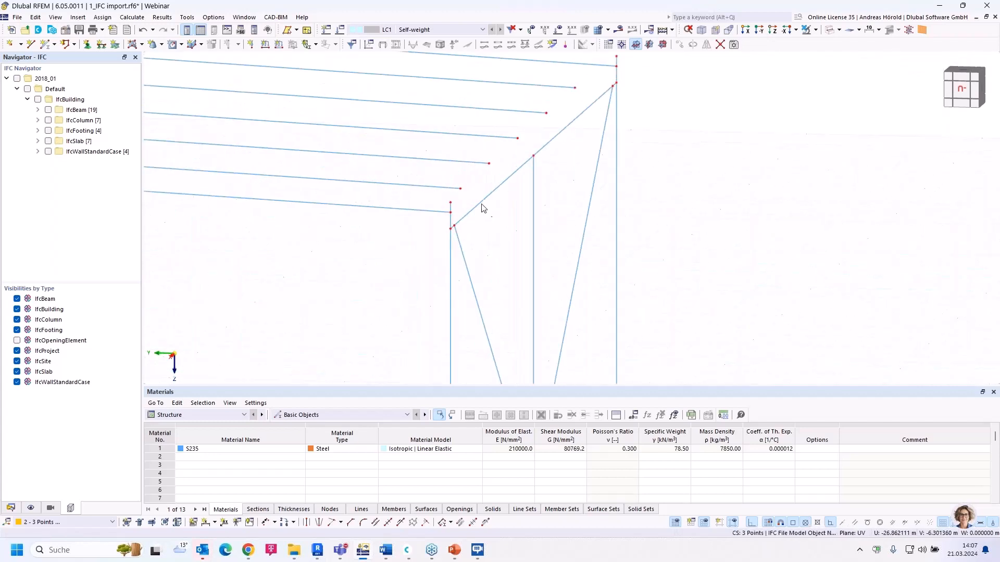
pyautogui.scroll(-3, 426, 191)
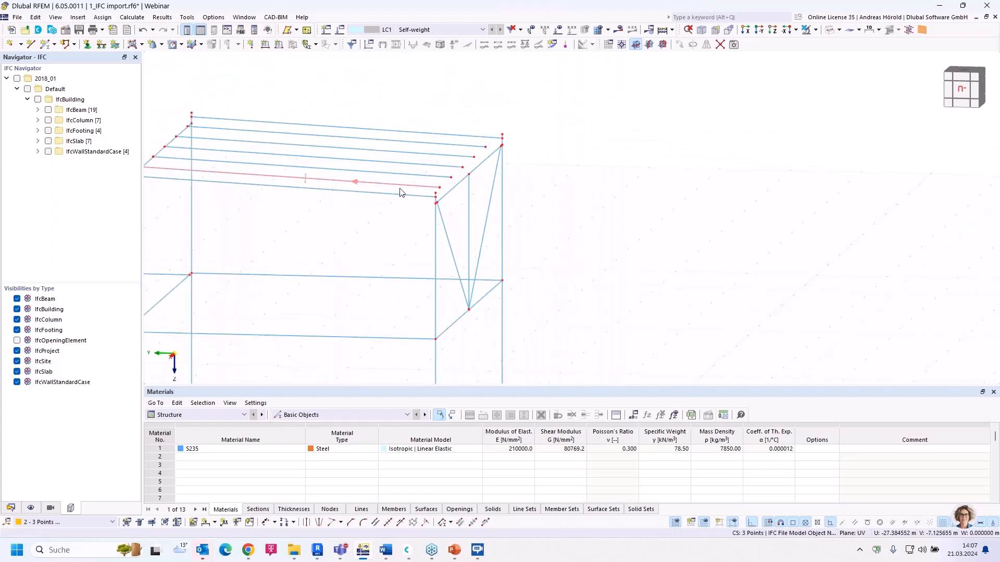
pyautogui.scroll(5, 455, 196)
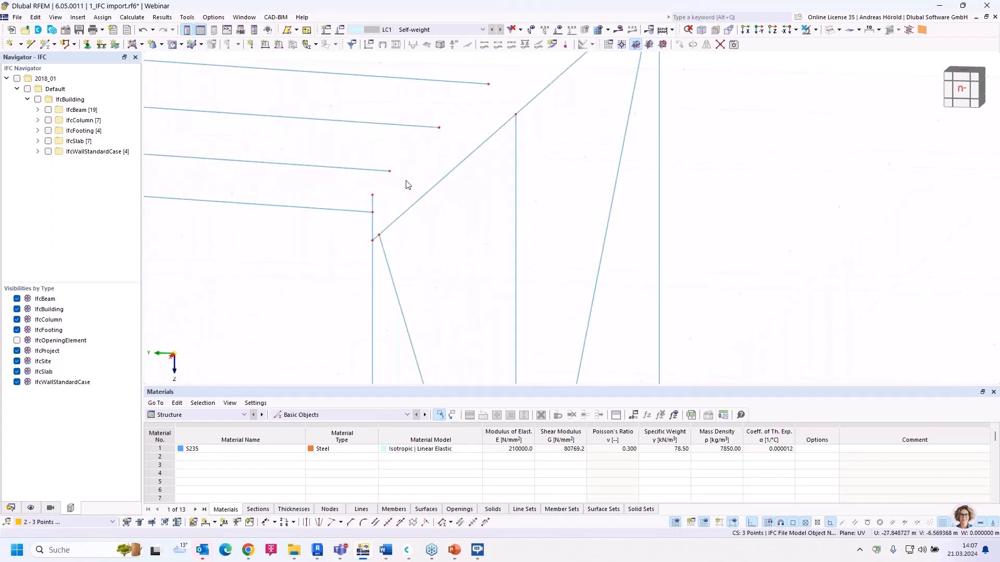
pyautogui.scroll(-2, 411, 189)
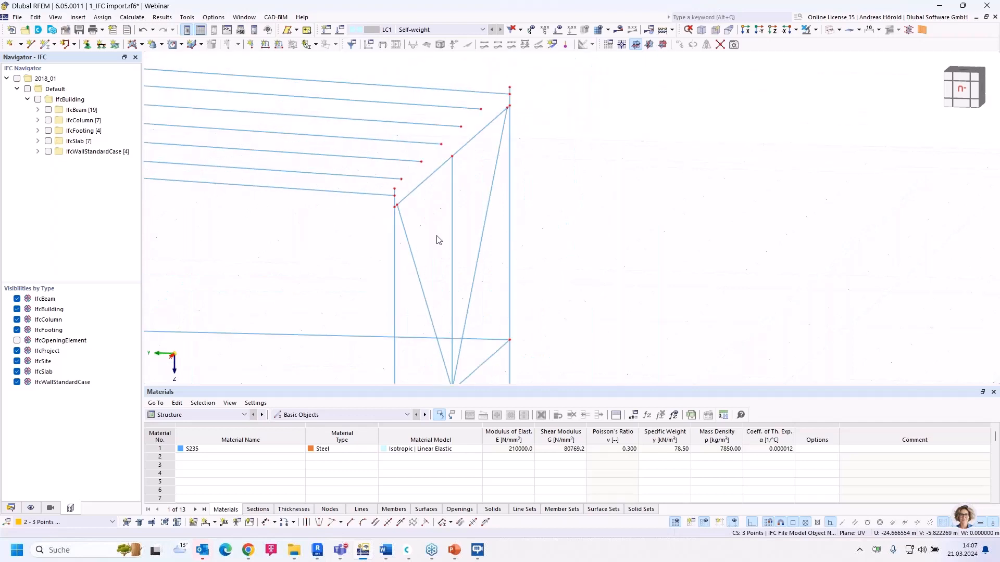
# Move the upper end of the first truss diagonal to the corner node where the upper beam meets the column.
pyautogui.scroll(-1, 439, 240)
pyautogui.scroll(10, 445, 360)
pyautogui.scroll(-1, 465, 333)
pyautogui.scroll(5, 465, 308)
pyautogui.keyDown('ctrl'); pyautogui.moveTo(464, 295); pyautogui.dragTo(566, 282, button='middle'); pyautogui.keyUp('ctrl')
pyautogui.scroll(-3, 566, 282)
pyautogui.scroll(5, 496, 310)
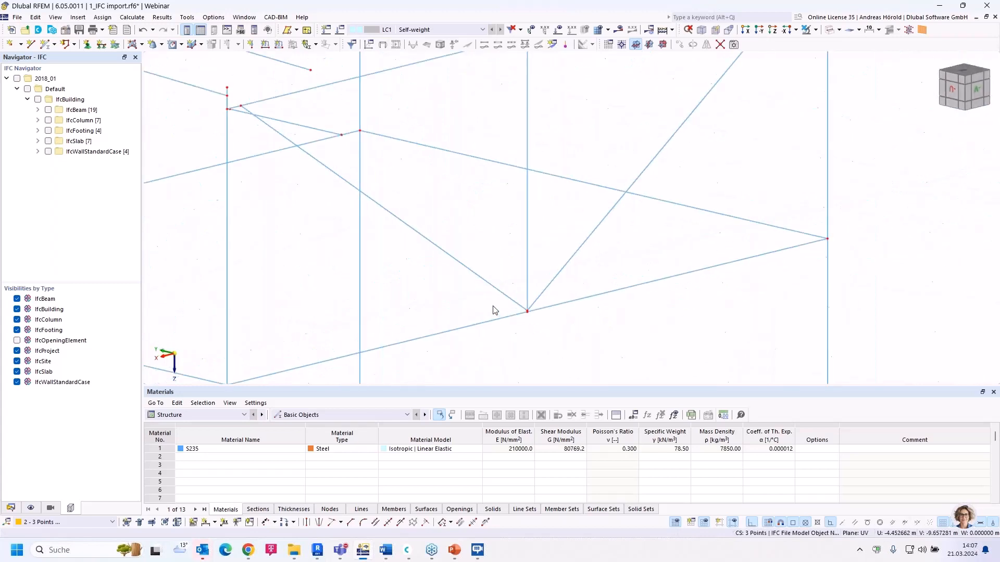
pyautogui.scroll(2, 510, 186)
pyautogui.moveTo(486, 155); pyautogui.dragTo(576, 114)
pyautogui.moveTo(539, 154); pyautogui.dragTo(539, 162)
pyautogui.moveTo(516, 162); pyautogui.dragTo(642, 321, button='middle')
pyautogui.scroll(-2, 558, 253)
pyautogui.scroll(8, 362, 109)
pyautogui.scroll(1, 348, 83)
pyautogui.moveTo(336, 79); pyautogui.dragTo(371, 155, button='middle')
pyautogui.scroll(-5, 371, 154)
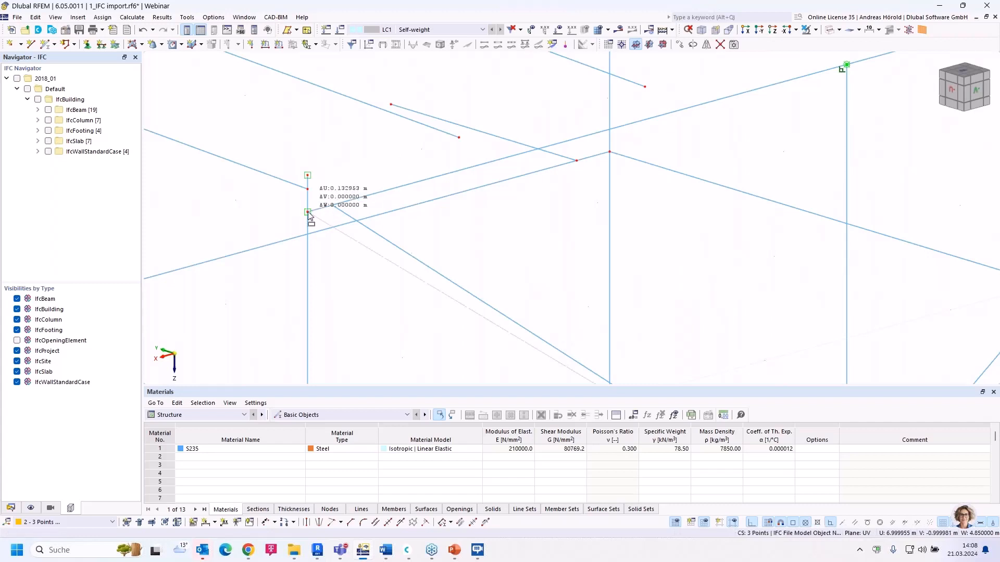
# Move the upper end of the second truss diagonal to the beam-column node at the opposite corner.
pyautogui.scroll(-4, 469, 214)
pyautogui.scroll(4, 692, 151)
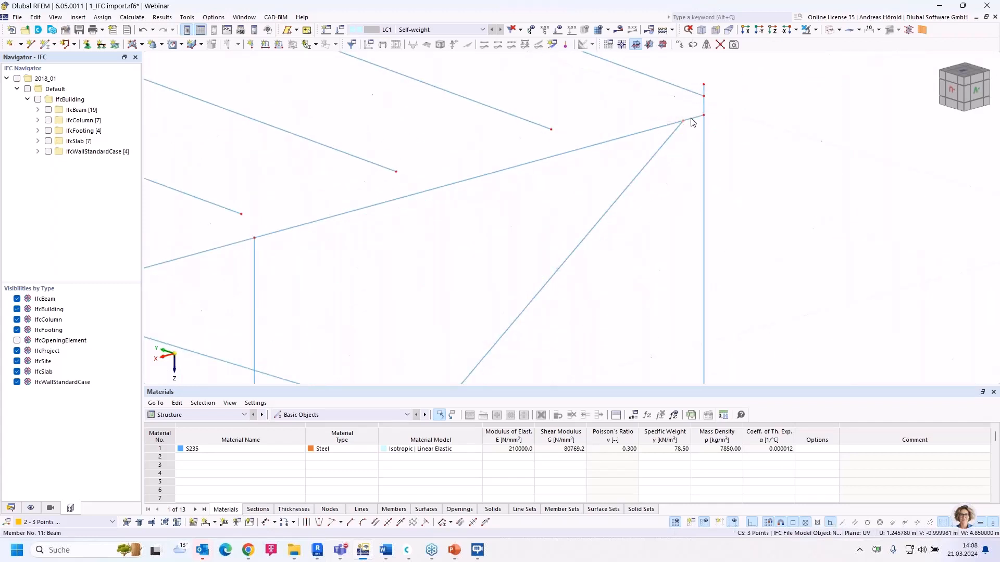
pyautogui.scroll(-5, 501, 243)
pyautogui.keyDown('ctrl'); pyautogui.moveTo(469, 299); pyautogui.dragTo(506, 265, button='middle'); pyautogui.keyUp('ctrl')
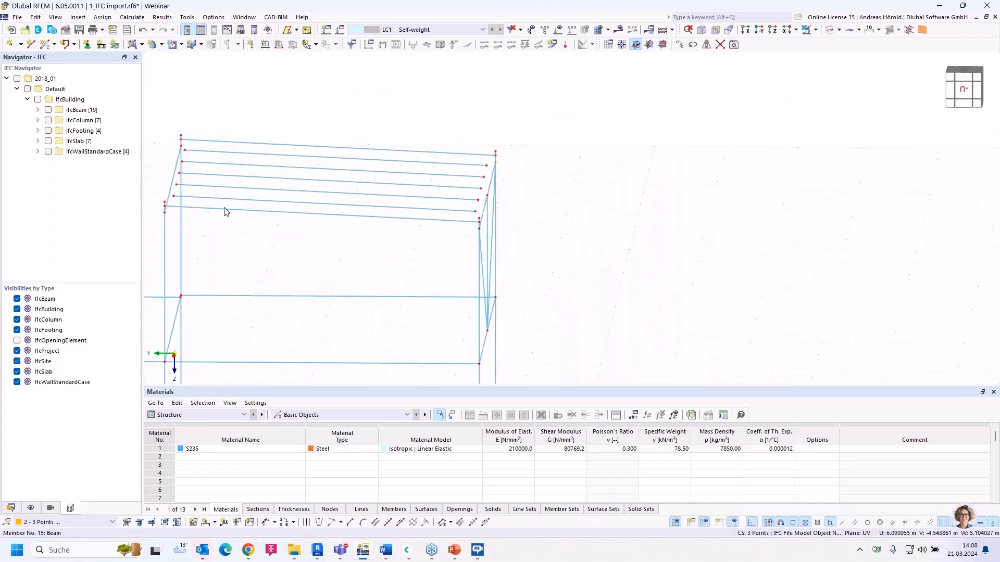
# Select the whole frame and connect its lines and members at their intersections.
pyautogui.scroll(-3, 586, 230)
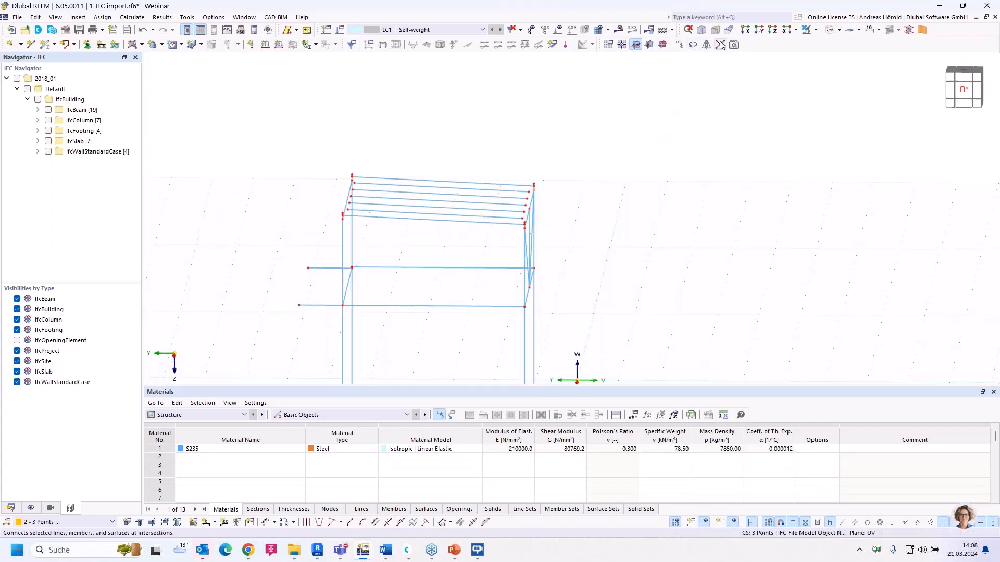
pyautogui.scroll(-2, 642, 172)
pyautogui.moveTo(646, 155); pyautogui.dragTo(381, 352)
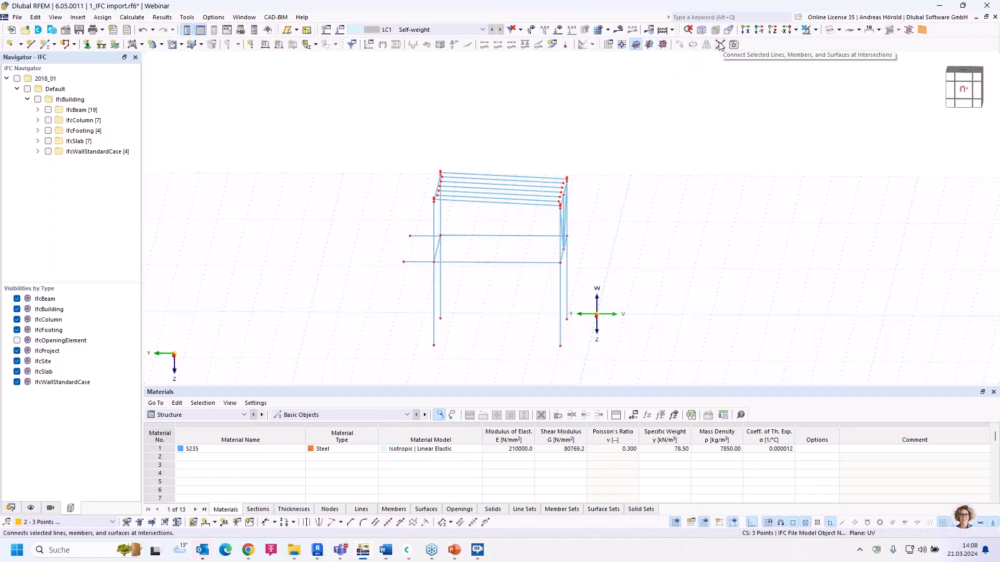
pyautogui.scroll(5, 573, 190)
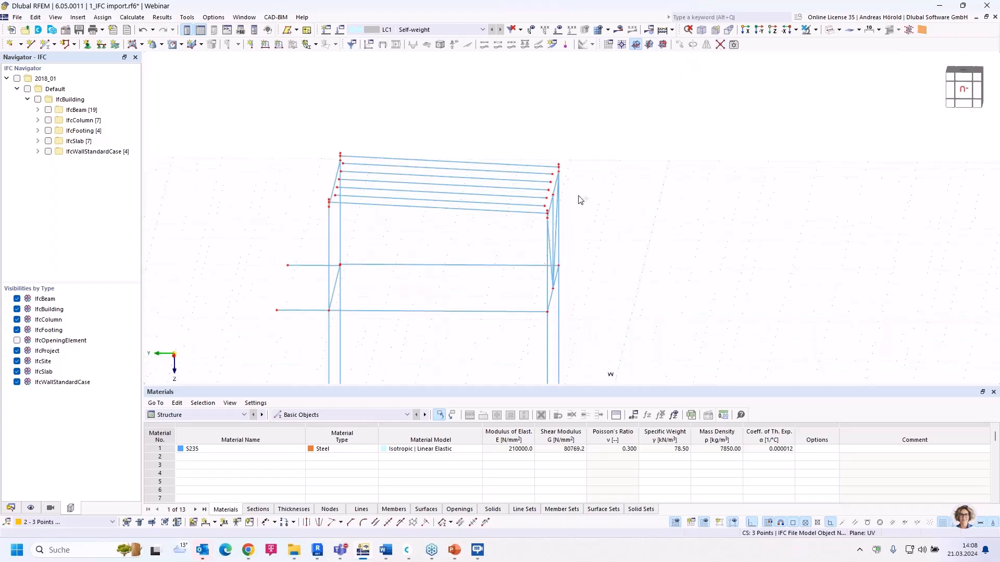
pyautogui.scroll(3, 535, 126)
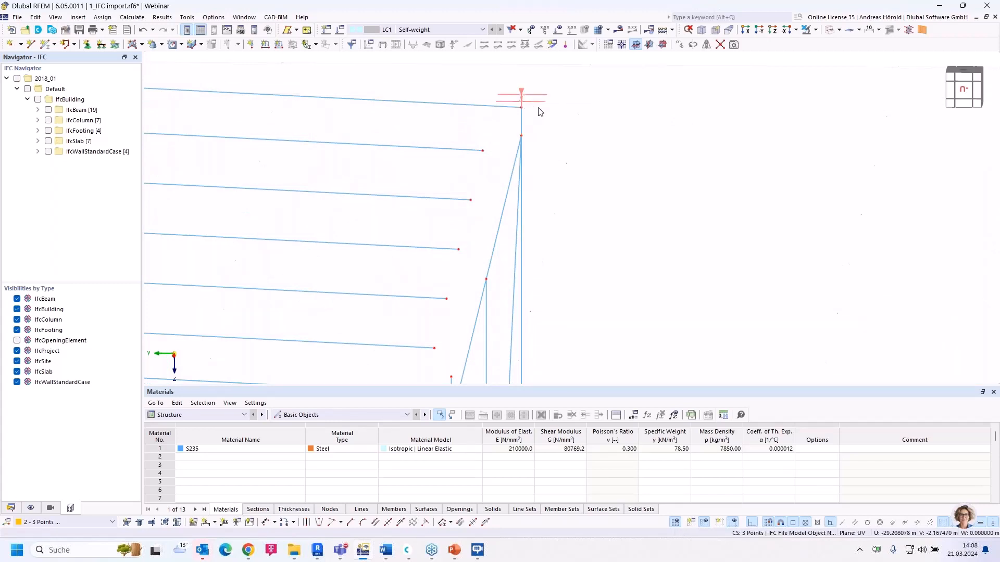
# Move all seven parallel roof beams by W -0.092941 m, picking the displacement from a beam end to the truss's upper corner node.
pyautogui.scroll(-4, 540, 112)
pyautogui.moveTo(759, 266); pyautogui.dragTo(842, 267, button='middle')
pyautogui.scroll(-2, 841, 269)
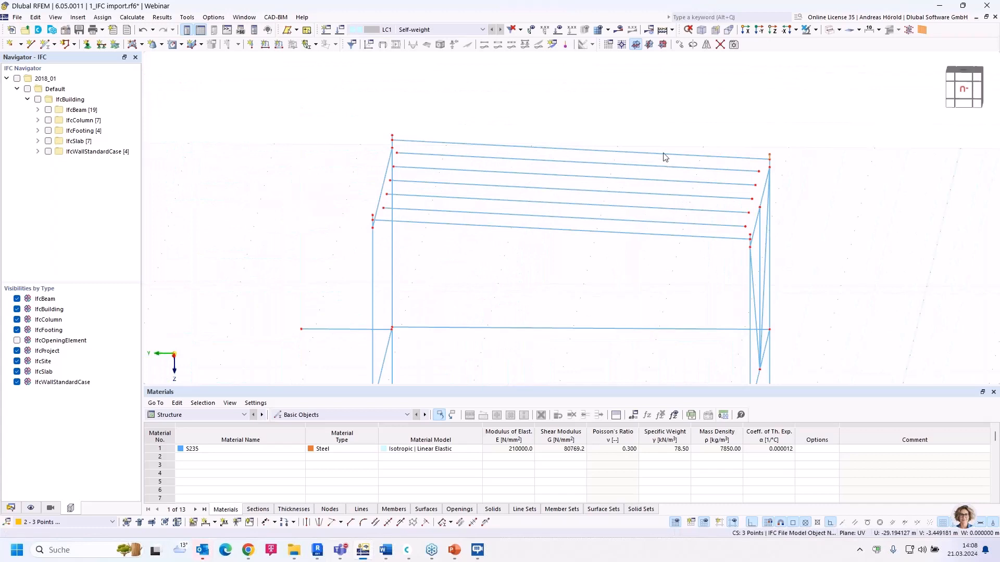
pyautogui.moveTo(667, 123); pyautogui.dragTo(589, 267)
pyautogui.scroll(4, 781, 260)
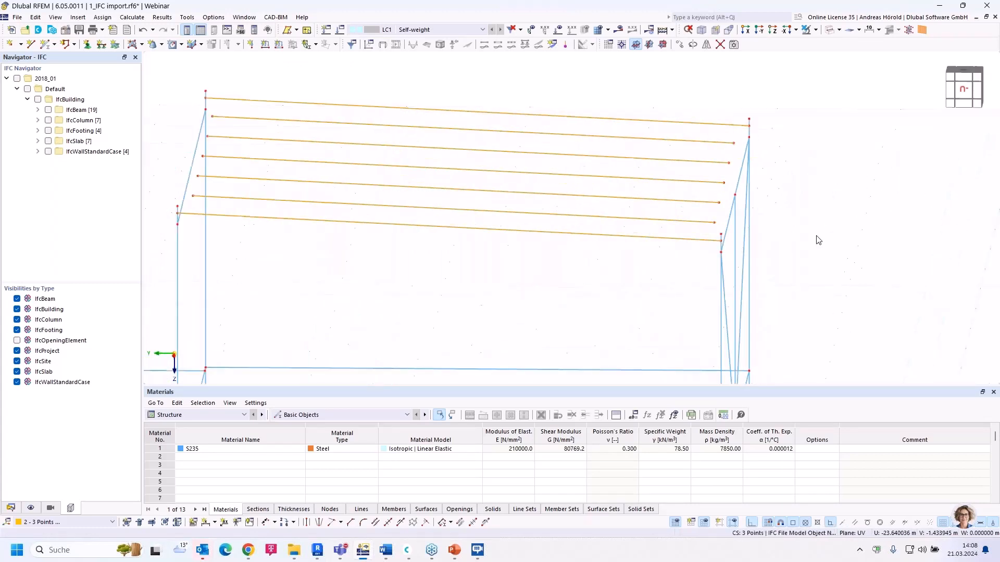
pyautogui.scroll(3, 819, 240)
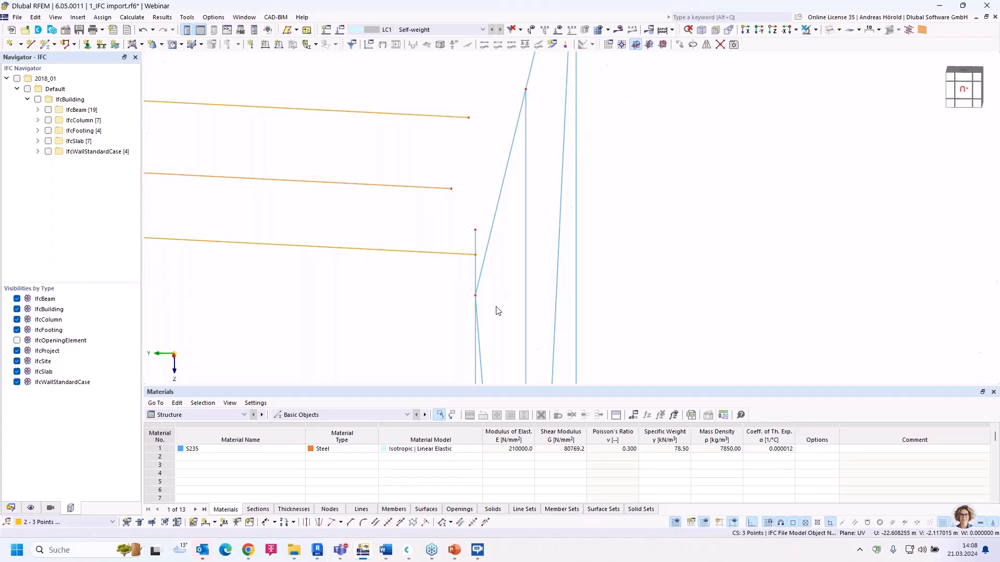
pyautogui.click(679, 45)
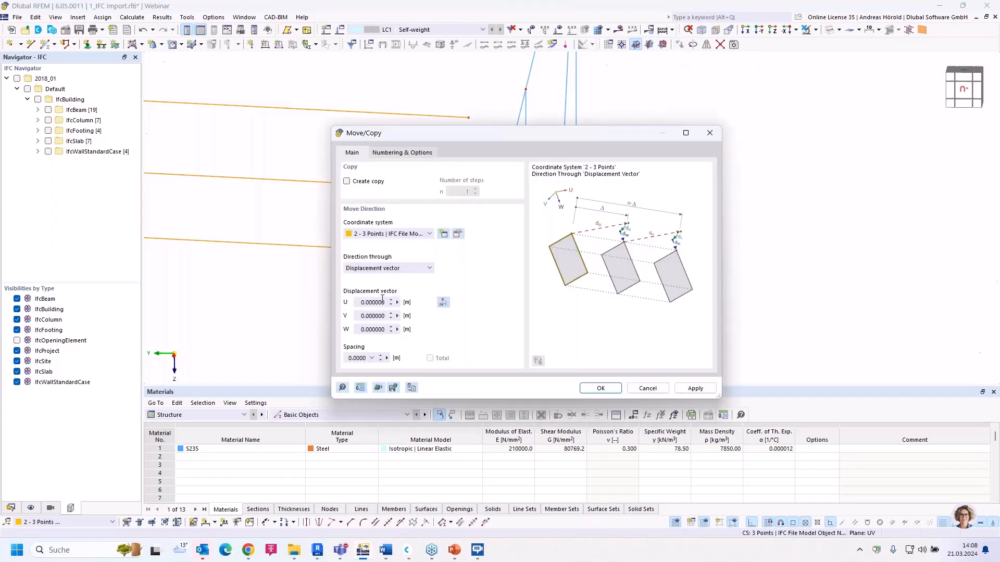
pyautogui.click(443, 303)
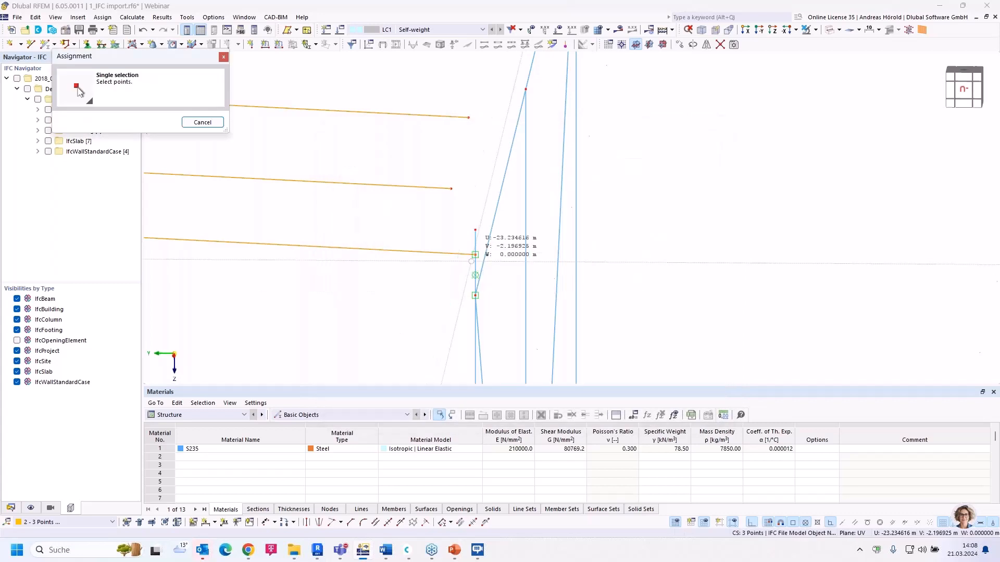
pyautogui.scroll(3, 475, 259)
pyautogui.scroll(2, 475, 260)
pyautogui.click(475, 236)
pyautogui.scroll(-2, 478, 248)
pyautogui.scroll(-1, 479, 248)
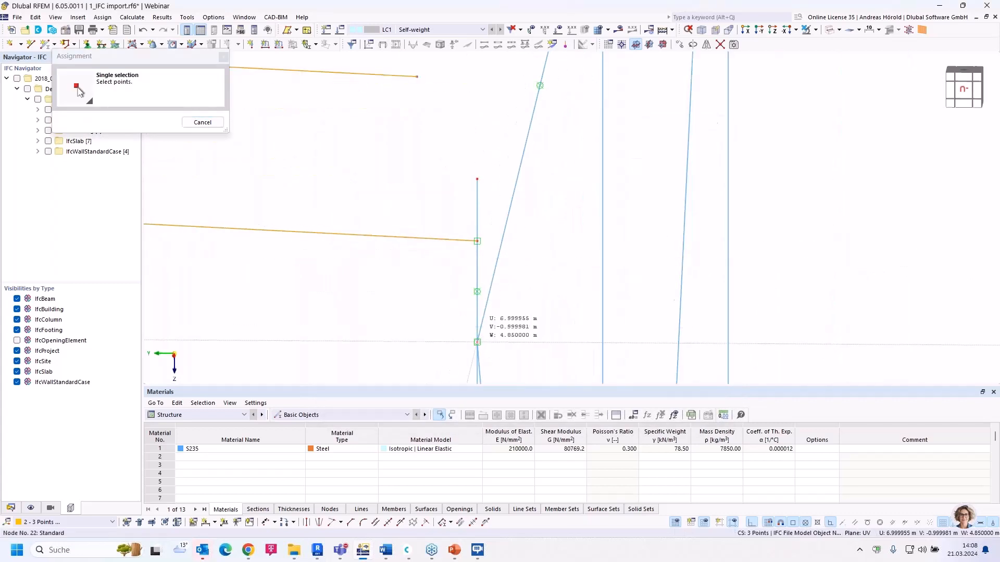
pyautogui.click(478, 342)
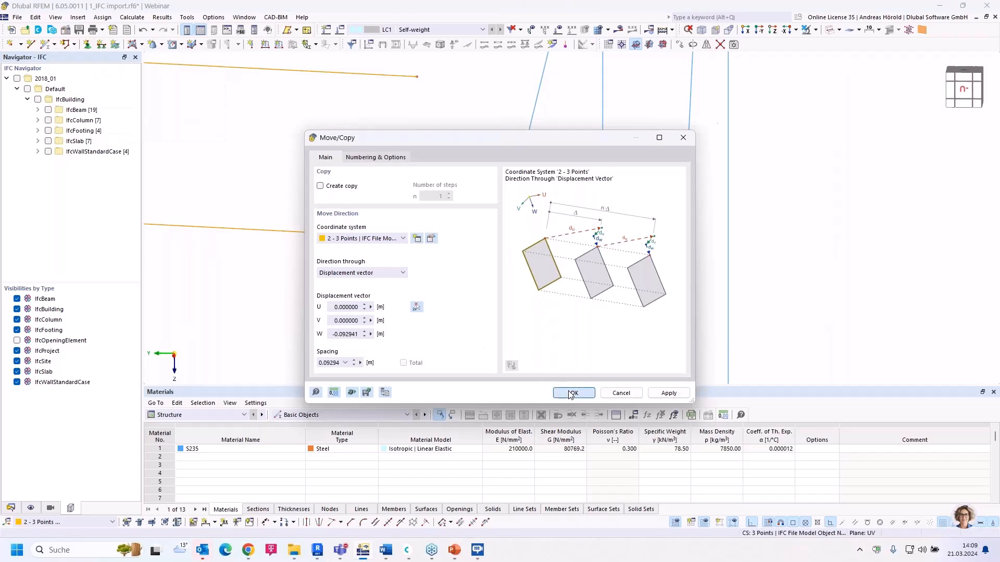
pyautogui.click(571, 393)
# Delete the column stubs projecting above the roof beams on both sides of the frame in the front elevation.
pyautogui.scroll(-2, 476, 339)
pyautogui.moveTo(507, 323); pyautogui.dragTo(718, 270, button='middle')
pyautogui.scroll(-2, 711, 262)
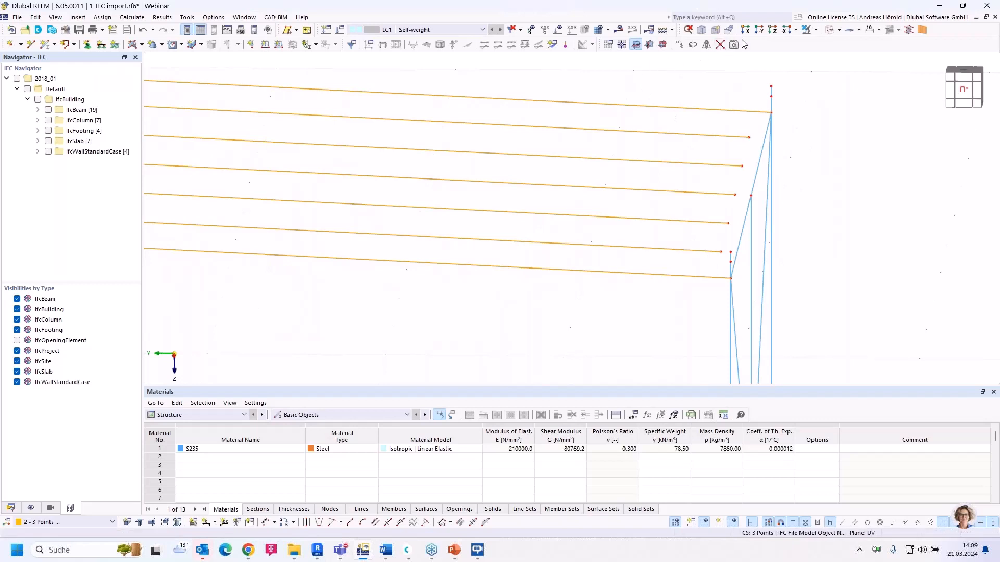
pyautogui.click(759, 30)
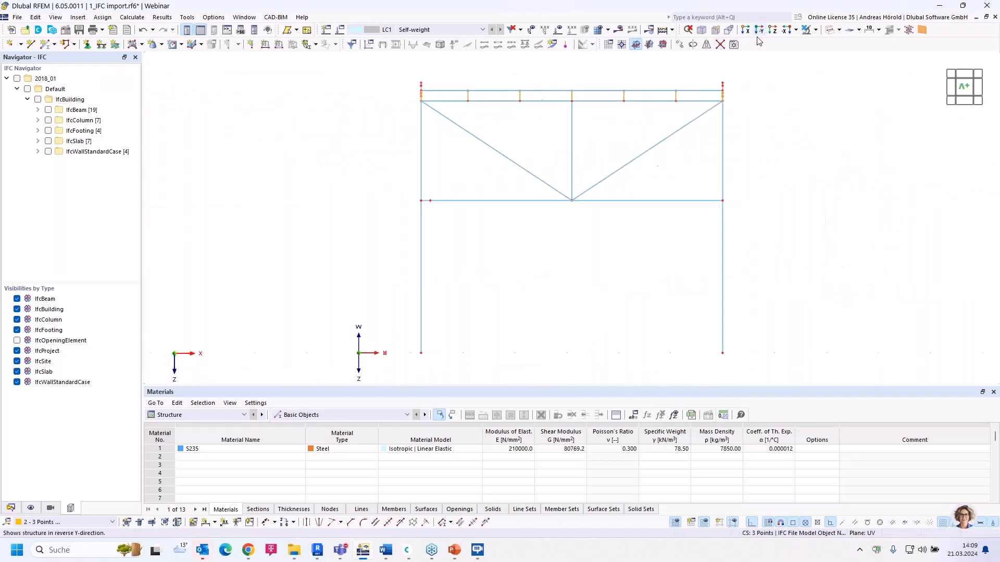
pyautogui.scroll(2, 760, 123)
pyautogui.moveTo(758, 123); pyautogui.dragTo(785, 259, button='middle')
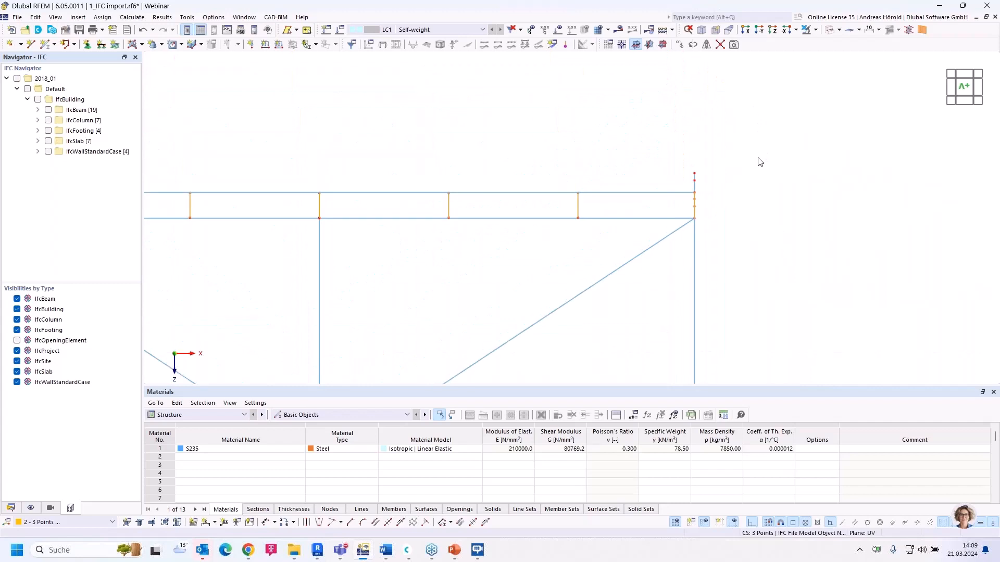
pyautogui.moveTo(719, 150); pyautogui.dragTo(682, 185)
pyautogui.scroll(-3, 316, 173)
pyautogui.moveTo(311, 171); pyautogui.dragTo(682, 211, button='middle')
pyautogui.scroll(3, 467, 217)
pyautogui.scroll(2, 467, 217)
pyautogui.moveTo(465, 215); pyautogui.dragTo(415, 276)
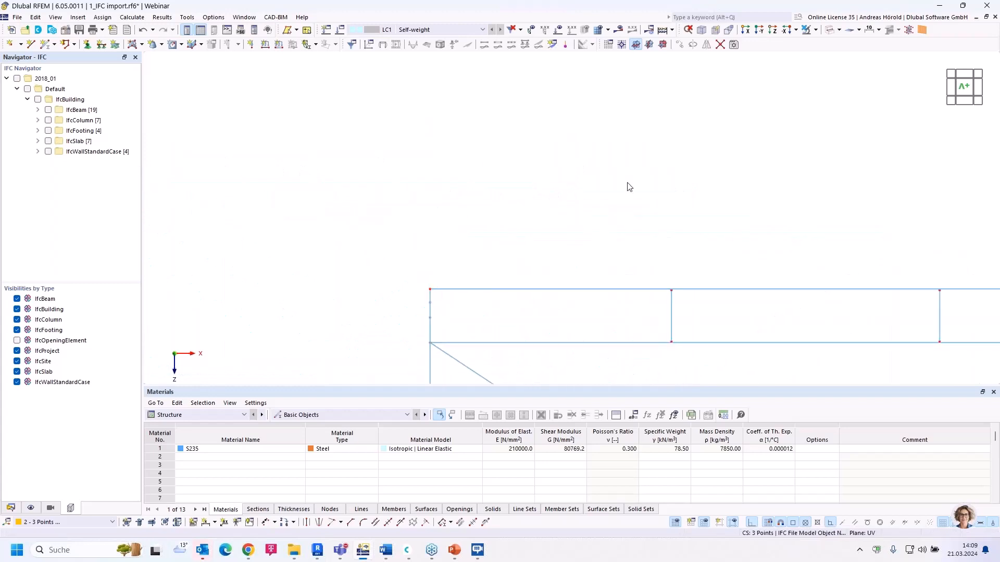
# Delete the remaining column stubs above the roof corners of the frame in the isometric view.
pyautogui.keyDown('ctrl'); pyautogui.moveTo(628, 169); pyautogui.dragTo(631, 300, button='middle'); pyautogui.keyUp('ctrl')
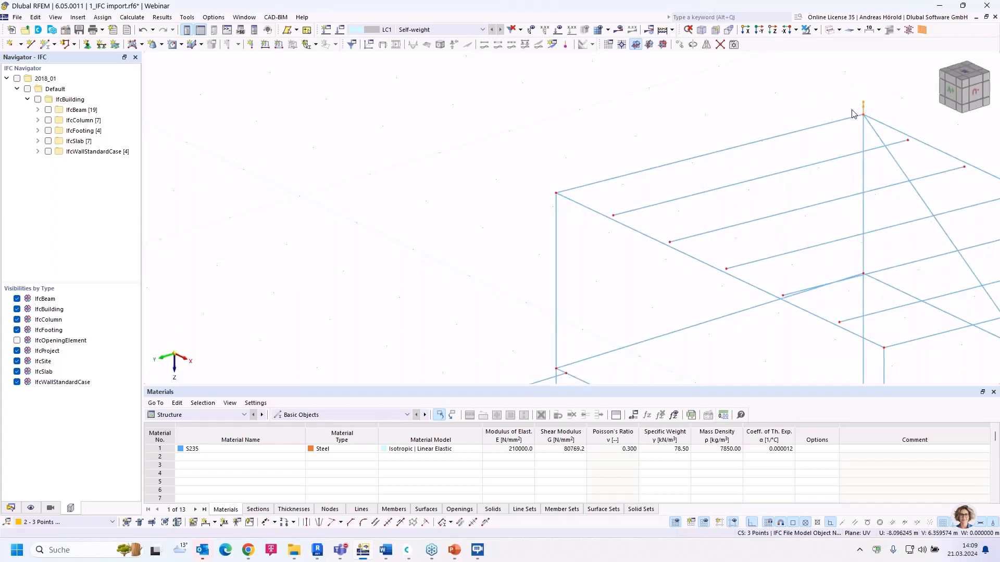
pyautogui.scroll(-5, 879, 152)
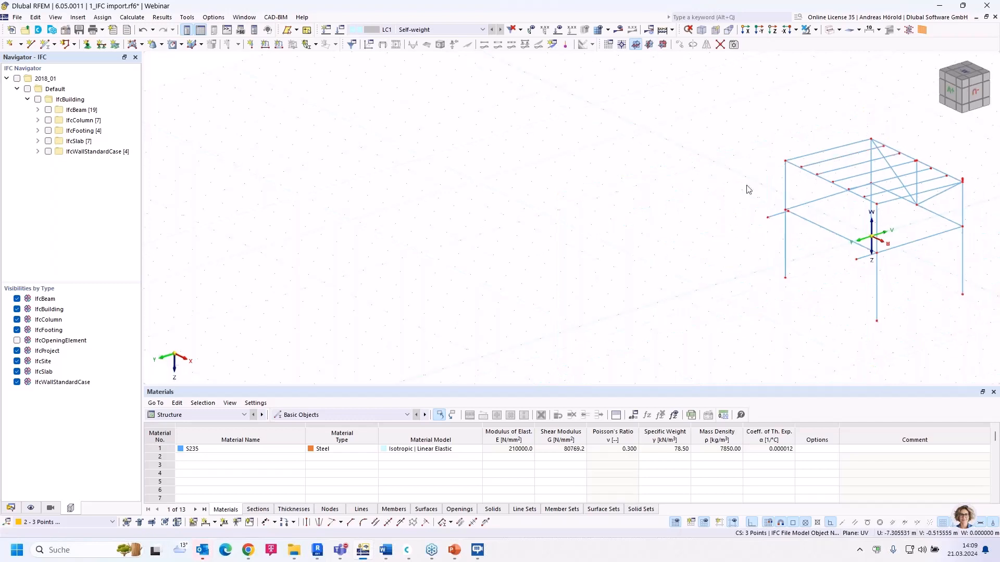
pyautogui.scroll(5, 987, 188)
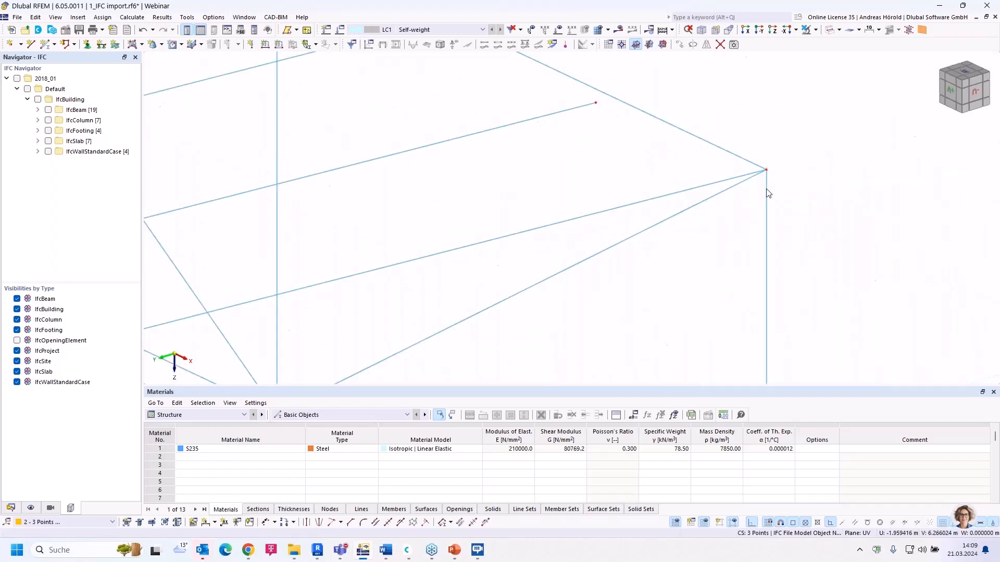
pyautogui.scroll(-3, 768, 193)
# Extend the five intermediate roof beams on both sides to the next member or line.
pyautogui.moveTo(768, 193)
pyautogui.keyDown('ctrl'); pyautogui.mouseDown(button='middle')
pyautogui.moveTo(823, 207)
pyautogui.moveTo(785, 224)
pyautogui.moveTo(757, 216)
pyautogui.moveTo(749, 194)
pyautogui.mouseUp(button='middle'); pyautogui.keyUp('ctrl')
pyautogui.scroll(-1, 749, 192)
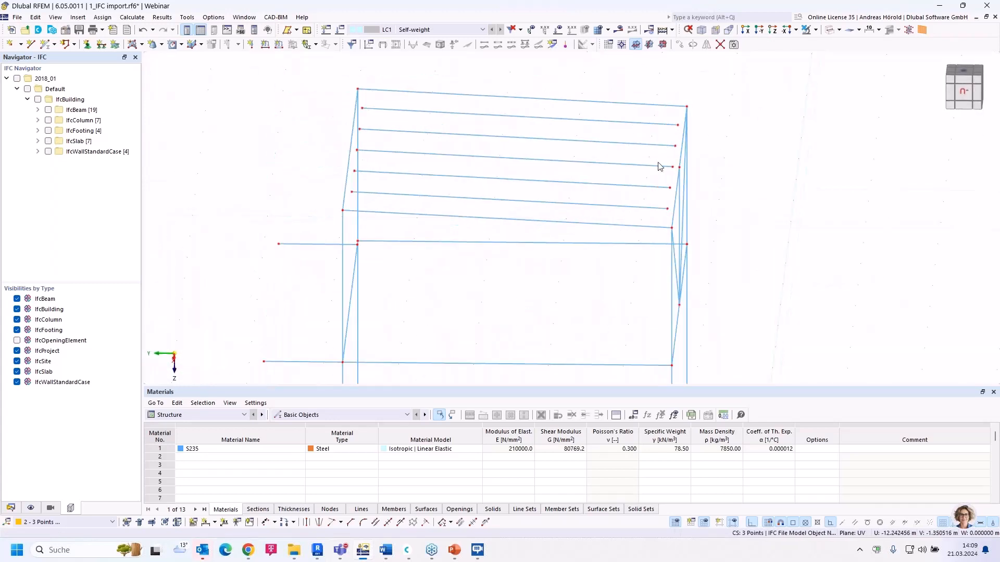
pyautogui.moveTo(600, 115); pyautogui.dragTo(520, 207)
pyautogui.rightClick(527, 207)
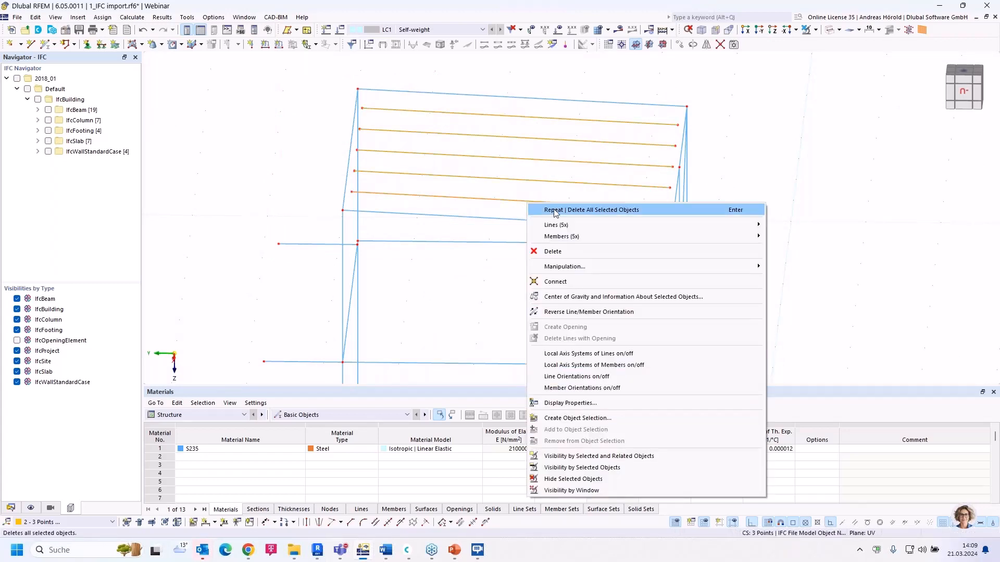
pyautogui.moveTo(626, 229)
pyautogui.moveTo(633, 242)
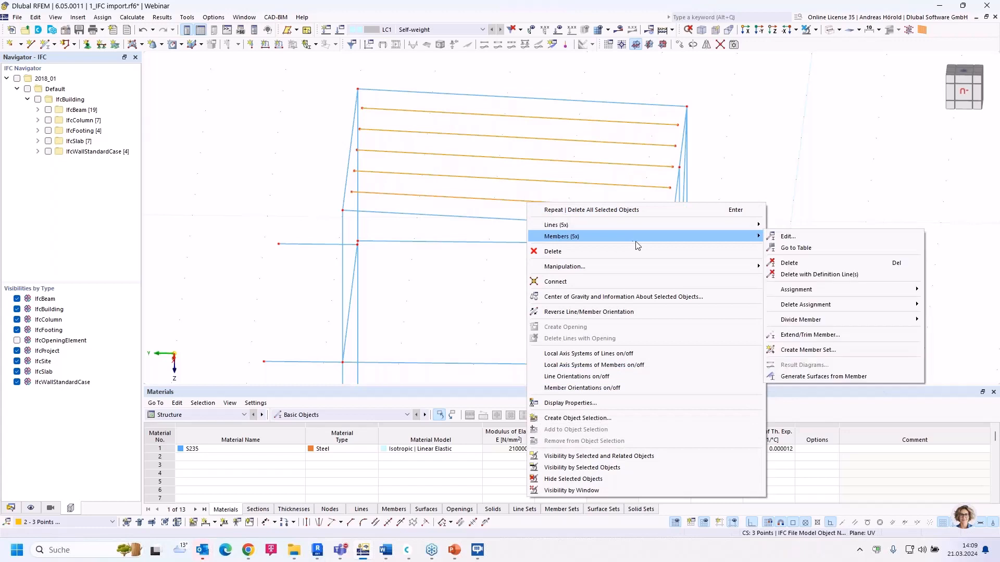
pyautogui.click(836, 336)
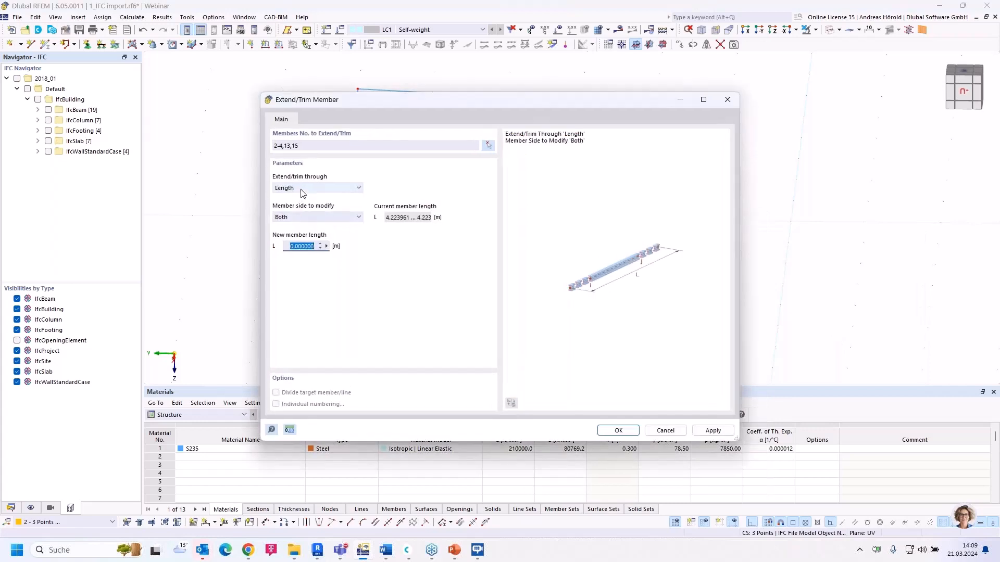
pyautogui.click(302, 188)
pyautogui.click(312, 213)
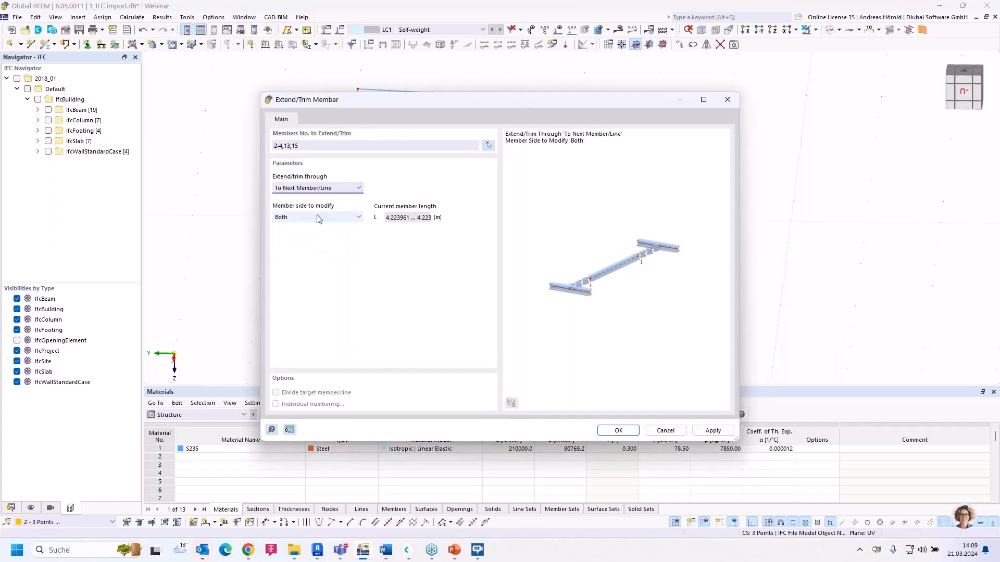
pyautogui.click(618, 430)
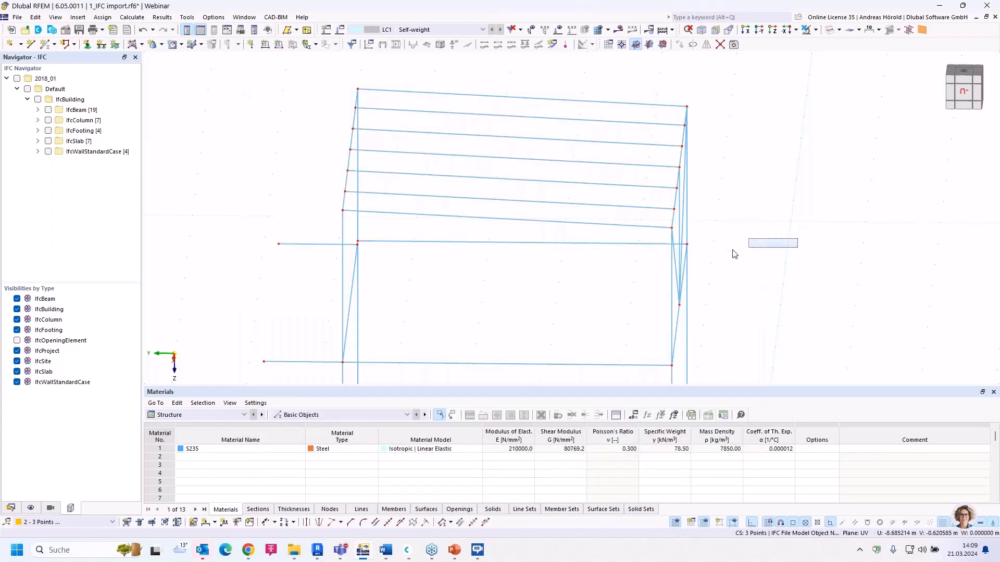
# Change the member type of the two truss diagonals and the middle post to Truss.
pyautogui.keyDown('ctrl'); pyautogui.moveTo(735, 250); pyautogui.dragTo(851, 218, button='middle'); pyautogui.keyUp('ctrl')
pyautogui.scroll(-4, 816, 226)
pyautogui.keyDown('ctrl'); pyautogui.moveTo(776, 242); pyautogui.dragTo(586, 256, button='middle'); pyautogui.keyUp('ctrl')
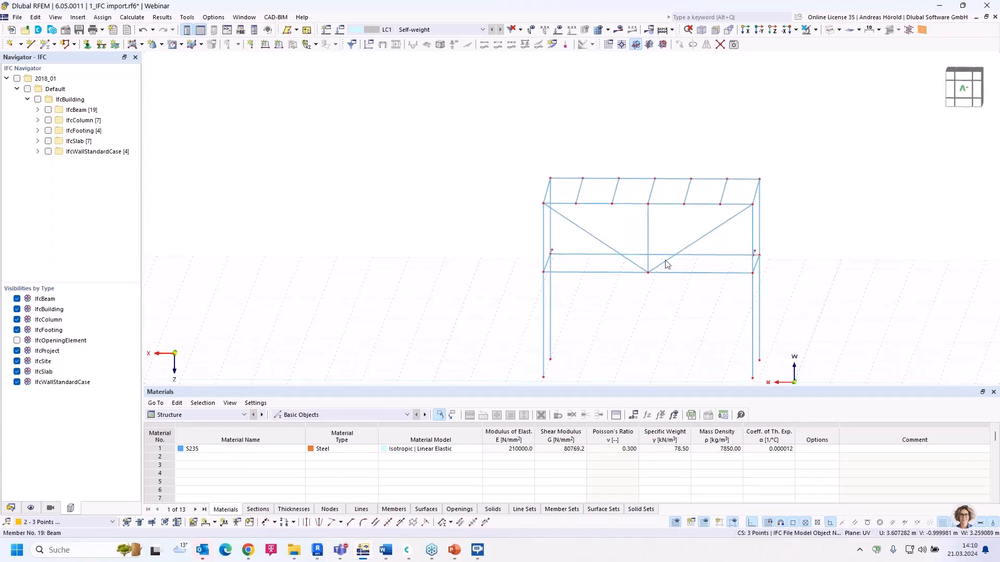
pyautogui.scroll(5, 665, 260)
pyautogui.moveTo(732, 215); pyautogui.dragTo(426, 217)
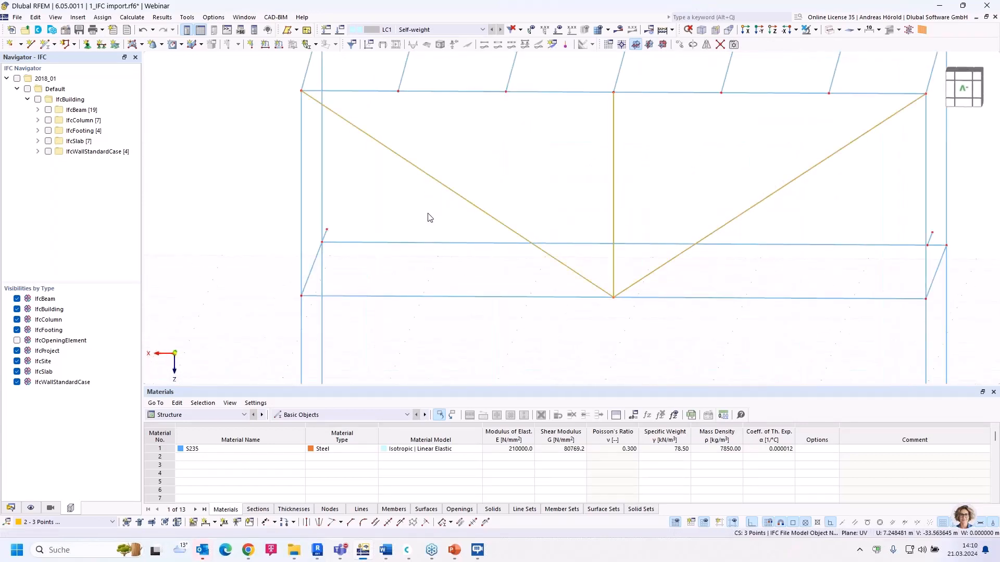
pyautogui.rightClick(473, 208)
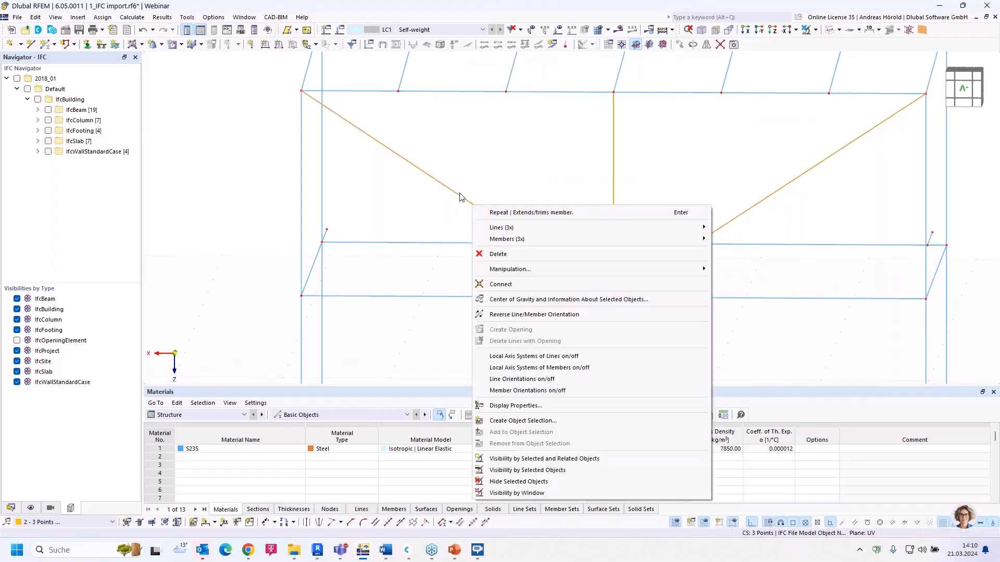
pyautogui.click(459, 195)
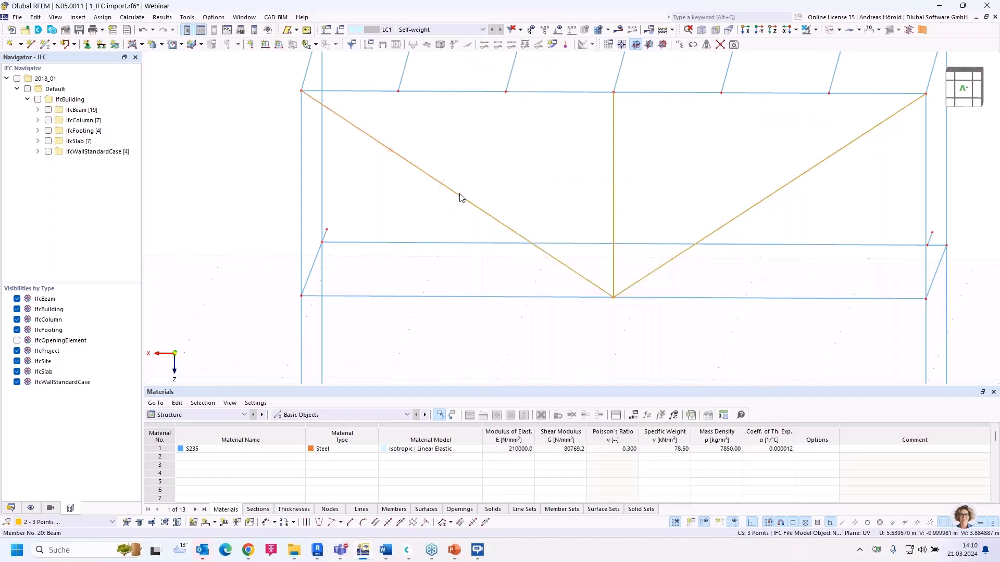
pyautogui.doubleClick(459, 194)
pyautogui.click(233, 132)
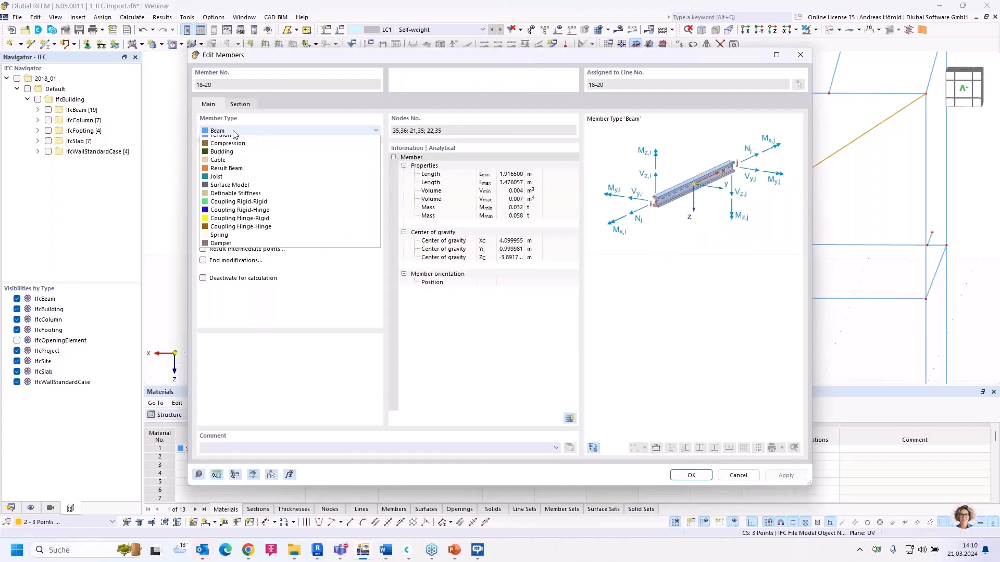
pyautogui.click(247, 166)
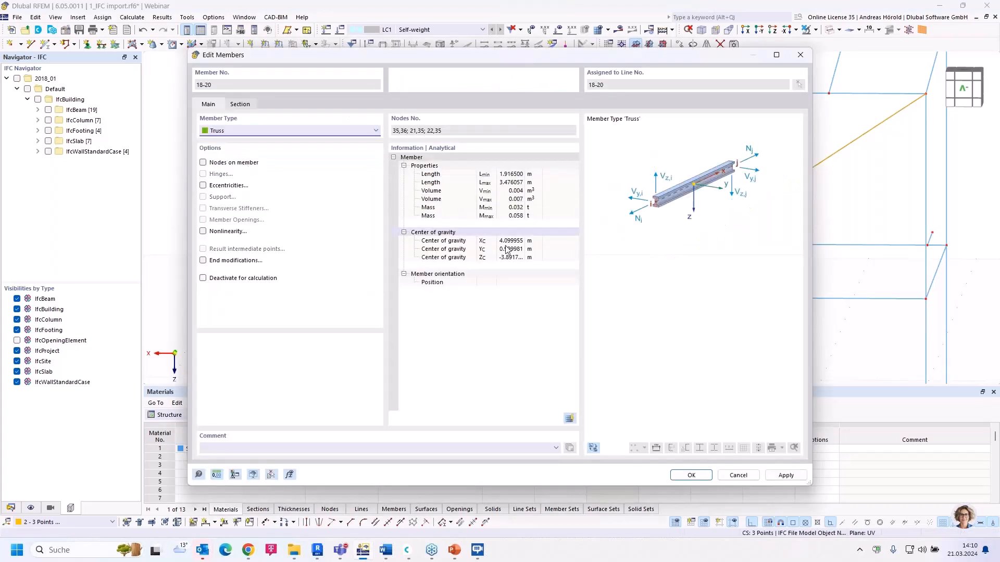
pyautogui.click(689, 474)
# Create a member hinge with rotations φy and φz released at start i of the five intermediate roof beams.
pyautogui.keyDown('ctrl'); pyautogui.moveTo(542, 319); pyautogui.dragTo(580, 245, button='middle'); pyautogui.keyUp('ctrl')
pyautogui.scroll(-3, 495, 305)
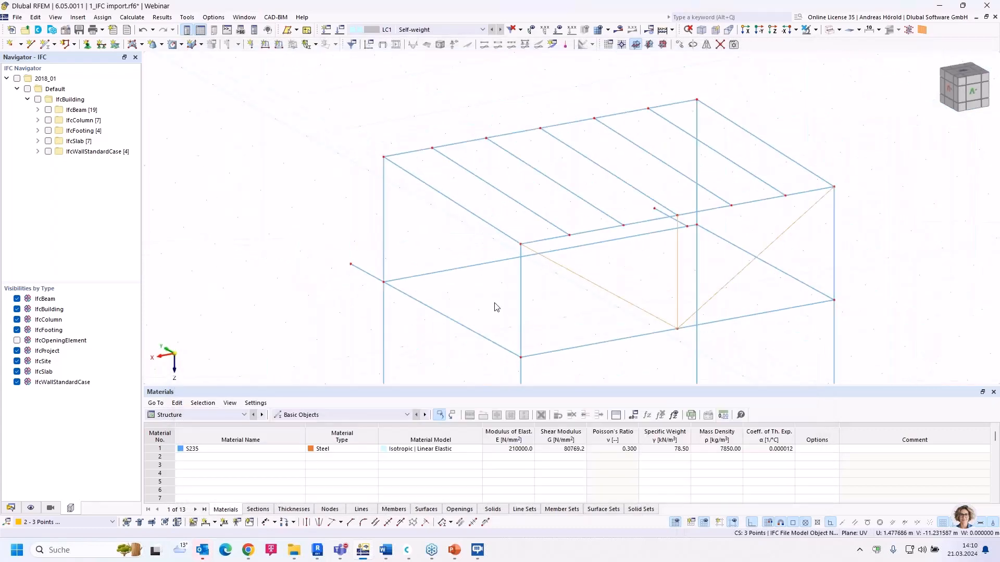
pyautogui.keyDown('ctrl'); pyautogui.moveTo(508, 310); pyautogui.dragTo(616, 296, button='middle'); pyautogui.keyUp('ctrl')
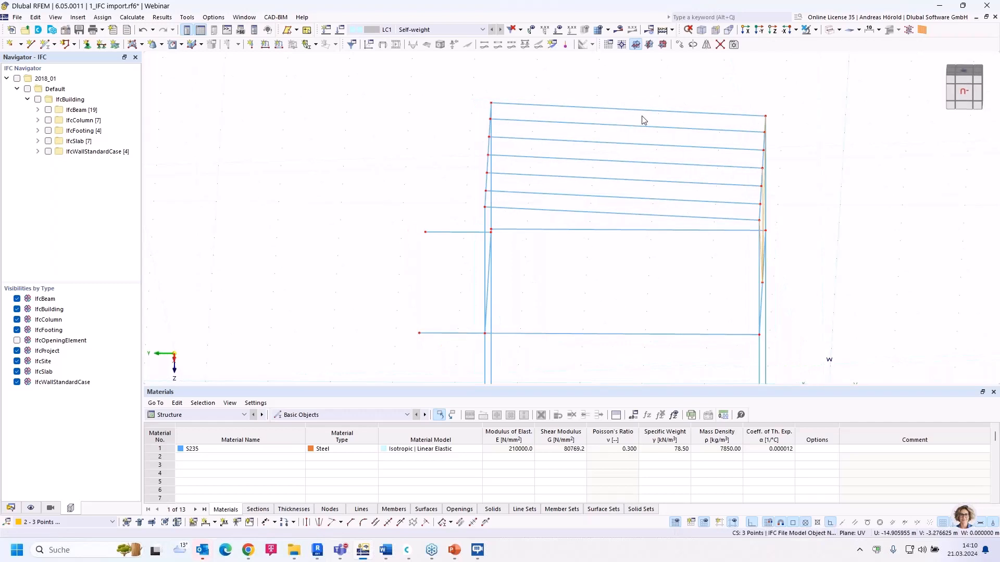
pyautogui.moveTo(641, 122); pyautogui.dragTo(570, 197)
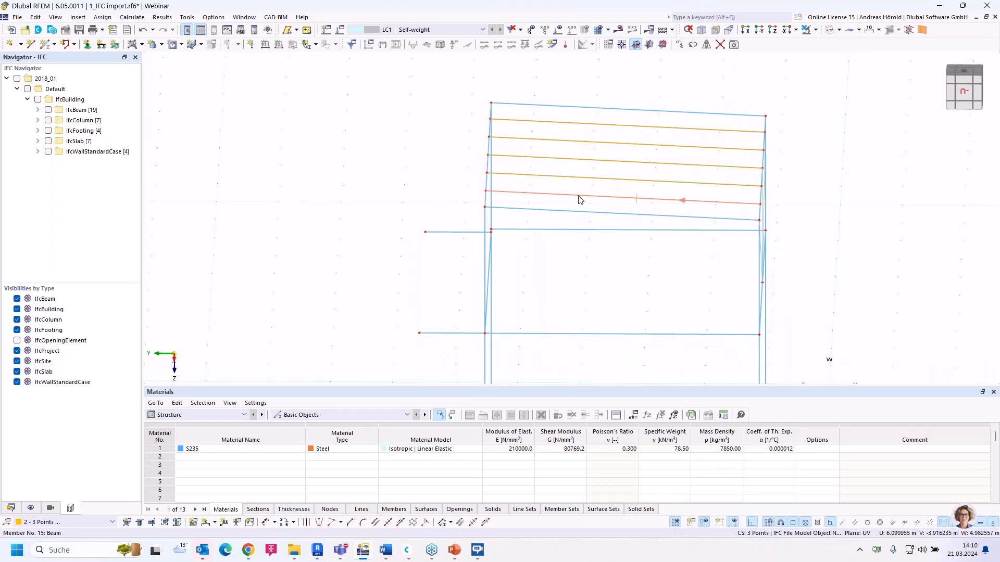
pyautogui.doubleClick(580, 199)
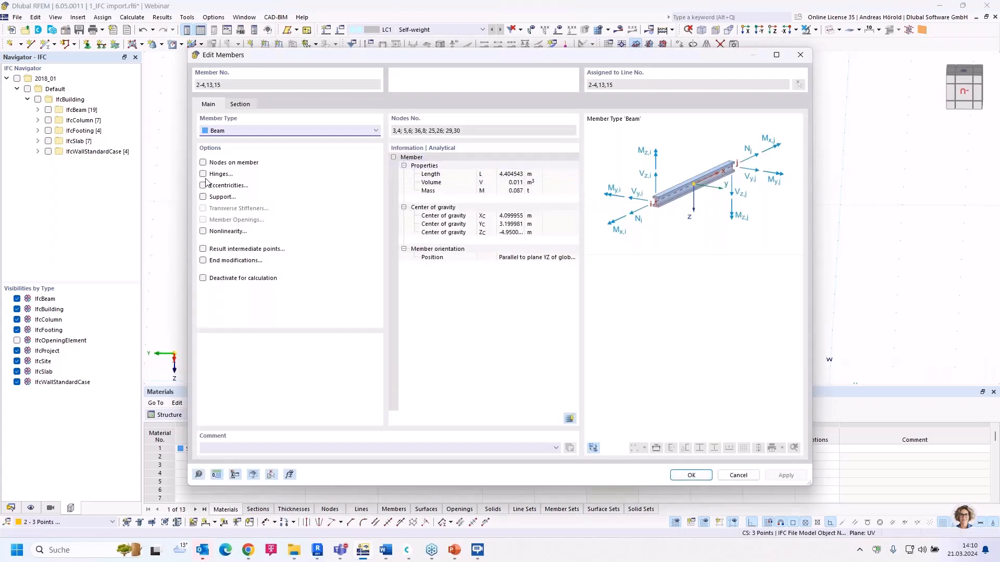
pyautogui.click(203, 175)
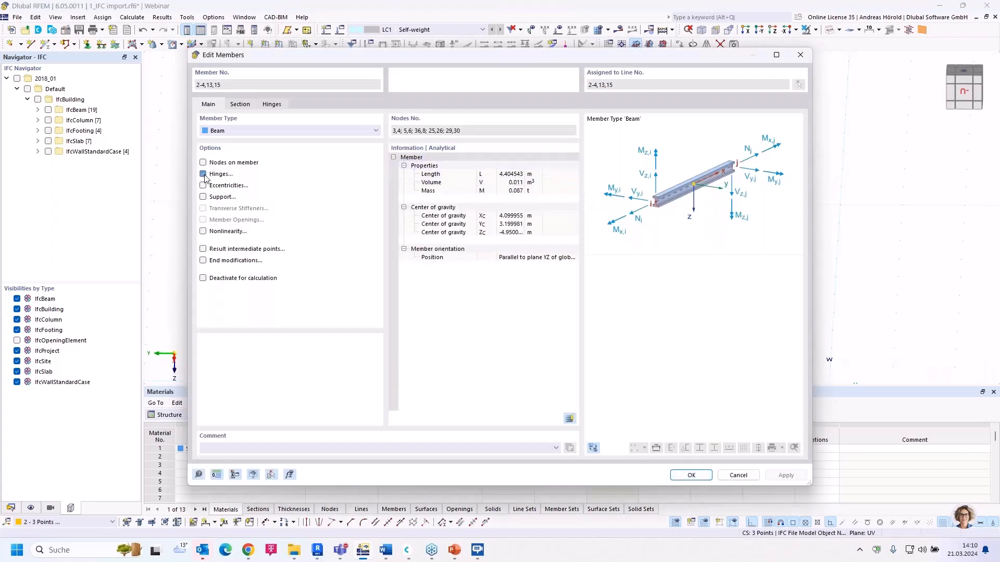
pyautogui.click(273, 105)
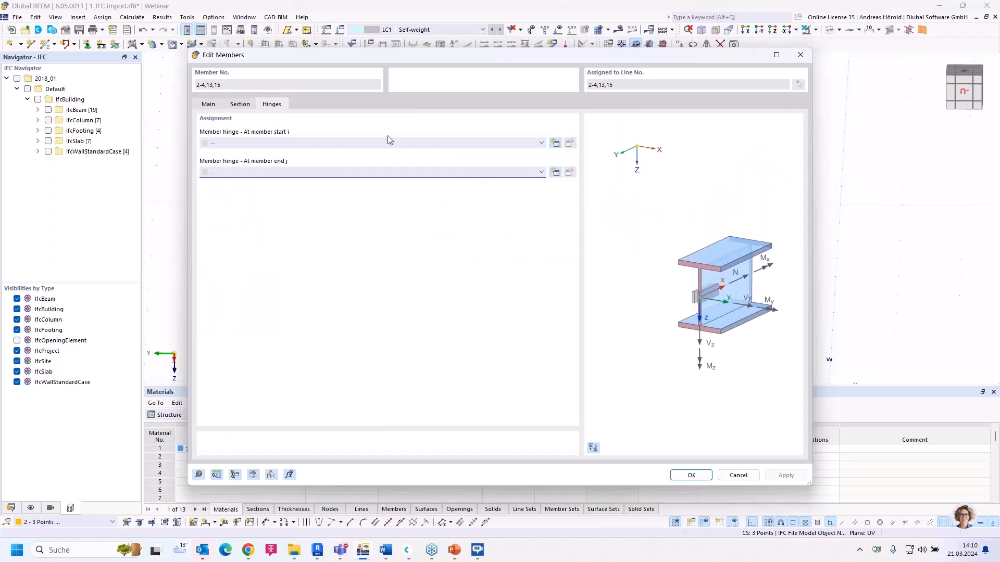
pyautogui.click(556, 143)
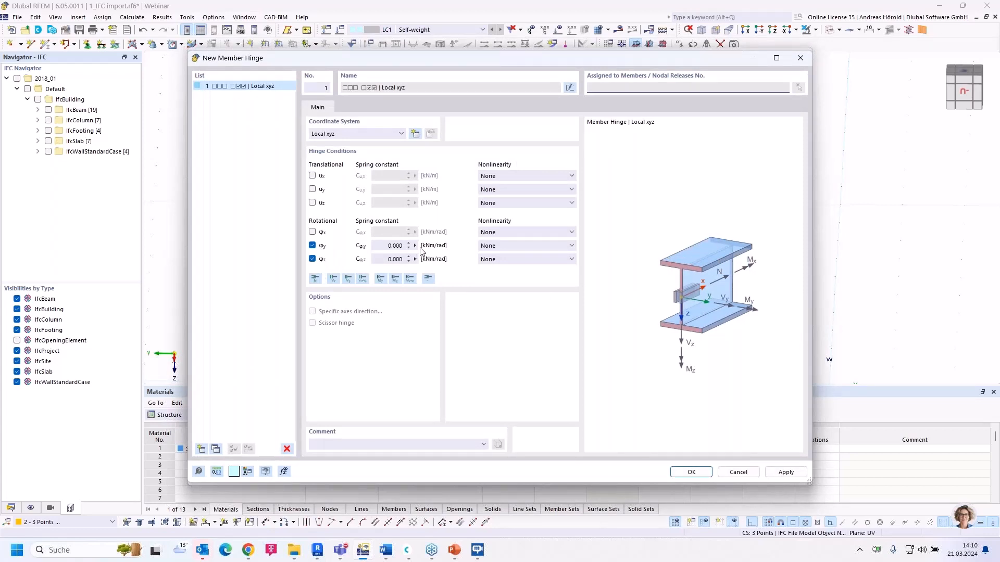
pyautogui.click(695, 474)
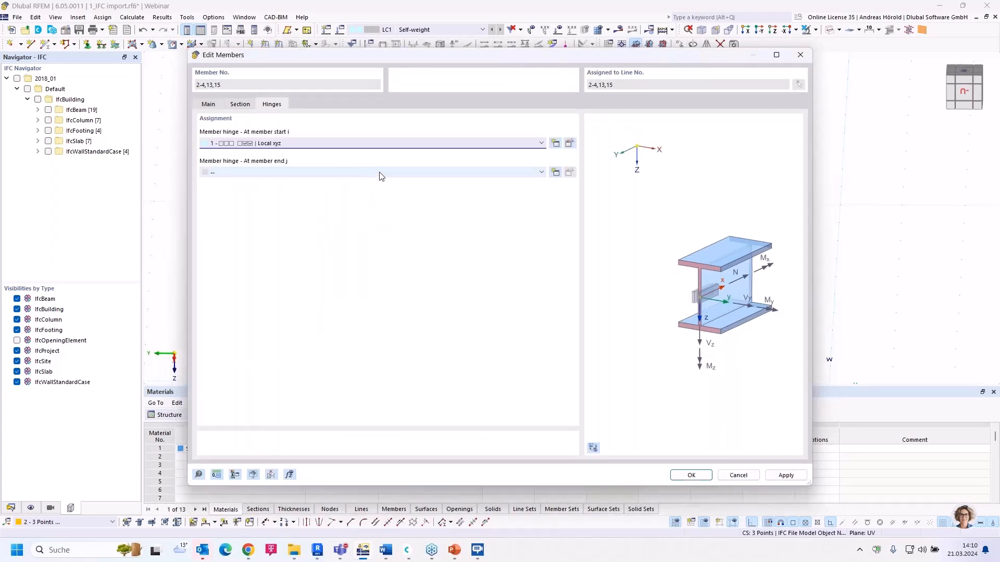
# Assign the same member hinge to end j of the five roof beams and apply the member changes.
pyautogui.click(417, 172)
pyautogui.click(409, 191)
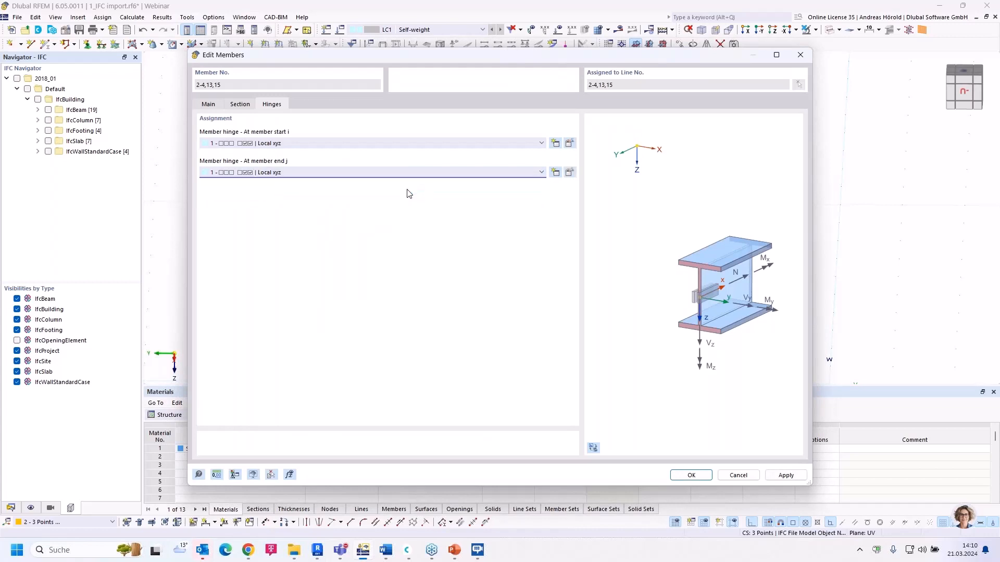
pyautogui.click(695, 478)
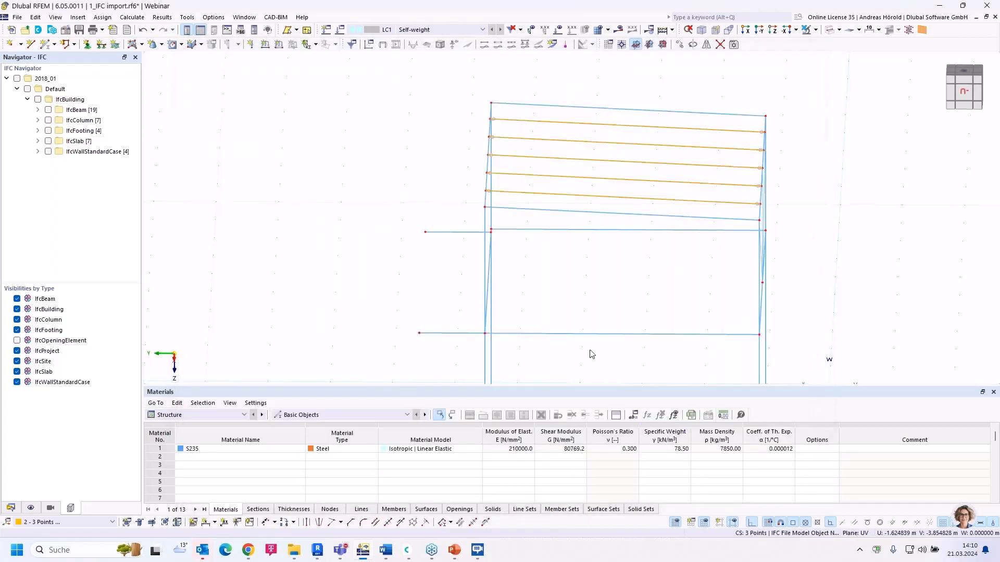
# Create a nodal support fixing uX, uY, uZ and φZ and assign it to the four column base nodes.
pyautogui.keyDown('ctrl'); pyautogui.moveTo(849, 314); pyautogui.dragTo(800, 297, button='middle'); pyautogui.keyUp('ctrl')
pyautogui.keyDown('ctrl'); pyautogui.moveTo(502, 305); pyautogui.dragTo(555, 214, button='middle'); pyautogui.keyUp('ctrl')
pyautogui.scroll(-3, 564, 312)
pyautogui.click(573, 292)
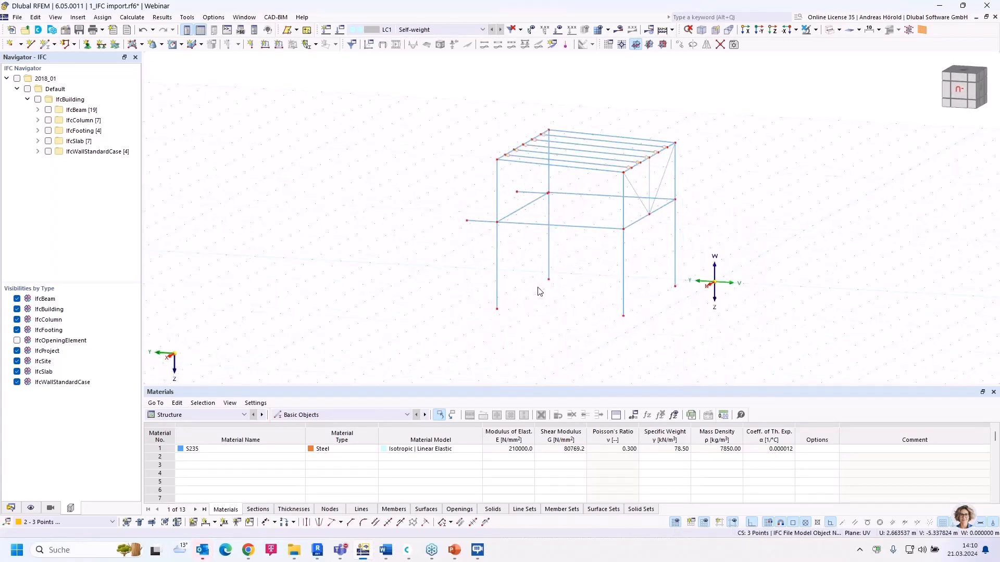
pyautogui.click(88, 45)
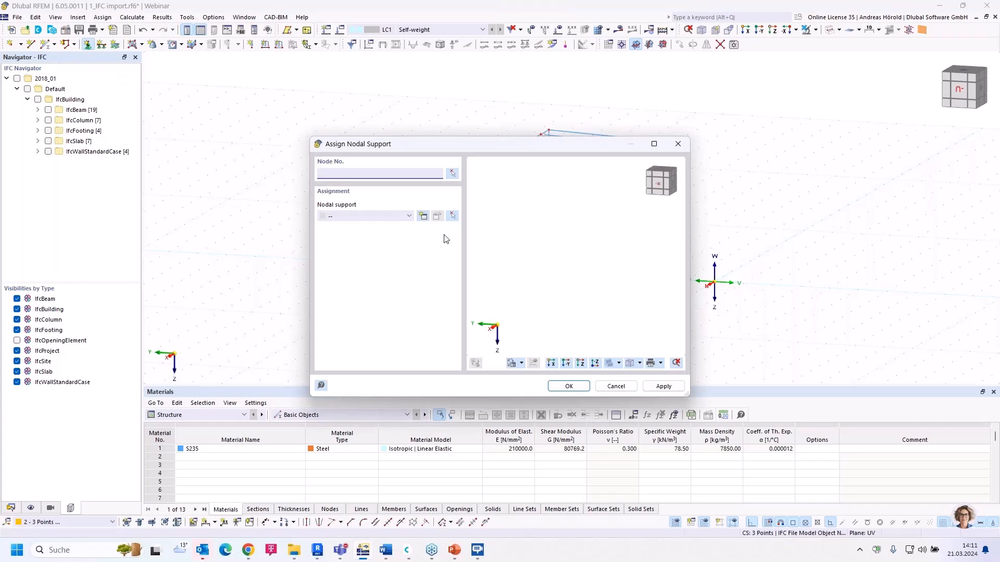
pyautogui.click(423, 216)
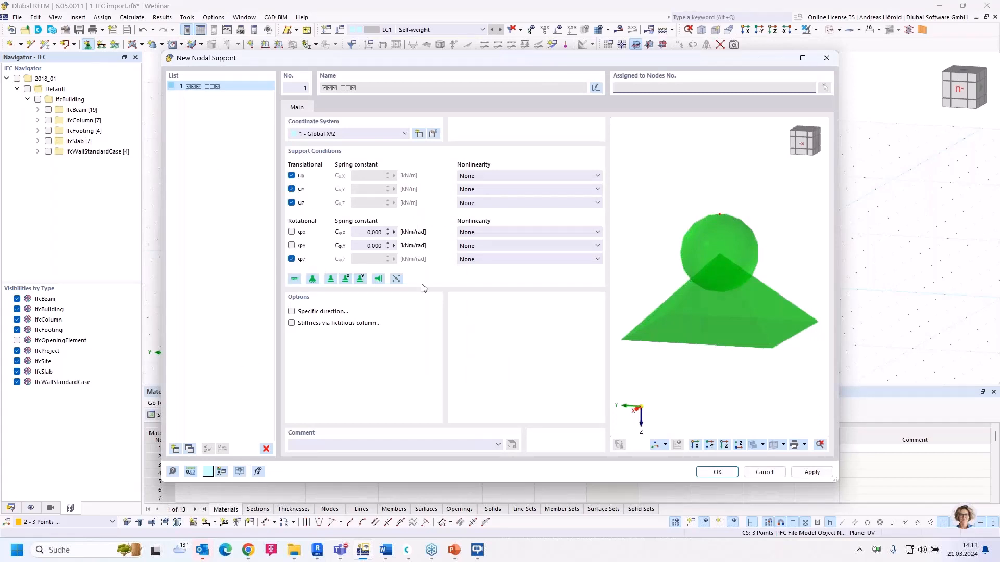
pyautogui.click(717, 472)
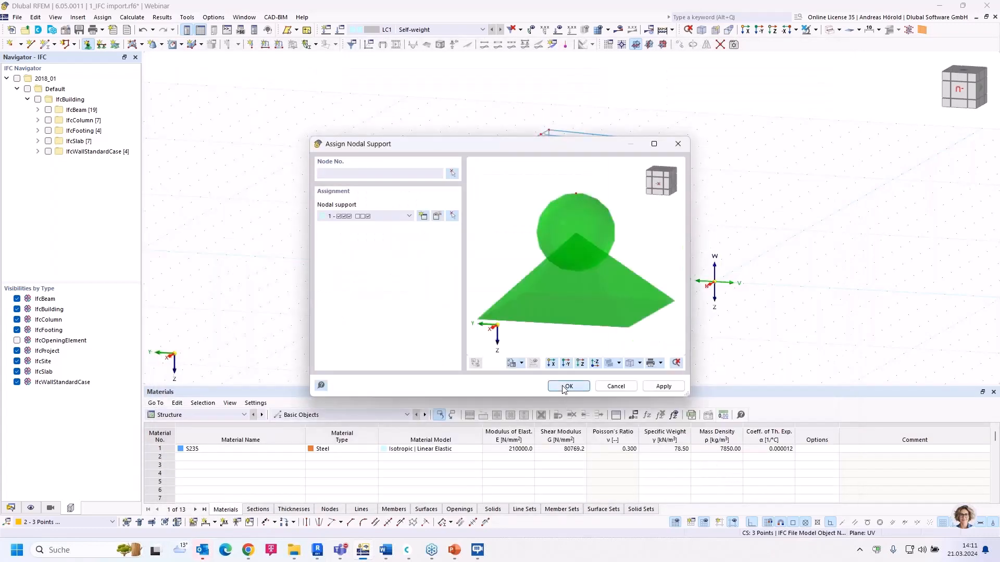
pyautogui.click(566, 387)
pyautogui.moveTo(459, 328); pyautogui.dragTo(732, 268)
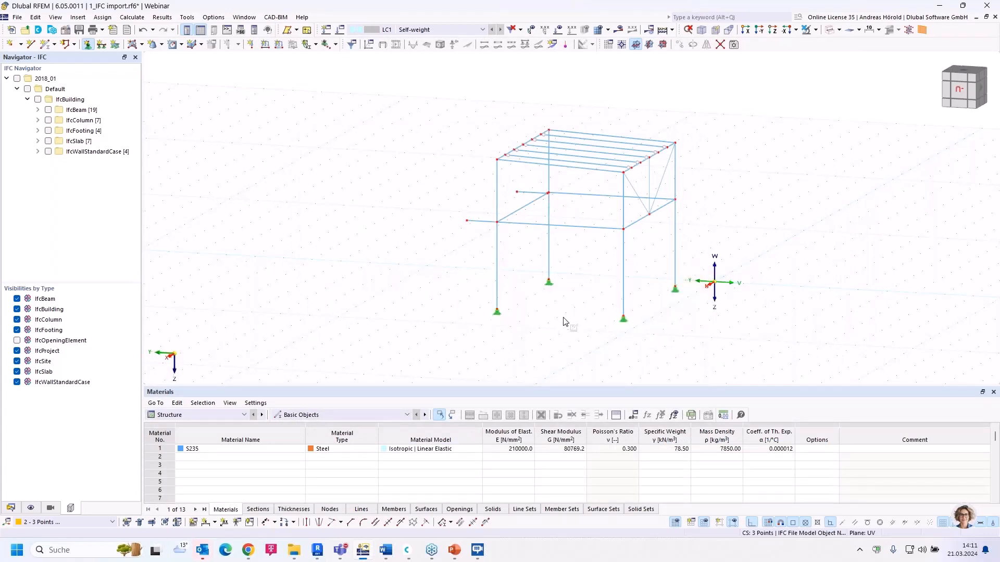
pyautogui.press('Escape')
# Create a second nodal support fixing uX, uY, uZ and φY with φZ free, and assign it to the two projecting beam ends.
pyautogui.keyDown('ctrl'); pyautogui.moveTo(427, 286); pyautogui.dragTo(477, 257, button='middle'); pyautogui.keyUp('ctrl')
pyautogui.scroll(4, 477, 257)
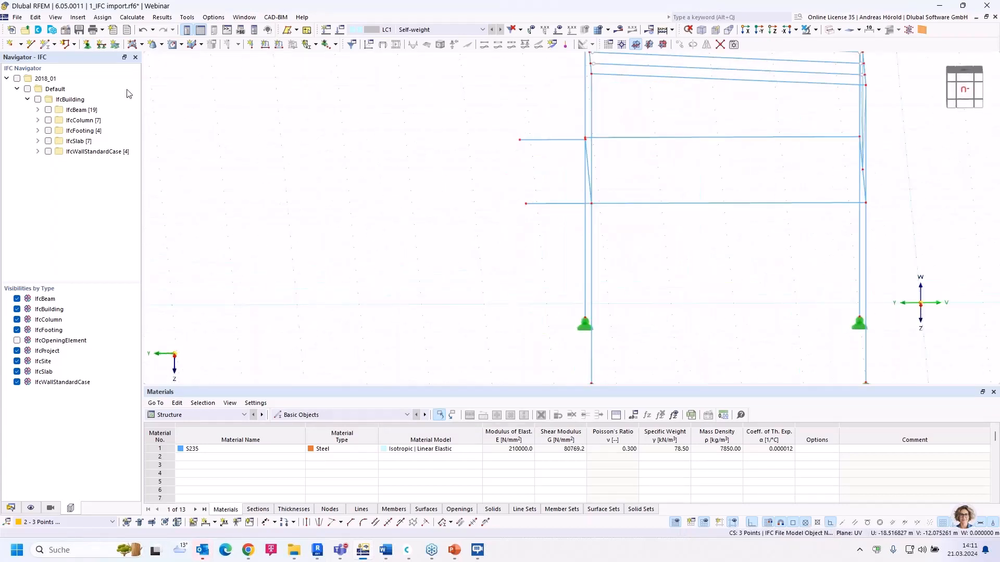
pyautogui.click(88, 46)
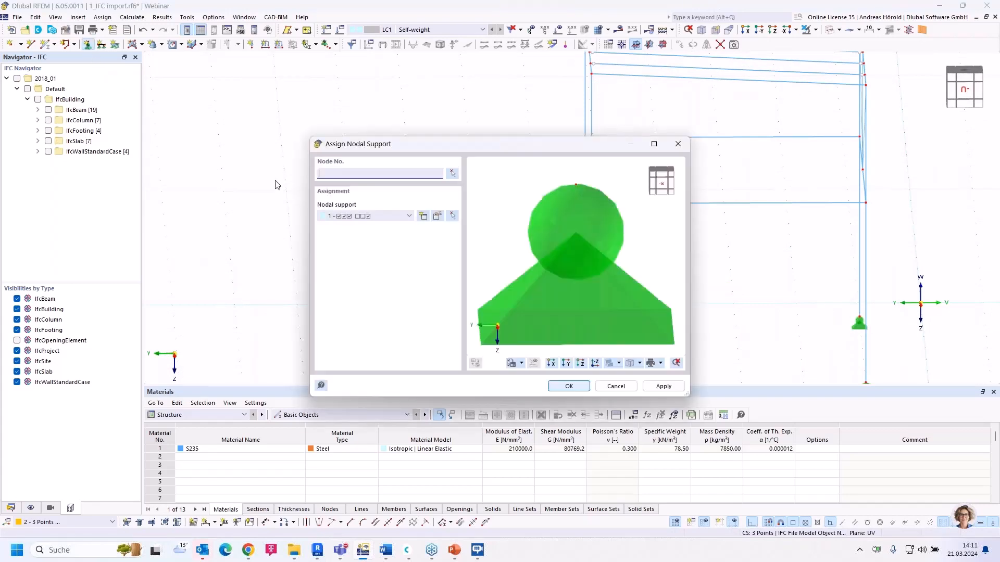
pyautogui.click(423, 217)
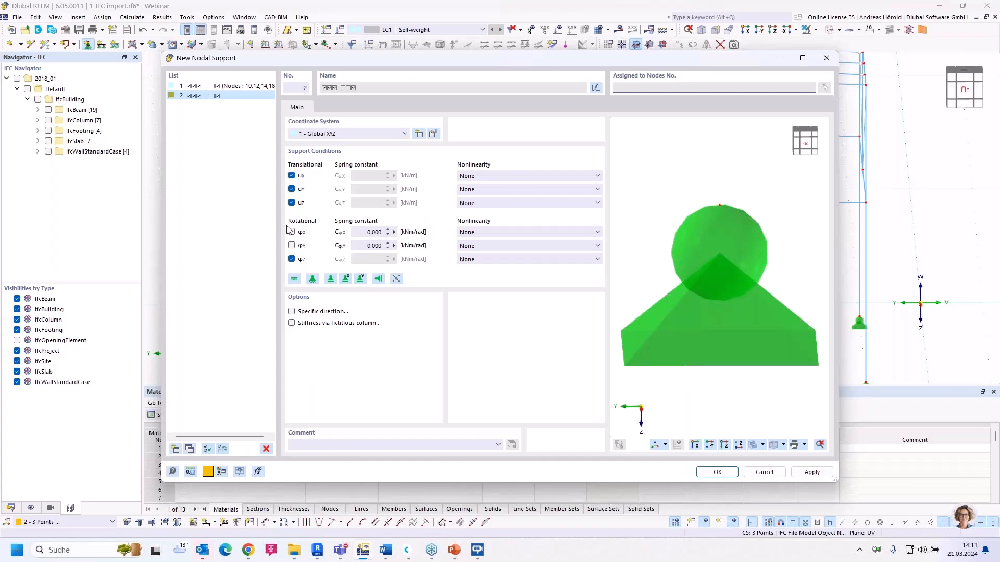
pyautogui.click(291, 259)
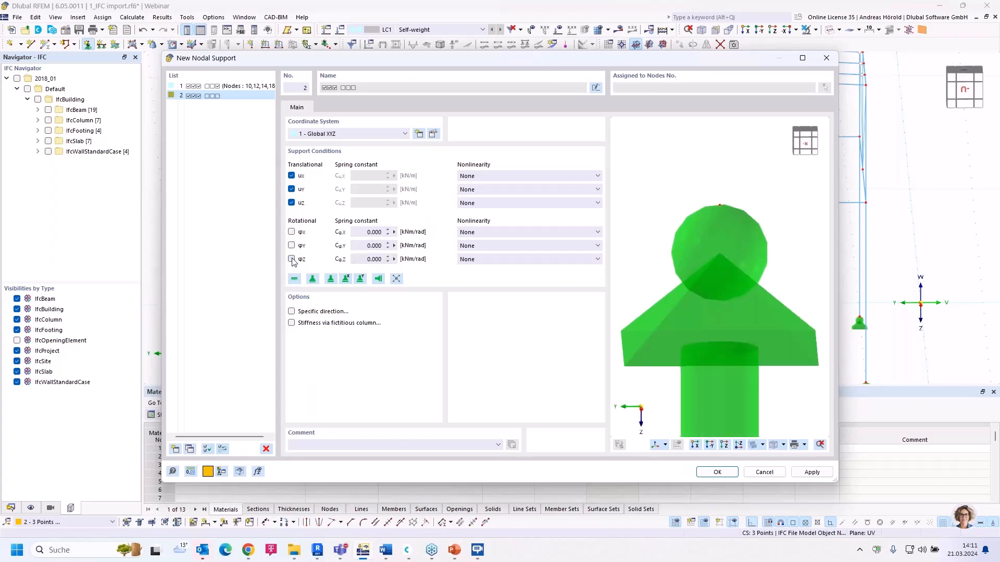
pyautogui.click(292, 245)
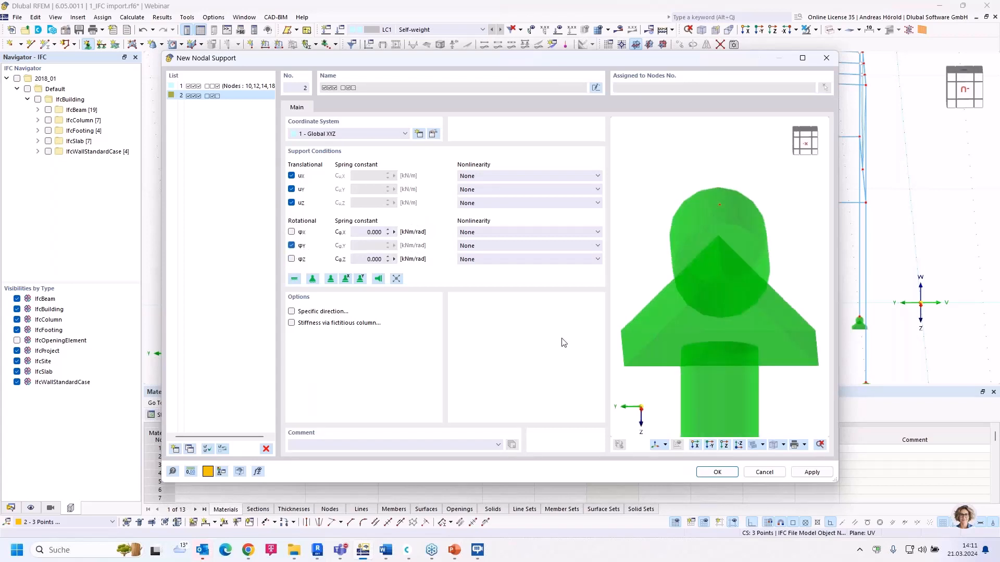
pyautogui.click(716, 472)
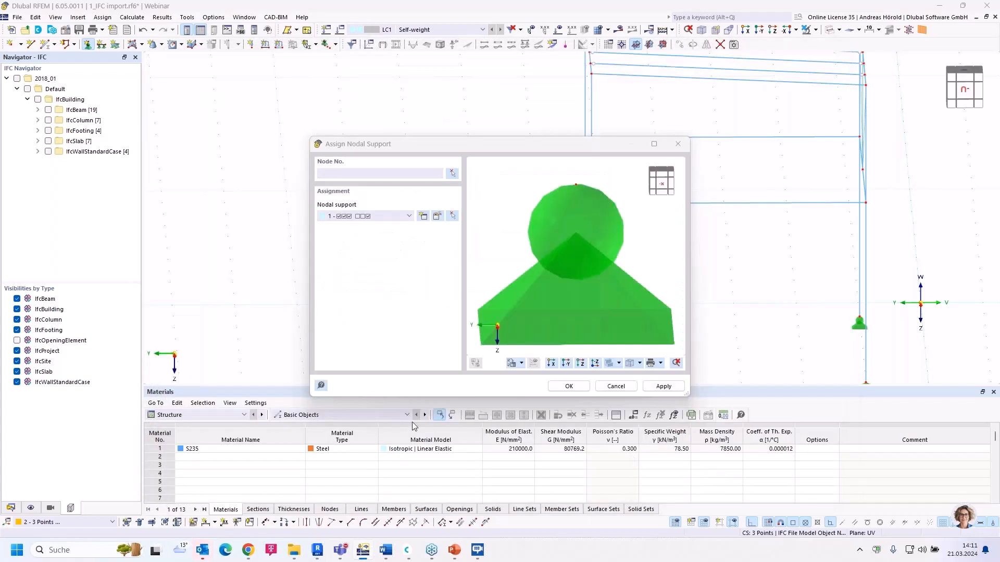
pyautogui.click(564, 386)
pyautogui.moveTo(493, 223); pyautogui.dragTo(540, 114)
# Run the plausibility check on the supported frame model.
pyautogui.keyDown('ctrl'); pyautogui.moveTo(529, 286); pyautogui.dragTo(453, 299, button='middle'); pyautogui.keyUp('ctrl')
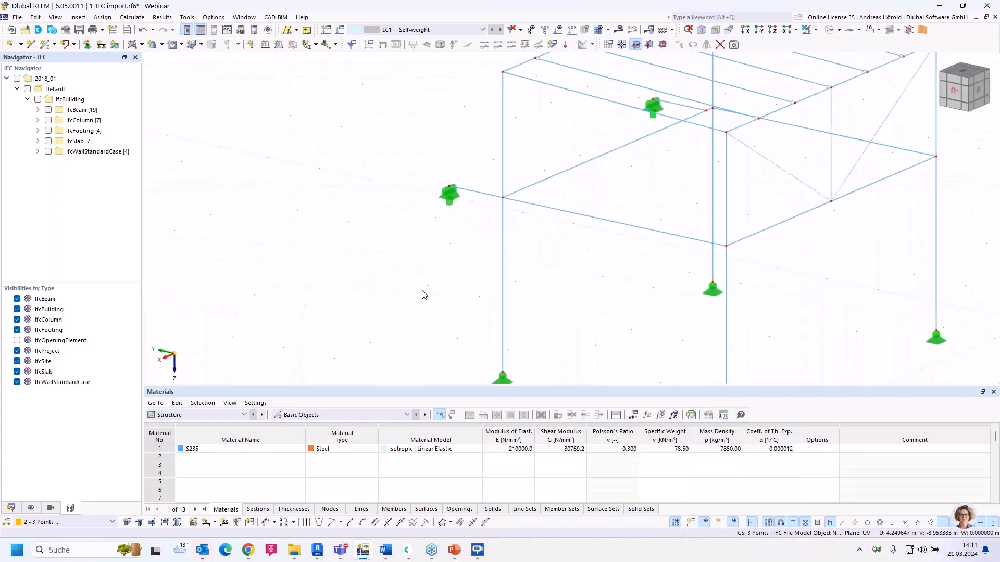
pyautogui.scroll(-2, 422, 291)
pyautogui.moveTo(390, 279); pyautogui.dragTo(360, 269, button='middle')
pyautogui.scroll(-1, 360, 268)
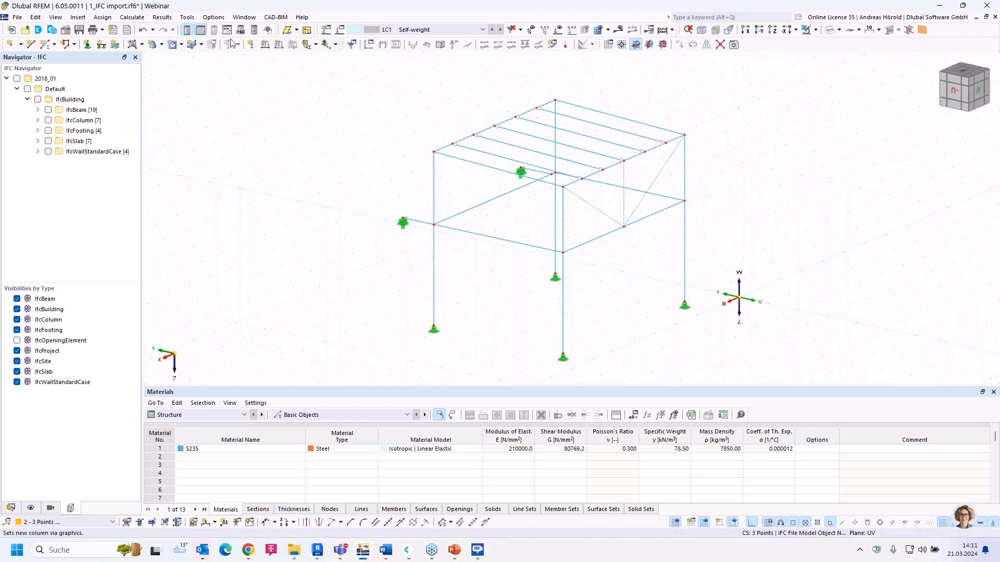
pyautogui.click(188, 17)
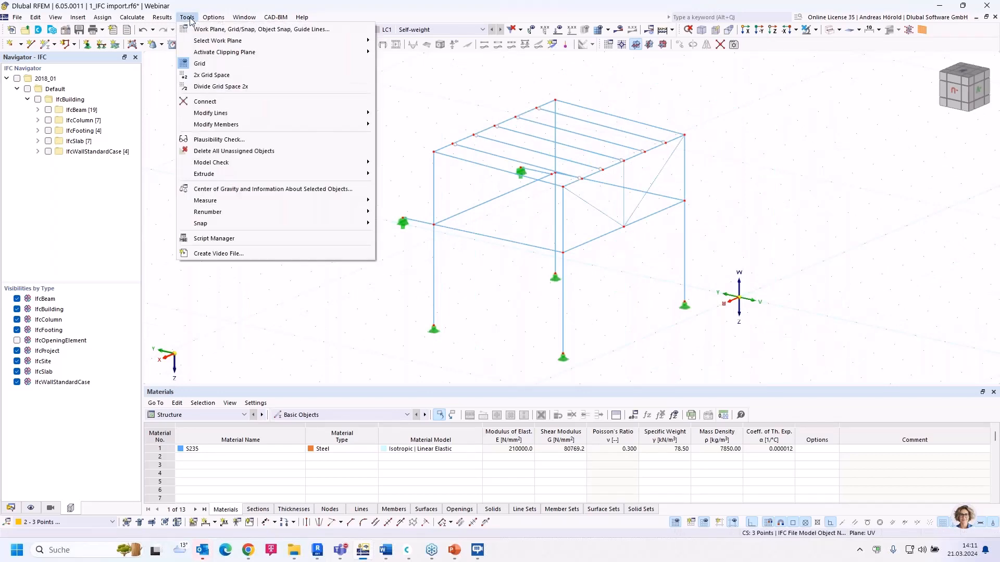
pyautogui.click(251, 140)
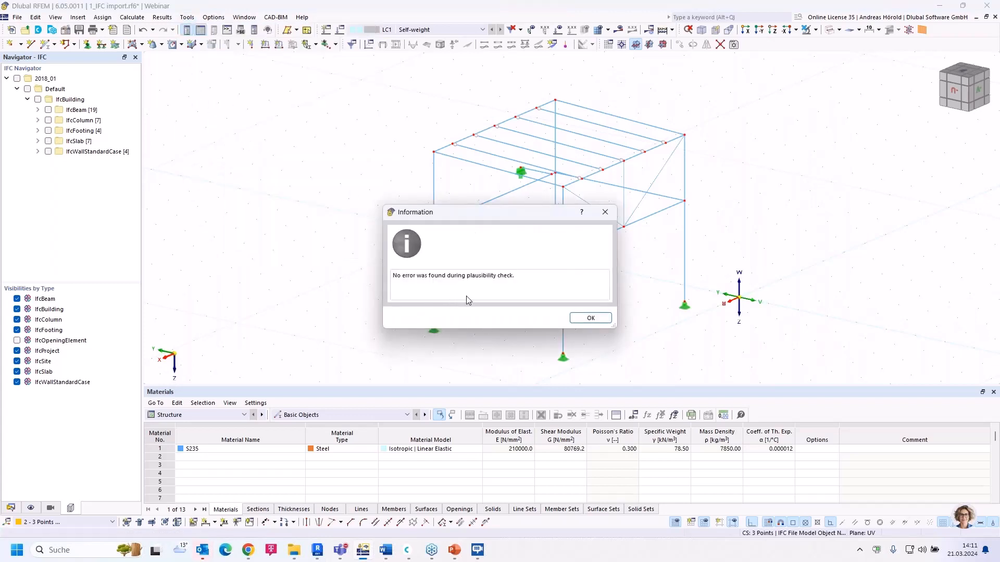
pyautogui.click(589, 318)
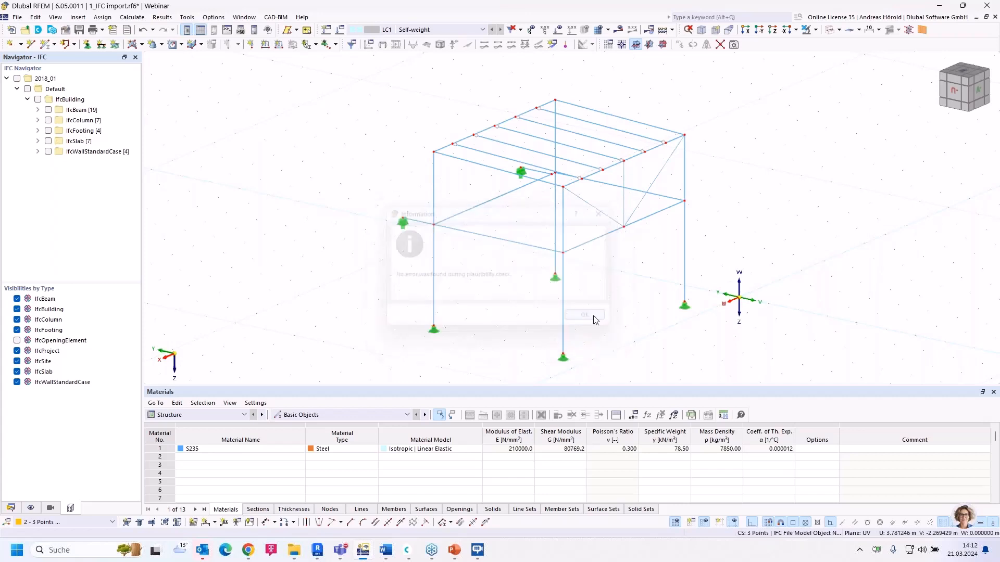
# Calculate the self-weight load case LC1 and examine the frame's global deformations.
pyautogui.click(619, 30)
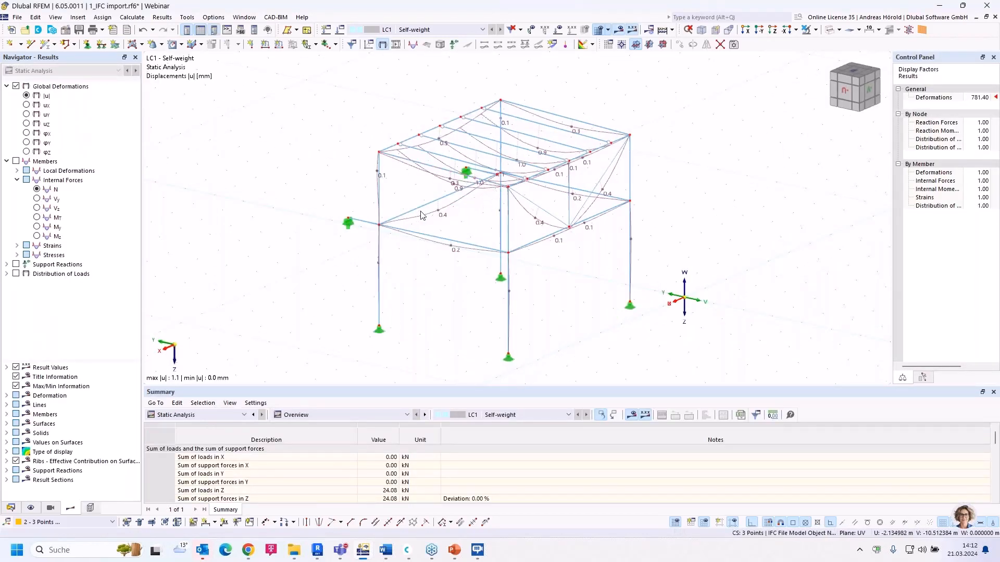
pyautogui.scroll(2, 422, 215)
pyautogui.moveTo(420, 212); pyautogui.dragTo(326, 257, button='middle')
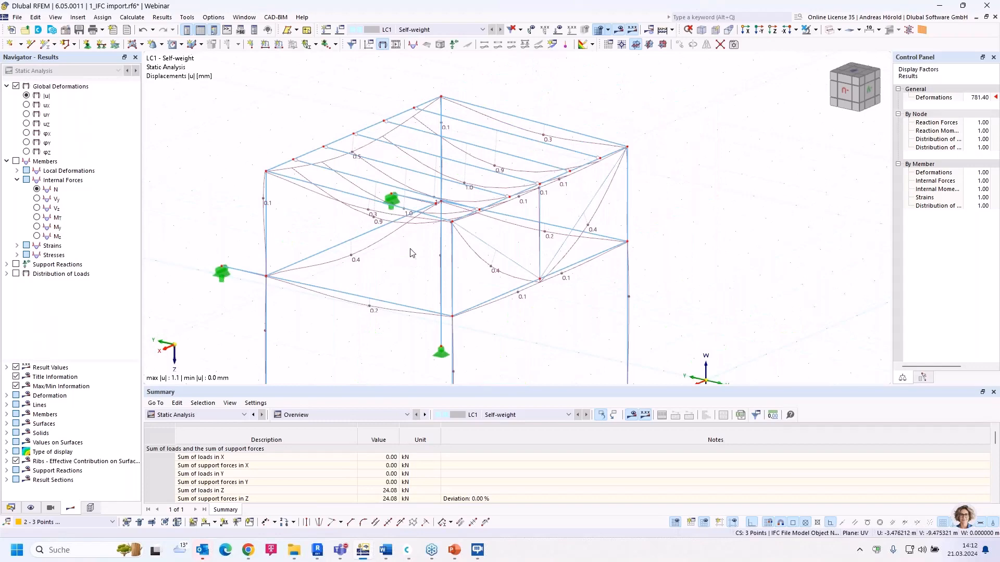
pyautogui.scroll(-3, 412, 253)
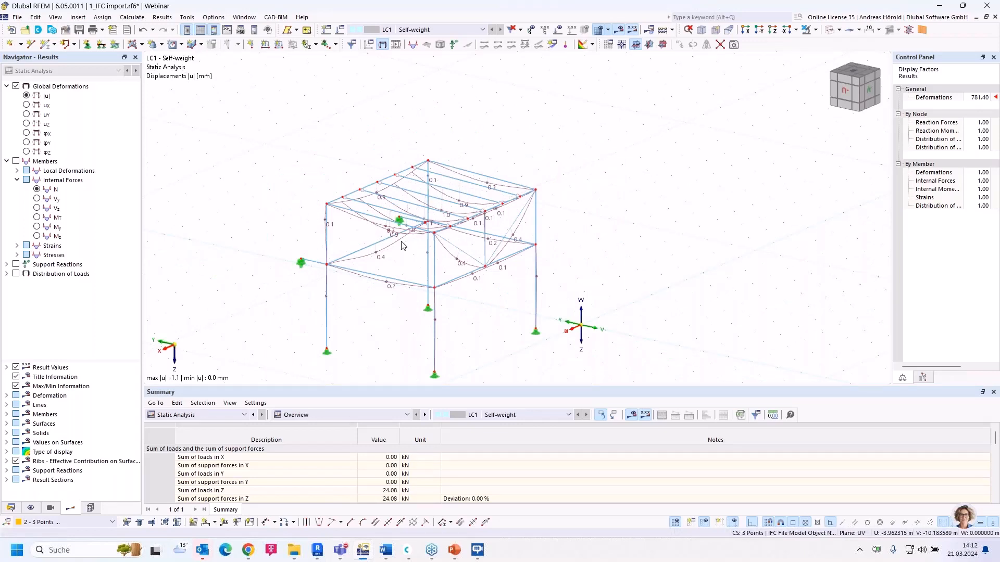
pyautogui.scroll(1, 401, 242)
pyautogui.moveTo(406, 233); pyautogui.dragTo(460, 182, button='middle')
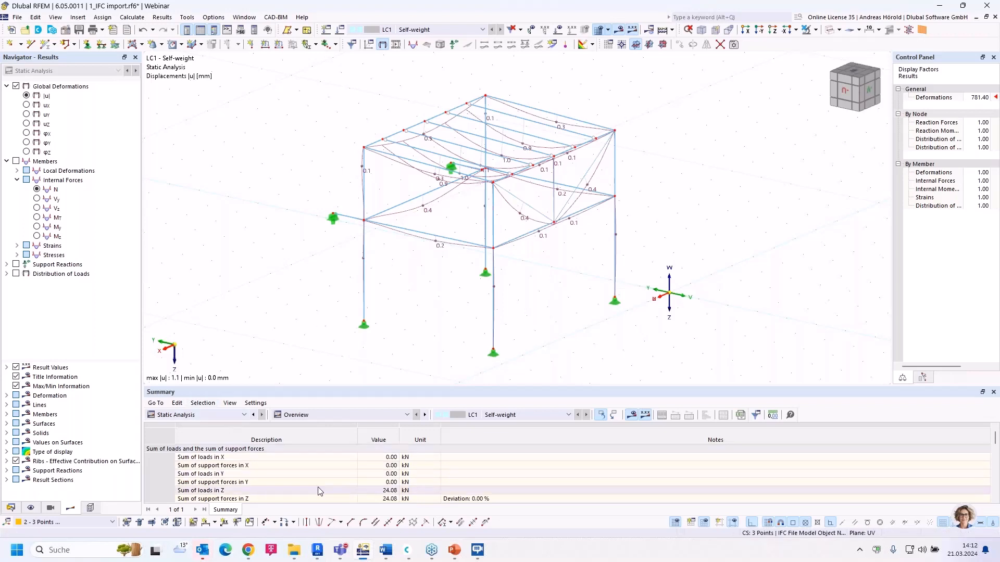
# Switch to Revit and show the mixed building in the 3D Analytical Model view.
pyautogui.moveTo(317, 550)
pyautogui.click(317, 500)
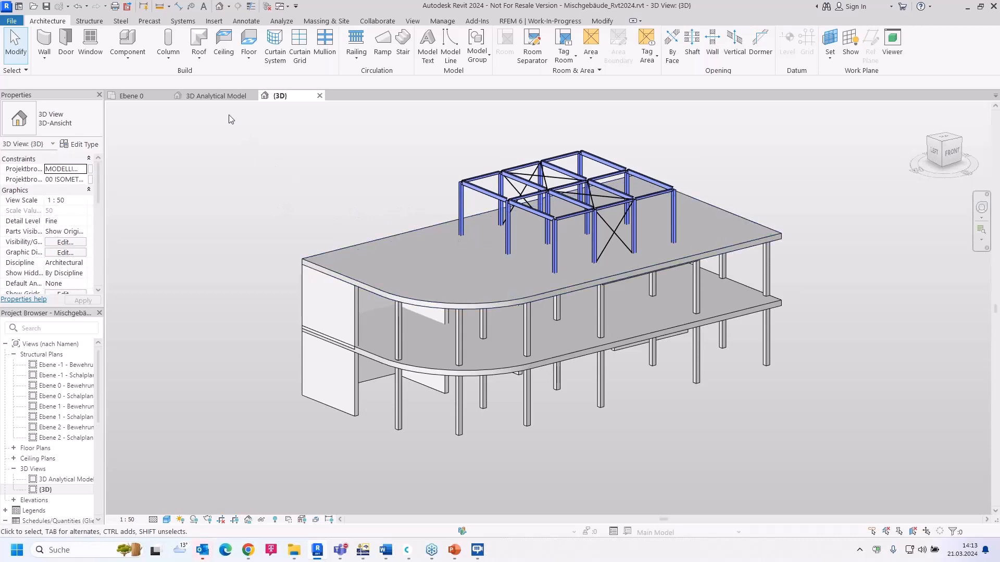
pyautogui.click(218, 97)
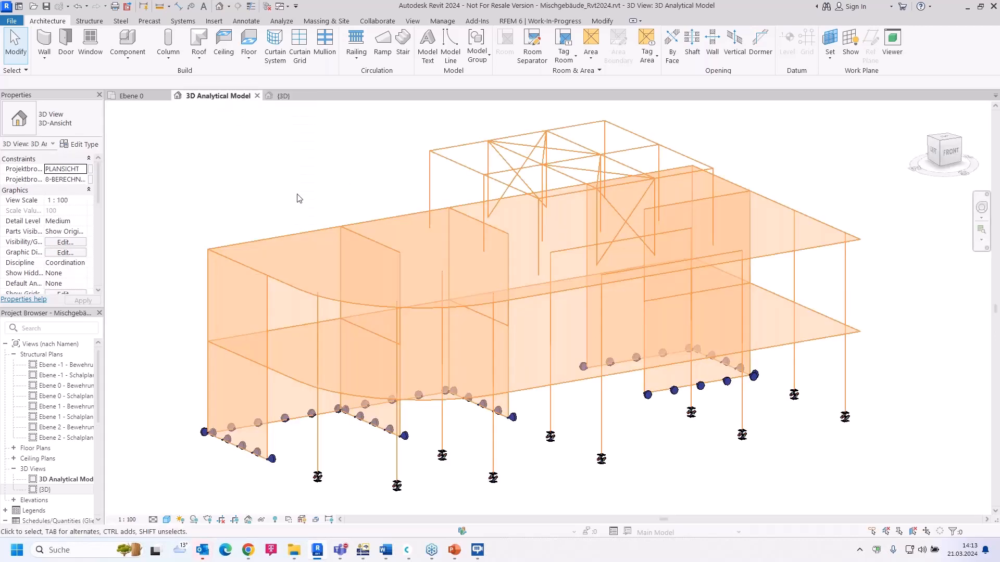
pyautogui.scroll(-2, 297, 198)
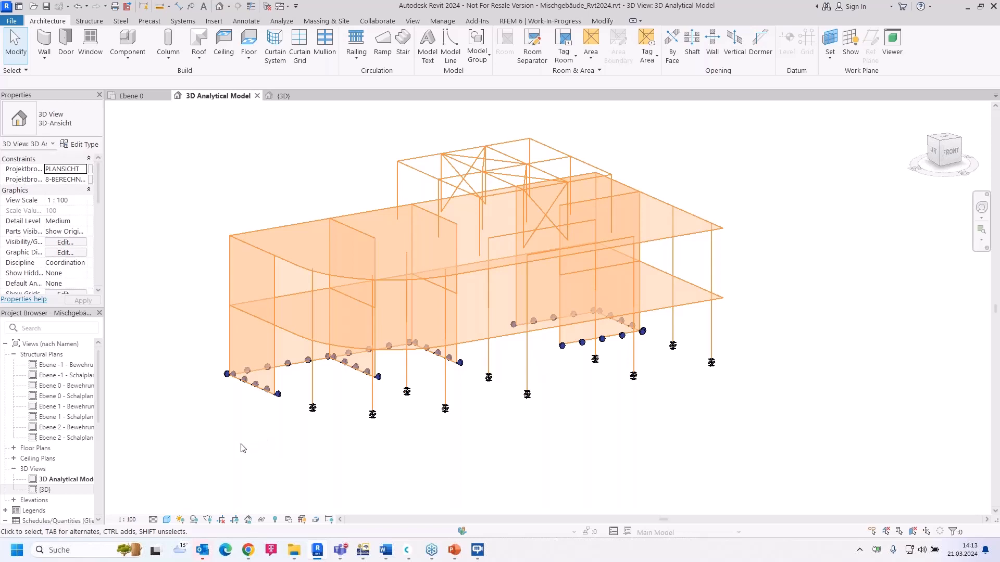
# Open the RFEM 6 conversion tables and review the material and section mappings for export to RFEM.
pyautogui.click(531, 22)
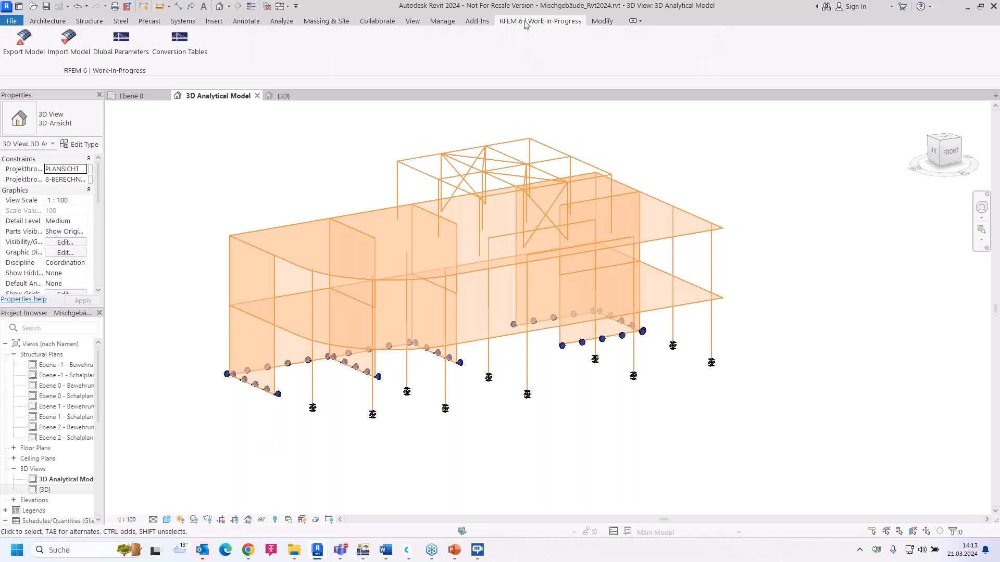
pyautogui.click(179, 46)
pyautogui.scroll(-5, 394, 304)
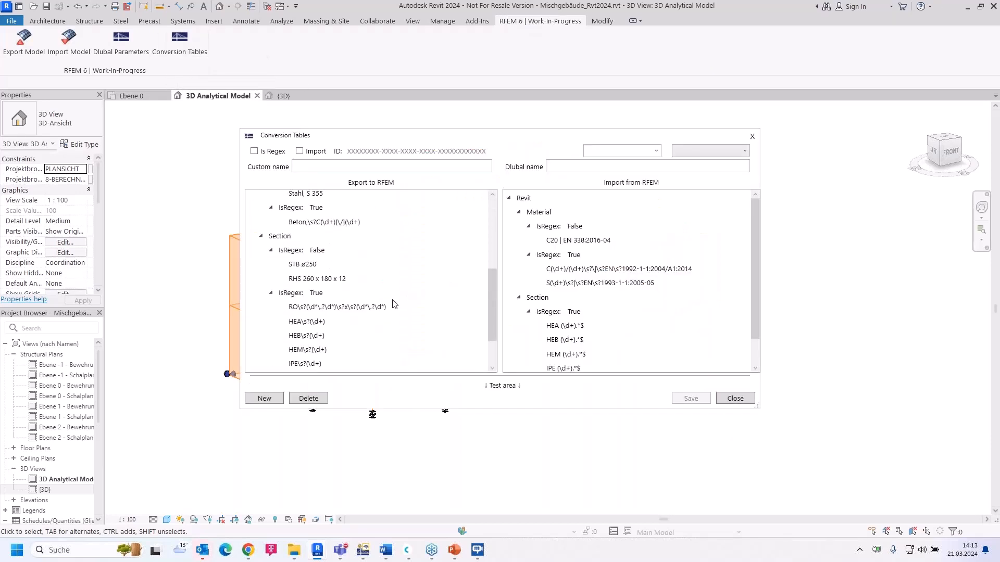
# Close the reviewed conversion tables, open the RFEM export dialog and review its general and structural settings.
pyautogui.scroll(-1, 638, 331)
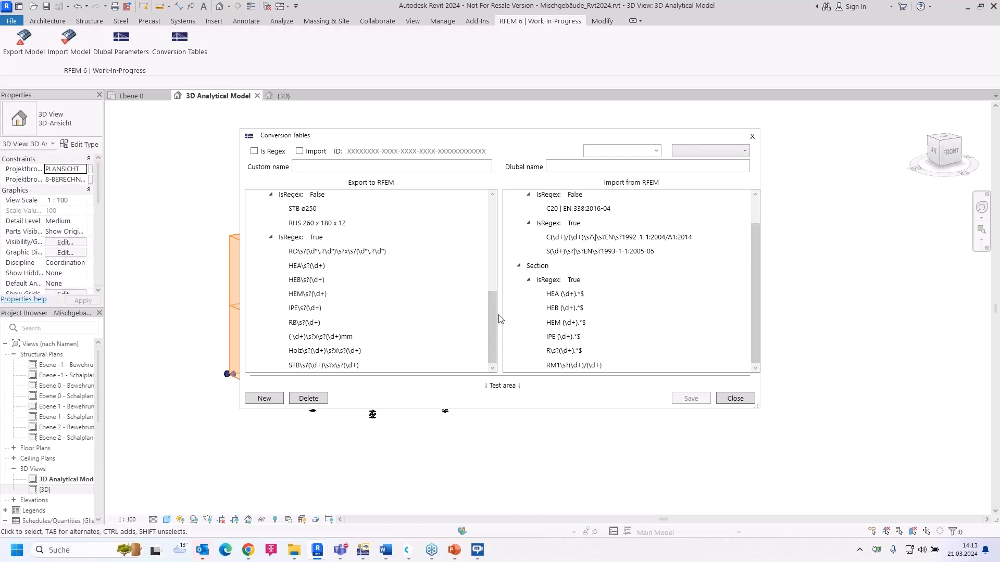
pyautogui.click(734, 399)
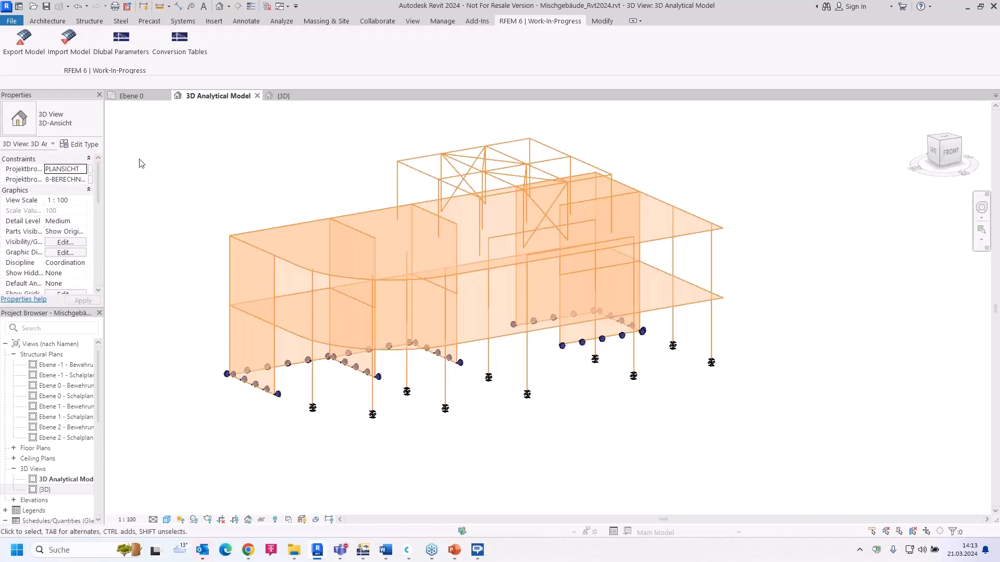
pyautogui.click(23, 46)
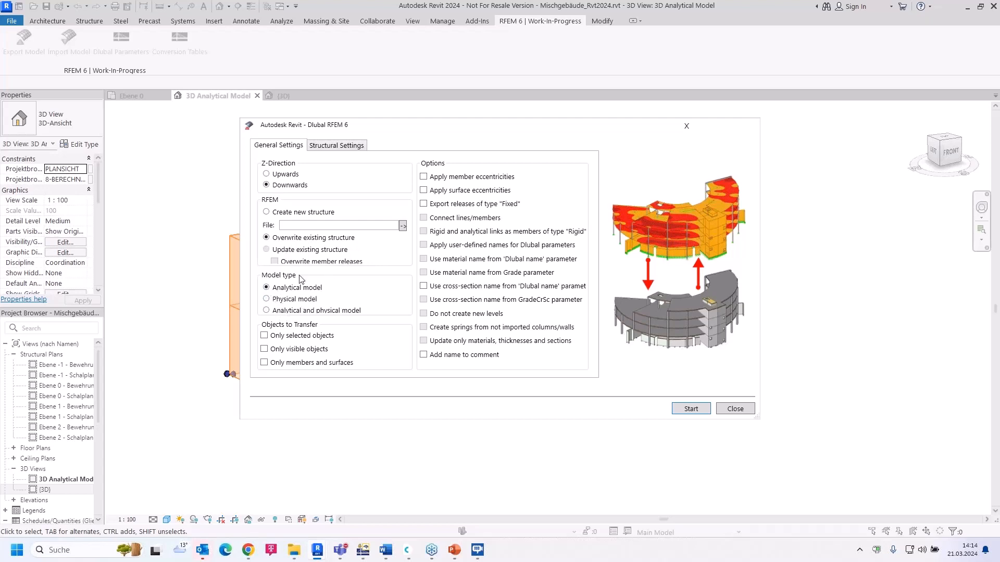
pyautogui.click(339, 146)
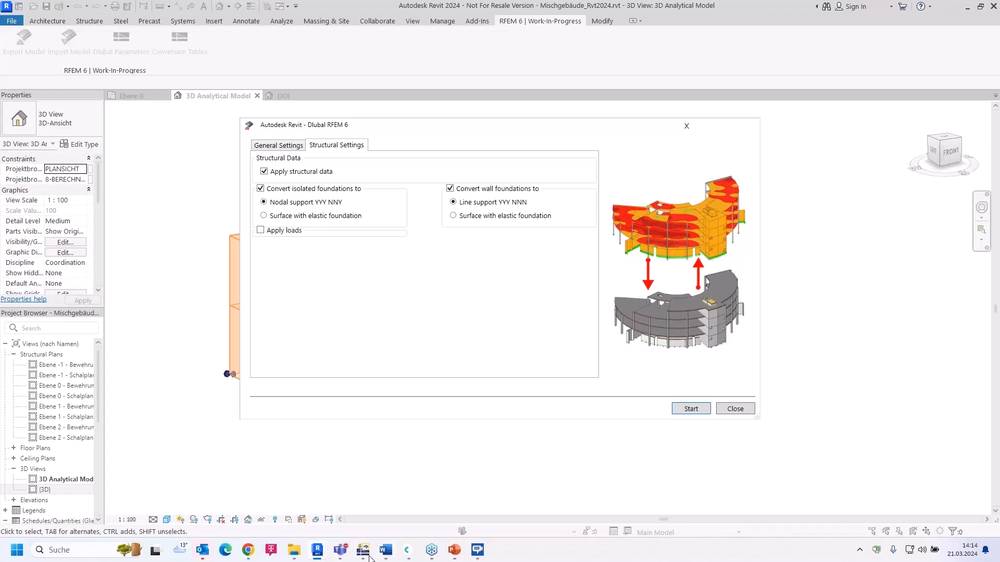
# Switch to RFEM and make the empty Revit.rf6 the active model to receive the export.
pyautogui.click(363, 551)
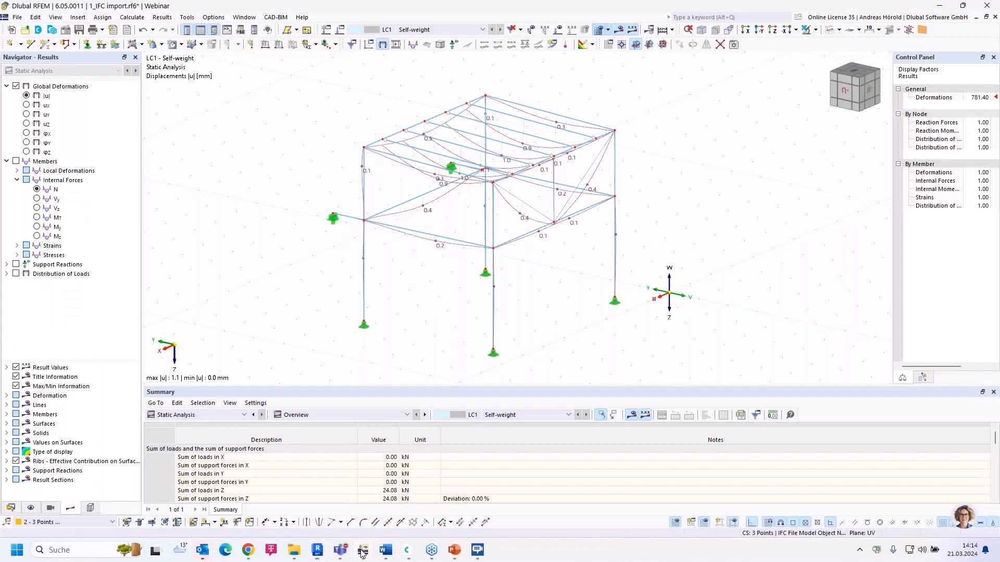
pyautogui.click(10, 508)
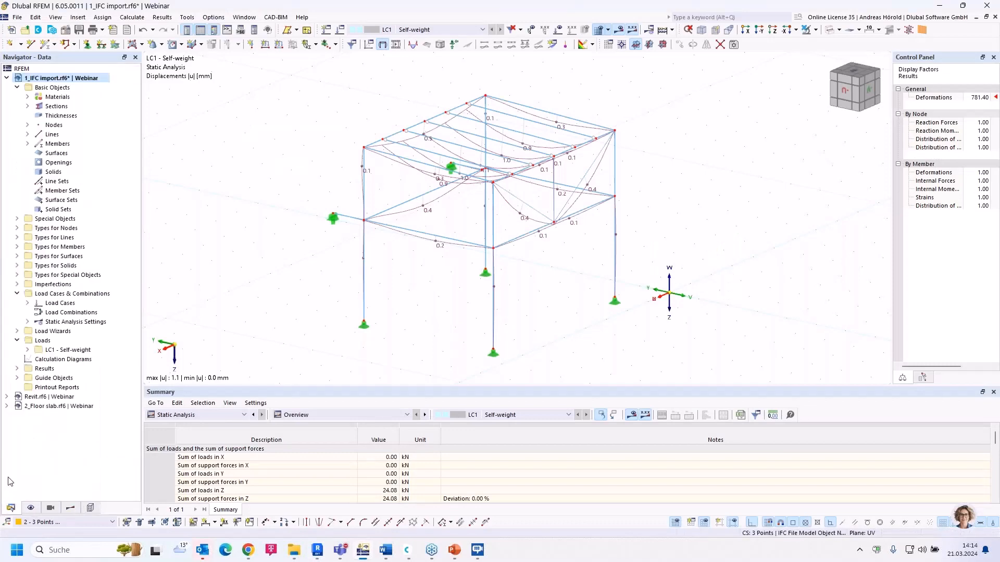
pyautogui.doubleClick(47, 399)
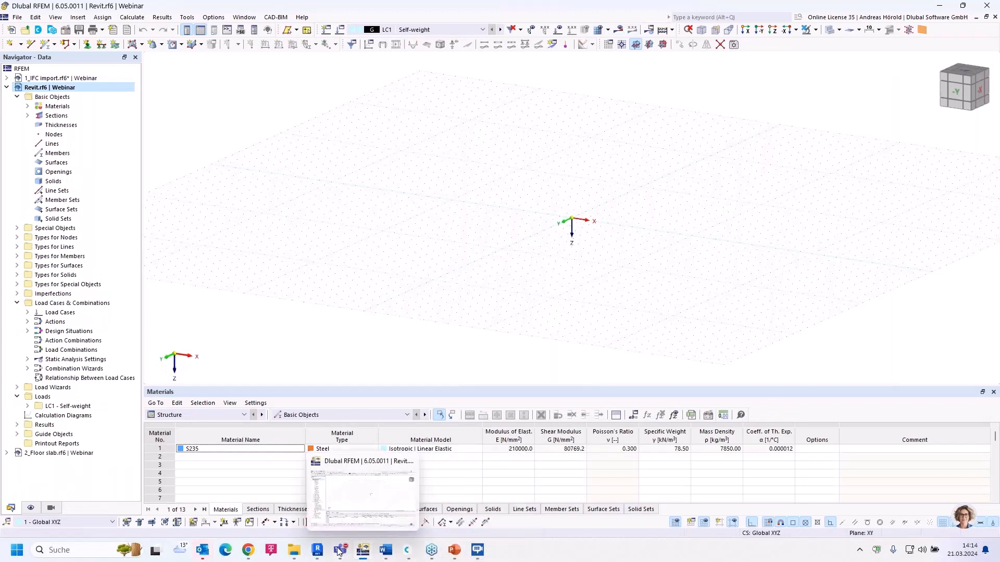
# Switch back to Revit, start the export of the analytical model to RFEM, and switch to RFEM.
pyautogui.moveTo(323, 552)
pyautogui.click(369, 510)
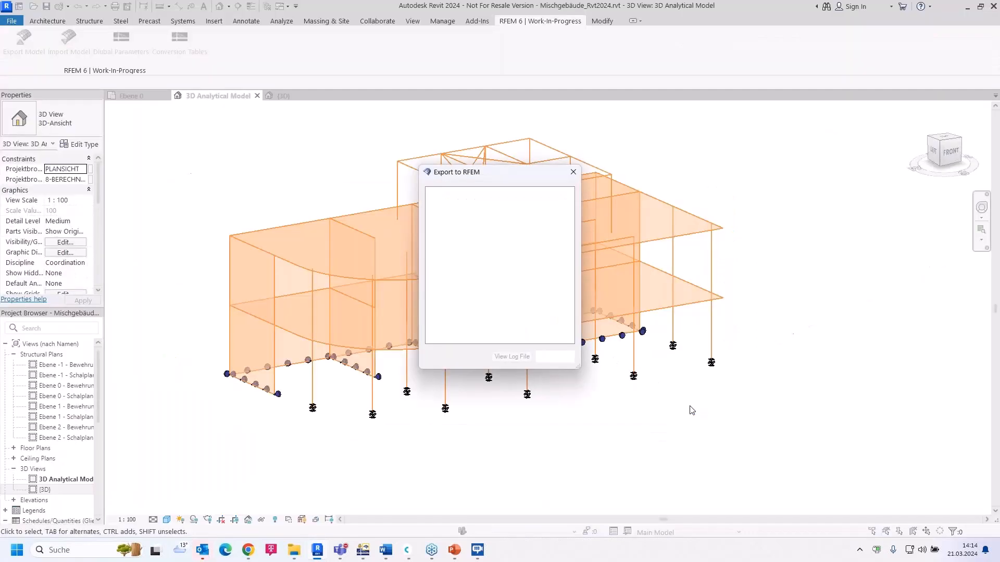
pyautogui.click(691, 409)
pyautogui.moveTo(362, 551)
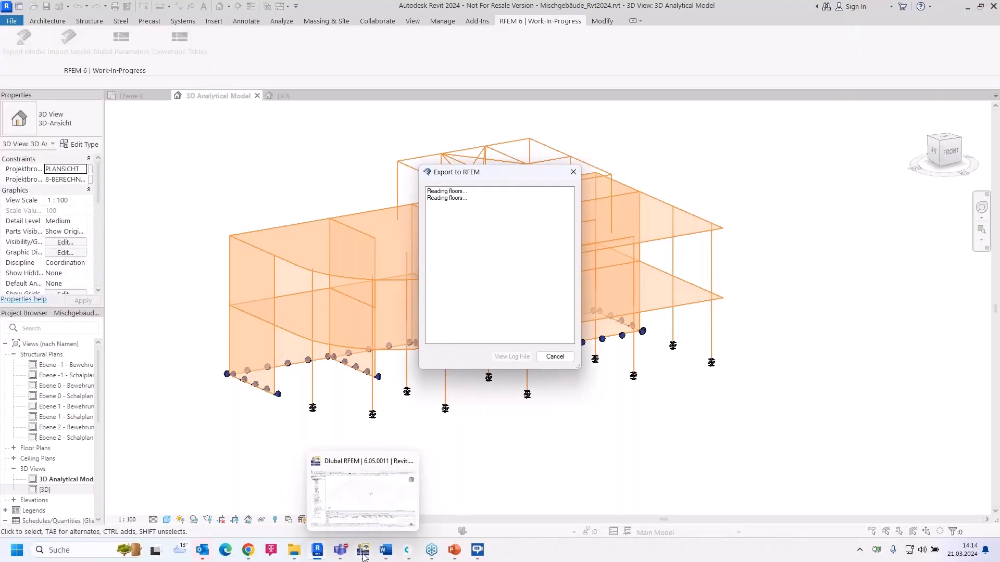
pyautogui.click(363, 492)
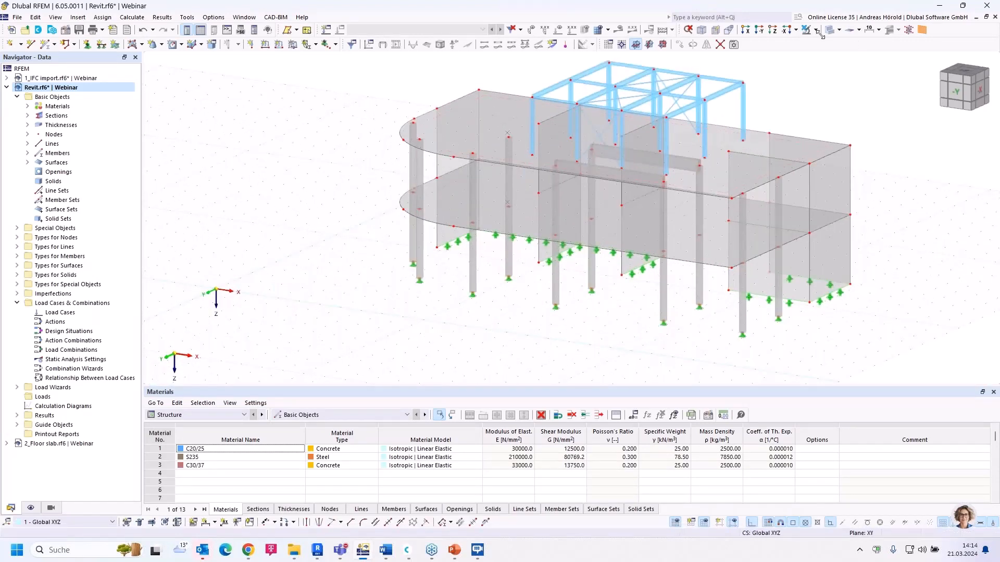
# Examine the transferred building from several sides as a wireframe model and return to the transparent display.
pyautogui.click(837, 32)
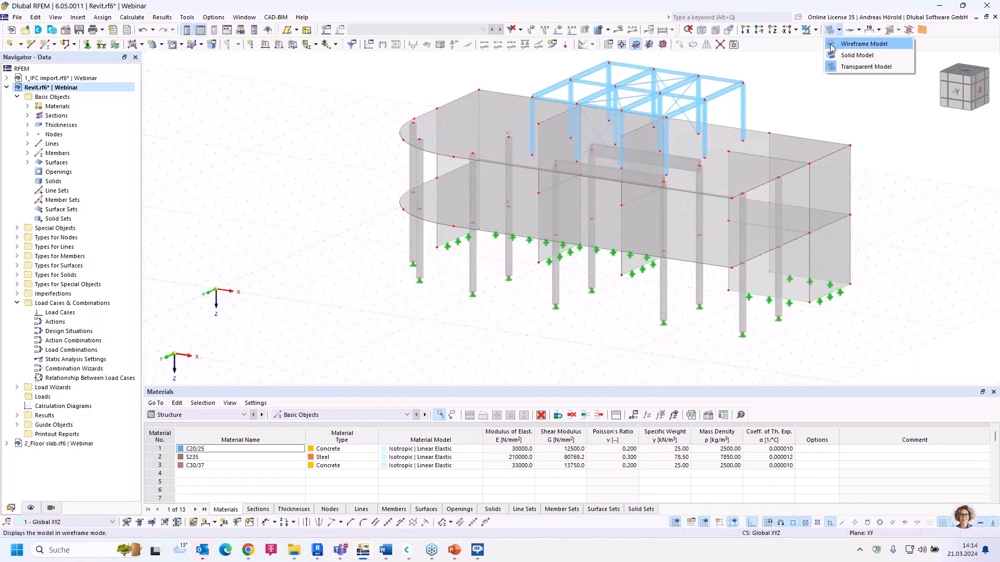
pyautogui.click(832, 47)
pyautogui.keyDown('ctrl'); pyautogui.moveTo(907, 194); pyautogui.dragTo(775, 229, button='middle'); pyautogui.keyUp('ctrl')
pyautogui.scroll(4, 645, 90)
pyautogui.scroll(3, 583, 81)
pyautogui.moveTo(491, 78); pyautogui.dragTo(508, 156, button='middle')
pyautogui.scroll(1, 509, 156)
pyautogui.scroll(-6, 508, 156)
pyautogui.scroll(-1, 509, 156)
pyautogui.keyDown('ctrl'); pyautogui.moveTo(489, 221); pyautogui.dragTo(728, 194, button='middle'); pyautogui.keyUp('ctrl')
pyautogui.scroll(-1, 728, 193)
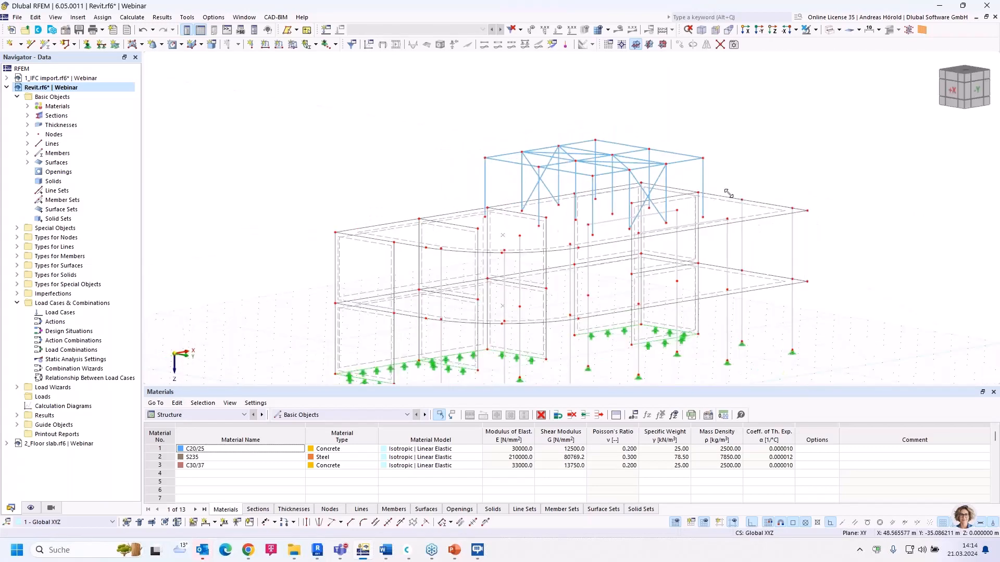
pyautogui.scroll(-2, 724, 184)
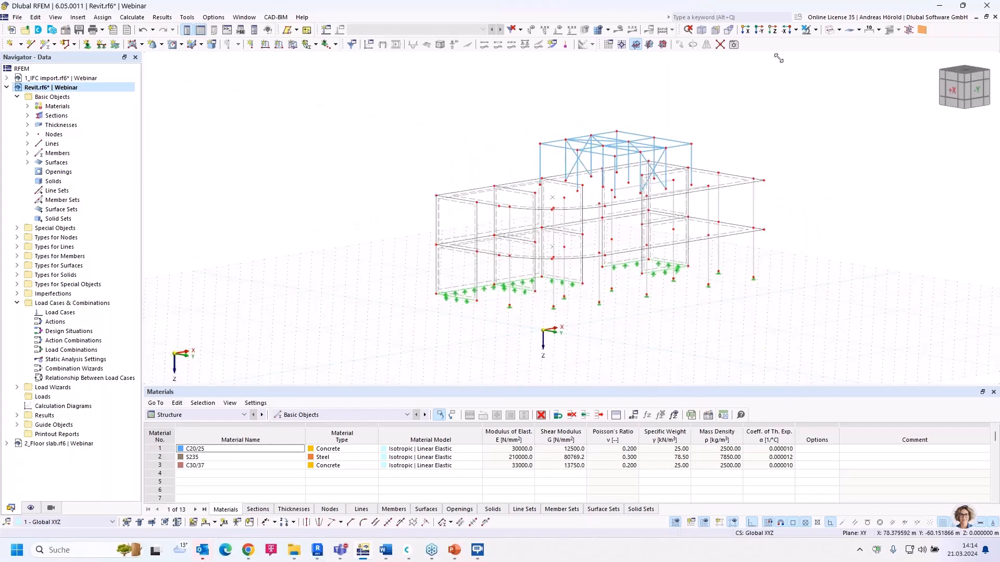
pyautogui.click(839, 30)
pyautogui.click(854, 62)
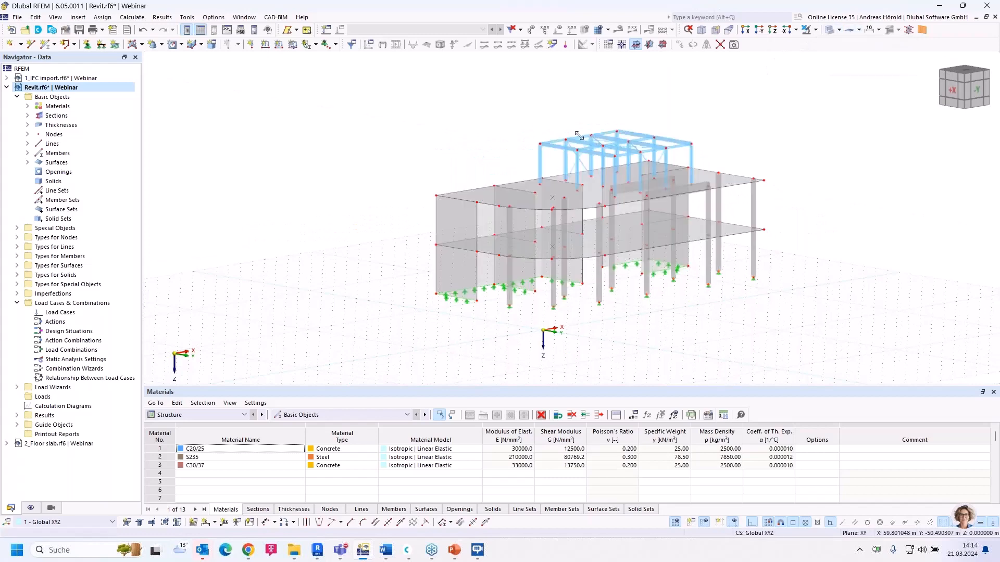
# Create geometrically linear static analysis settings for load case LC1 and calculate the building's deformations.
pyautogui.click(326, 30)
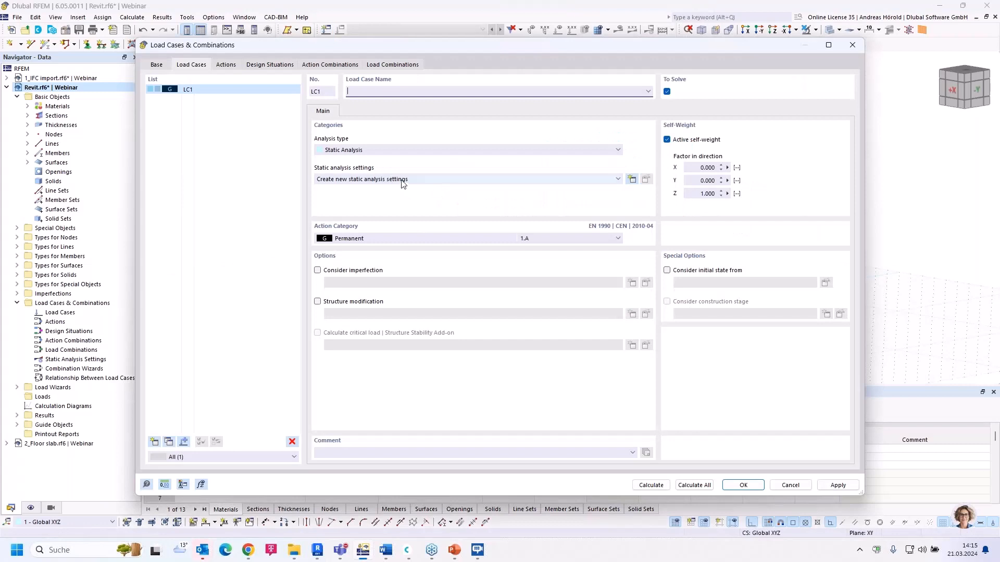
pyautogui.click(404, 189)
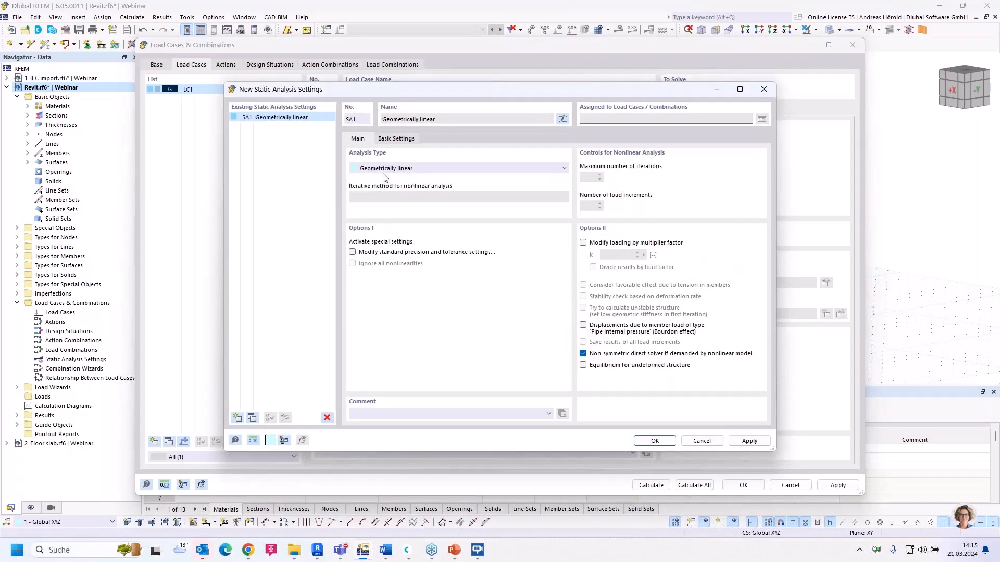
pyautogui.click(652, 440)
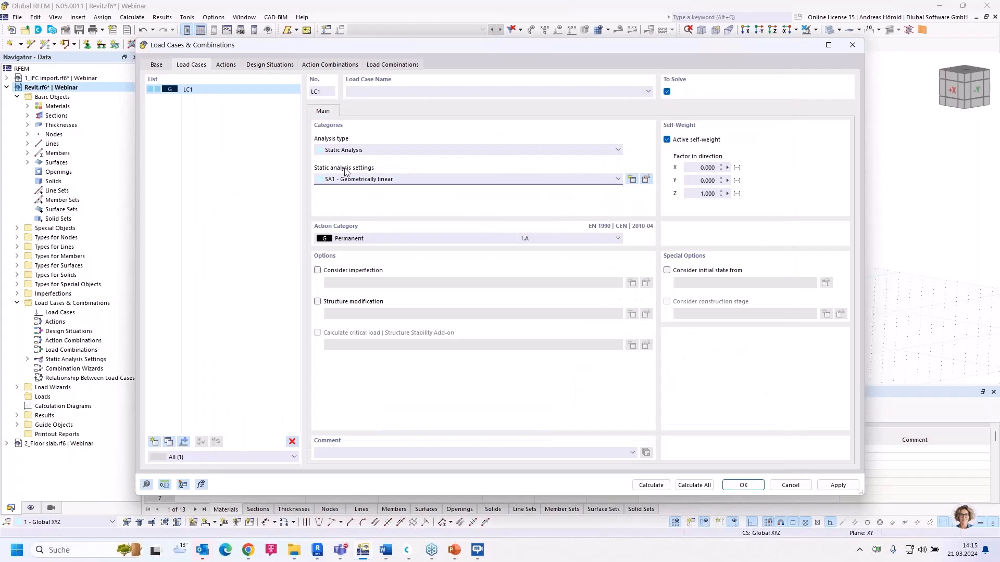
pyautogui.click(652, 485)
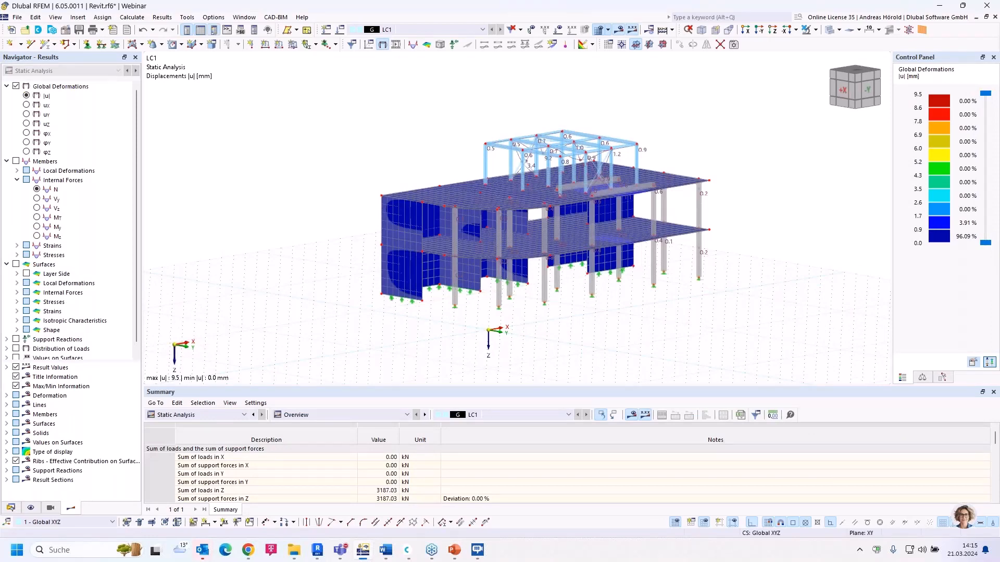
pyautogui.scroll(3, 472, 280)
pyautogui.scroll(-2, 470, 281)
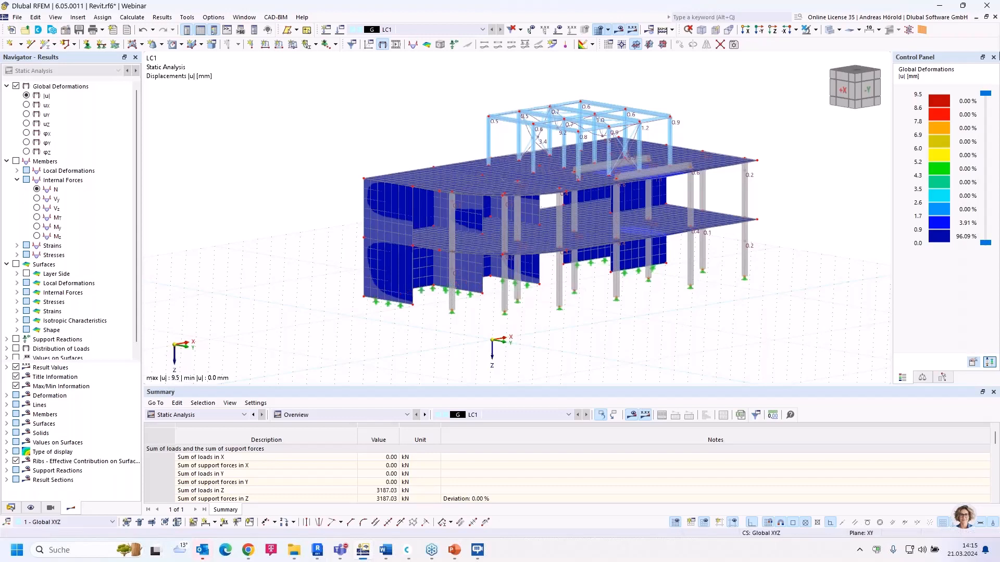
# Close Revit.rf6 without saving its changes and save the 1_IFC import.rf6 model.
pyautogui.click(995, 19)
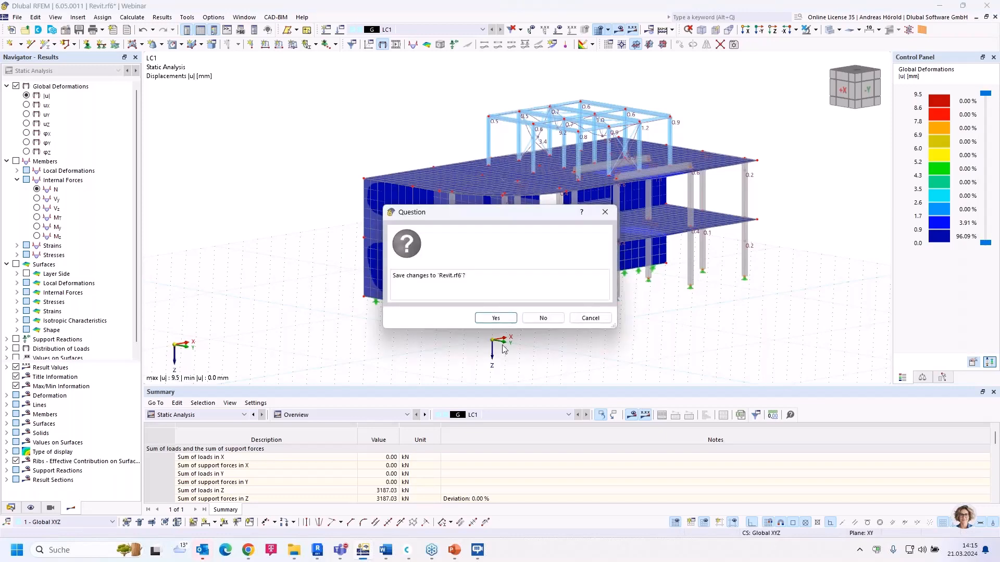
pyautogui.click(538, 319)
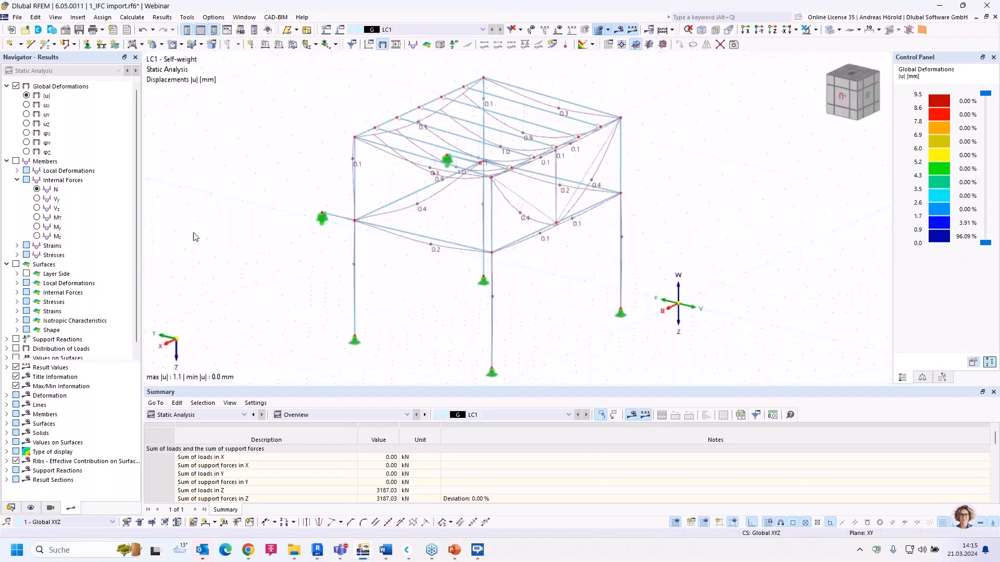
pyautogui.click(79, 32)
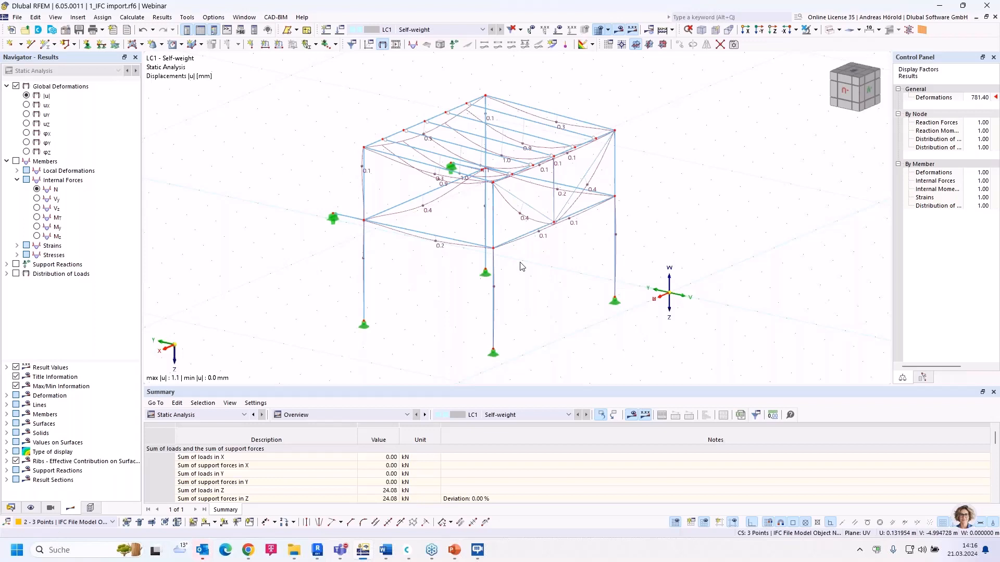
# Hide the results table, open the 2_Floor slab.rf6 model, and tile it horizontally with the 1_IFC import.rf6 window.
pyautogui.click(994, 393)
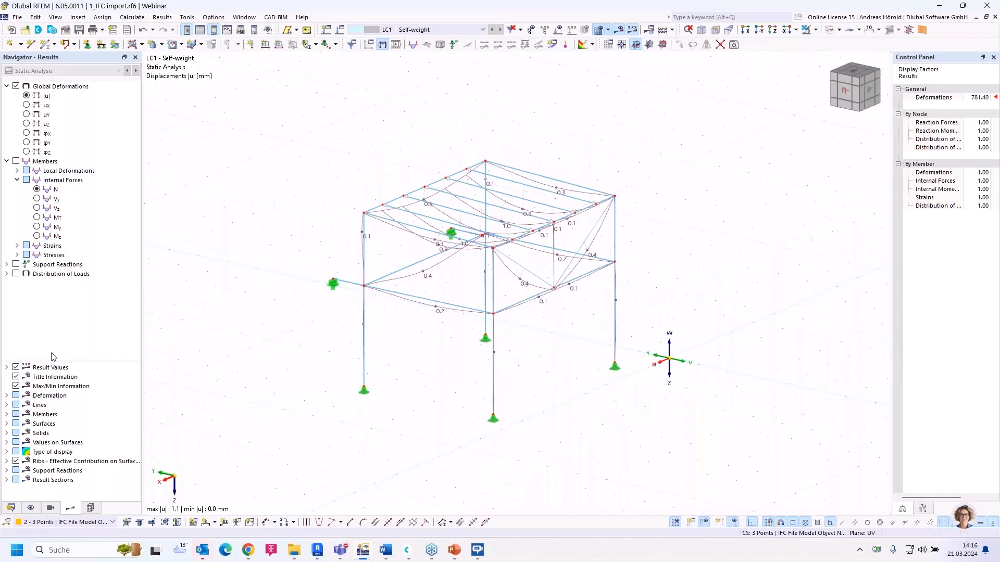
pyautogui.click(11, 508)
pyautogui.click(65, 396)
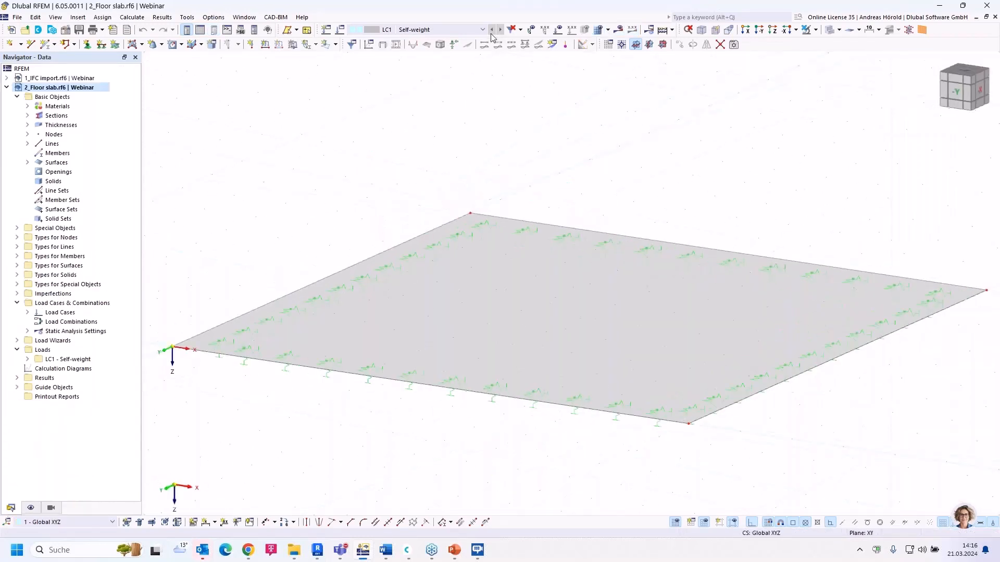
pyautogui.click(241, 19)
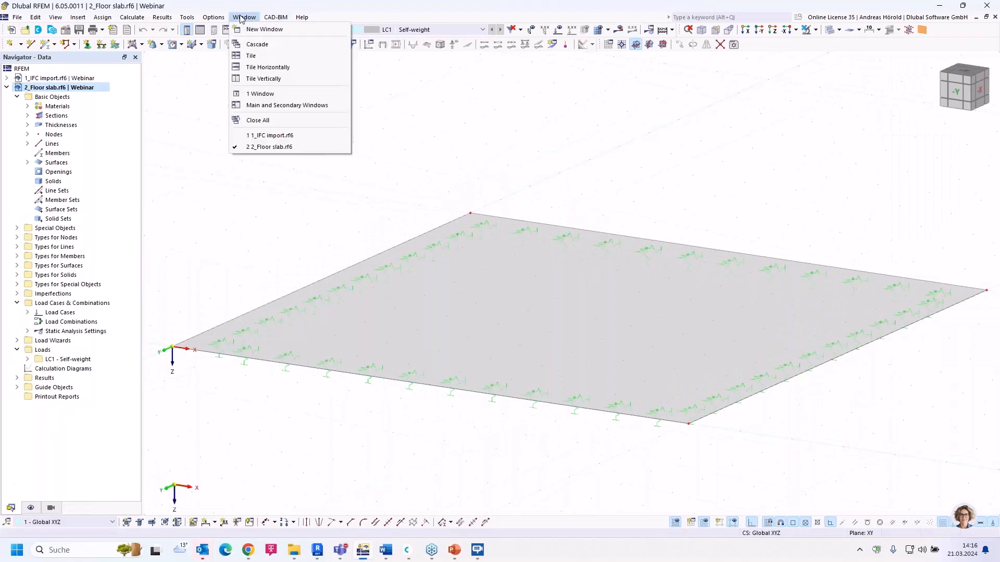
pyautogui.click(276, 71)
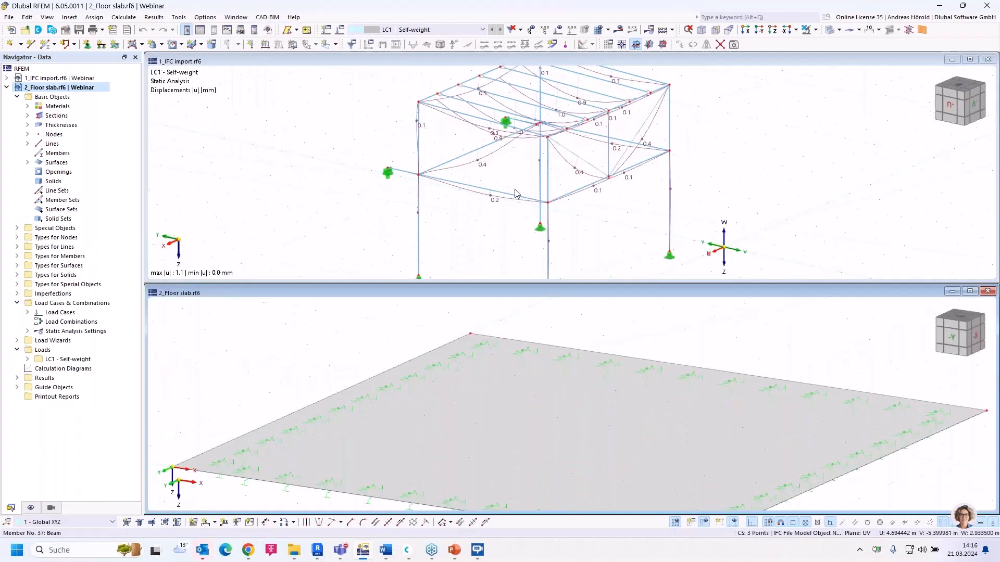
# Display the support reactions of the steel frame in the 1_IFC import.rf6 window.
pyautogui.click(604, 202)
pyautogui.moveTo(635, 256); pyautogui.dragTo(597, 215, button='middle')
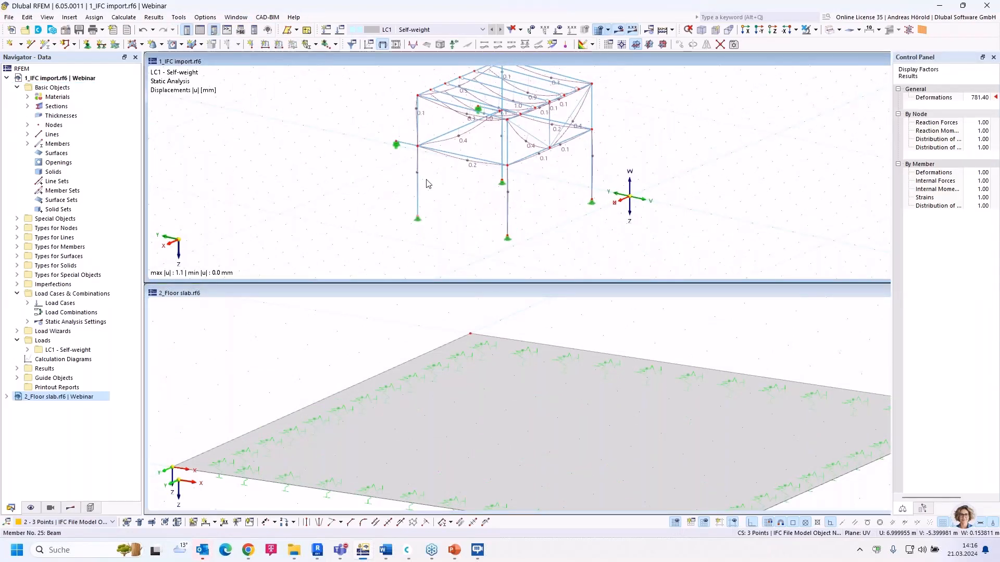
pyautogui.click(454, 44)
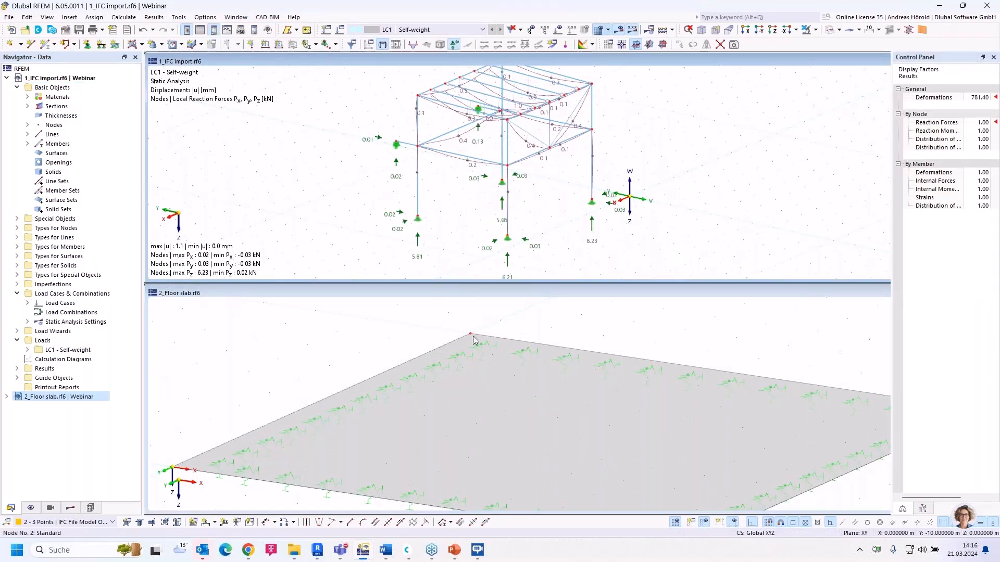
# Frame the floor slab in its window and hide the user-defined coordinate systems in the steel frame model.
pyautogui.click(631, 323)
pyautogui.moveTo(625, 330); pyautogui.dragTo(573, 325, button='middle')
pyautogui.click(626, 196)
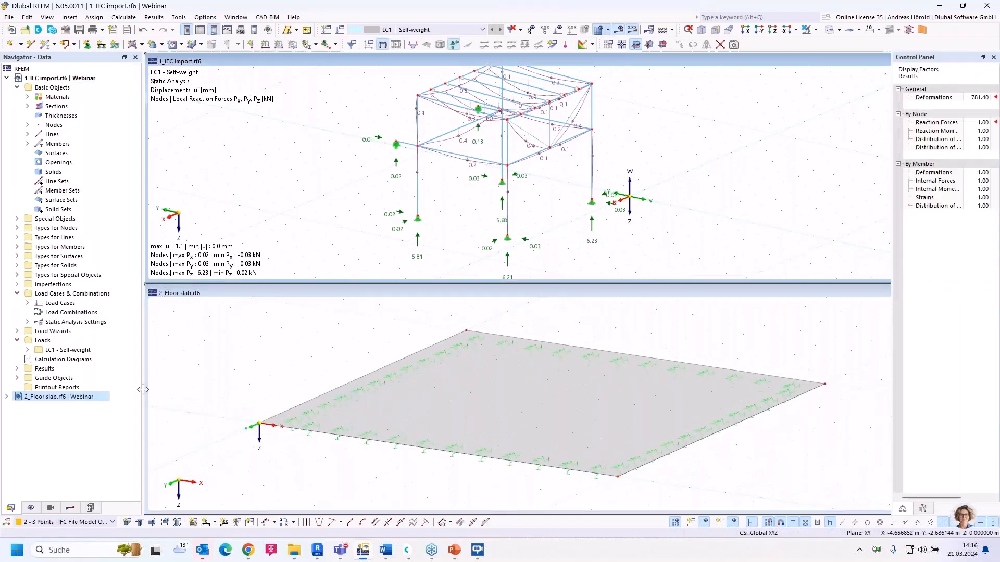
pyautogui.click(31, 508)
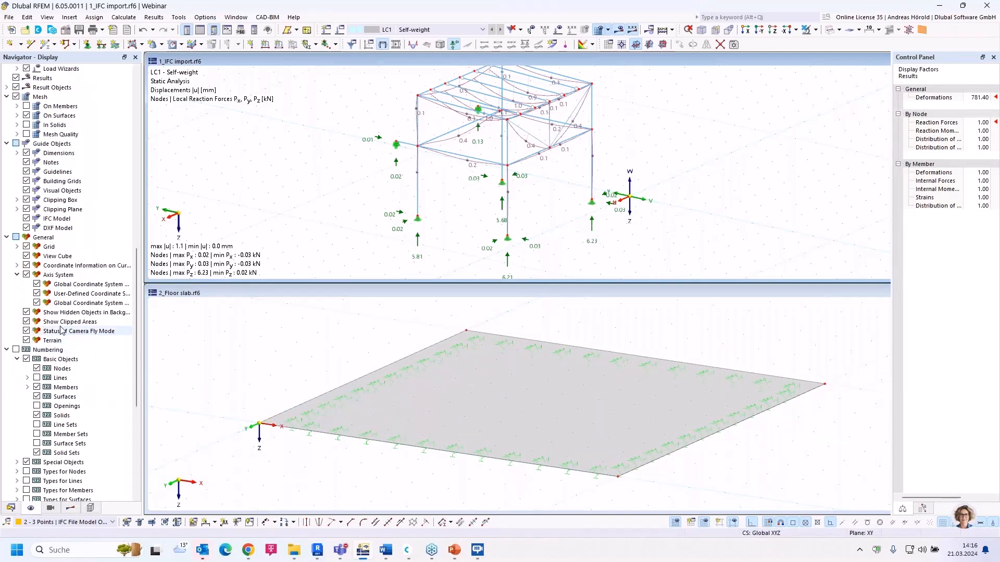
pyautogui.click(37, 294)
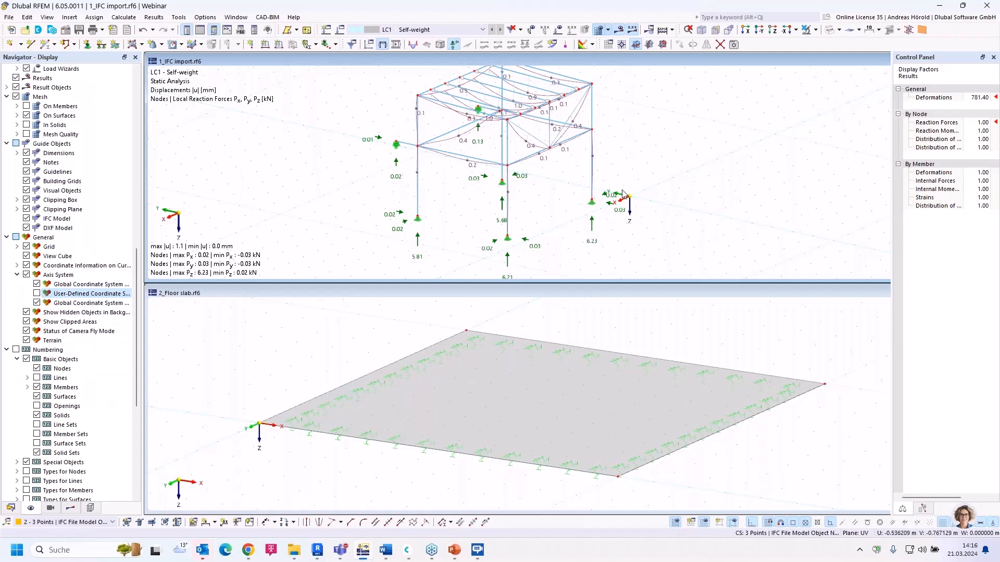
# Compare the axis orientation of both models and set the steel frame to the default axonometric view.
pyautogui.scroll(6, 604, 185)
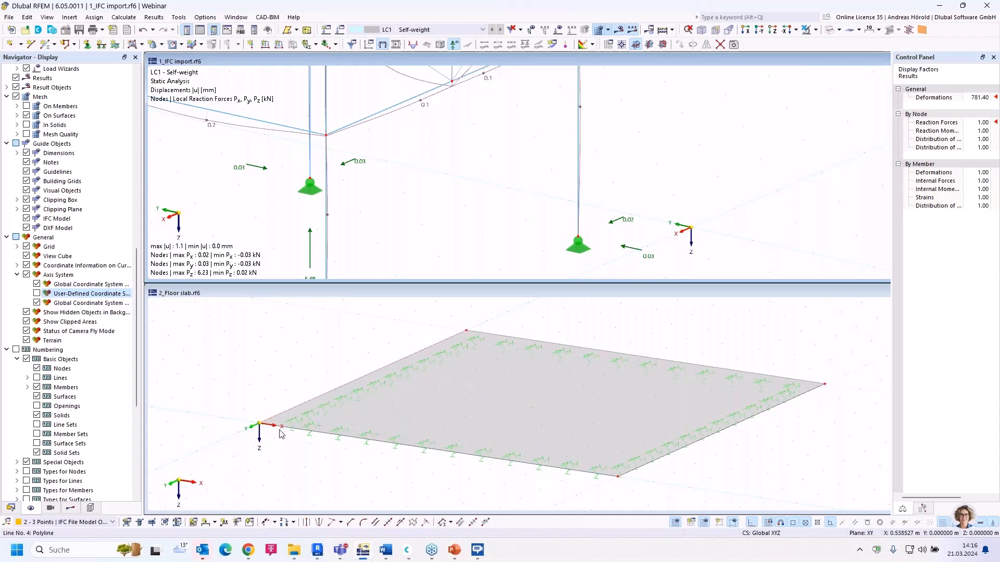
pyautogui.scroll(-2, 389, 372)
pyautogui.scroll(-3, 351, 185)
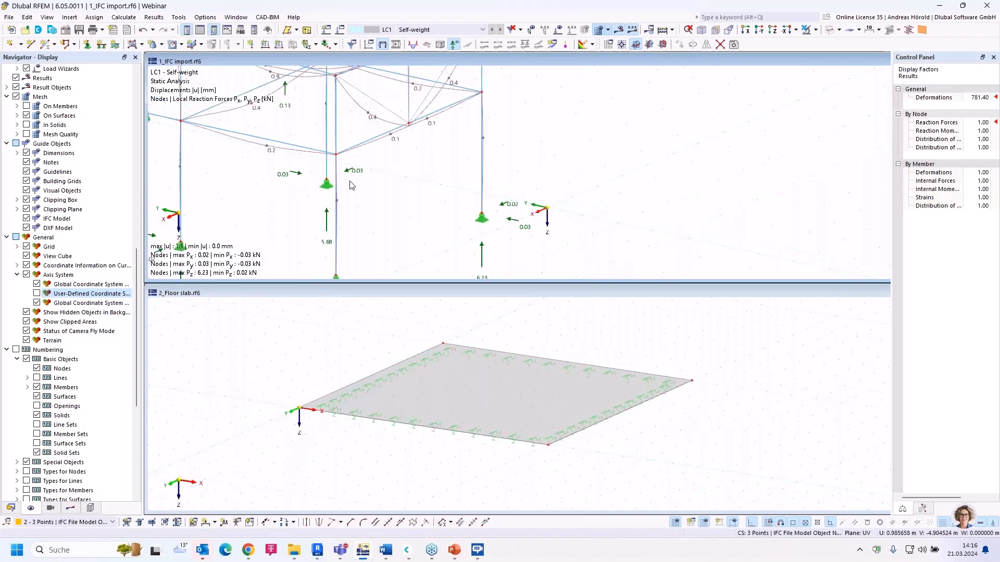
pyautogui.moveTo(442, 182); pyautogui.dragTo(448, 175, button='middle')
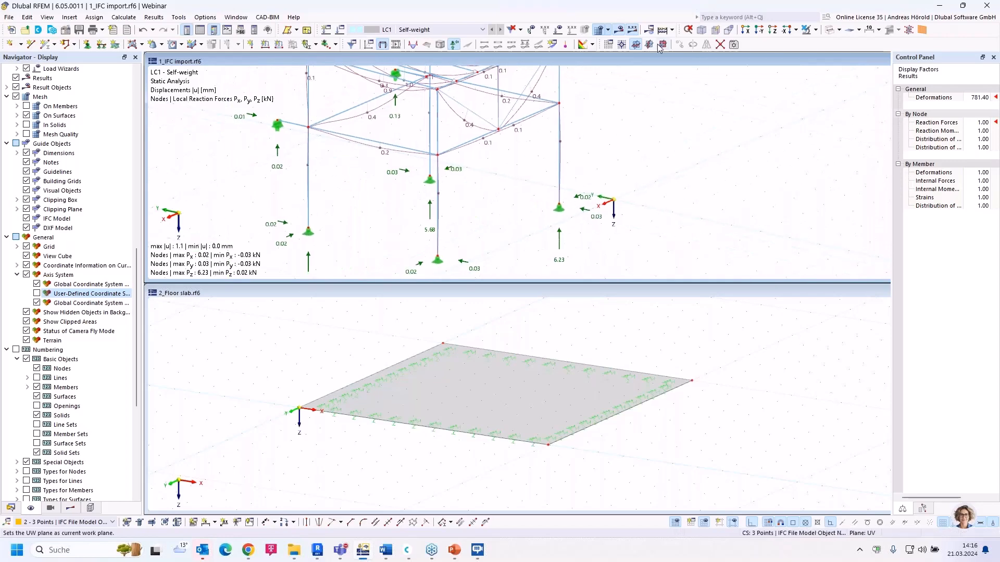
pyautogui.click(696, 36)
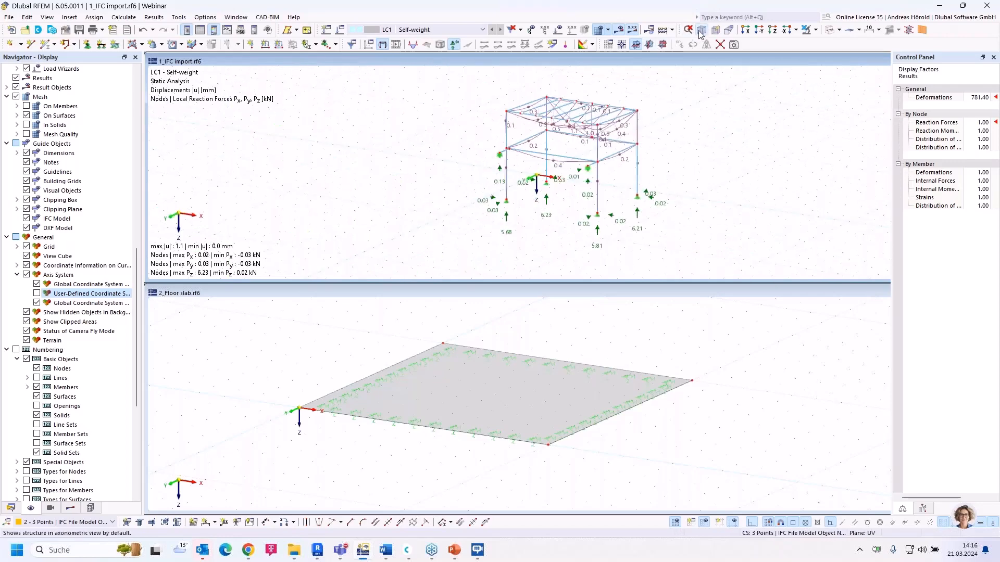
# Turn on object numbering in the 1_IFC import.rf6 steel frame model to identify the column base supports.
pyautogui.scroll(2, 563, 156)
pyautogui.moveTo(492, 183); pyautogui.dragTo(480, 200, button='middle')
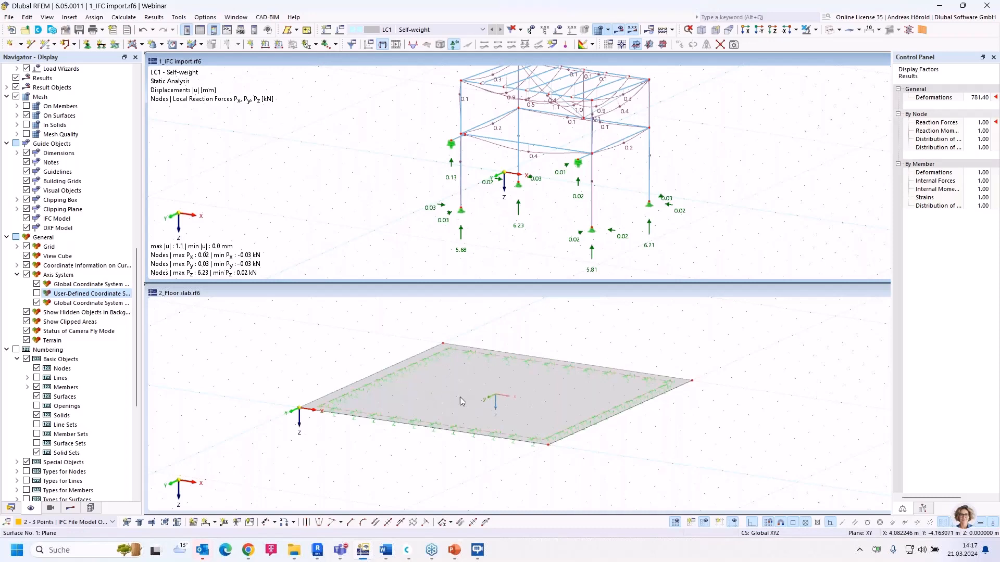
pyautogui.moveTo(460, 391)
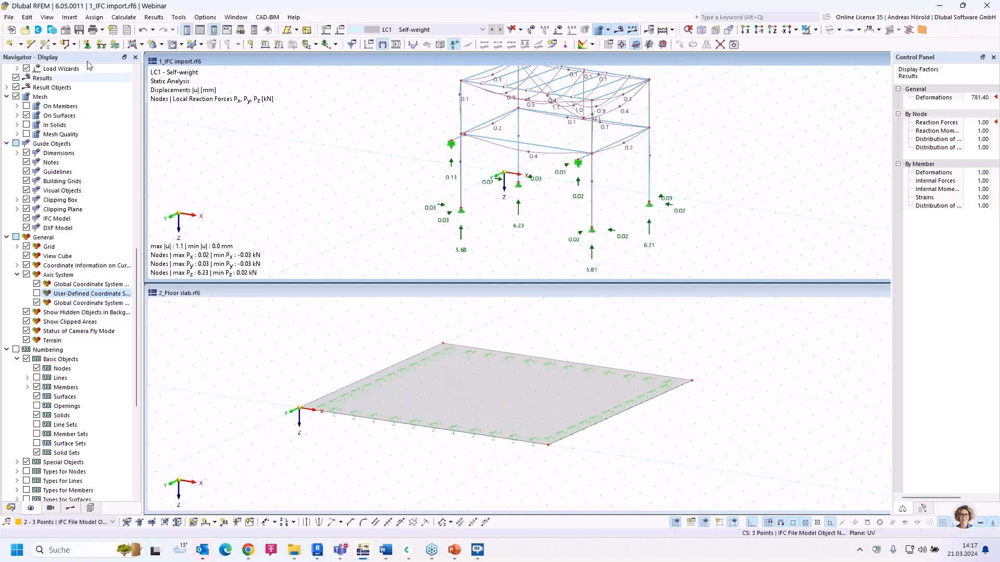
pyautogui.click(67, 19)
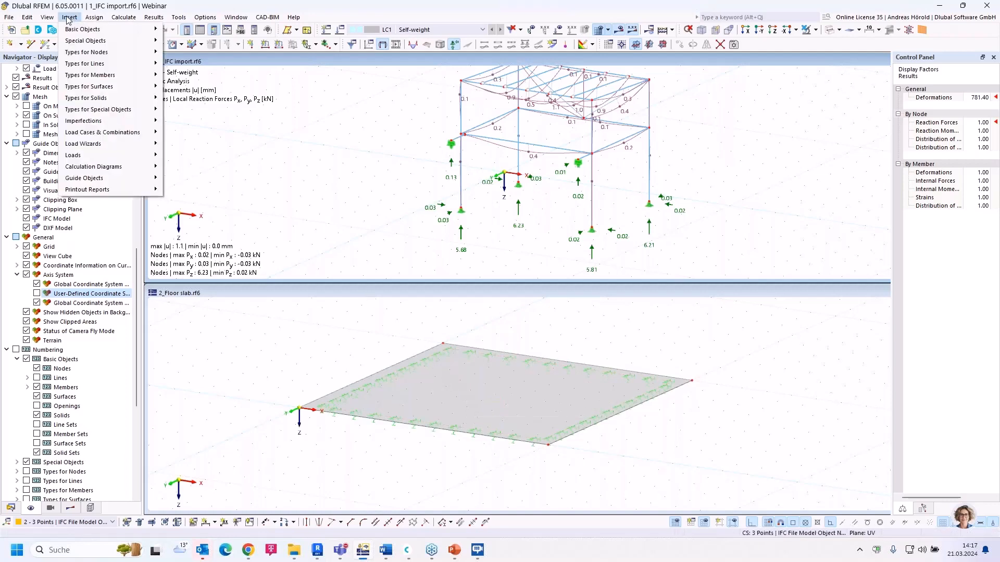
pyautogui.click(470, 289)
pyautogui.scroll(2, 488, 229)
pyautogui.click(531, 201)
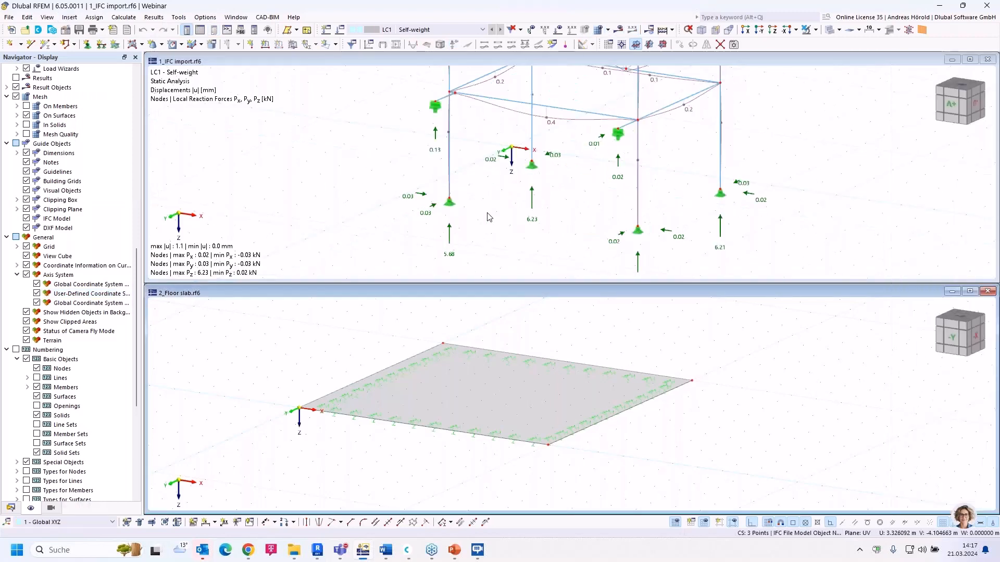
pyautogui.scroll(1, 525, 166)
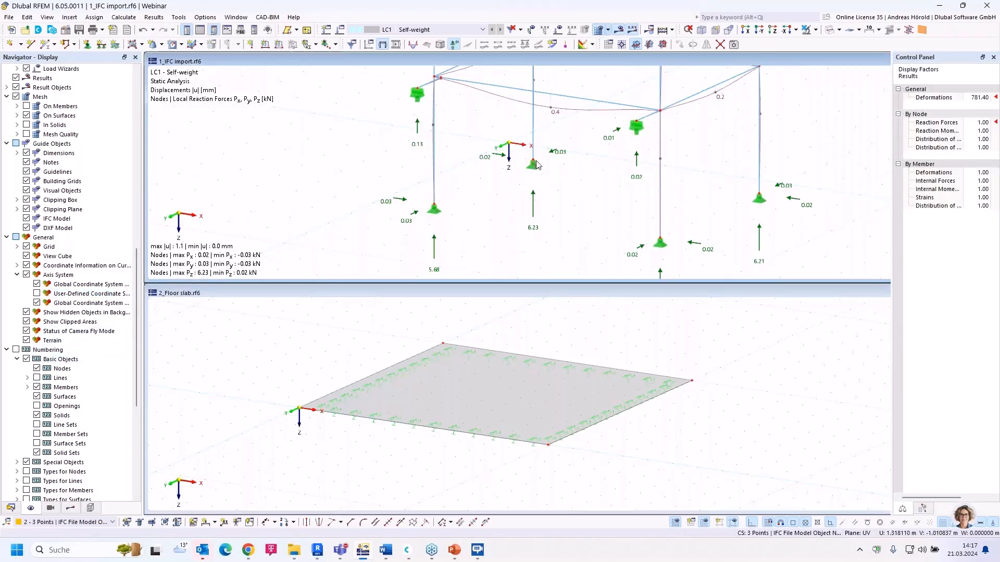
pyautogui.click(16, 350)
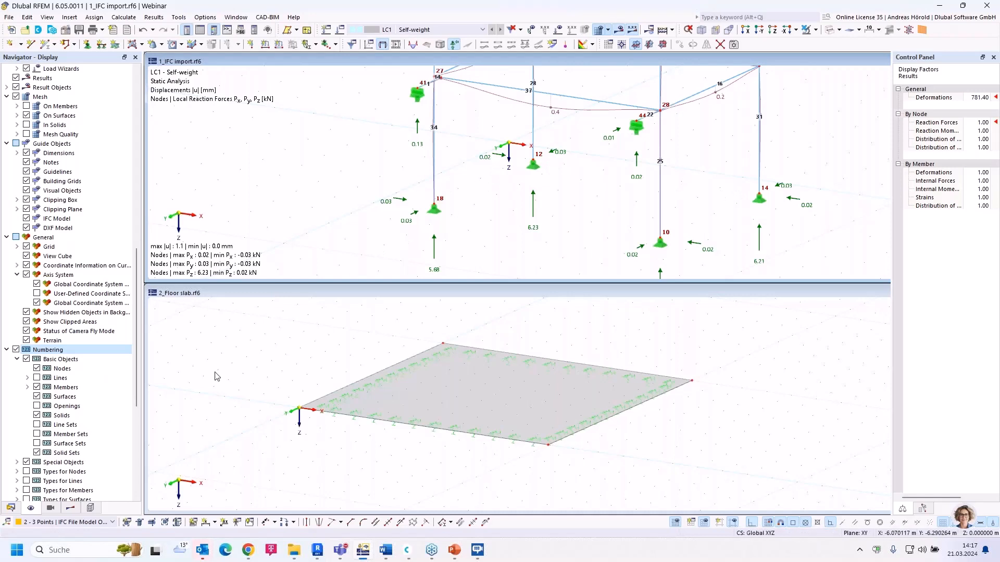
# Add linear dimensions between support nodes 18 and 10 and between nodes 10 and 14 of the steel frame.
pyautogui.click(205, 527)
pyautogui.click(434, 205)
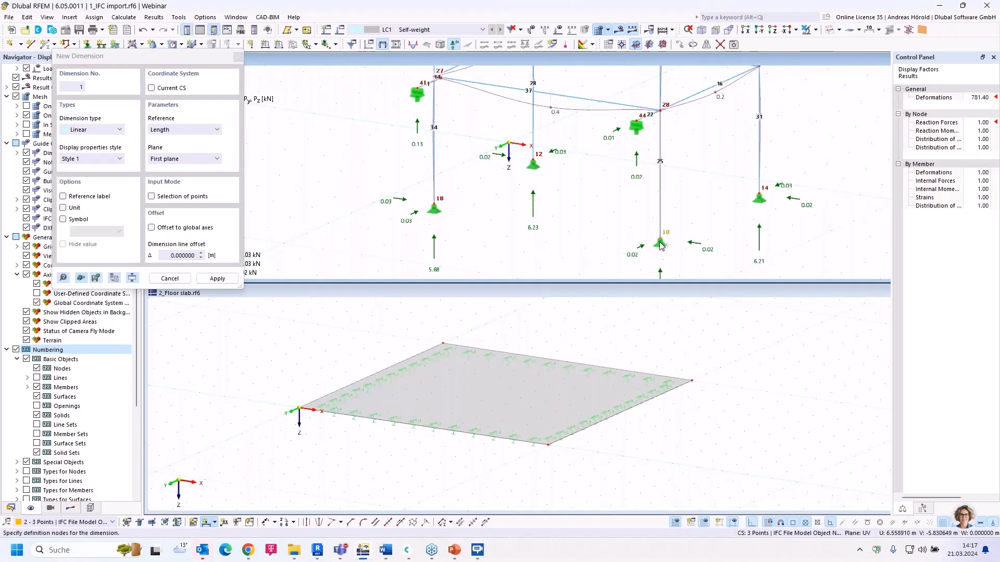
pyautogui.click(434, 206)
pyautogui.click(444, 238)
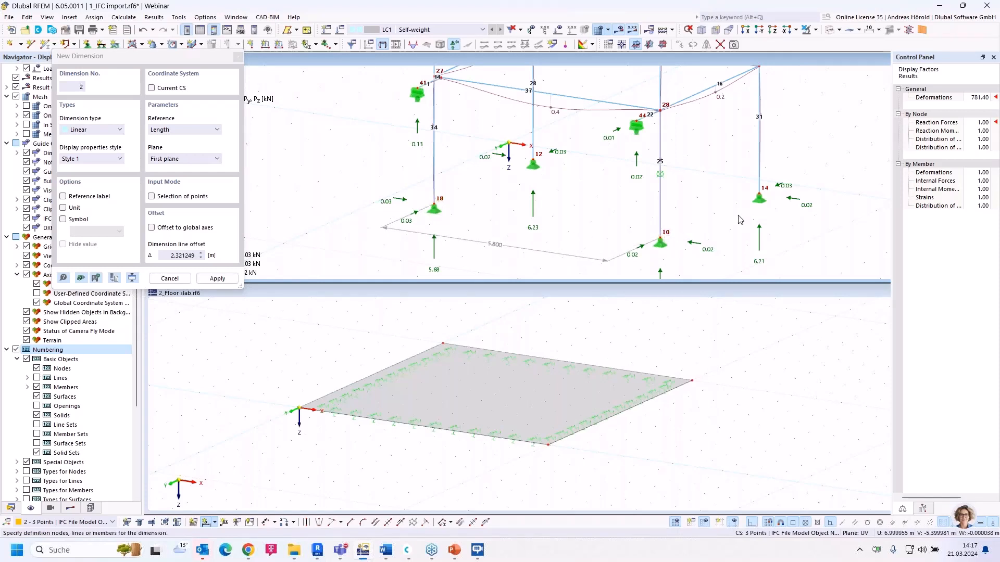
pyautogui.click(764, 223)
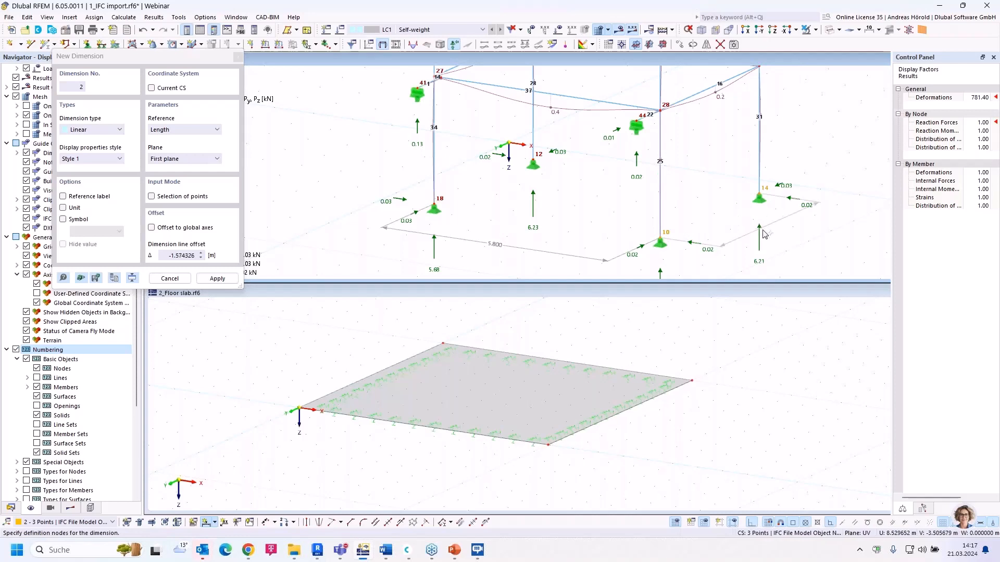
pyautogui.click(745, 232)
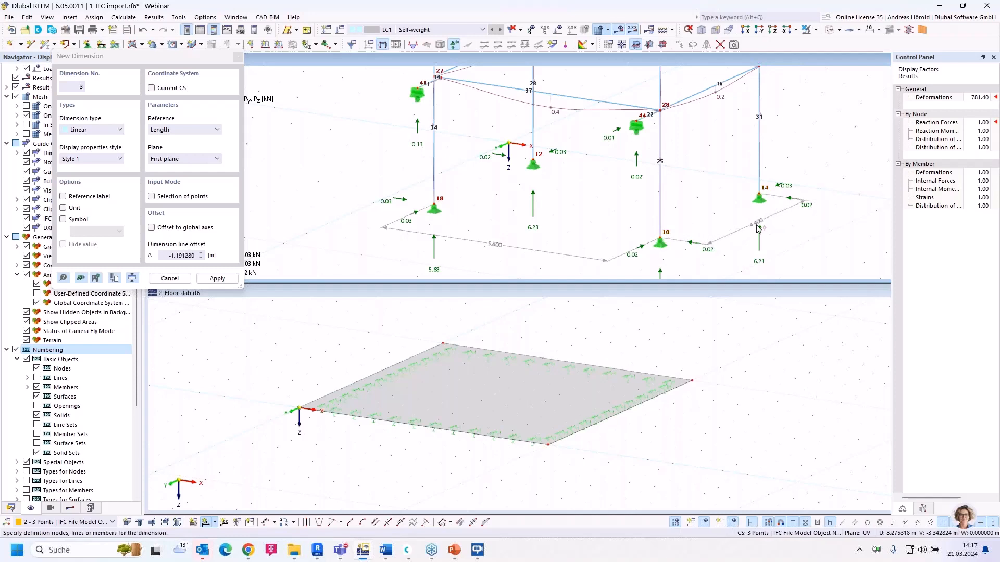
pyautogui.press('Escape')
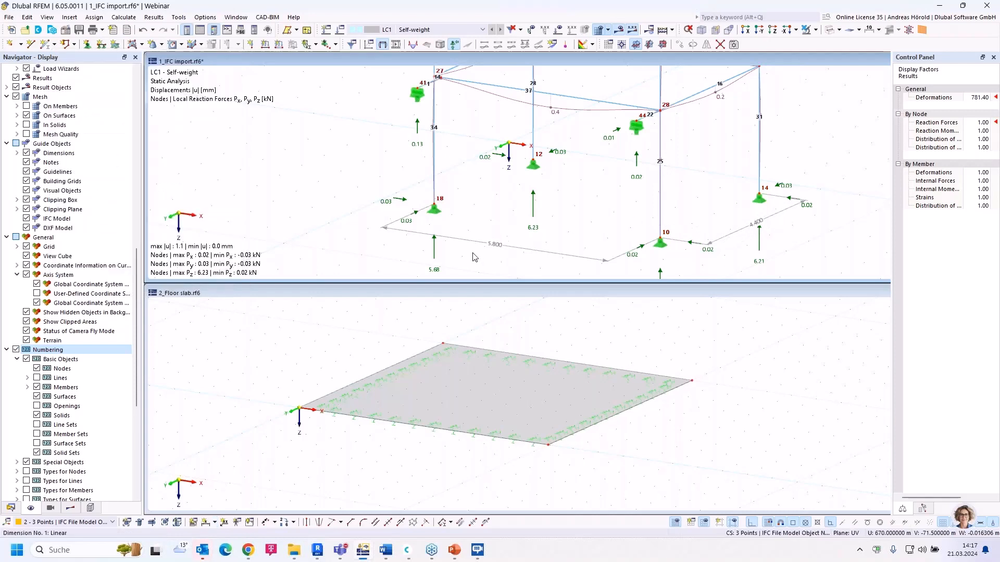
# Create a free concentrated load in 2_Floor slab.rf6 with support reaction import enabled, located at X 1.000 m, Y -1.000 m.
pyautogui.click(346, 298)
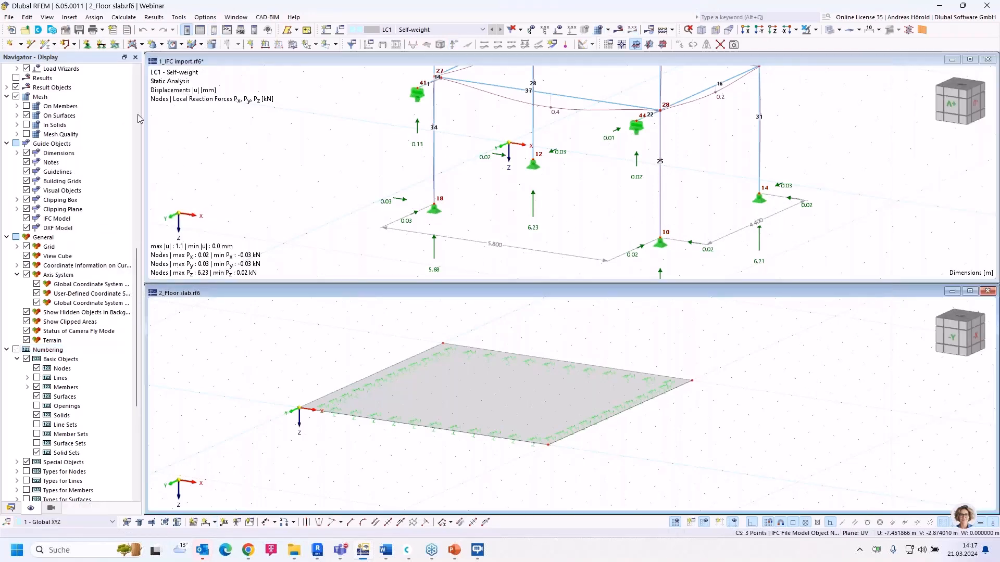
pyautogui.click(70, 17)
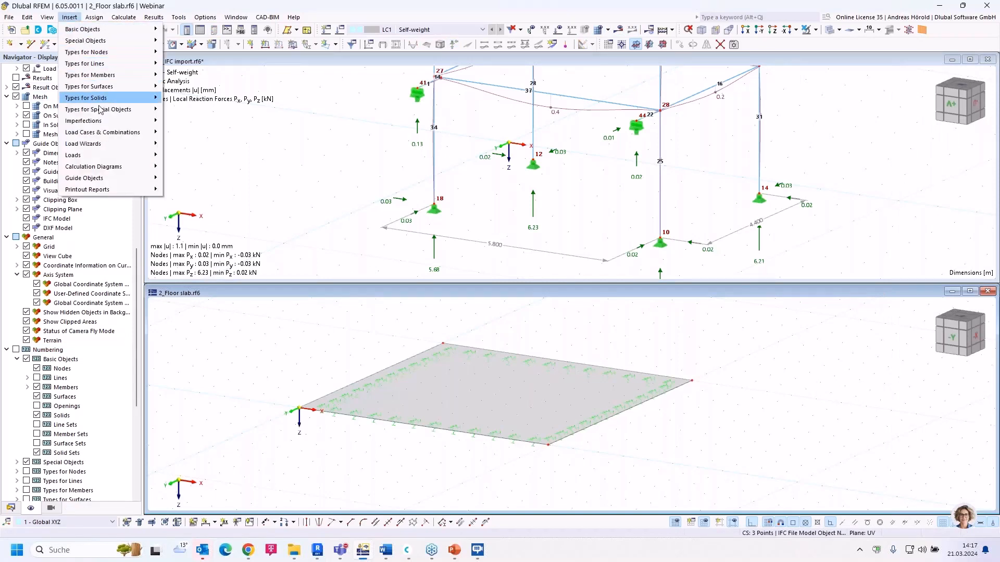
pyautogui.moveTo(104, 162)
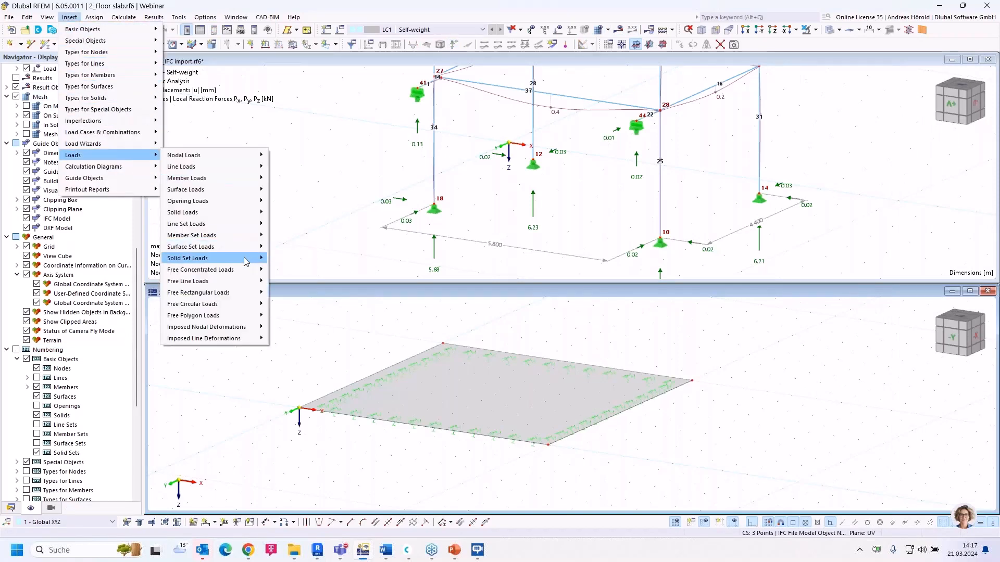
pyautogui.moveTo(238, 274)
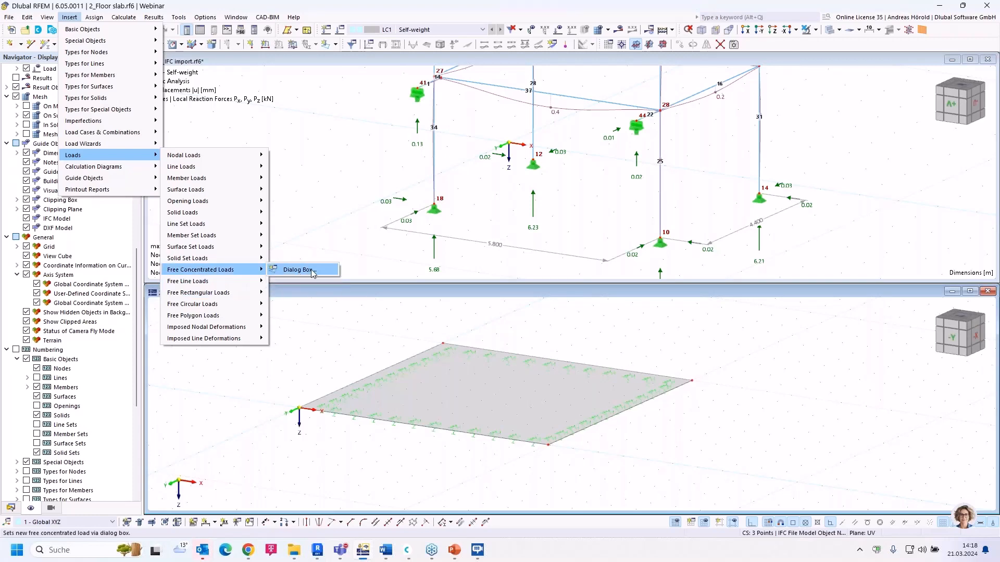
pyautogui.click(311, 270)
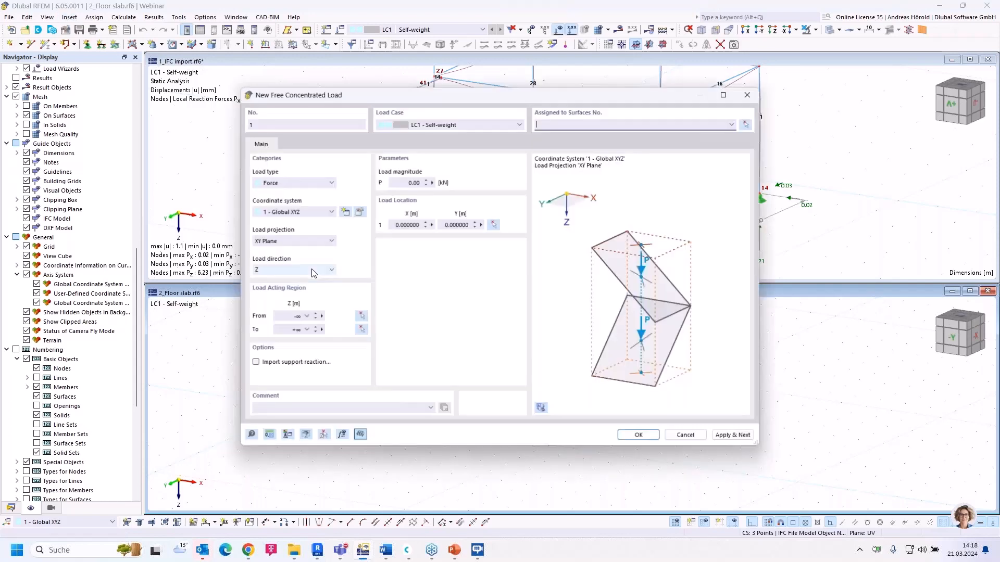
pyautogui.click(255, 363)
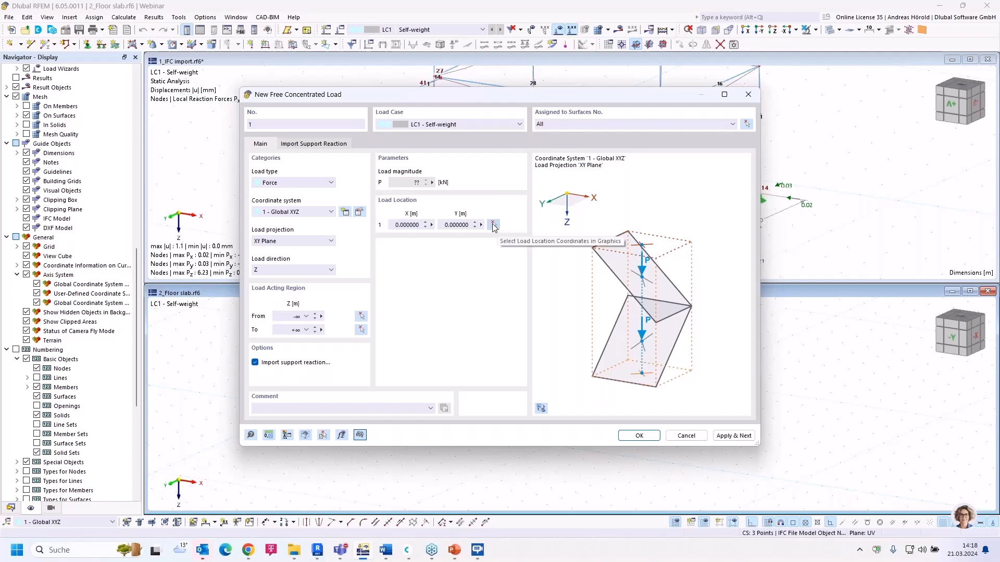
pyautogui.click(493, 225)
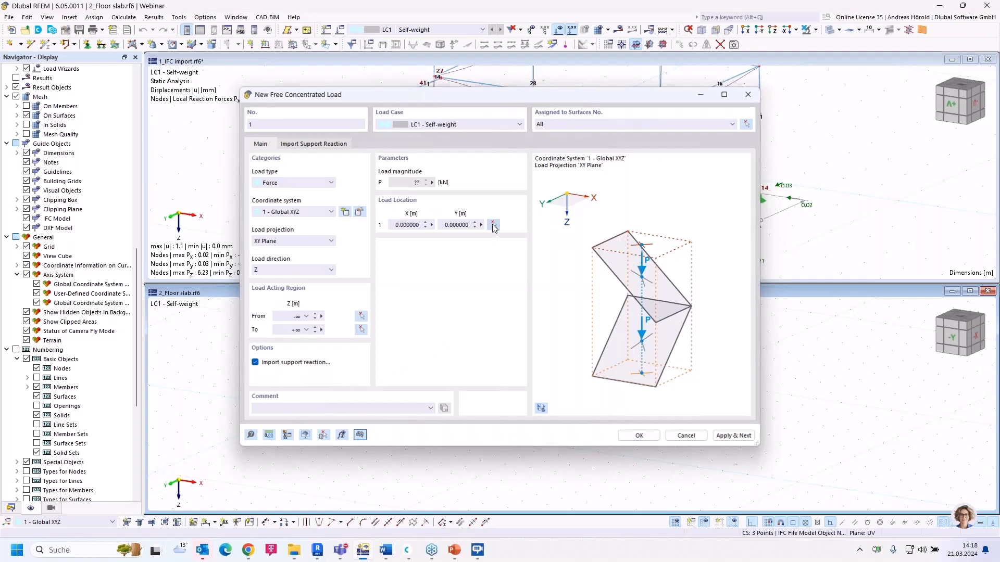
pyautogui.scroll(1, 367, 412)
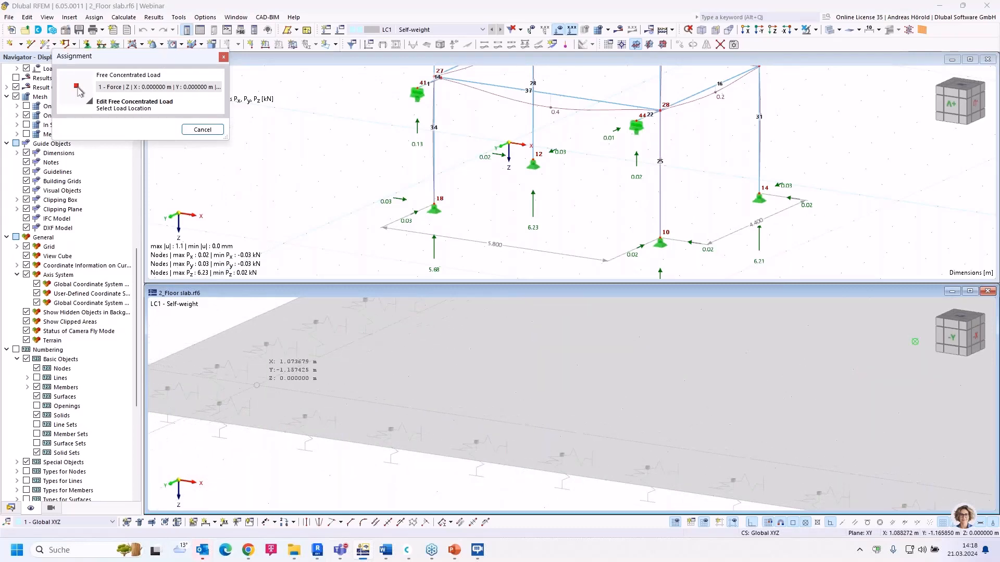
pyautogui.click(240, 388)
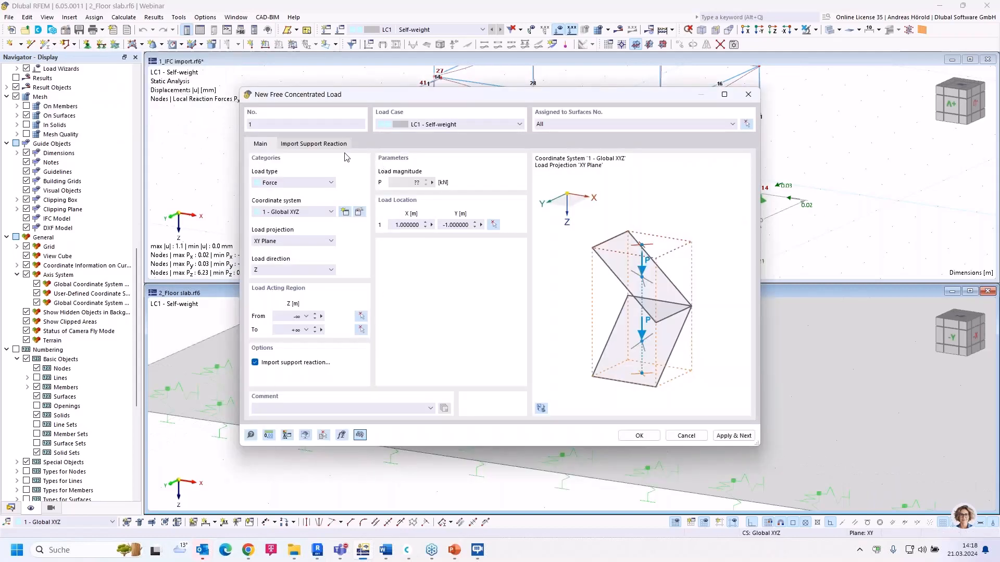
# Import the load from model 1_IFC import, loading LC1, node 18, direction Z, and confirm the new load.
pyautogui.click(309, 146)
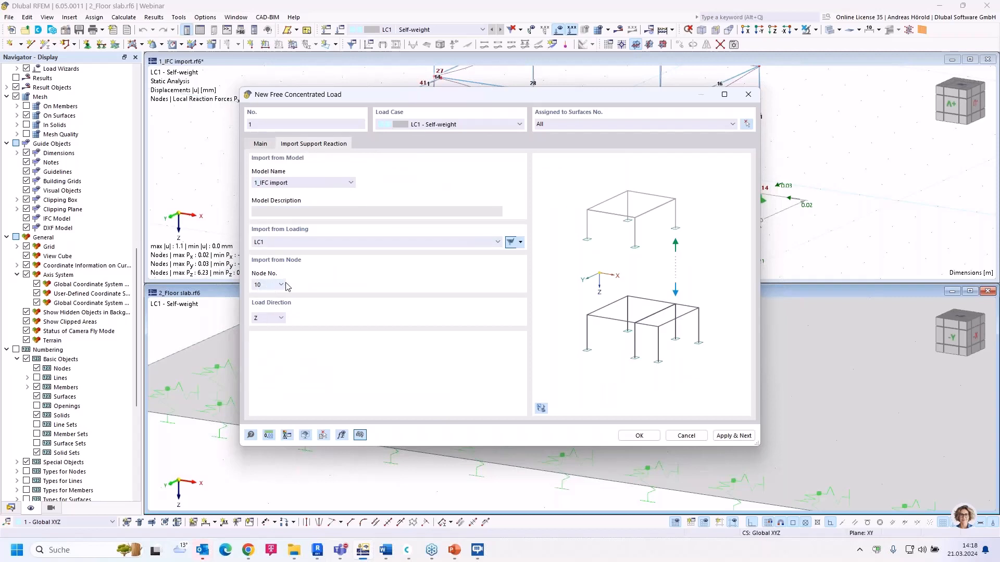
pyautogui.click(296, 186)
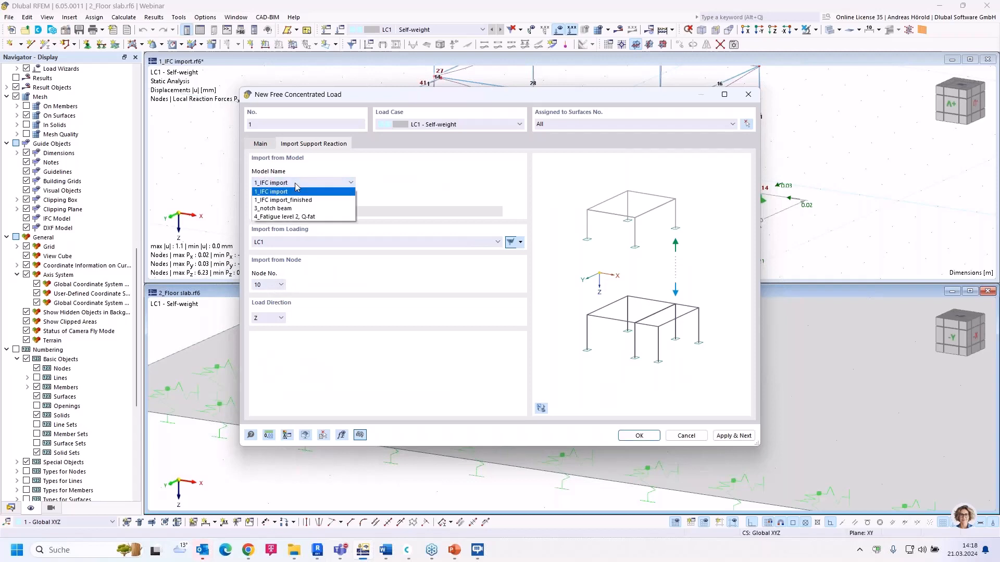
pyautogui.click(285, 183)
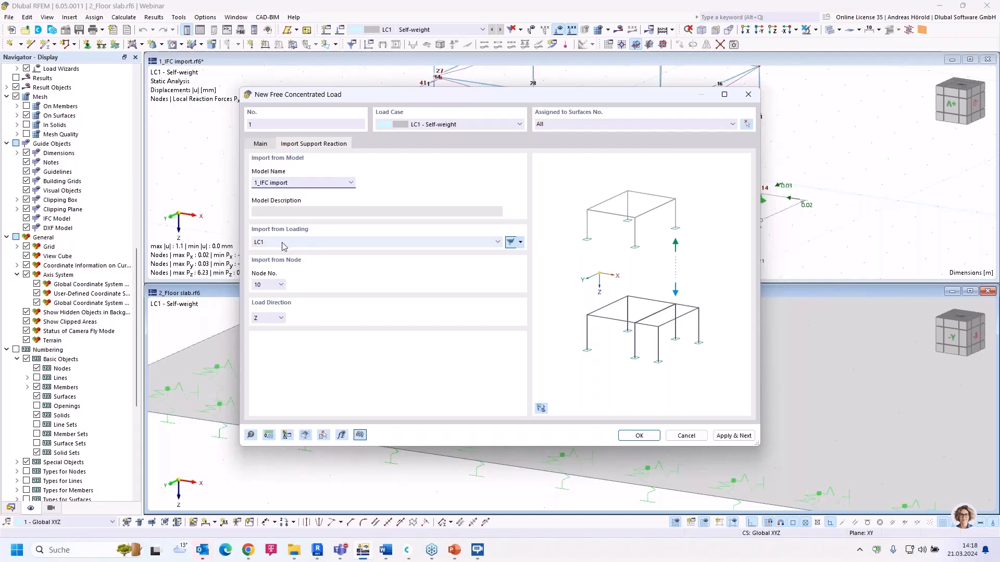
pyautogui.click(301, 243)
pyautogui.click(301, 246)
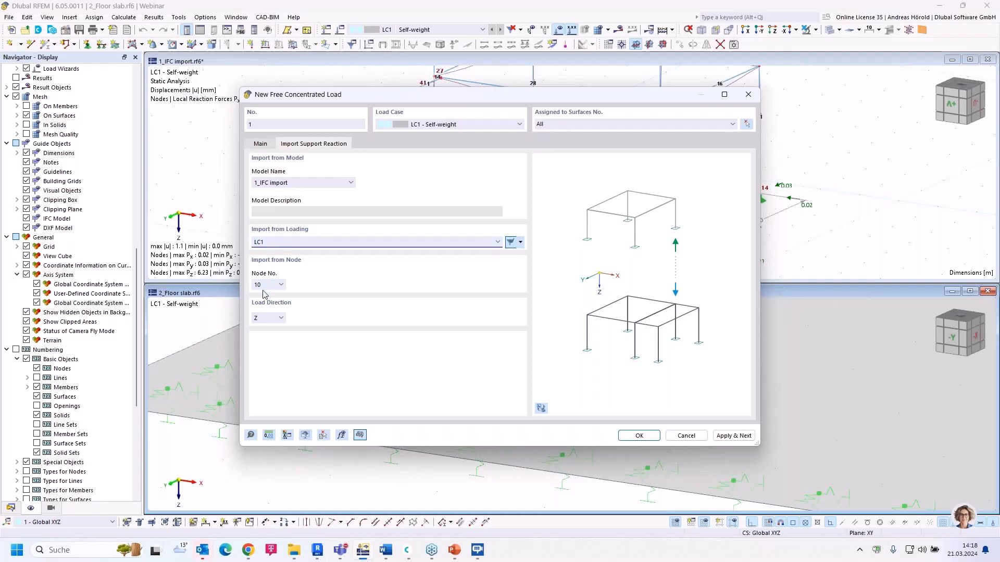
pyautogui.moveTo(379, 102); pyautogui.dragTo(634, 170)
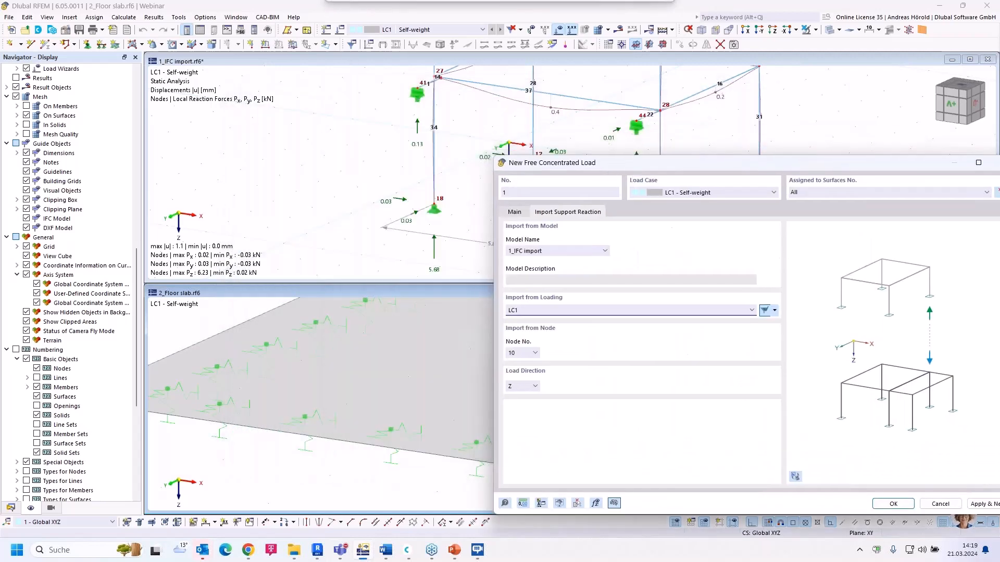
pyautogui.click(537, 354)
pyautogui.click(519, 390)
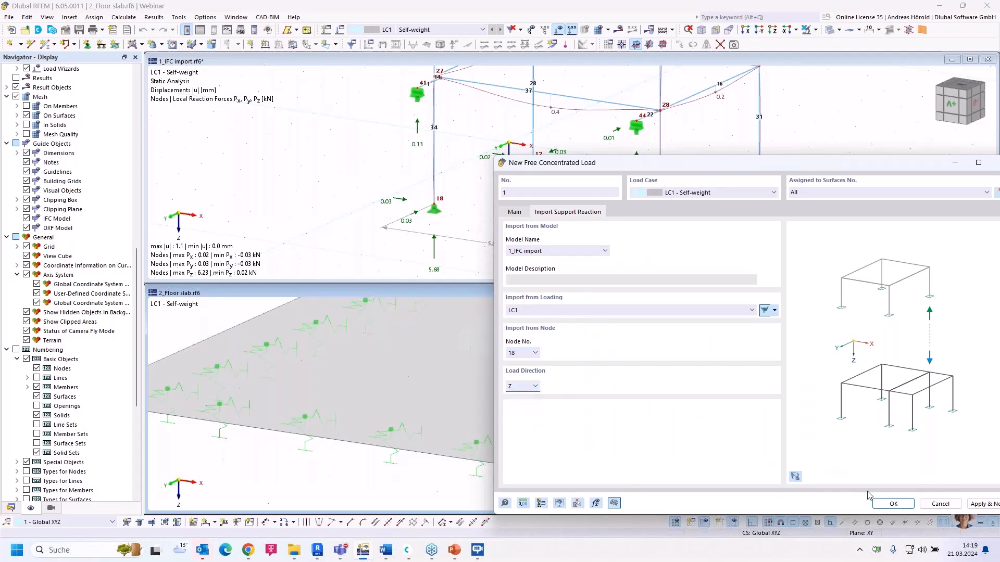
pyautogui.click(891, 504)
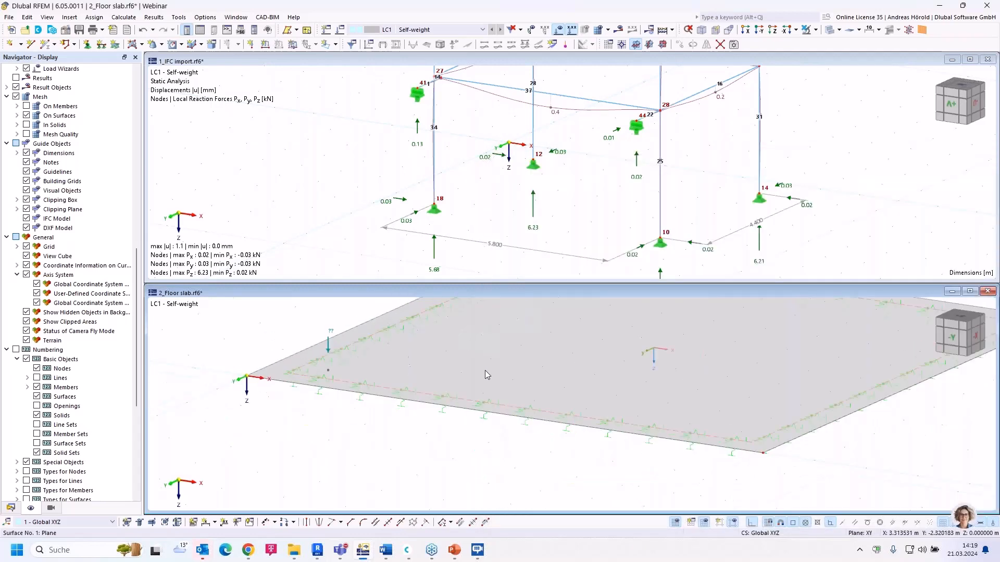
# Copy the free concentrated load on the floor slab by 5.8 m in the X direction.
pyautogui.moveTo(485, 375); pyautogui.dragTo(427, 396, button='middle')
pyautogui.scroll(-2, 498, 226)
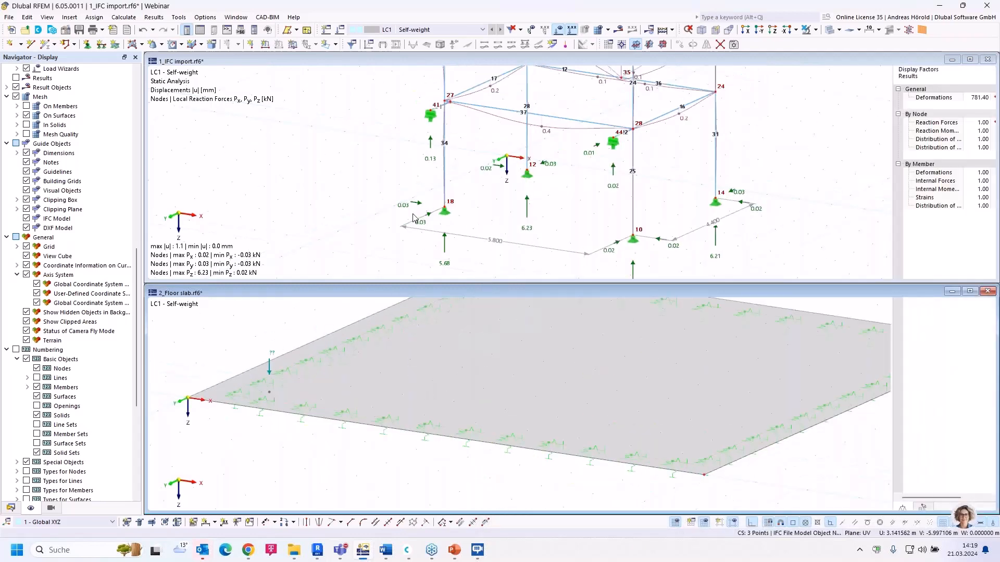
pyautogui.moveTo(414, 217); pyautogui.dragTo(398, 202, button='middle')
pyautogui.scroll(1, 398, 204)
pyautogui.click(379, 292)
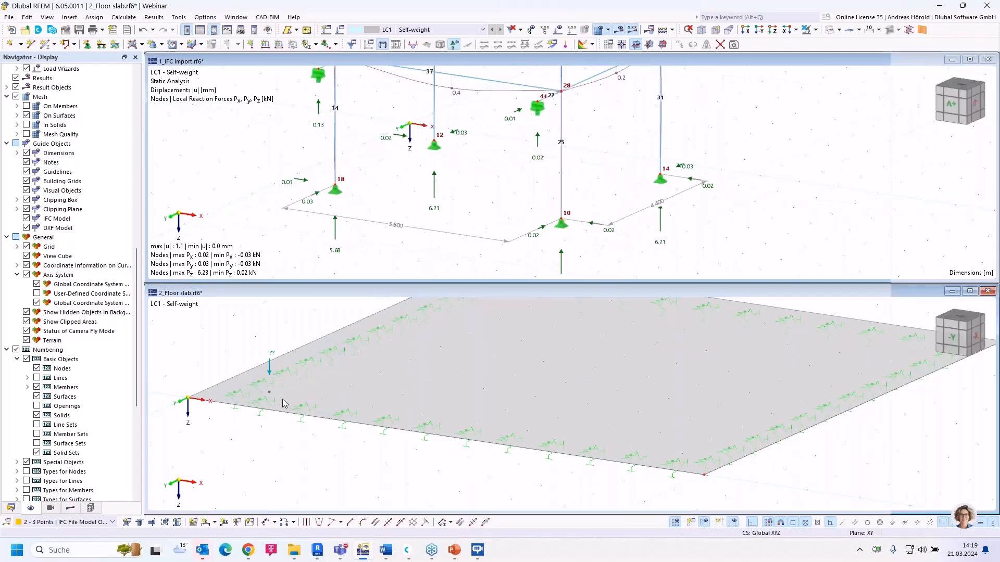
pyautogui.moveTo(247, 444); pyautogui.dragTo(286, 334)
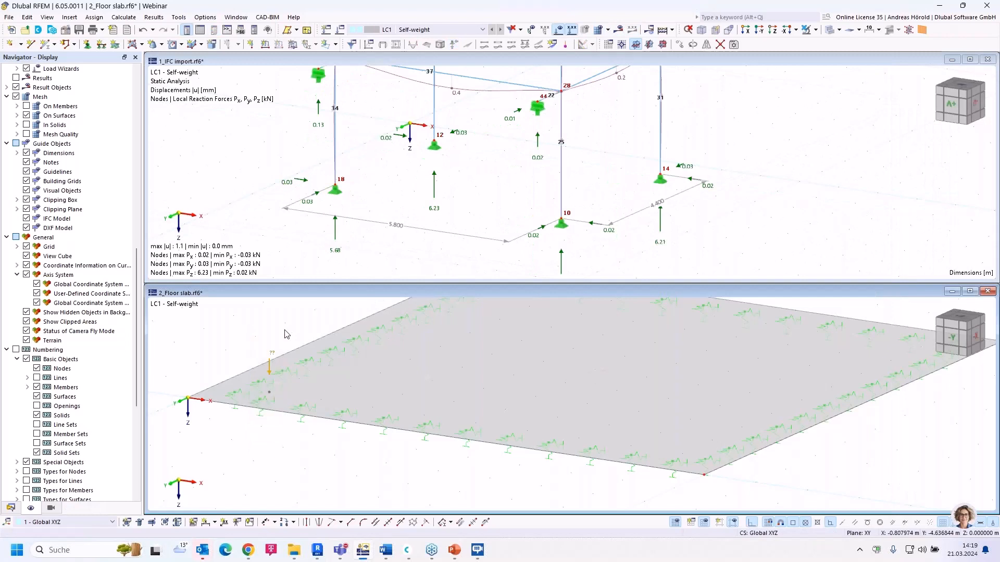
pyautogui.click(682, 45)
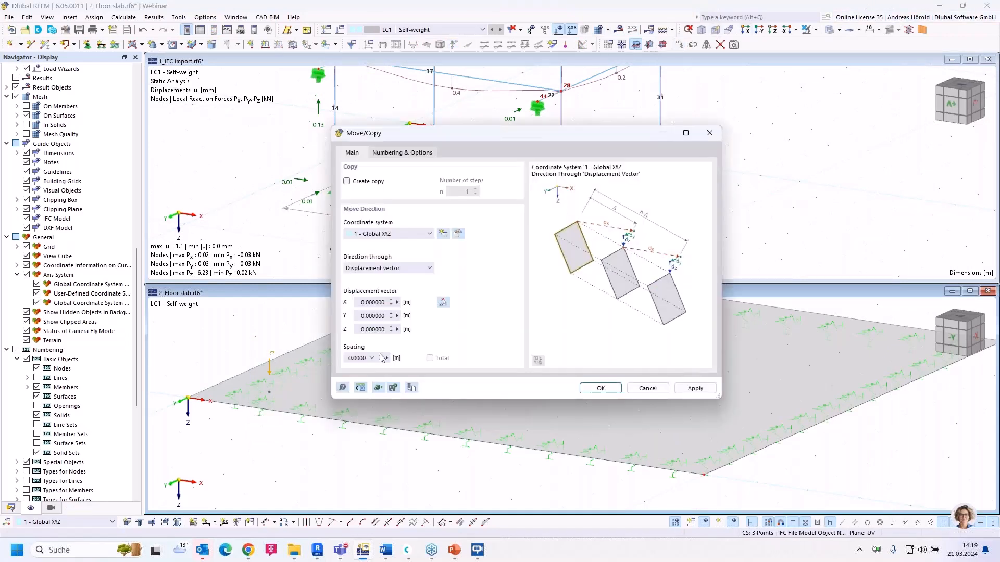
pyautogui.doubleClick(372, 302)
pyautogui.write('5,8')
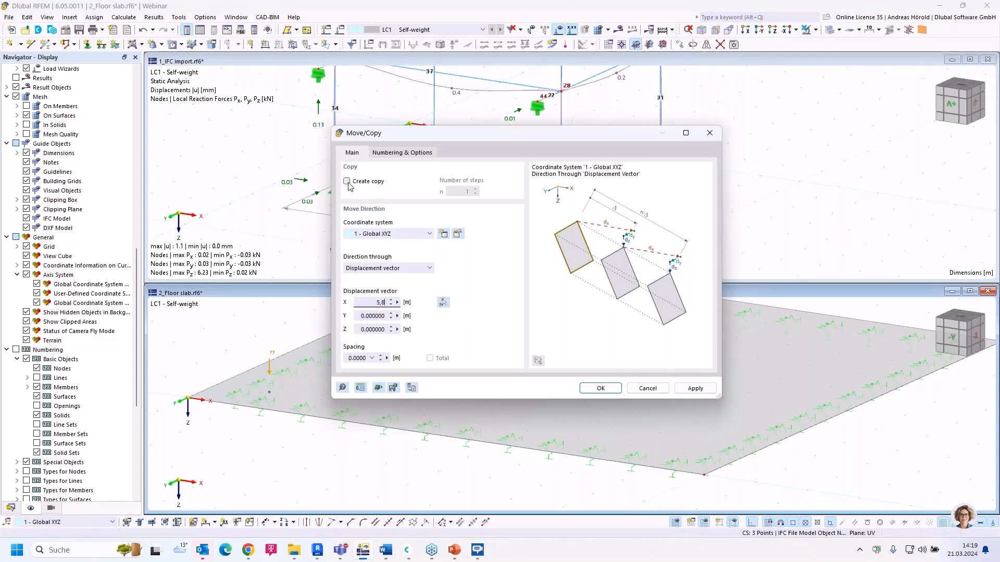
pyautogui.click(346, 182)
pyautogui.click(600, 388)
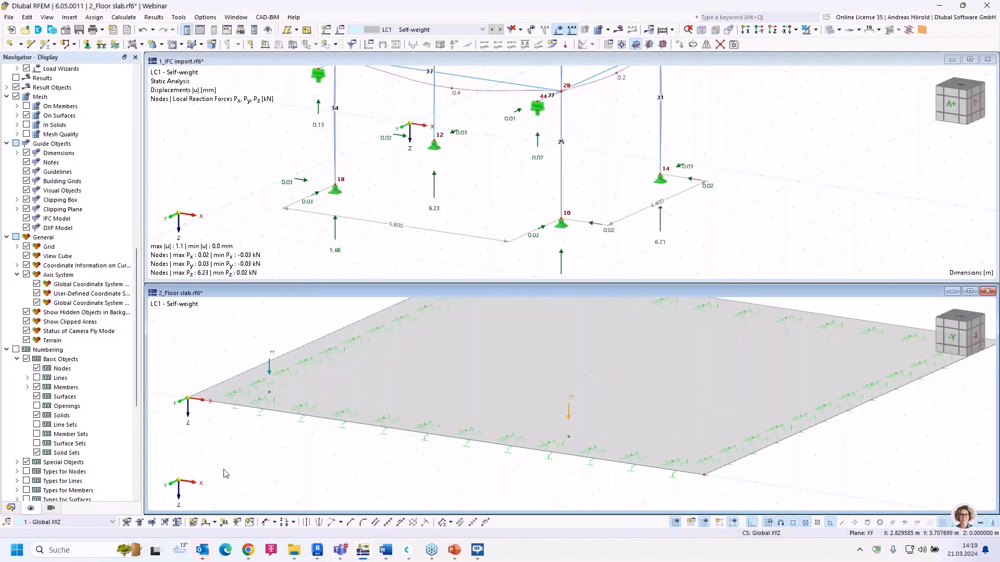
# Copy both free concentrated loads on the floor slab by a displacement of X 0 m and Y -4.4 m.
pyautogui.moveTo(234, 484); pyautogui.dragTo(623, 312)
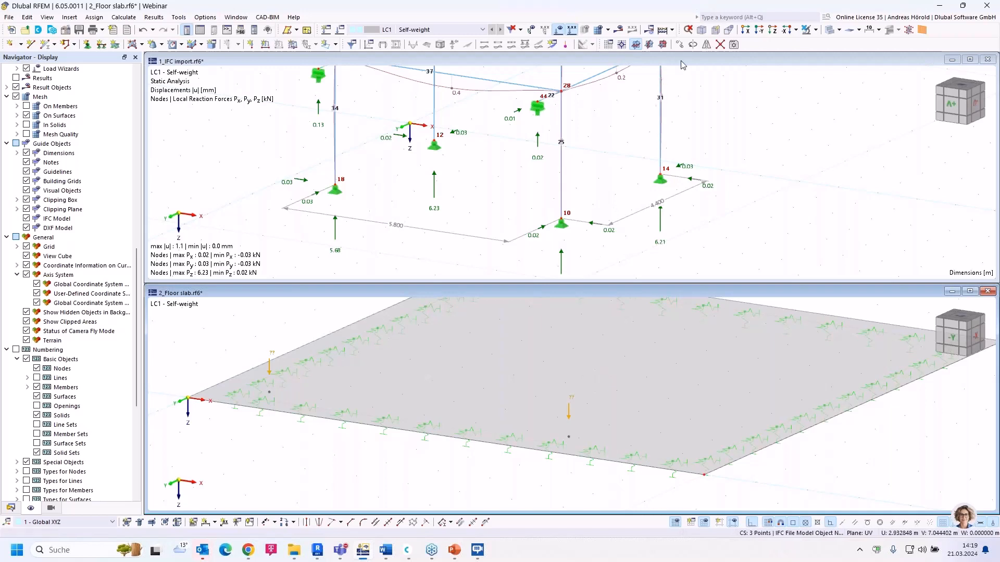
pyautogui.click(680, 44)
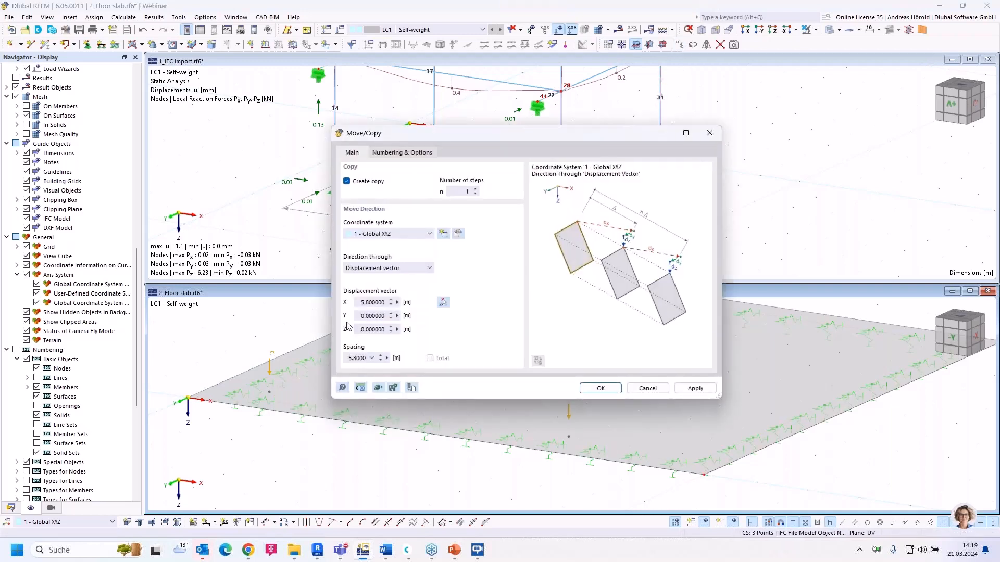
pyautogui.click(372, 301)
pyautogui.write('0')
pyautogui.click(359, 316)
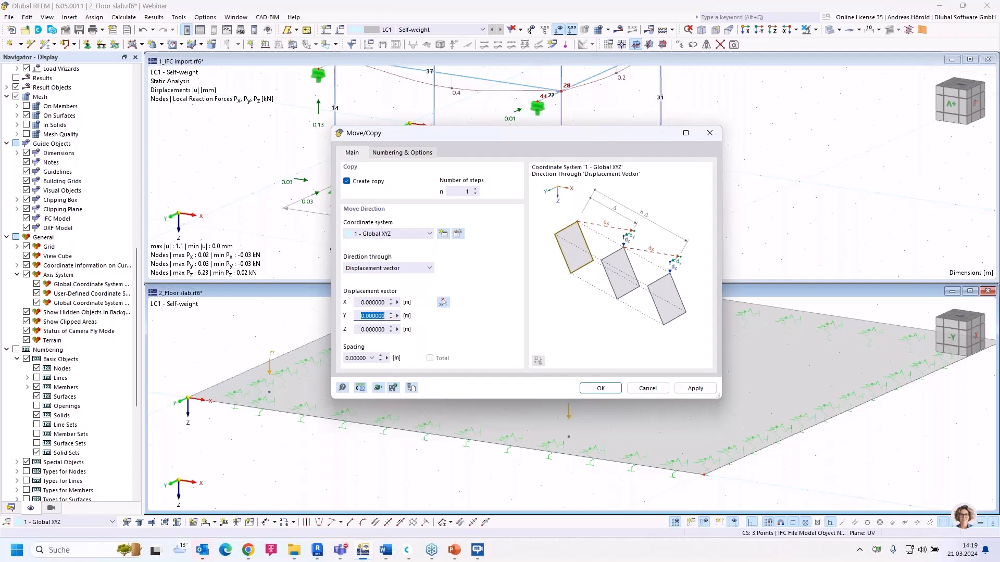
pyautogui.write('-4,4')
pyautogui.click(592, 391)
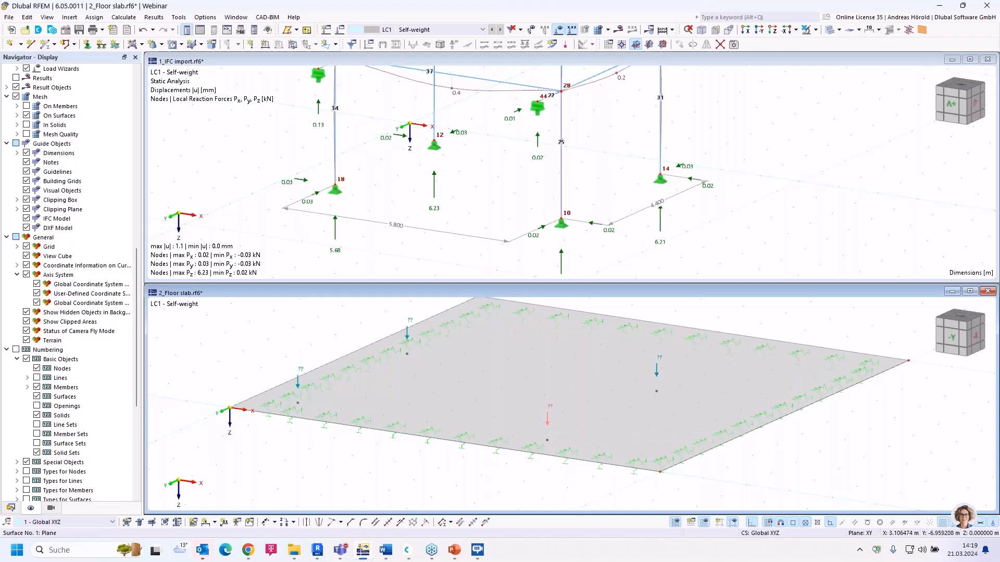
# Import the support reaction of node 10 for the free concentrated load at X 6.8 m, Y -1.0 m.
pyautogui.doubleClick(548, 420)
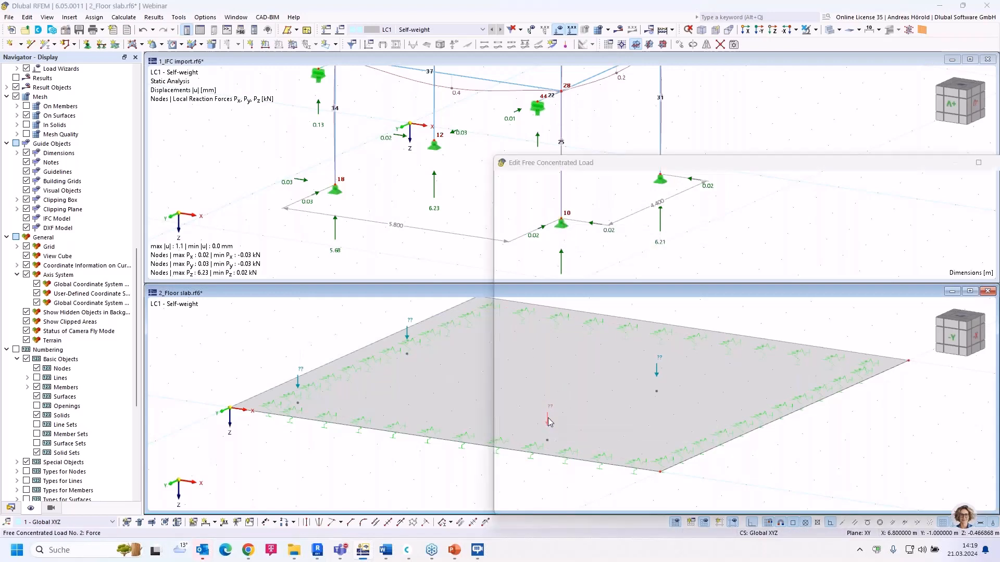
pyautogui.click(571, 215)
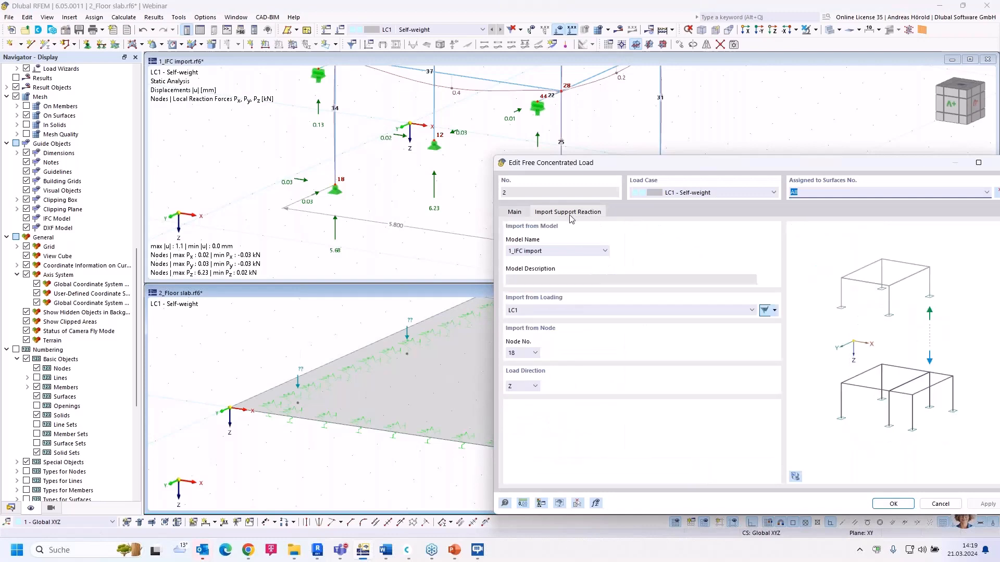
pyautogui.click(522, 356)
pyautogui.click(515, 362)
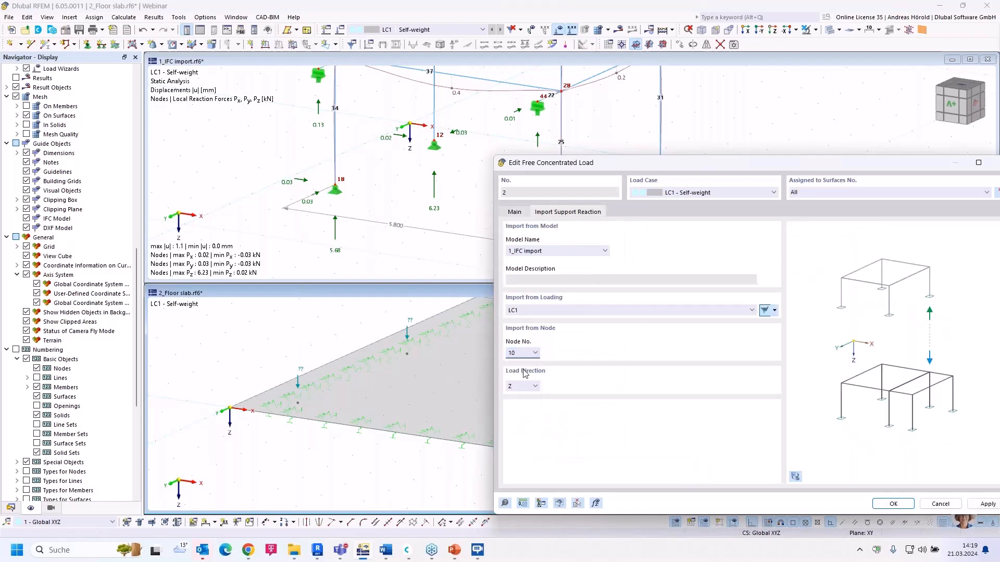
pyautogui.click(894, 504)
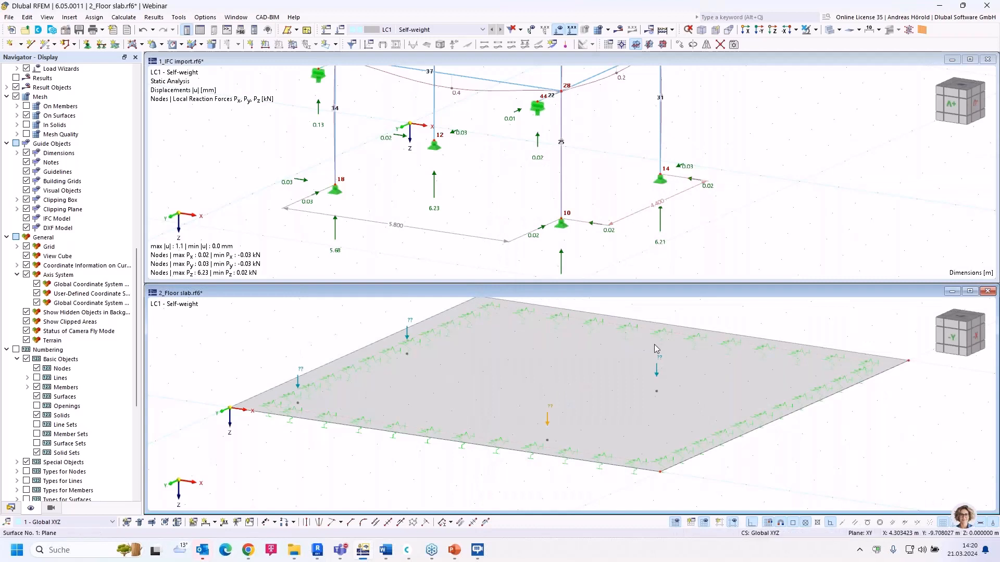
# Import the support reaction of node 14 for the free concentrated load at X 6.8 m, Y -5.4 m.
pyautogui.doubleClick(657, 374)
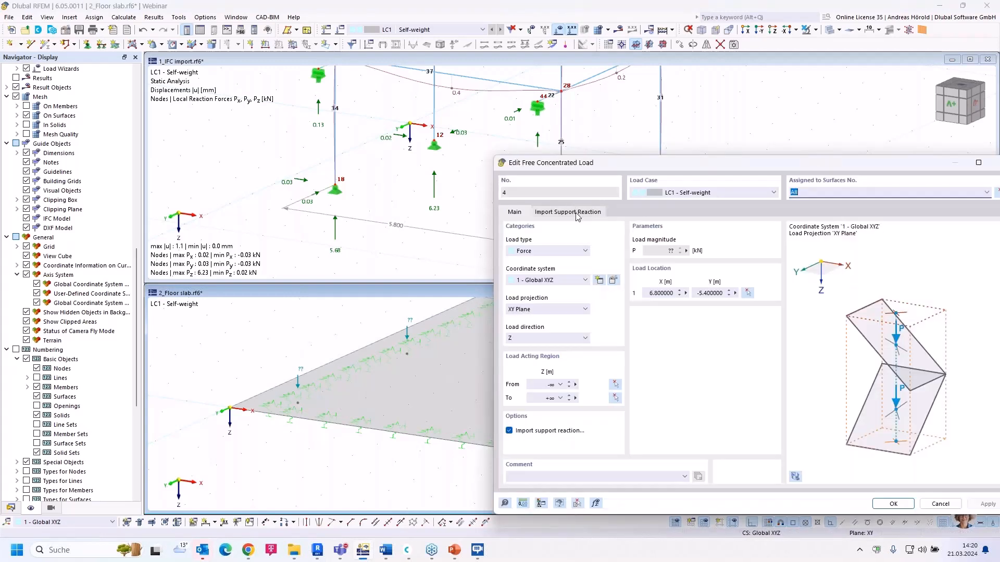
pyautogui.click(577, 212)
pyautogui.click(525, 353)
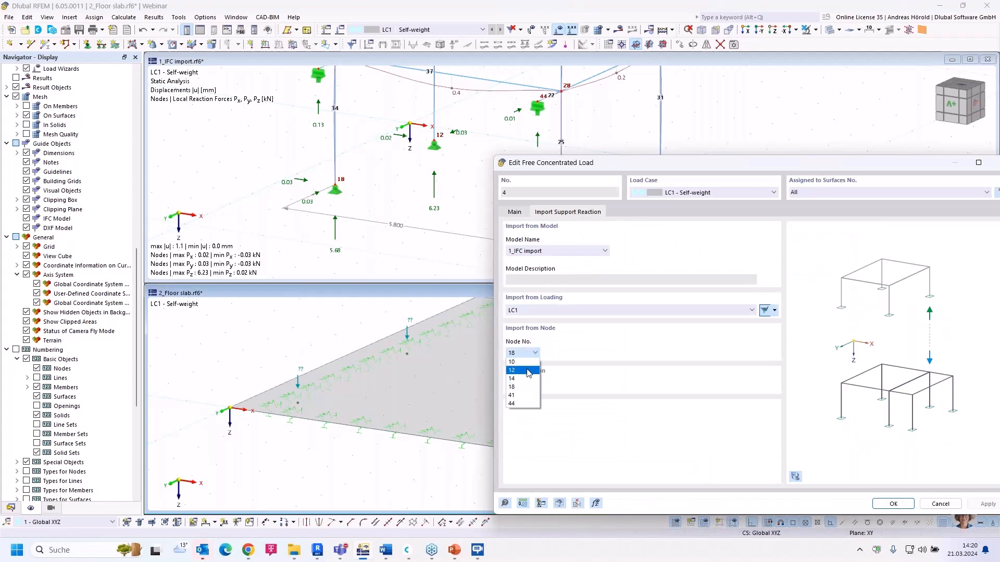
pyautogui.click(514, 379)
pyautogui.click(893, 504)
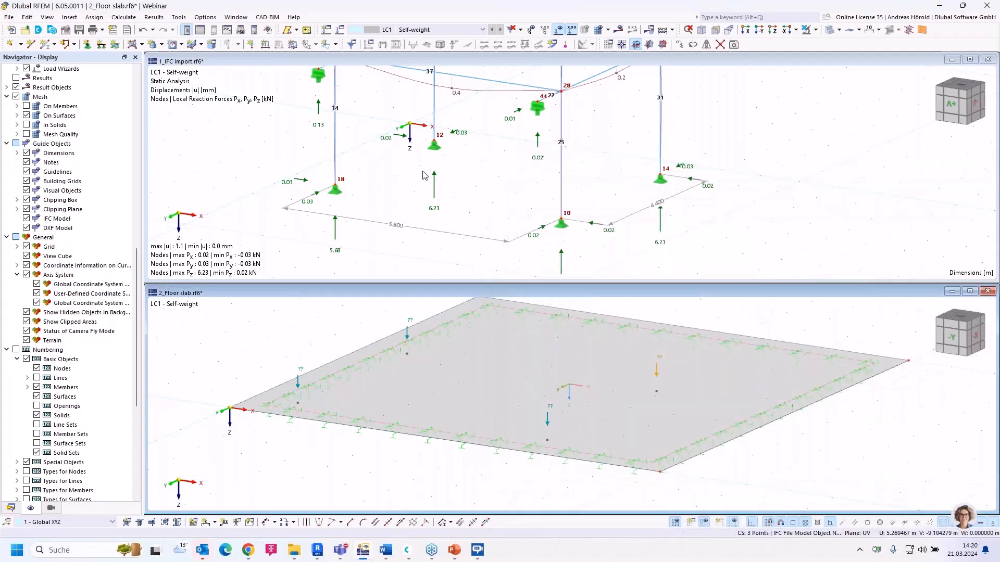
# Import the support reaction of node 12 for the free concentrated load at X 1.0 m, Y -5.4 m.
pyautogui.doubleClick(408, 334)
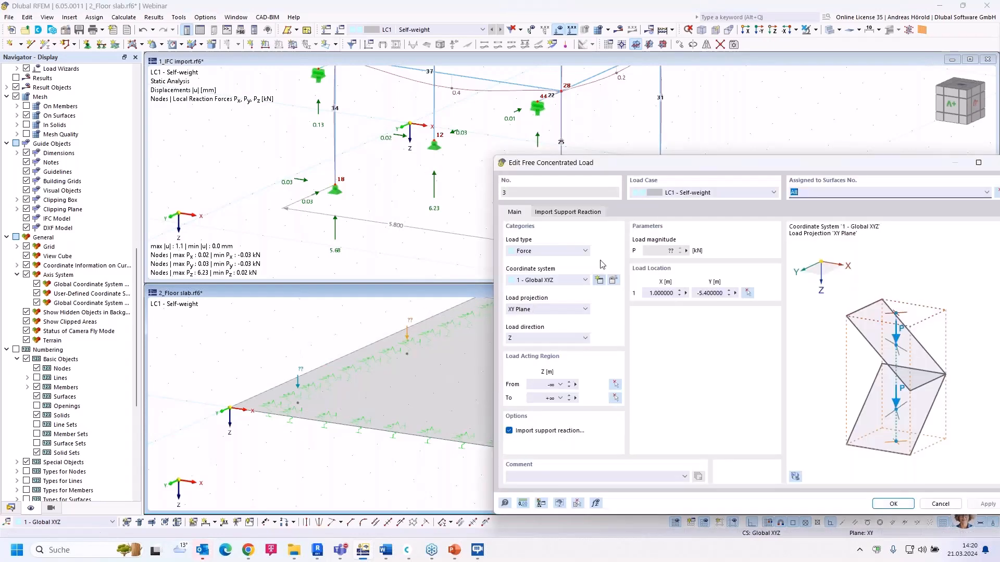
pyautogui.click(570, 212)
pyautogui.click(526, 353)
pyautogui.click(523, 371)
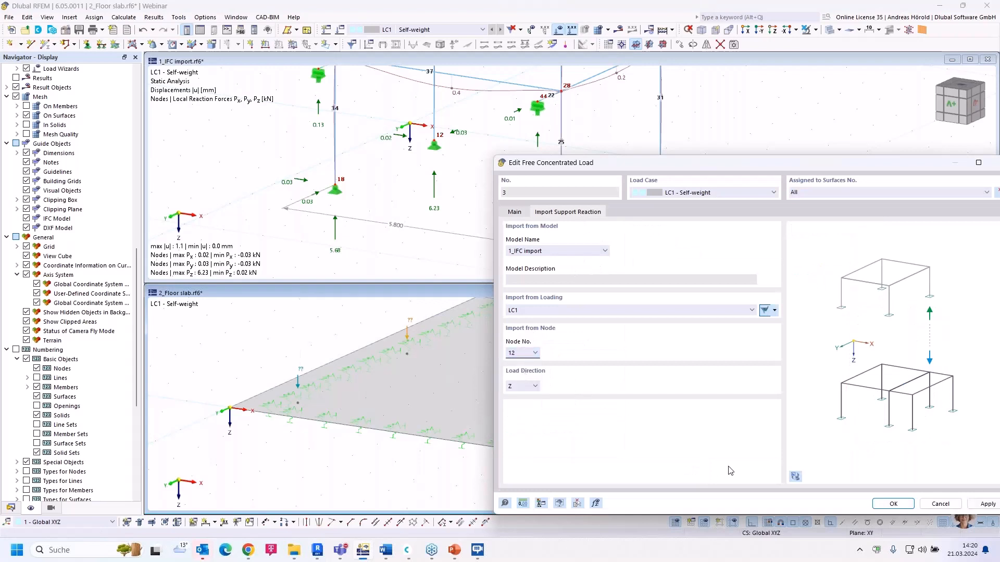
pyautogui.click(892, 504)
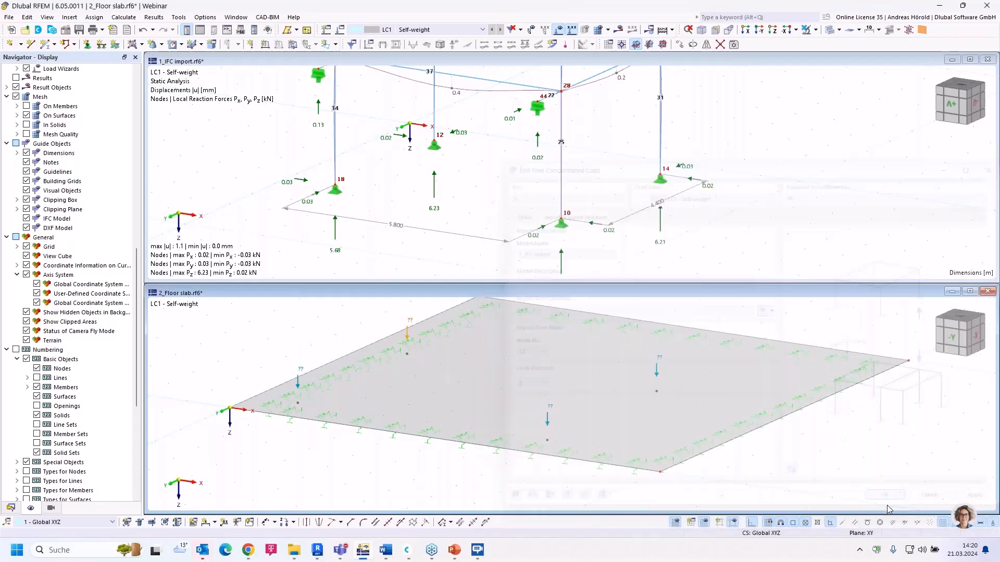
# Calculate and show the floor slab's LC1 results, and compare the imported loads with the steel frame's support reactions.
pyautogui.click(618, 30)
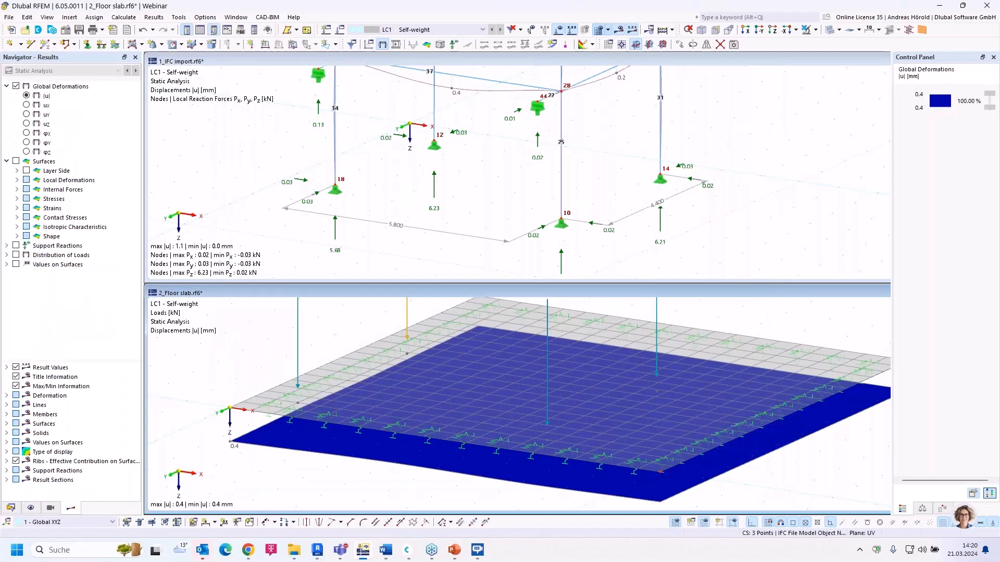
pyautogui.scroll(-2, 571, 330)
pyautogui.moveTo(572, 330); pyautogui.dragTo(533, 384, button='middle')
pyautogui.click(532, 338)
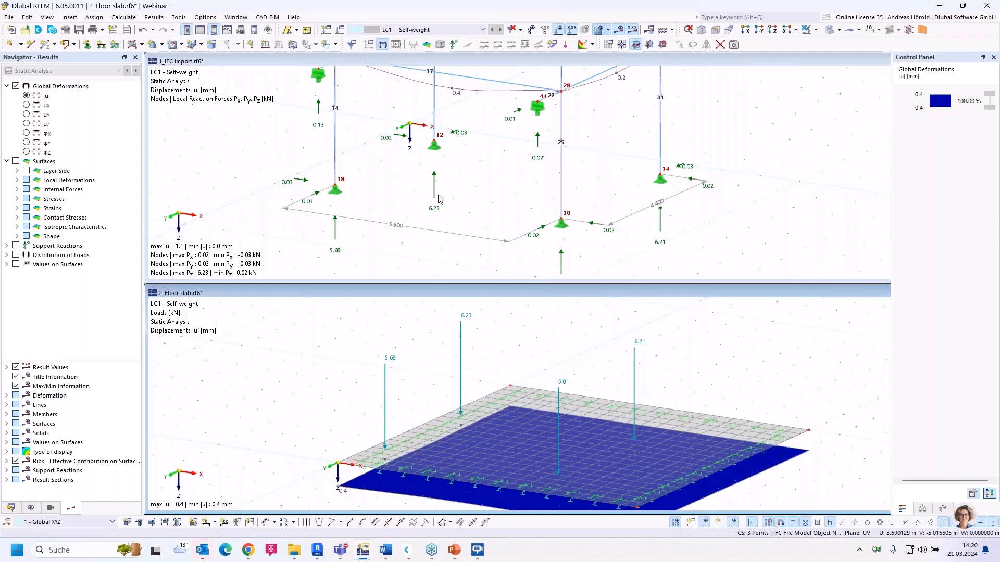
pyautogui.scroll(-1, 583, 249)
pyautogui.moveTo(583, 250); pyautogui.dragTo(576, 197, button='middle')
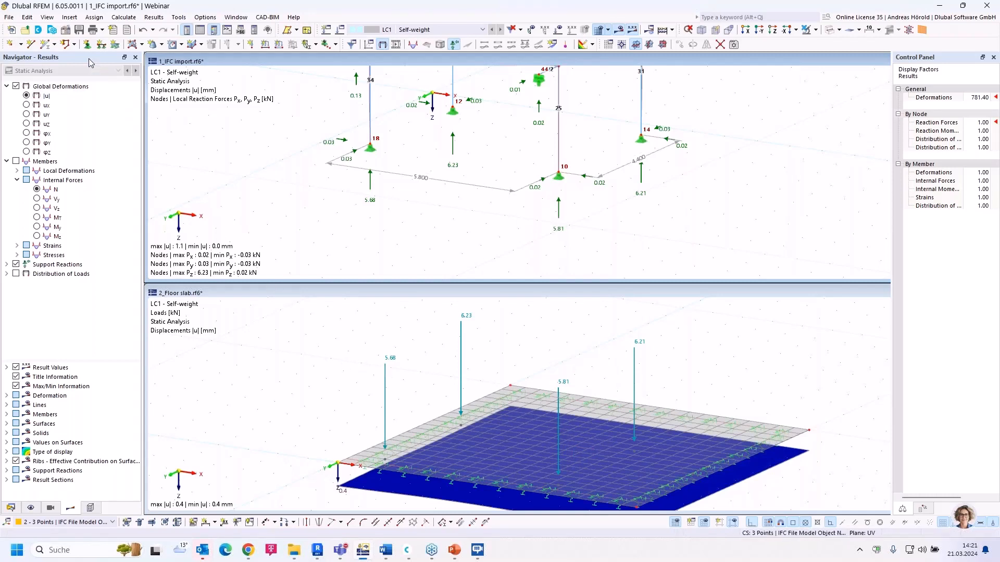
# Review the model and object settings of the Import Support Reactions load wizard and close it without creating loads.
pyautogui.click(70, 18)
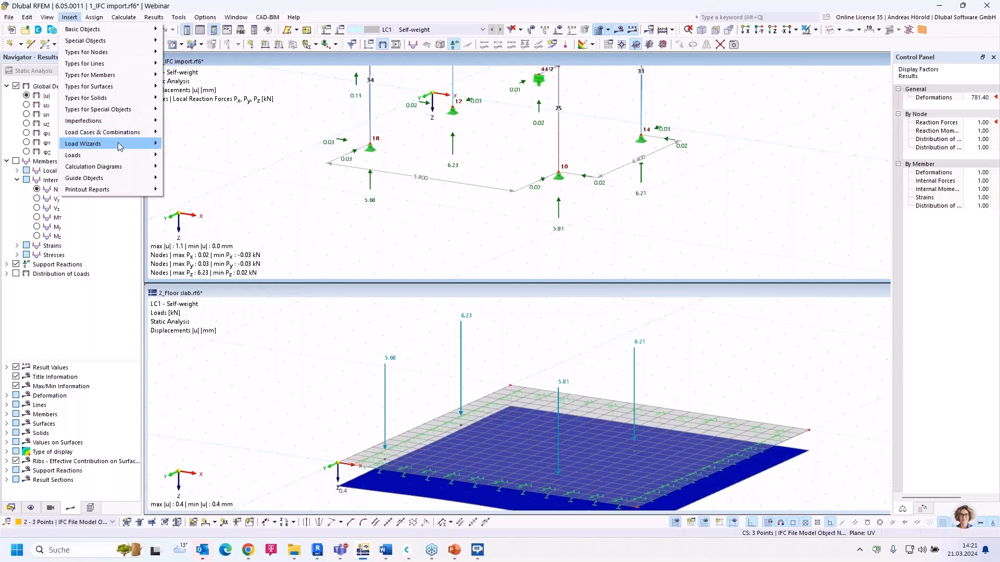
pyautogui.moveTo(120, 147)
pyautogui.moveTo(236, 172)
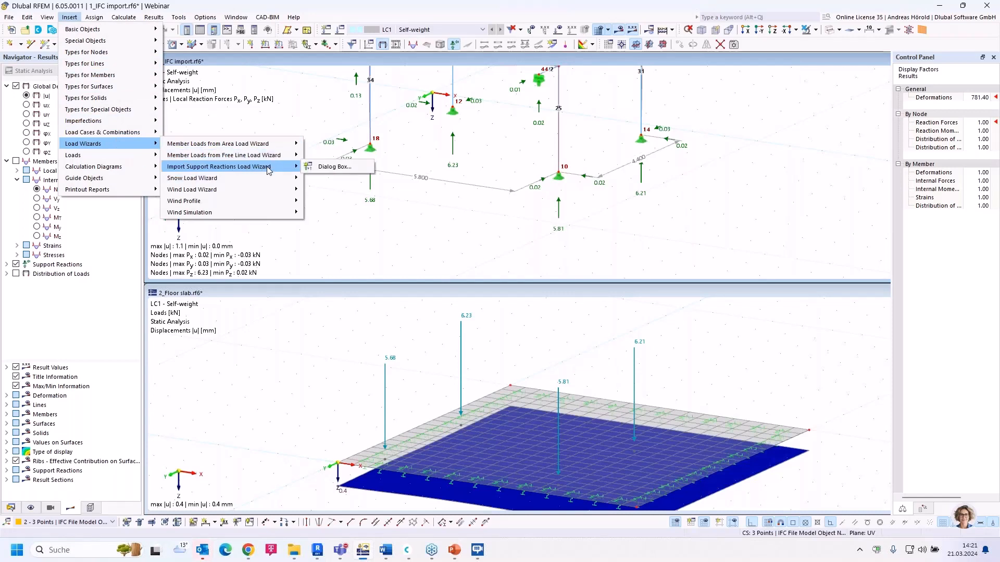
pyautogui.click(335, 167)
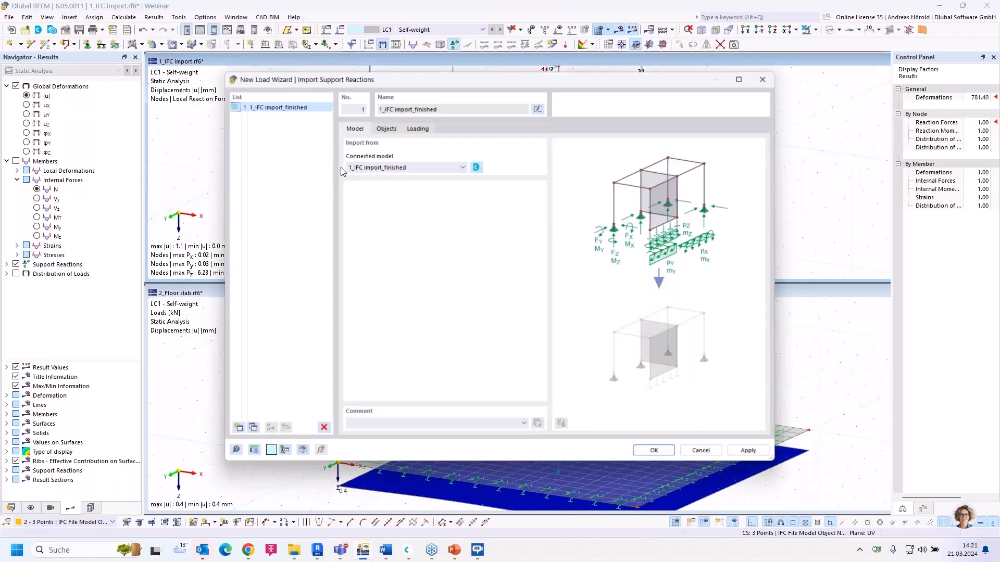
pyautogui.click(386, 129)
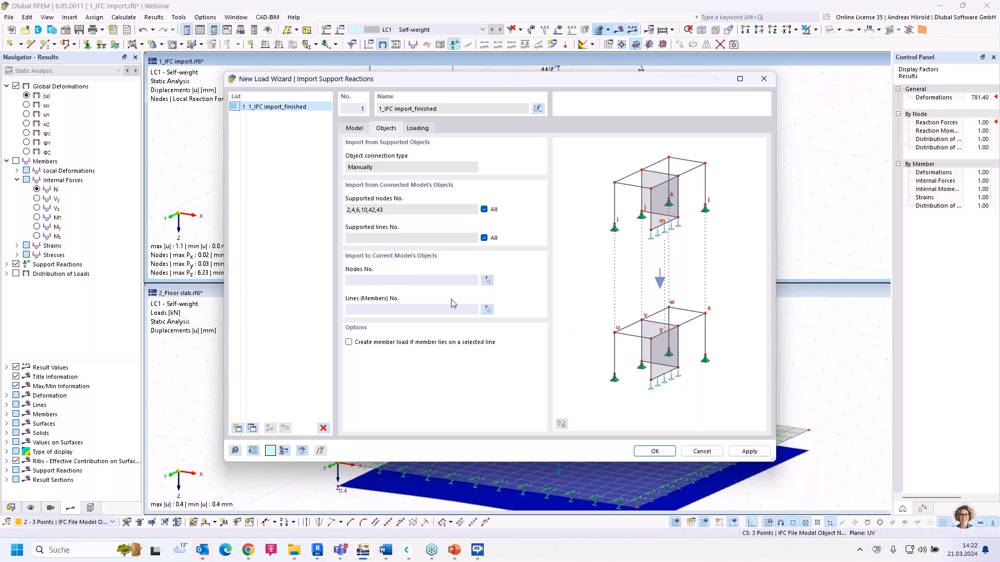
pyautogui.click(701, 451)
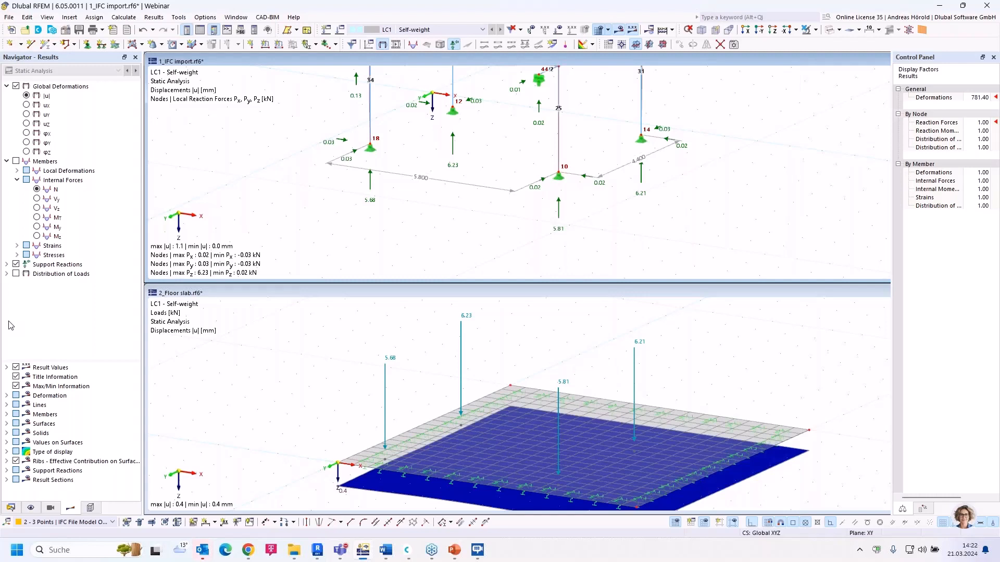
# Switch to Dlubal Center and open the model 3_notch beam from the Webinar project.
pyautogui.click(408, 550)
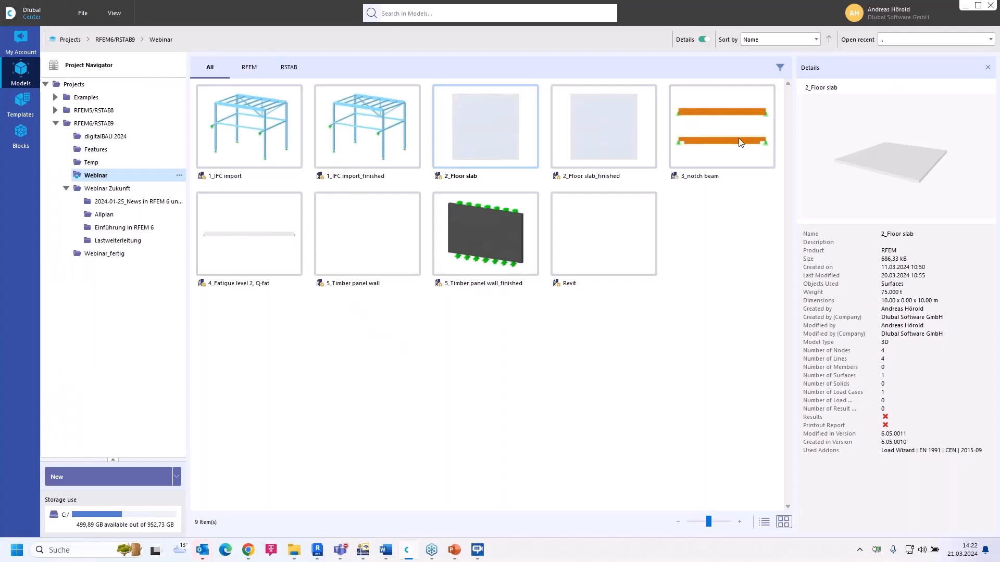
pyautogui.click(729, 128)
pyautogui.doubleClick(729, 128)
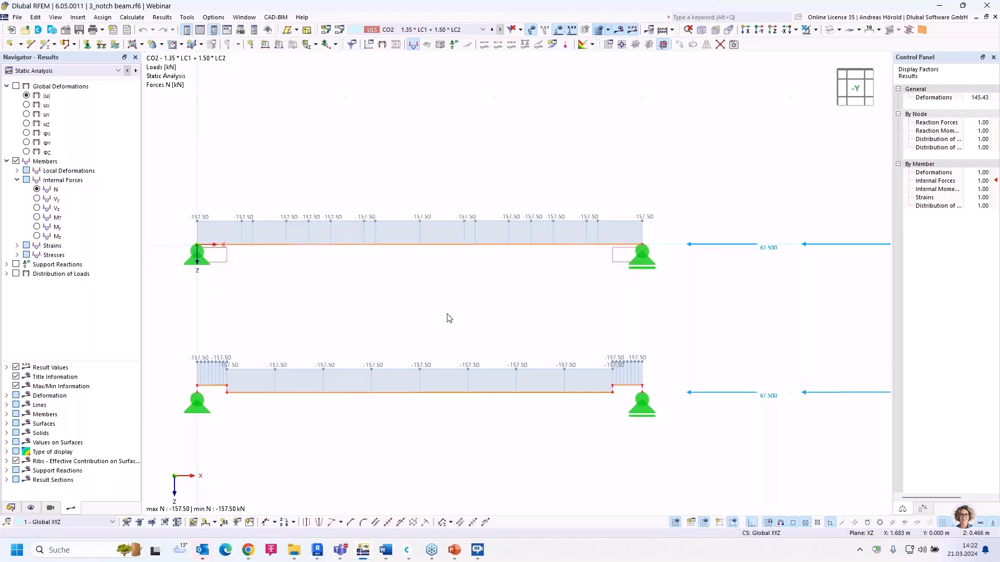
pyautogui.moveTo(435, 304); pyautogui.dragTo(482, 292, button='middle')
pyautogui.scroll(-2, 437, 298)
pyautogui.scroll(1, 438, 298)
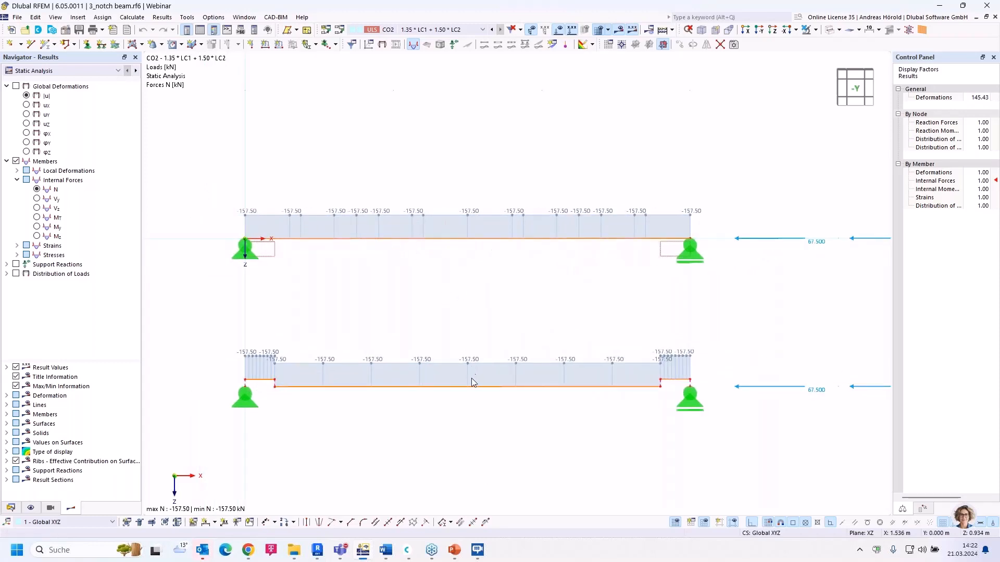
# Display the two notched beams as a solid model and return them to the wireframe display.
pyautogui.click(839, 30)
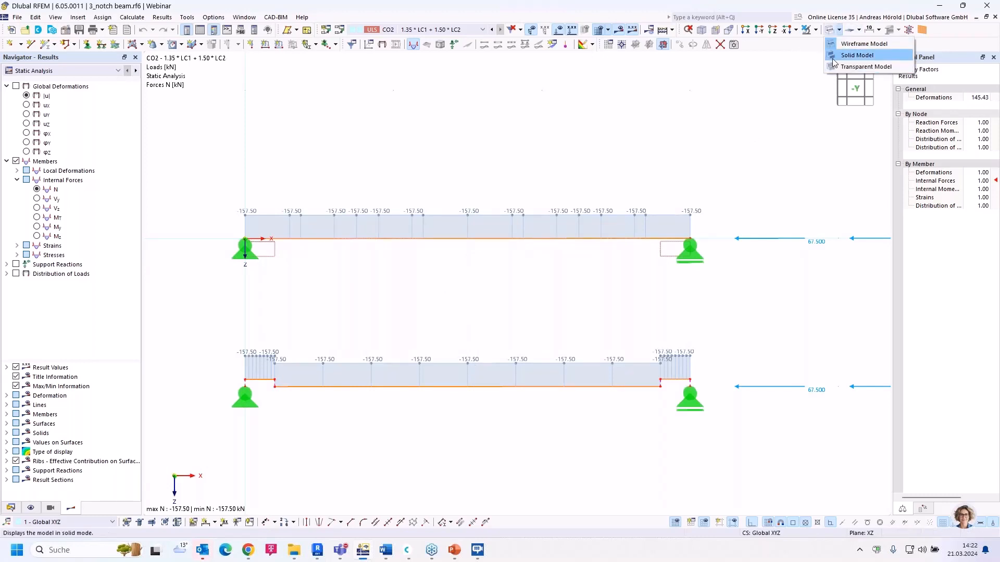
pyautogui.click(856, 55)
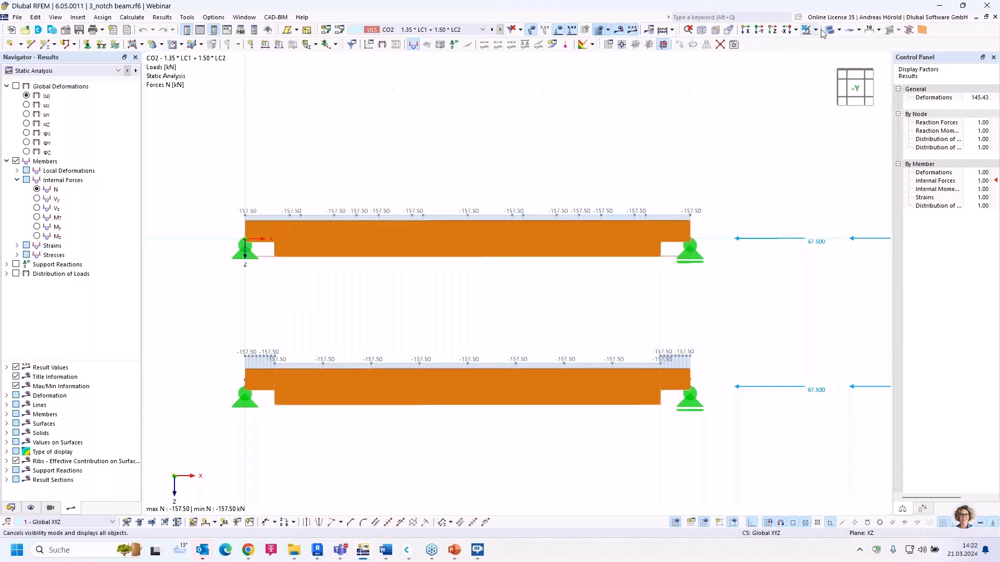
pyautogui.click(838, 30)
pyautogui.click(831, 44)
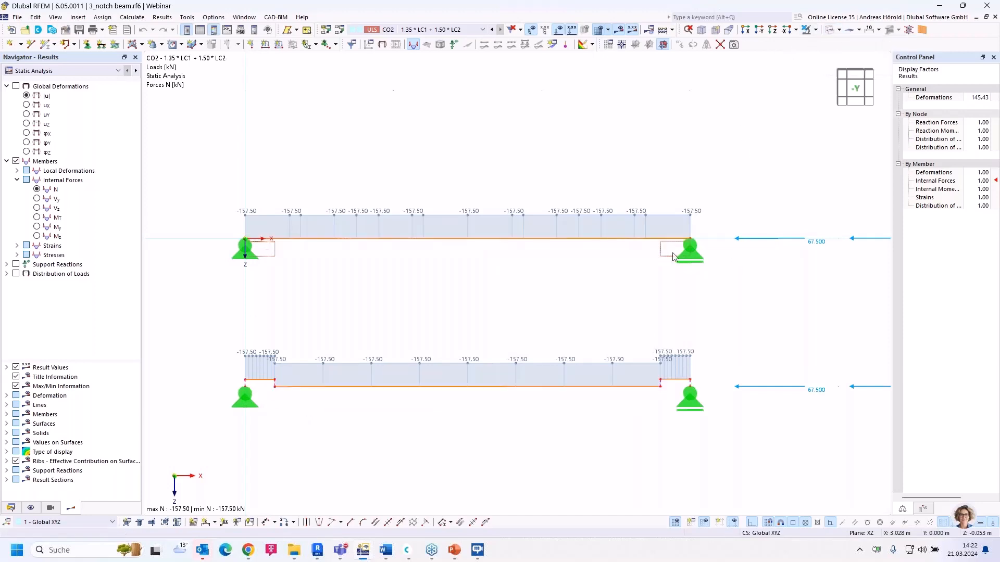
# Examine the upper beam's local section reduction at the end notch and the lower beam's stepped members near the support.
pyautogui.scroll(2, 486, 229)
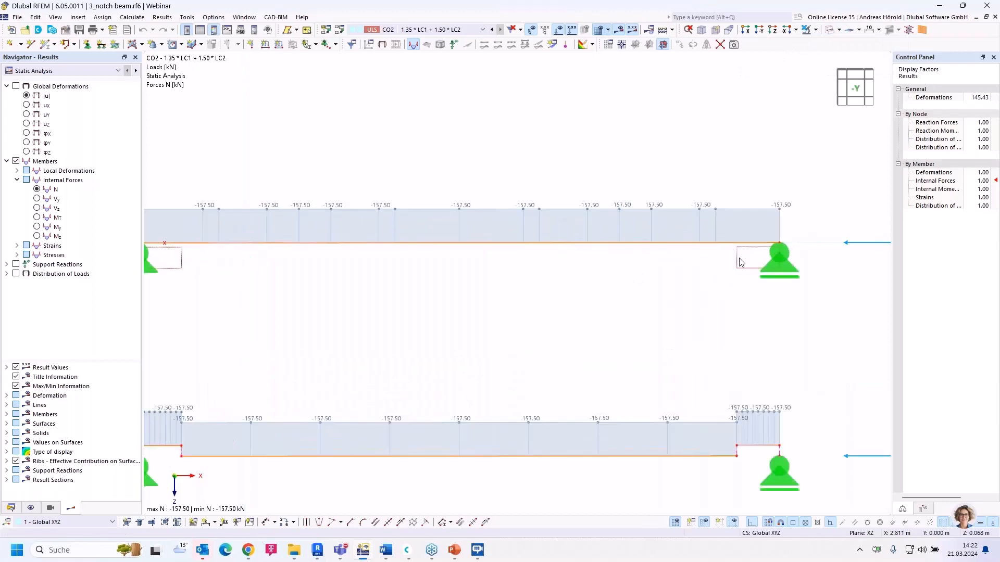
pyautogui.moveTo(738, 264)
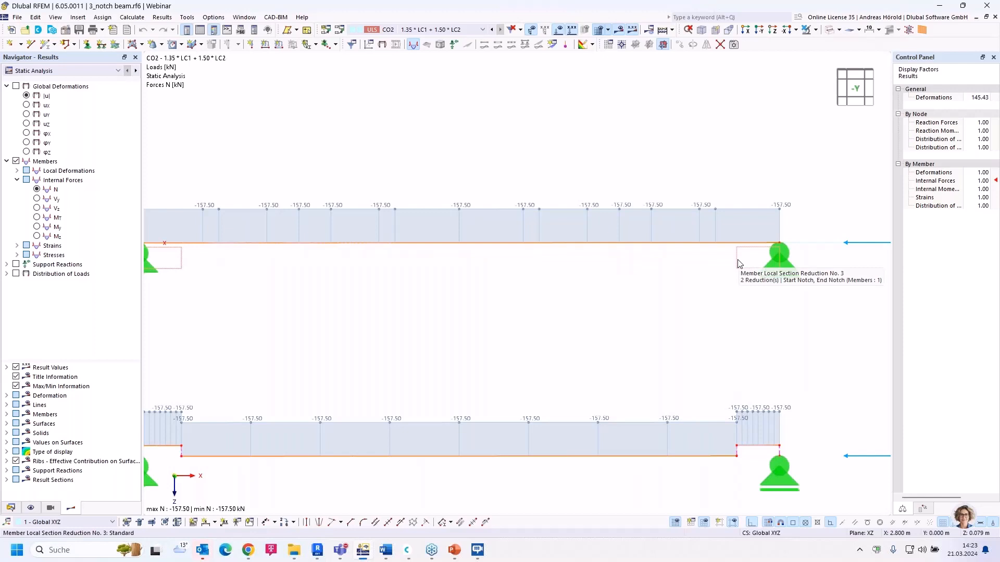
pyautogui.scroll(-2, 599, 335)
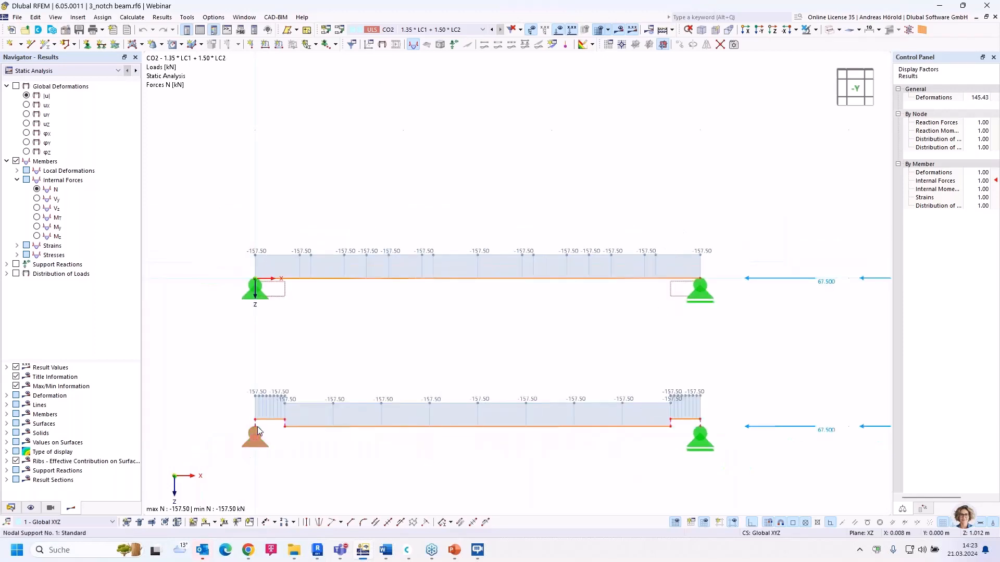
pyautogui.scroll(2, 258, 430)
pyautogui.scroll(1, 258, 427)
pyautogui.scroll(1, 270, 409)
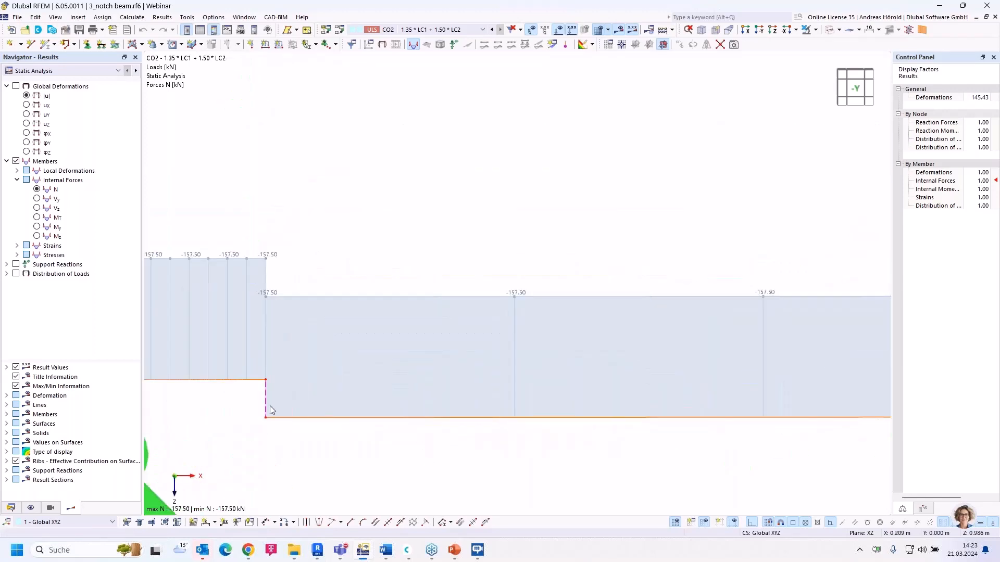
pyautogui.scroll(-1, 269, 408)
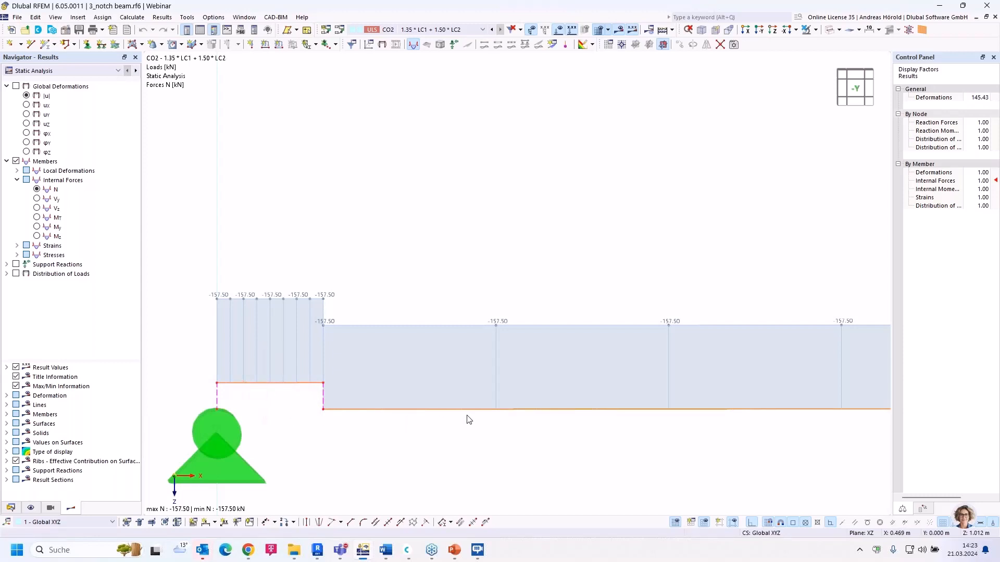
pyautogui.scroll(-3, 417, 443)
pyautogui.scroll(-3, 509, 429)
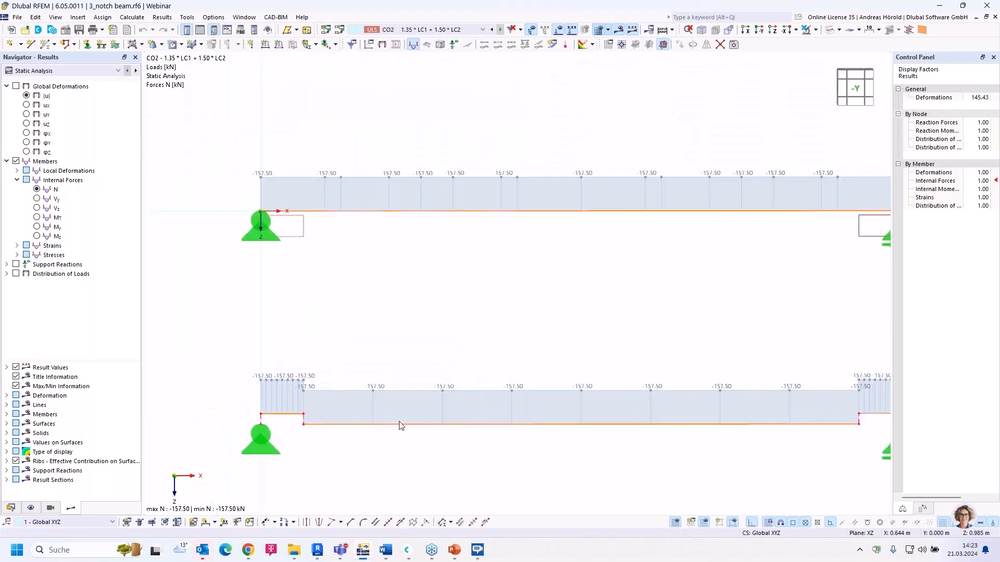
pyautogui.scroll(-2, 407, 424)
pyautogui.scroll(-1, 691, 361)
pyautogui.moveTo(604, 340); pyautogui.dragTo(499, 317, button='middle')
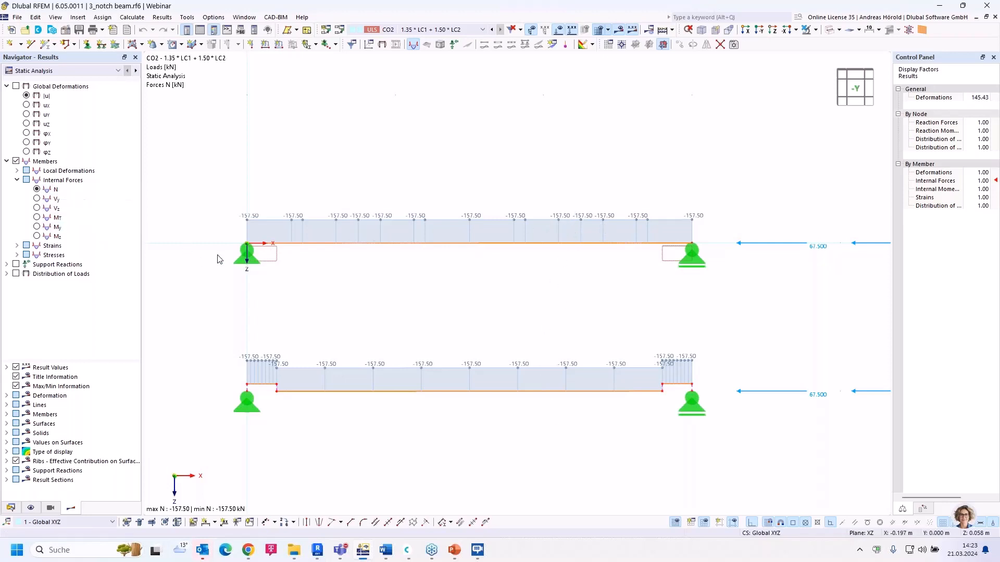
# Display the bending moments My on the members of both notched beams for load combination CO2.
pyautogui.moveTo(504, 325); pyautogui.dragTo(375, 326, button='middle')
pyautogui.scroll(-2, 402, 292)
pyautogui.moveTo(370, 292); pyautogui.dragTo(449, 293, button='middle')
pyautogui.scroll(4, 449, 292)
pyautogui.scroll(-2, 448, 293)
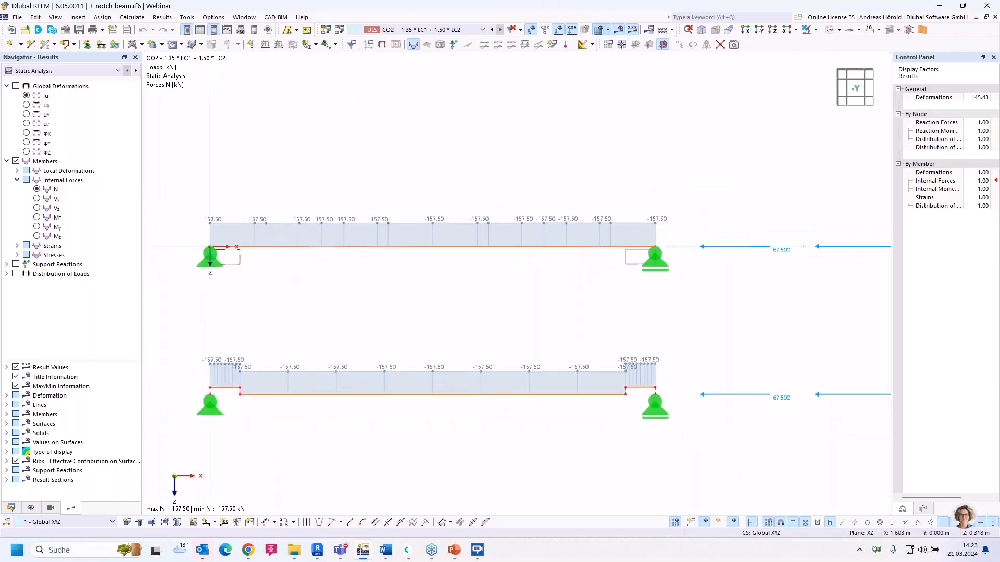
pyautogui.click(37, 227)
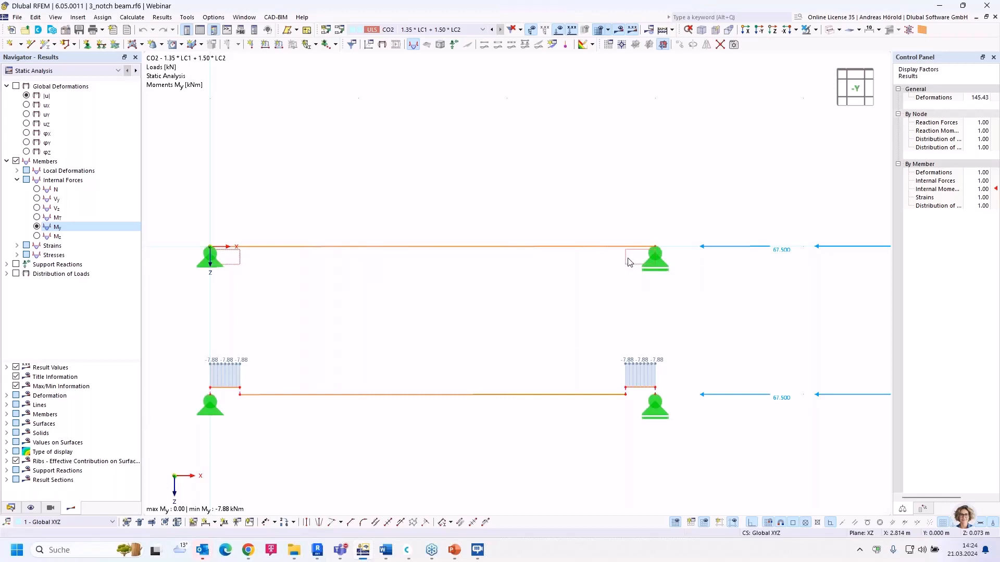
# Review the start and end notch parameters in the upper beam's local section reduction and close the member without changes.
pyautogui.doubleClick(402, 250)
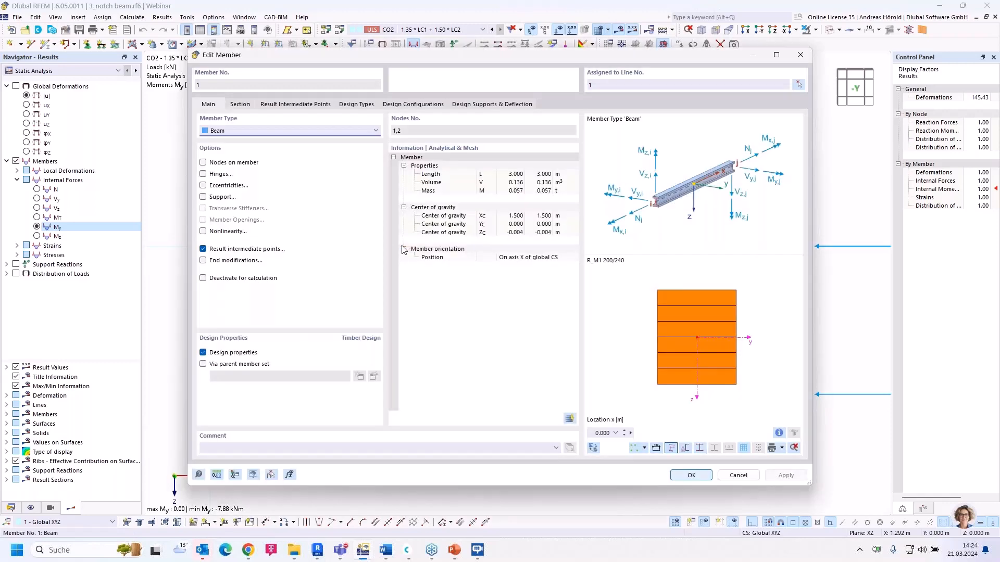
pyautogui.click(367, 105)
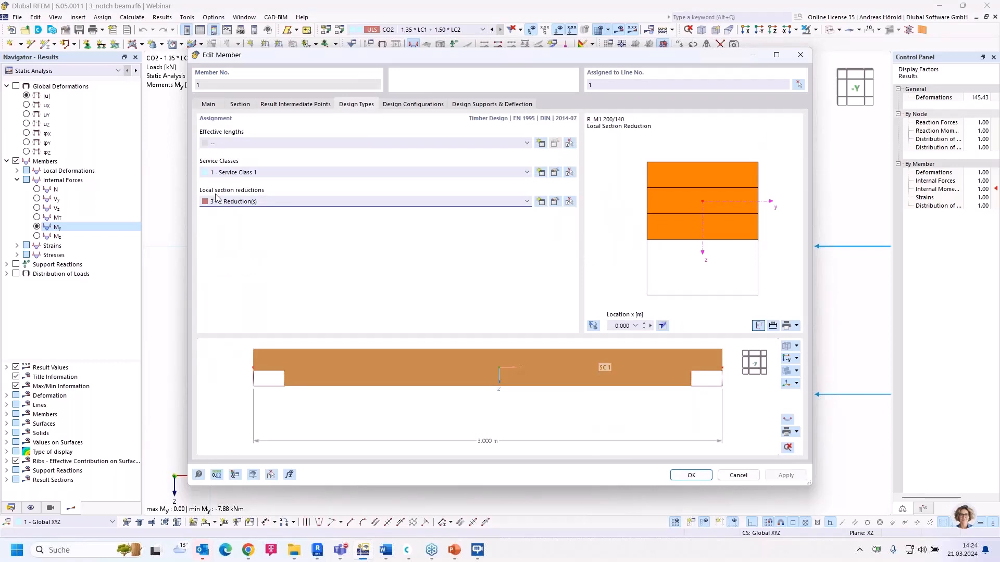
pyautogui.click(556, 205)
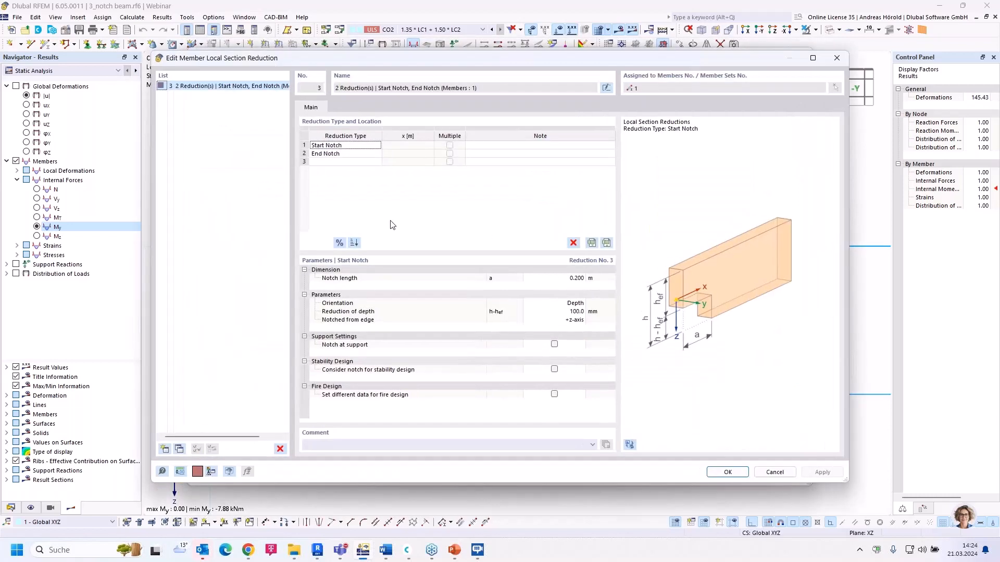
pyautogui.click(344, 147)
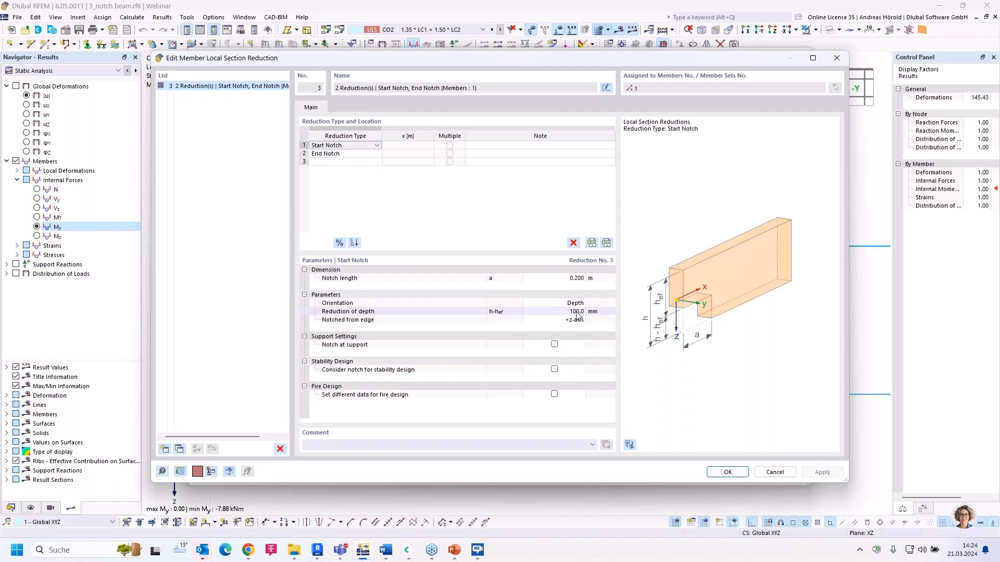
pyautogui.click(348, 154)
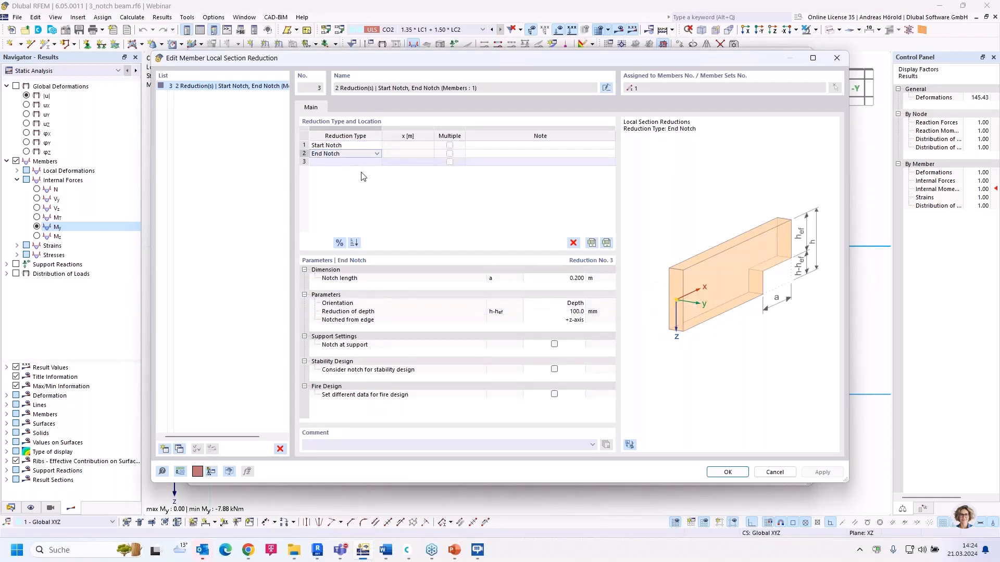
pyautogui.click(774, 473)
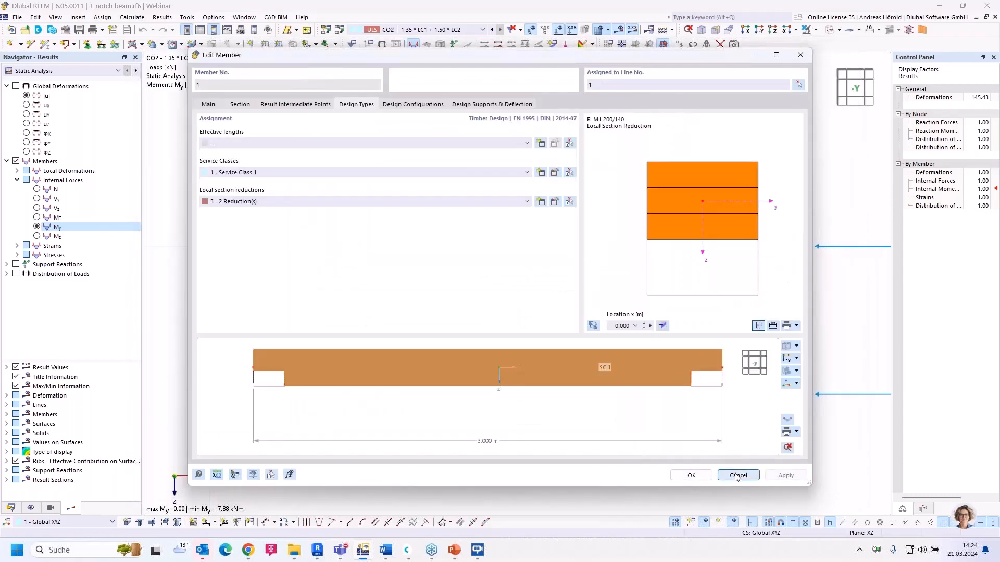
pyautogui.click(737, 476)
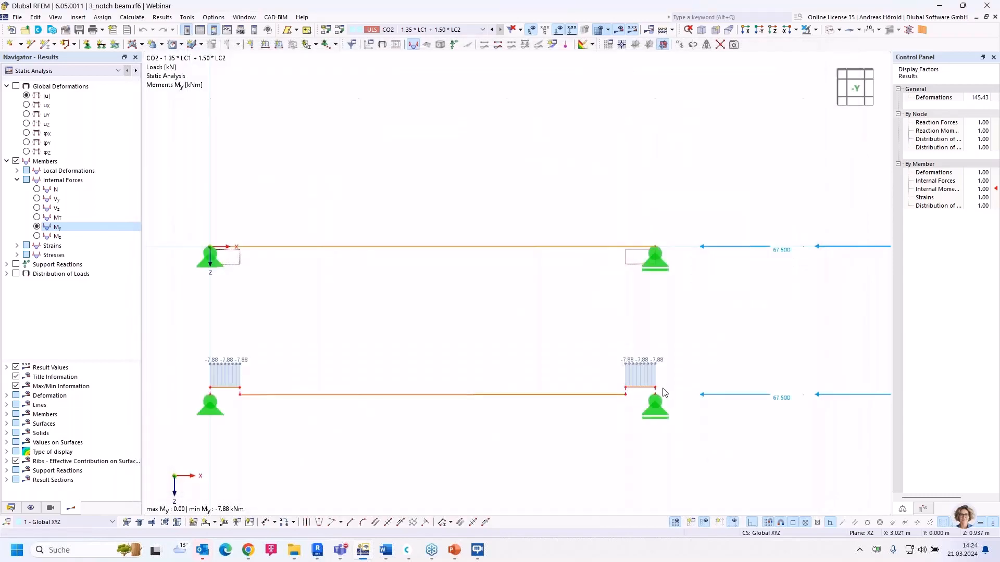
# Examine the moment diagram and the offset connections of the lower beam's stepped member near the sliding support.
pyautogui.scroll(5, 629, 402)
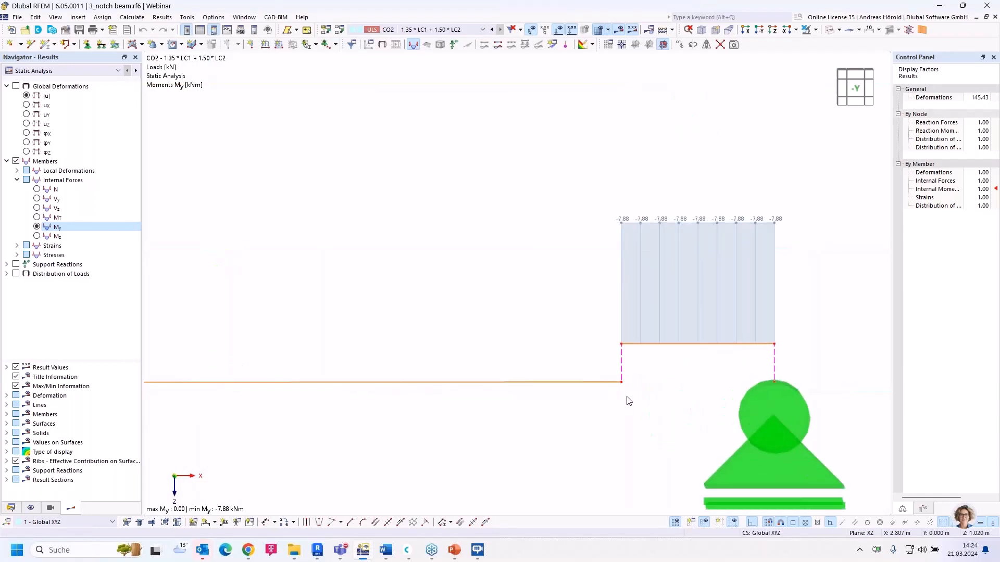
pyautogui.scroll(3, 628, 402)
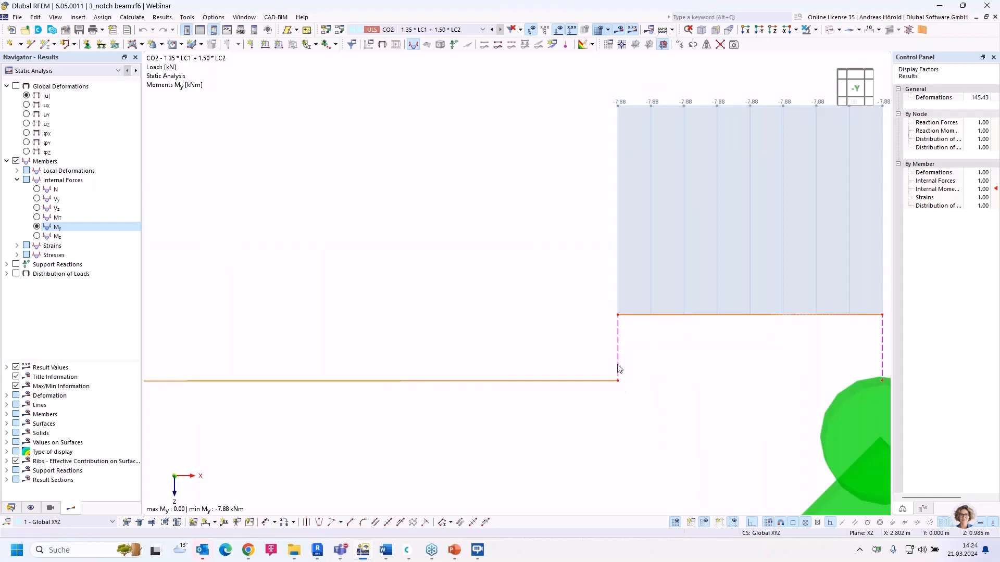
pyautogui.scroll(-5, 620, 357)
pyautogui.moveTo(585, 387); pyautogui.dragTo(571, 401, button='middle')
pyautogui.scroll(-3, 571, 401)
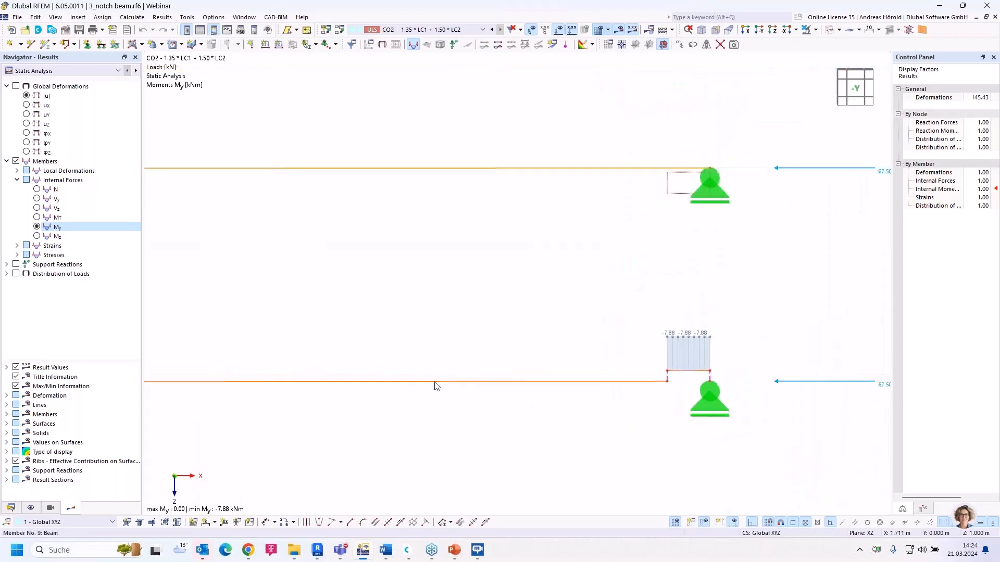
pyautogui.scroll(-2, 509, 382)
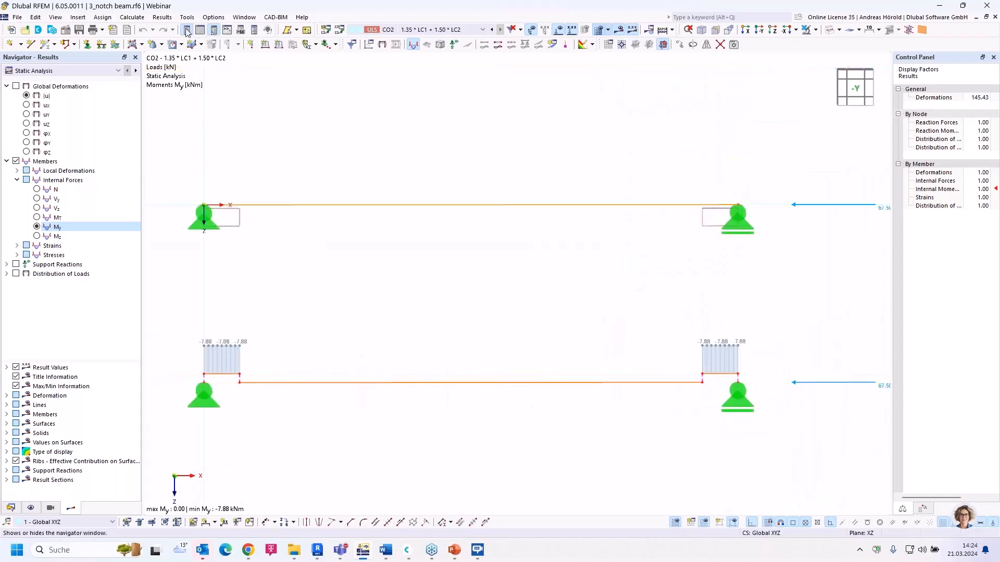
# Show the results tables, enlarge them and list the Timber Design ratios on members by member.
pyautogui.click(200, 31)
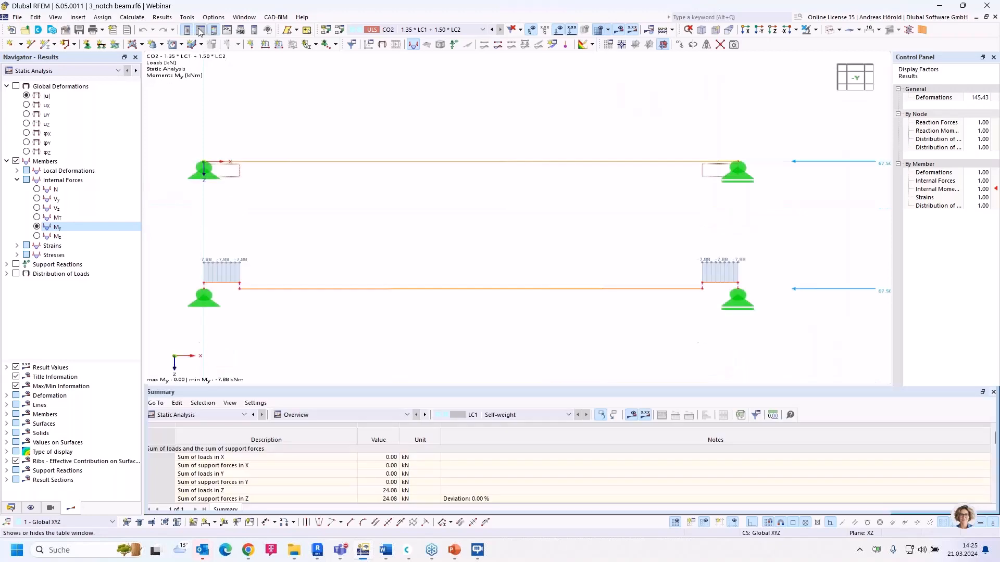
pyautogui.click(208, 415)
pyautogui.click(204, 482)
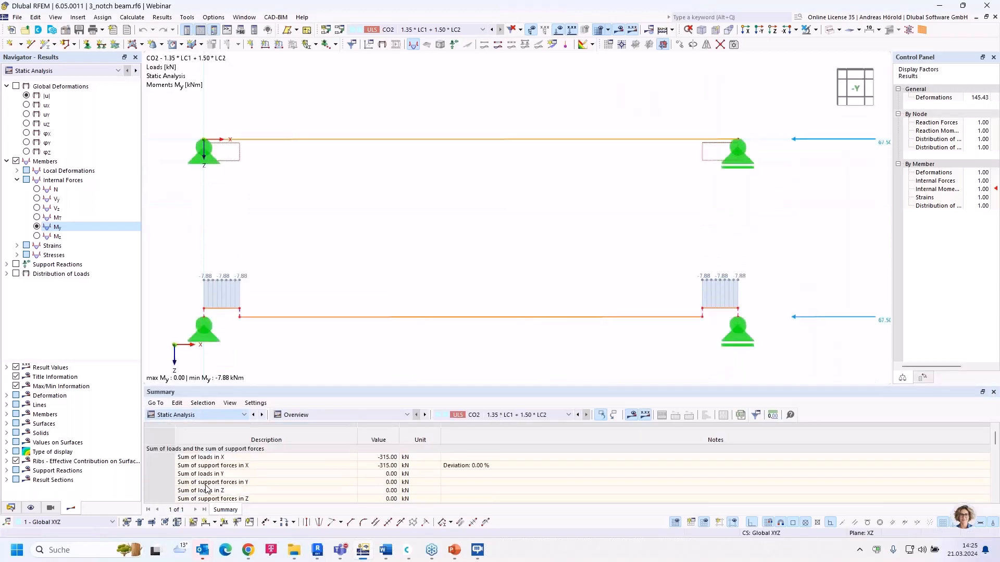
pyautogui.moveTo(441, 394); pyautogui.dragTo(439, 349)
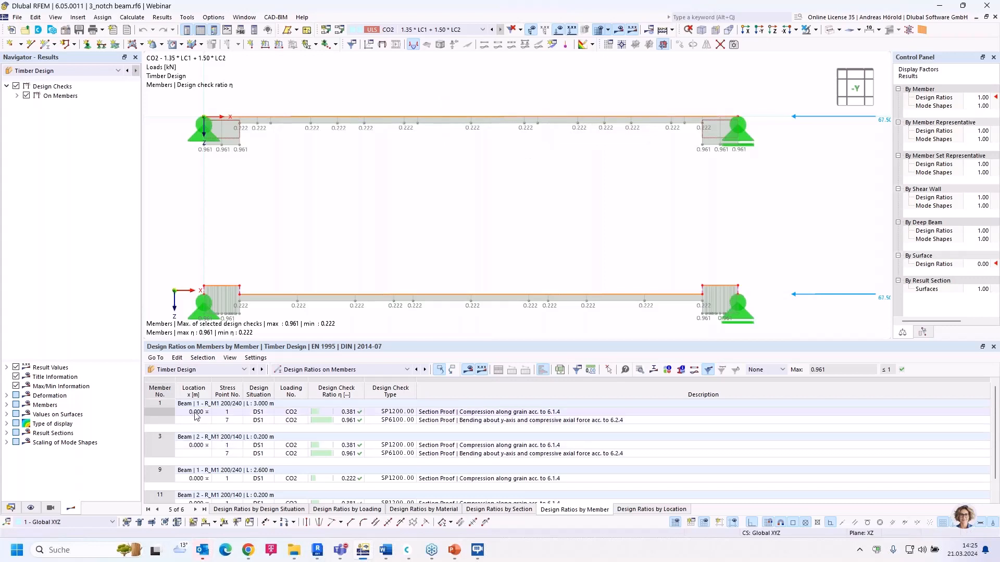
# Inspect the design check details of check SP6100 for member 1, bending about the y-axis with compressive axial force, and close them.
pyautogui.click(460, 422)
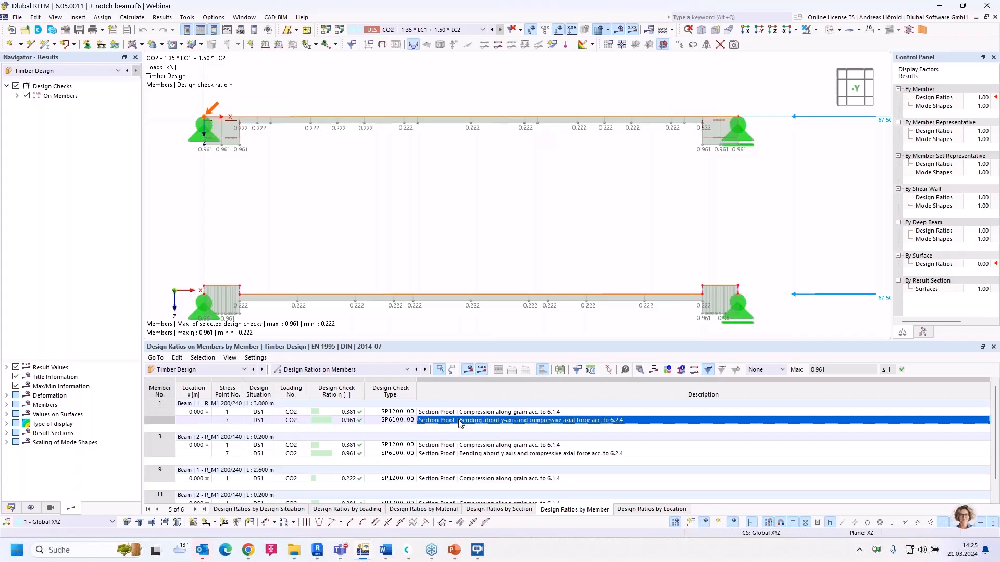
pyautogui.doubleClick(460, 423)
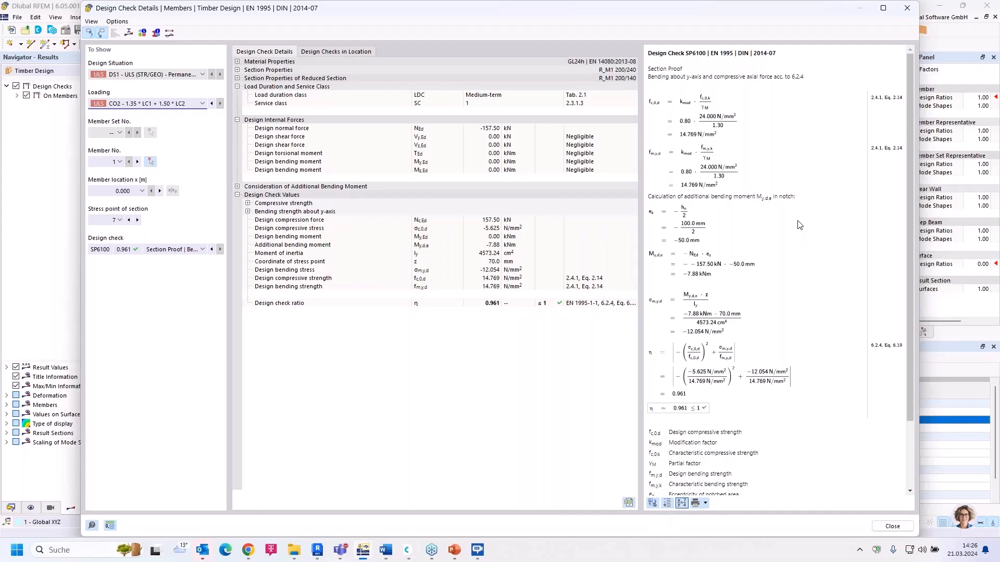
pyautogui.click(907, 9)
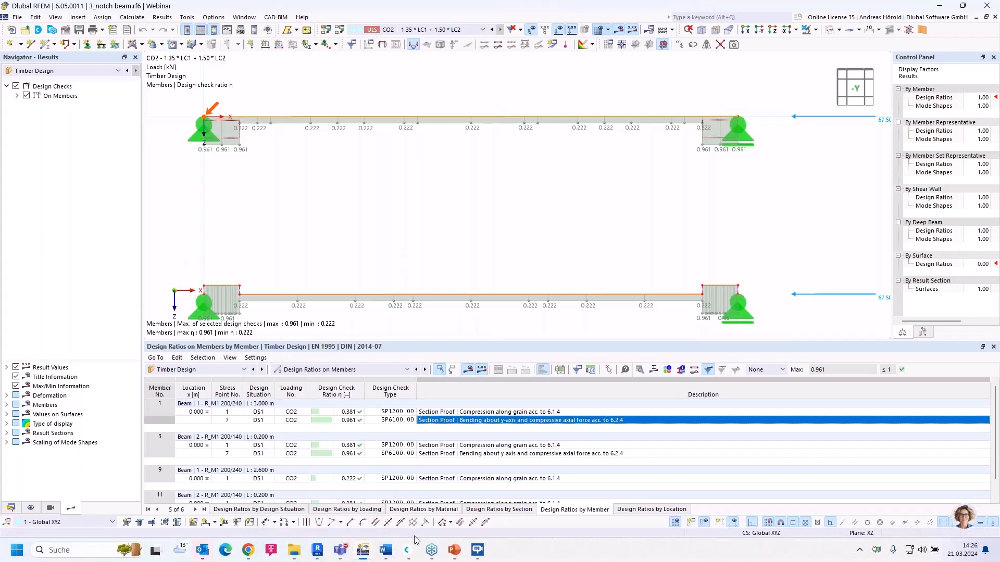
# Switch to Dlubal Center and open the model 4_Fatigue level 2, Q-fat from the Webinar project.
pyautogui.click(410, 554)
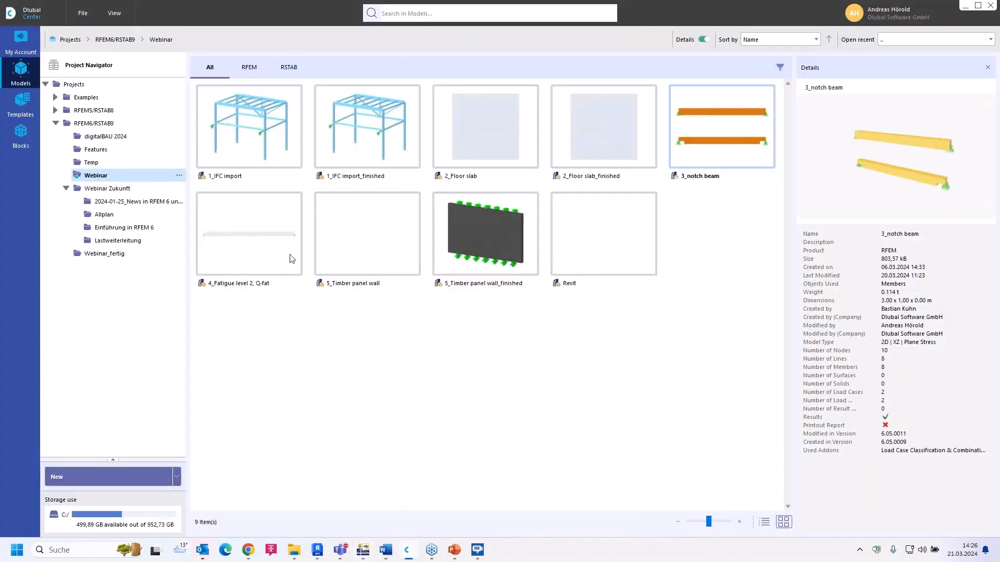
pyautogui.click(245, 238)
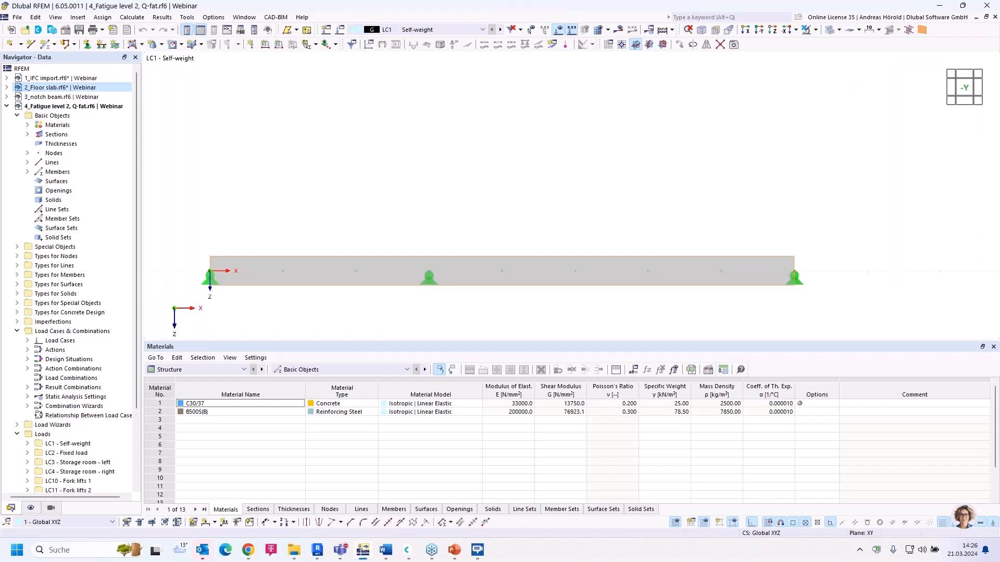
# Go through the concrete beam's load cases from LC2 Fixed load to LC15 Fork lifts 6 and examine their loads.
pyautogui.moveTo(243, 233); pyautogui.dragTo(273, 176, button='middle')
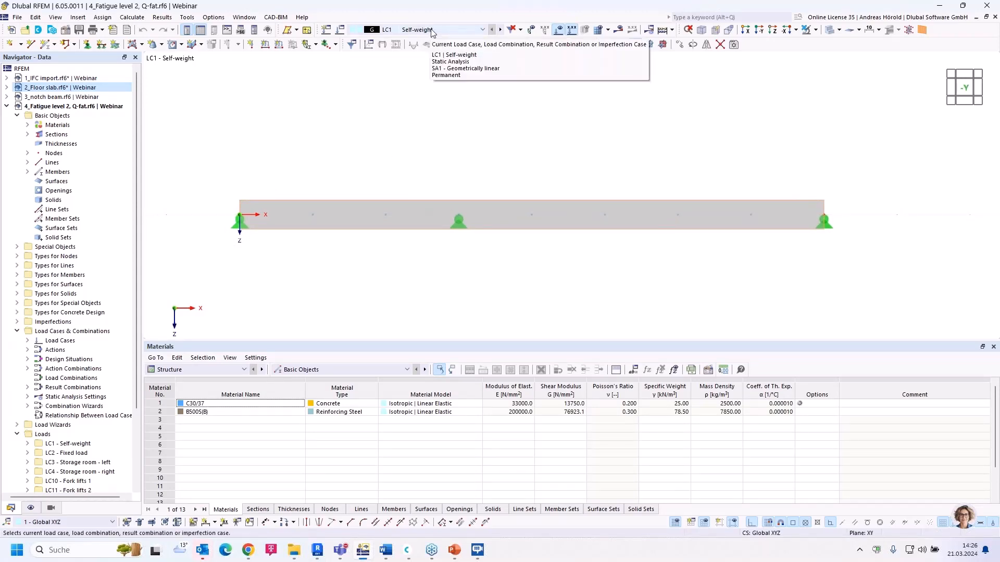
pyautogui.click(501, 30)
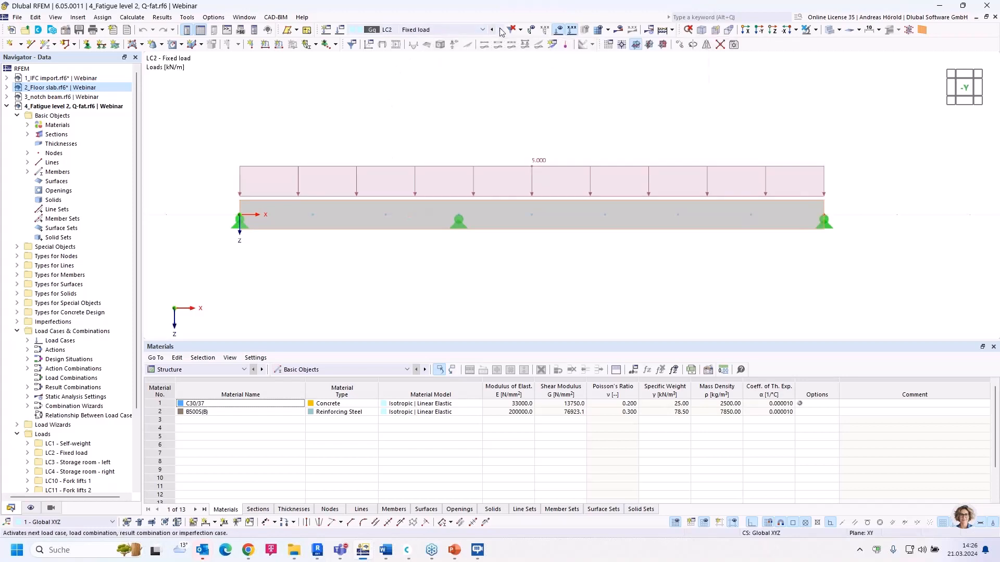
pyautogui.click(501, 31)
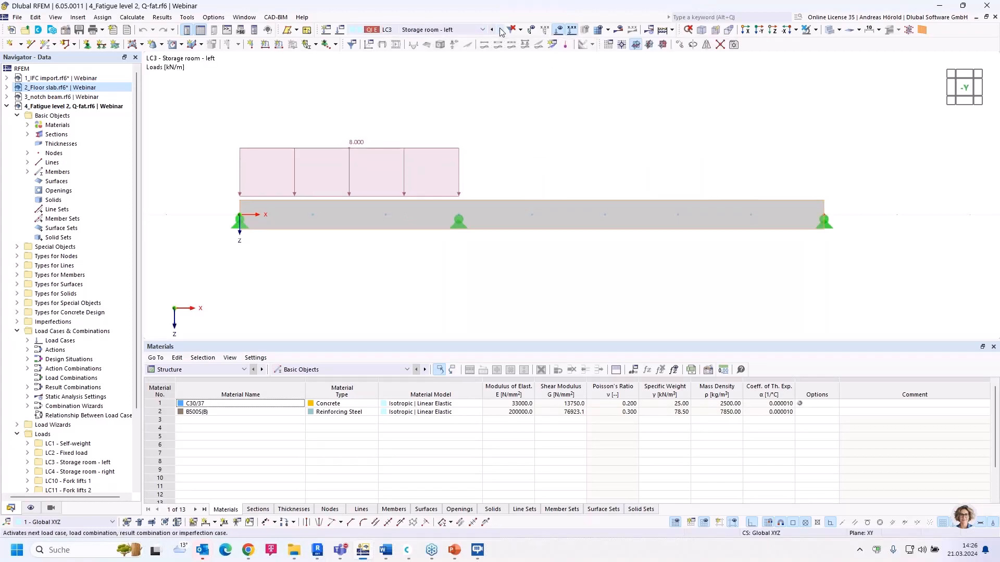
pyautogui.click(501, 30)
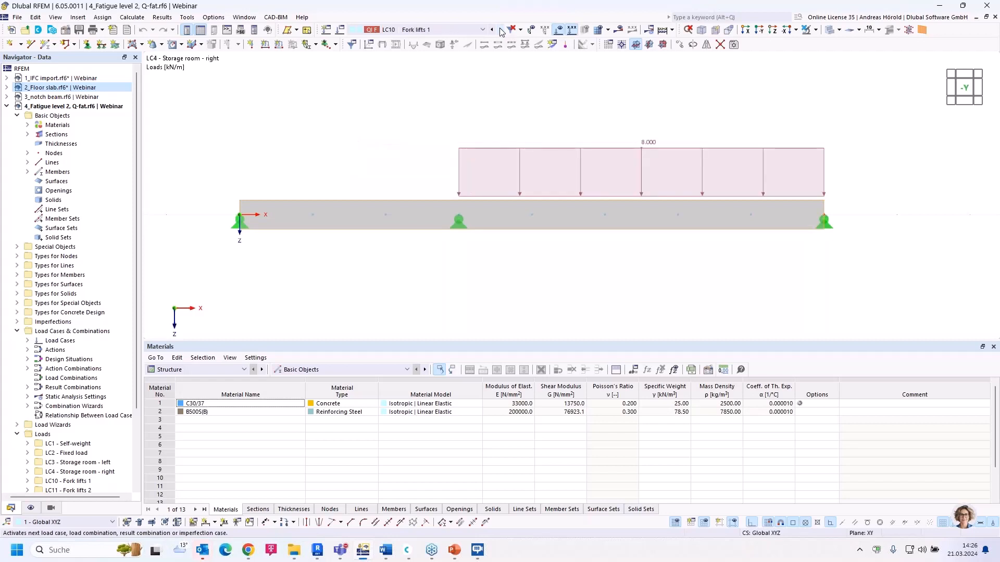
pyautogui.click(501, 31)
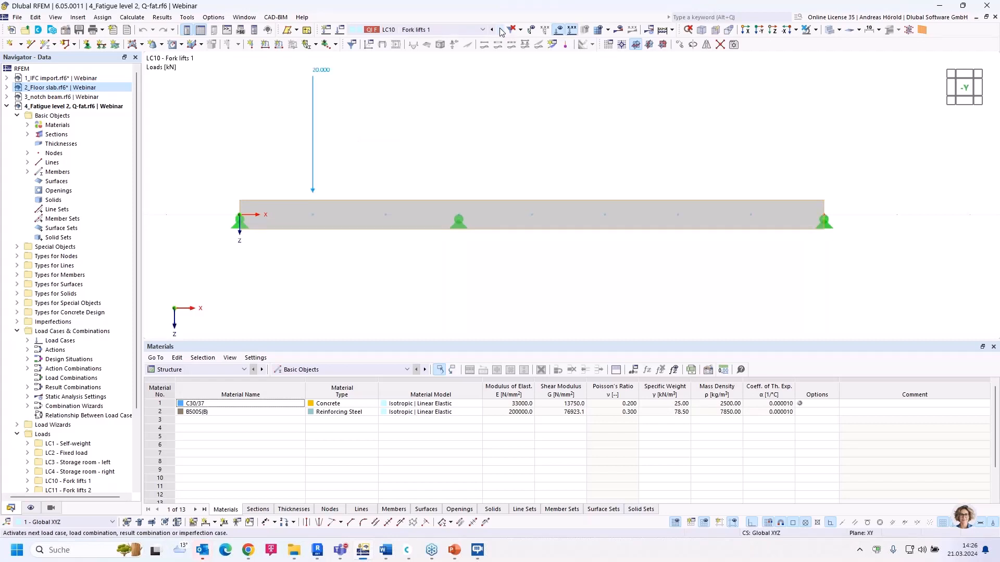
pyautogui.click(501, 30)
pyautogui.click(501, 30)
pyautogui.click(500, 30)
pyautogui.click(501, 31)
pyautogui.click(501, 30)
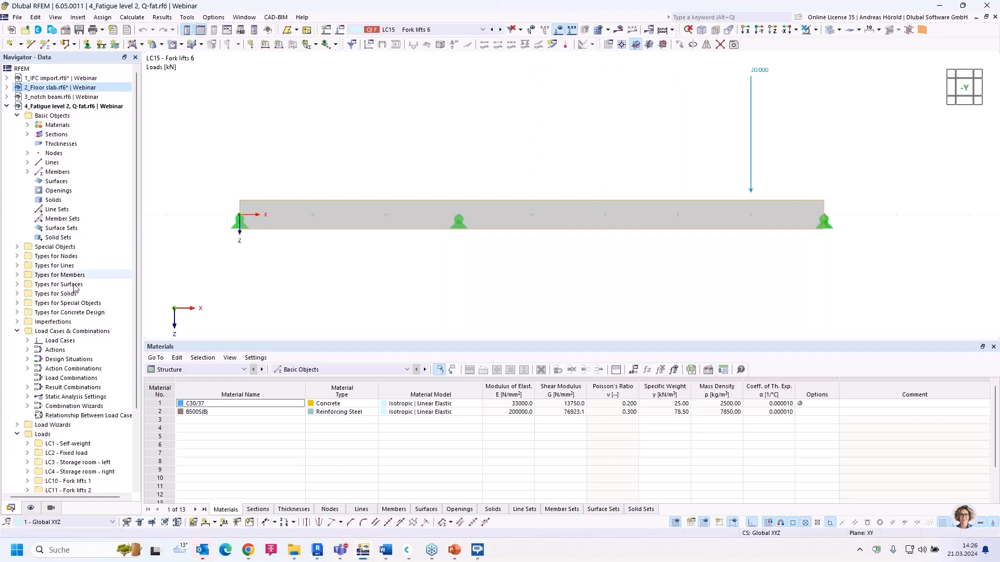
# Open the Load Cases & Combinations settings and check the fatigue load option of LC10 Fork lifts 1.
pyautogui.rightClick(75, 334)
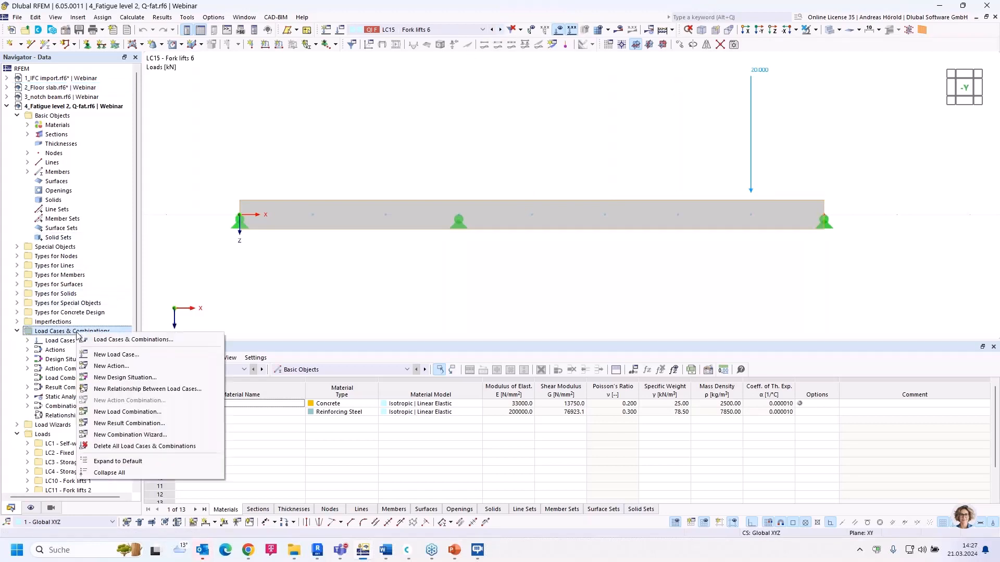
pyautogui.click(136, 341)
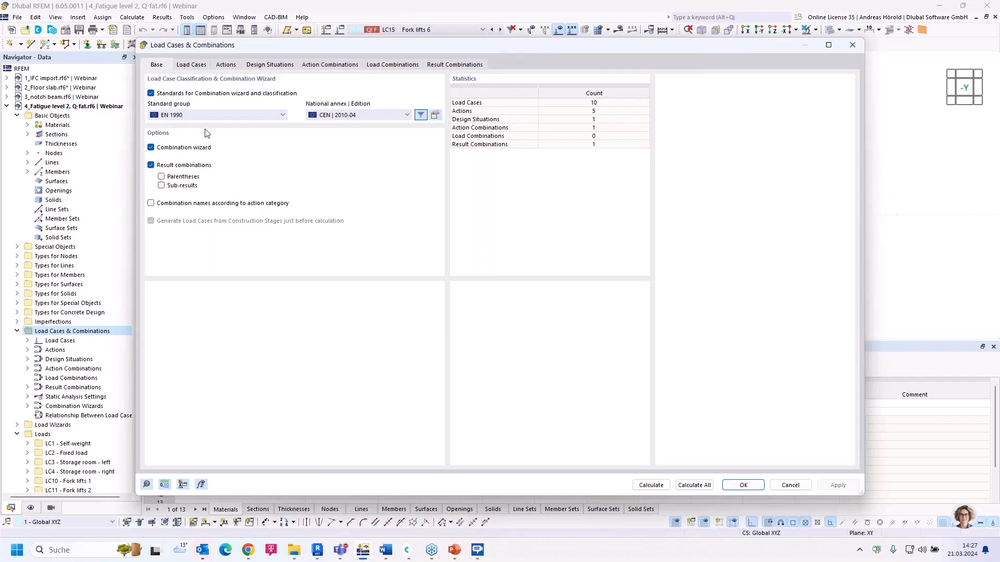
pyautogui.click(190, 66)
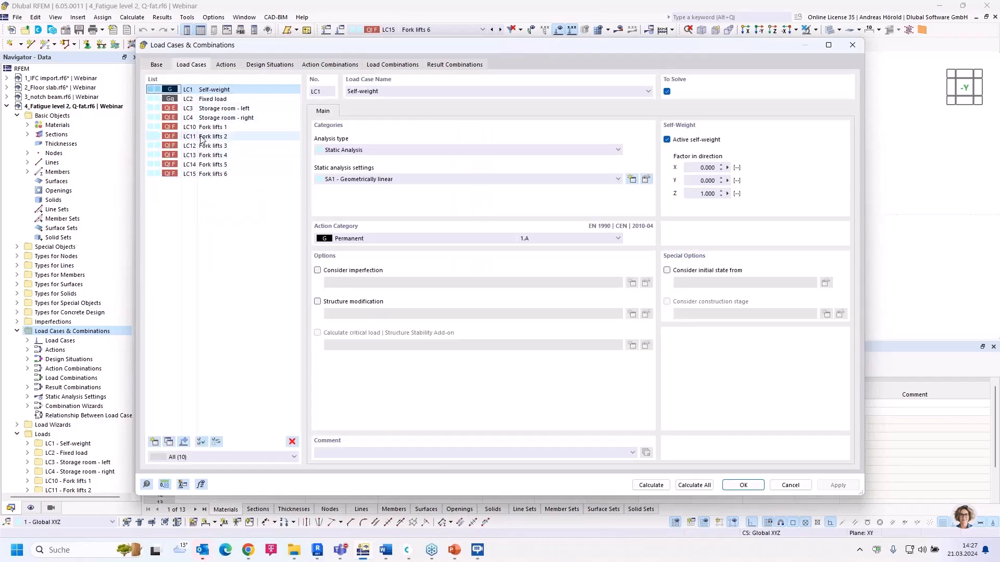
pyautogui.click(202, 128)
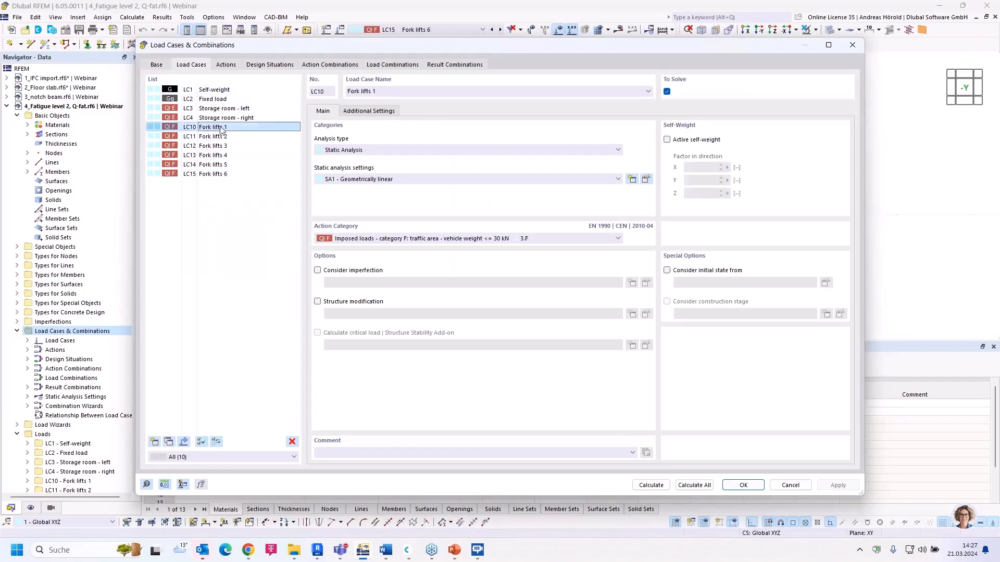
pyautogui.click(367, 112)
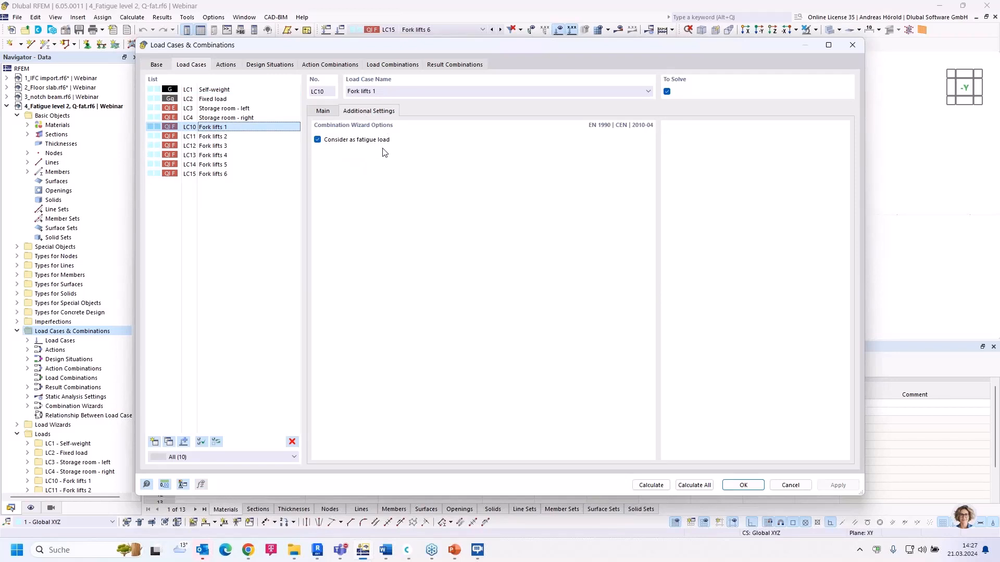
# Check the fatigue load option for load cases LC11 to LC15 and LC4, and review the settings of LC2 and LC1.
pyautogui.click(219, 136)
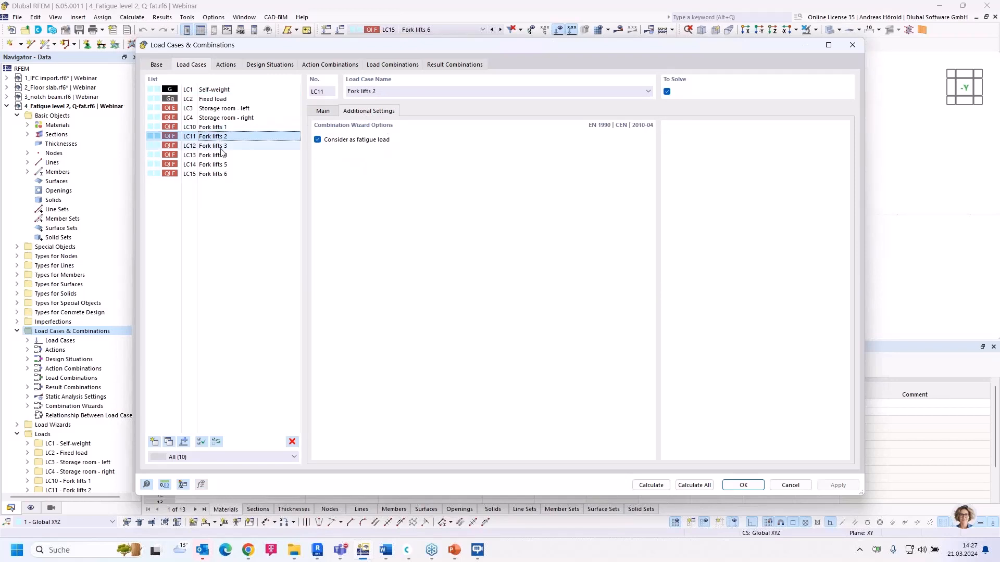
pyautogui.click(221, 146)
pyautogui.click(221, 155)
pyautogui.click(221, 164)
pyautogui.click(221, 174)
pyautogui.click(222, 118)
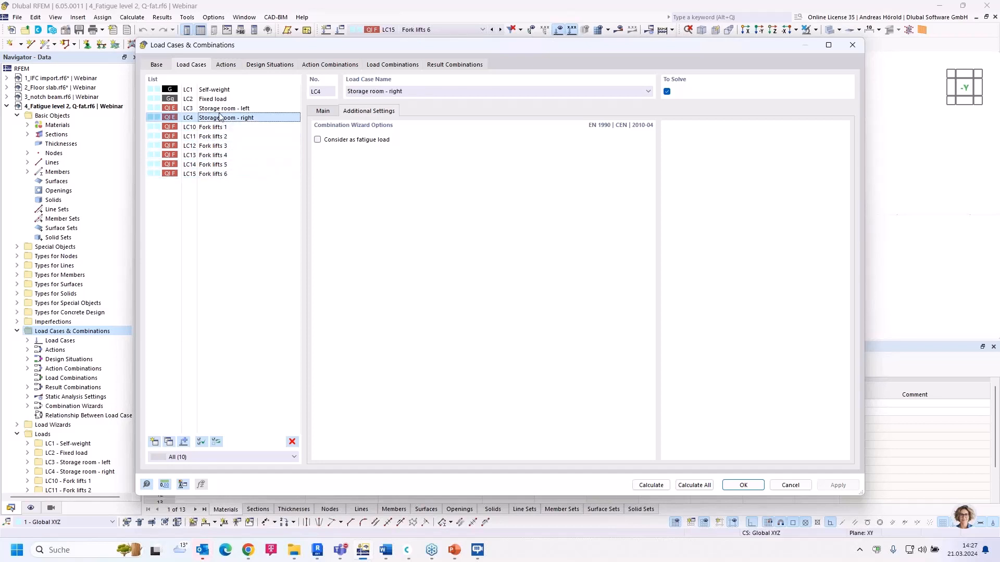
pyautogui.click(216, 99)
pyautogui.click(213, 90)
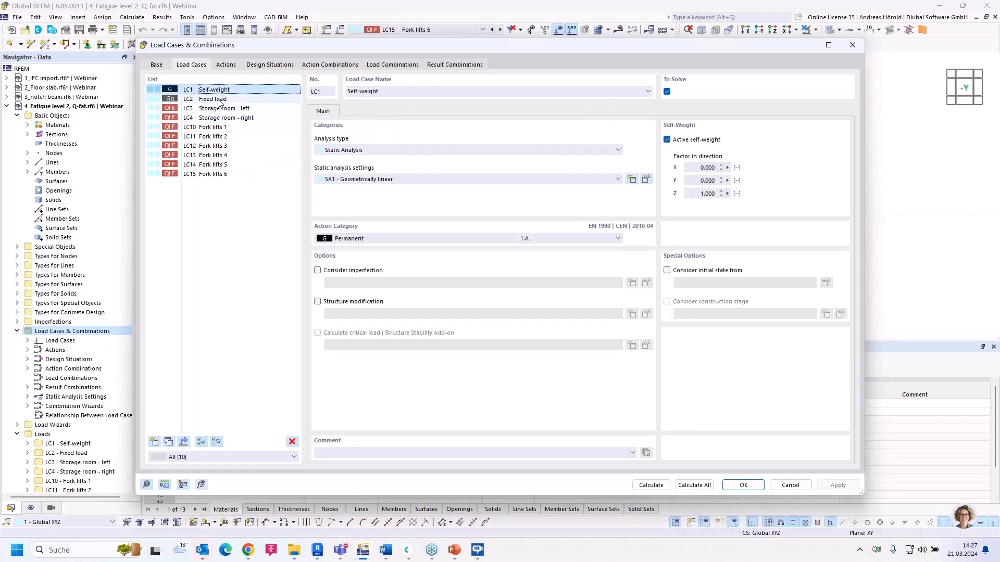
# Review load case LC11, the fatigue action A5 and the type options of design situation DS1.
pyautogui.click(212, 137)
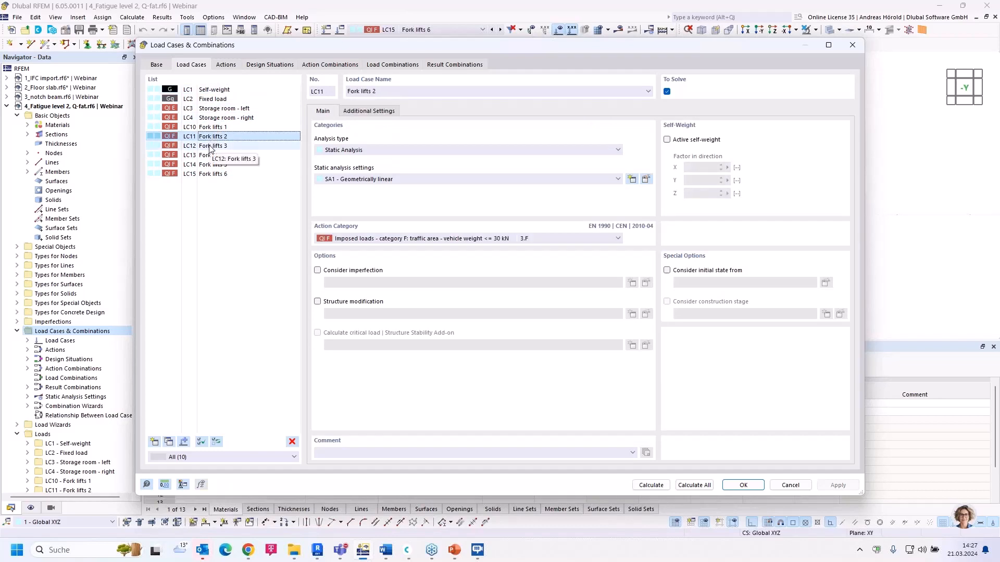
pyautogui.click(226, 65)
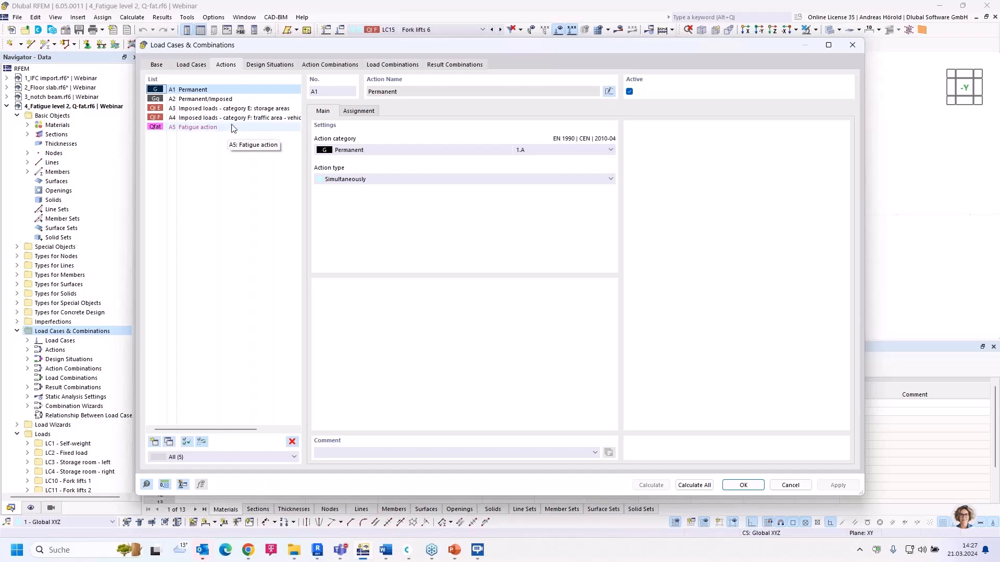
pyautogui.click(227, 130)
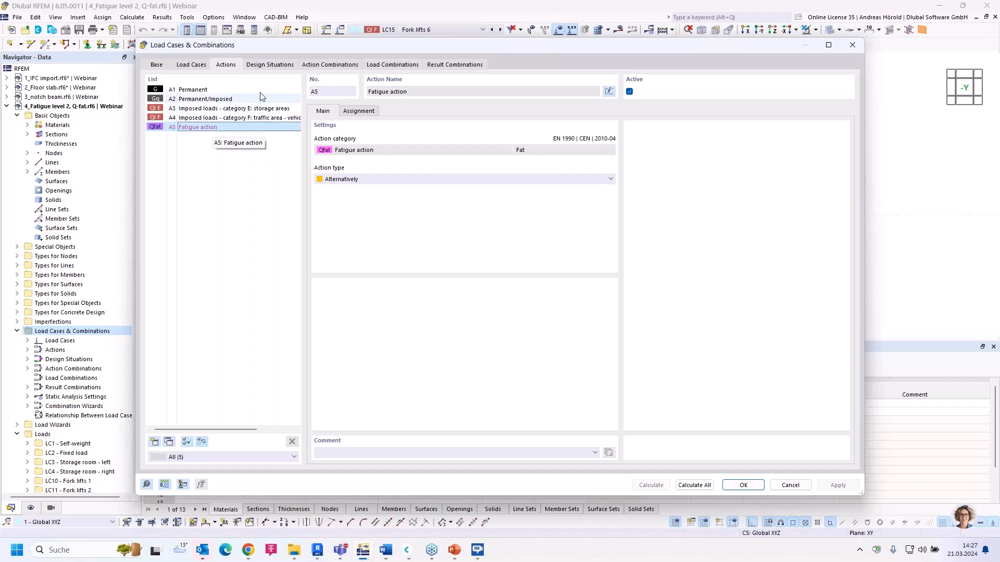
pyautogui.click(271, 65)
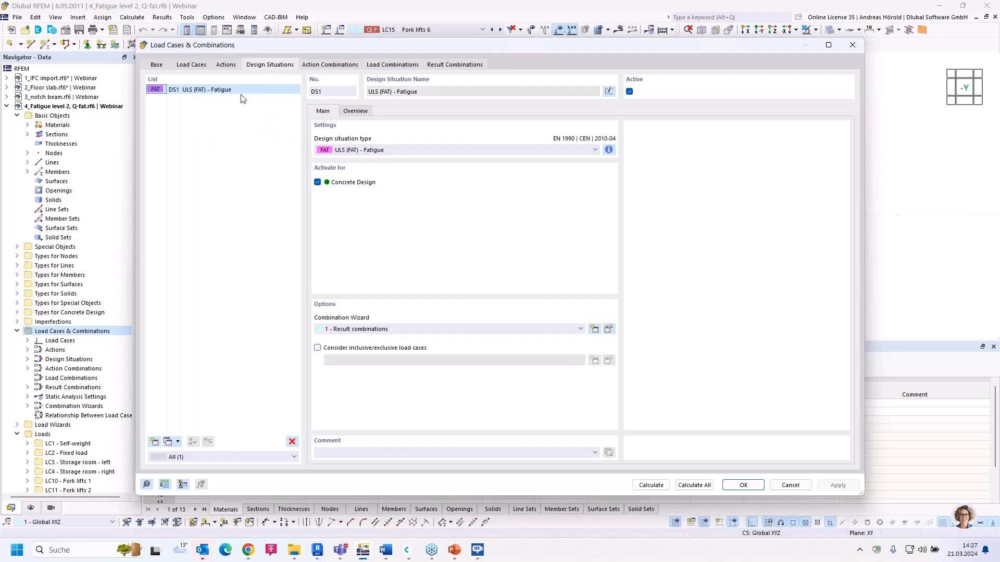
pyautogui.click(470, 150)
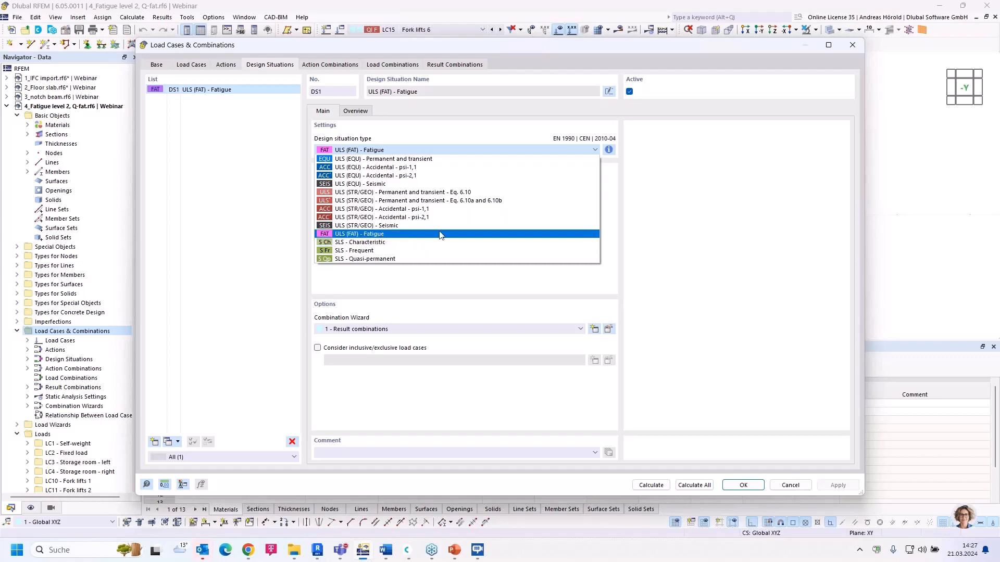
pyautogui.click(617, 223)
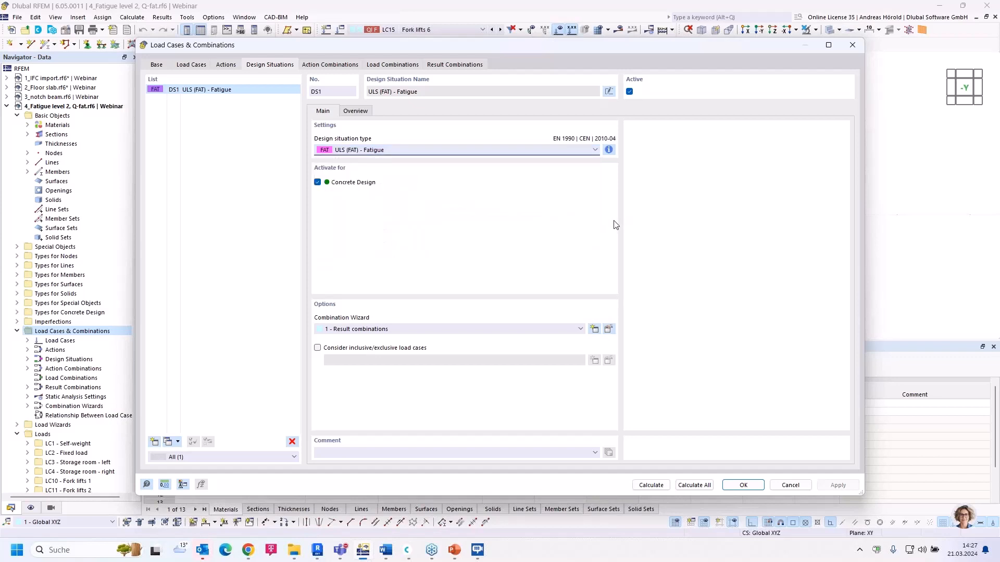
# Check the combination assigned to DS1 and the combination rules for ULS (FAT) - Fatigue, and close the load case settings.
pyautogui.click(354, 112)
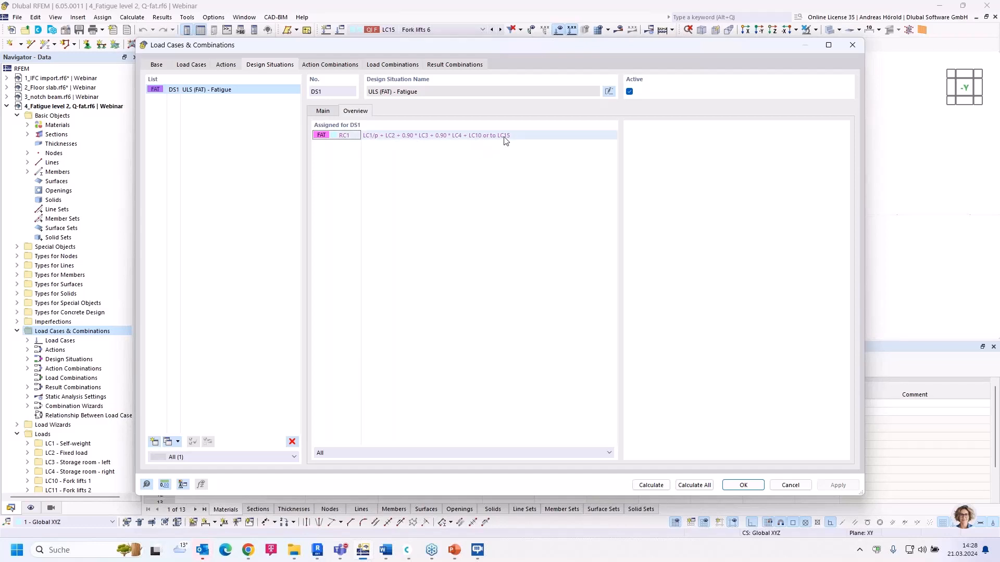
pyautogui.click(323, 112)
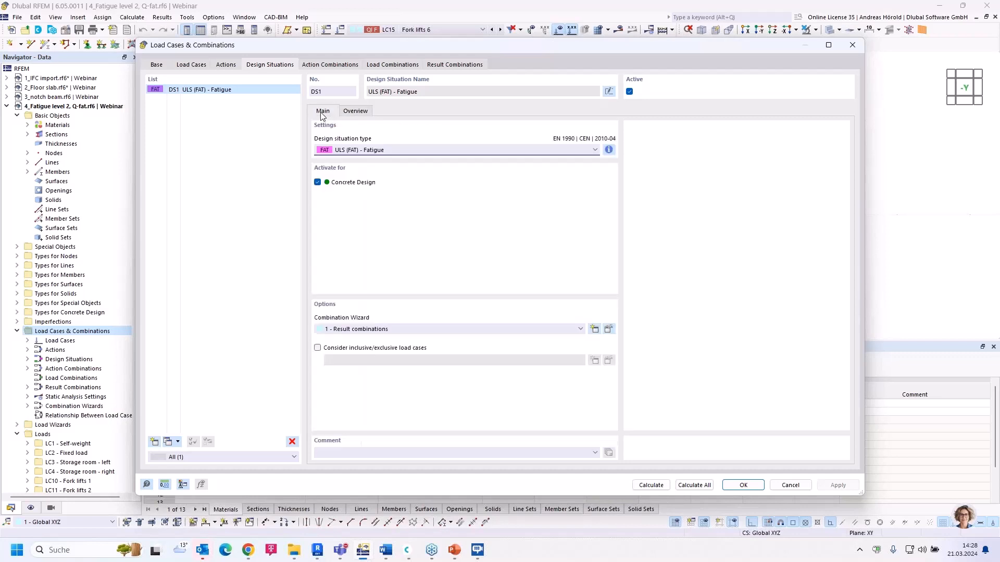
pyautogui.click(611, 150)
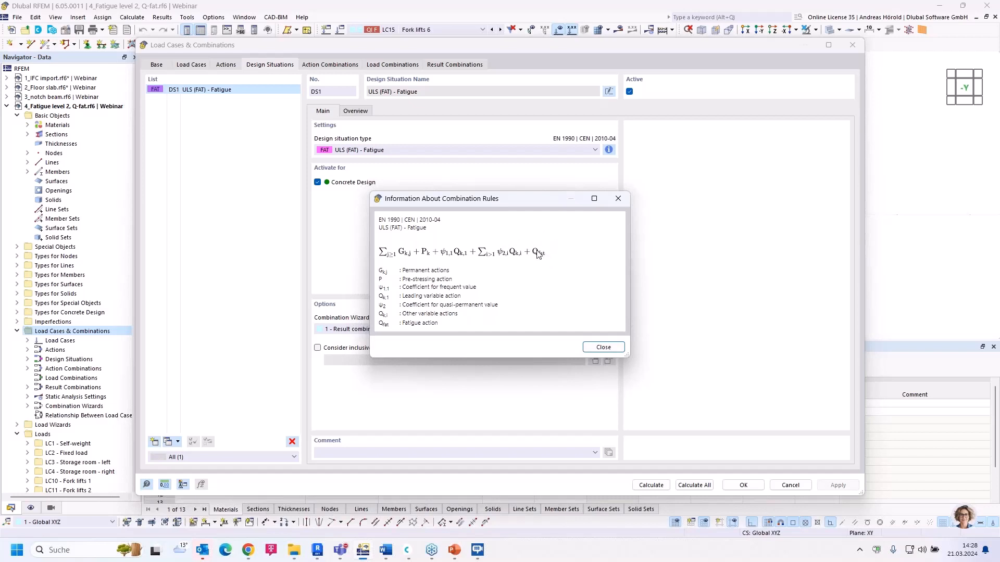
pyautogui.click(605, 347)
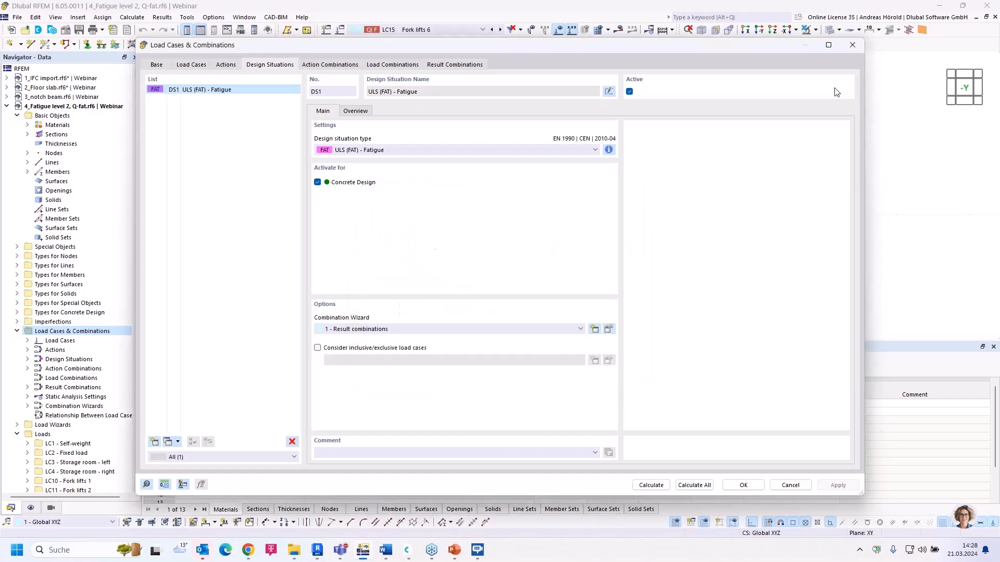
pyautogui.click(853, 46)
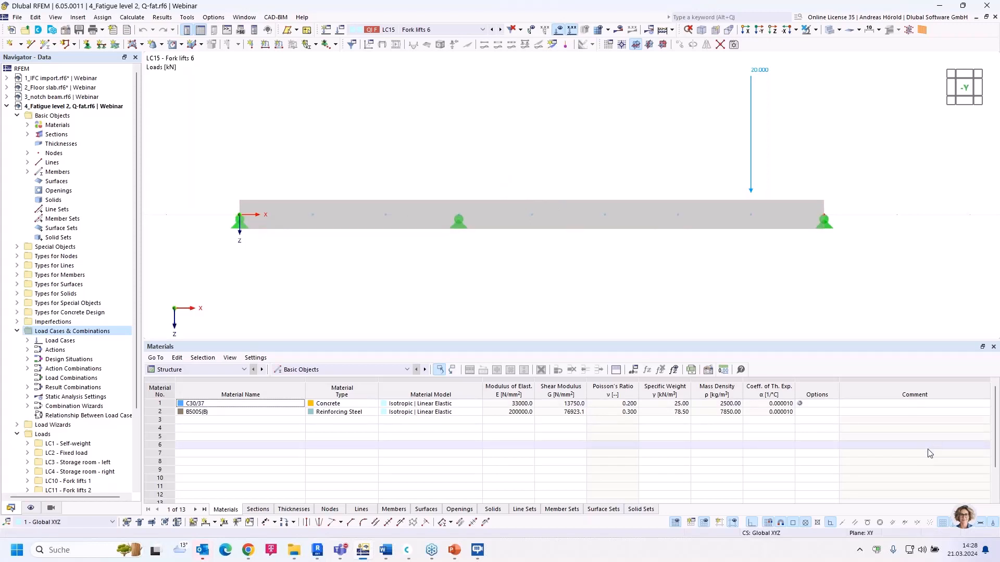
# Open the AI assistant Mia and ask "What can I do if RFEM reports an instability in the structure during the calculation?".
pyautogui.click(964, 518)
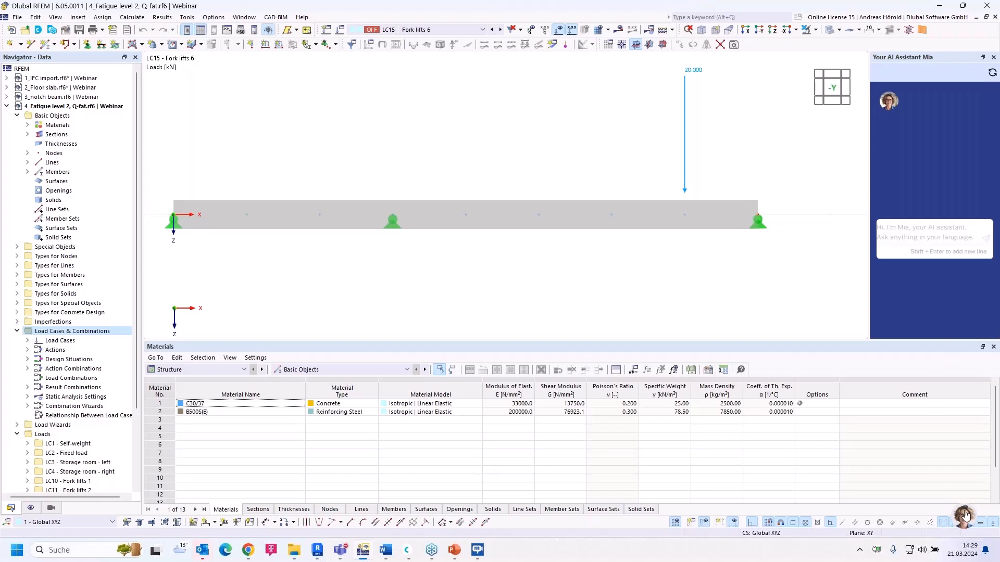
pyautogui.moveTo(964, 516)
pyautogui.mouseDown()
pyautogui.moveTo(962, 501)
pyautogui.moveTo(784, 365)
pyautogui.moveTo(1, 343)
pyautogui.moveTo(344, 416)
pyautogui.moveTo(384, 538)
pyautogui.moveTo(668, 498)
pyautogui.moveTo(980, 509)
pyautogui.mouseUp()
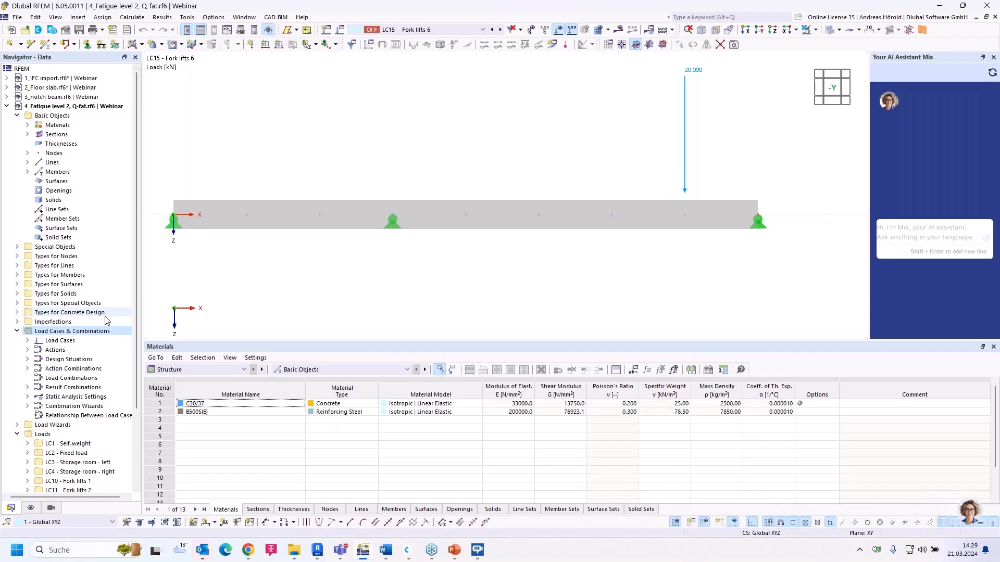
pyautogui.click(268, 31)
pyautogui.click(268, 31)
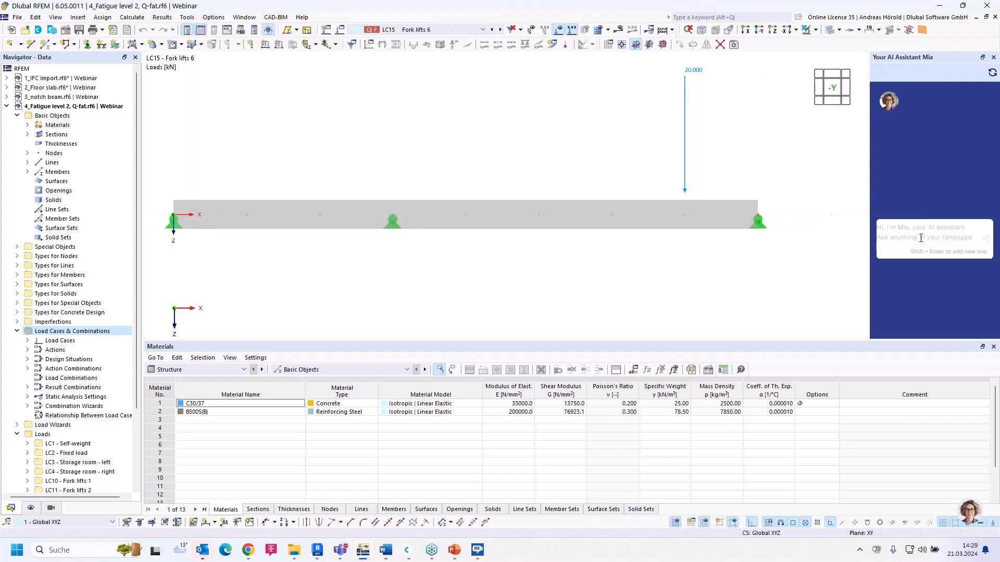
pyautogui.click(268, 31)
pyautogui.click(268, 31)
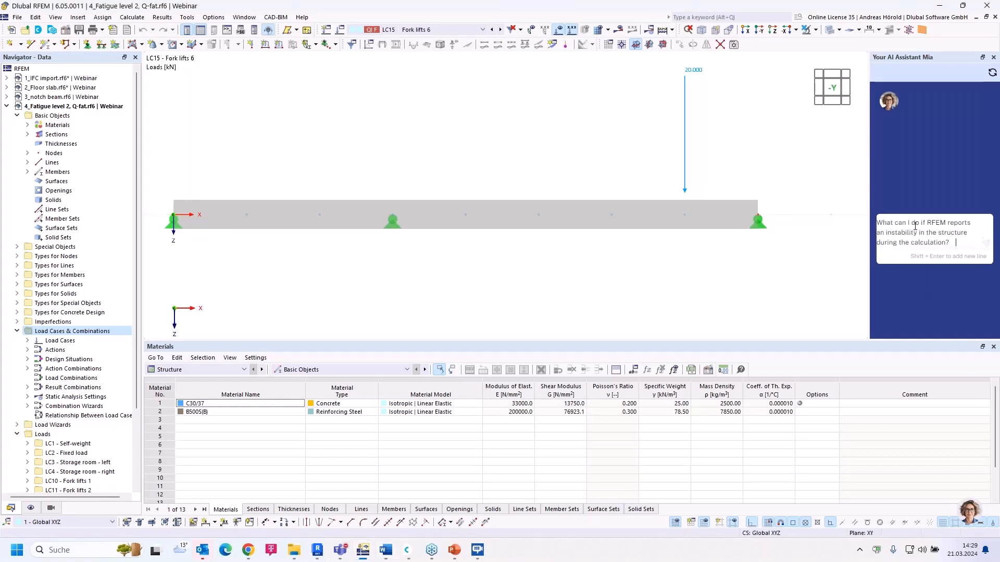
pyautogui.press('Return')
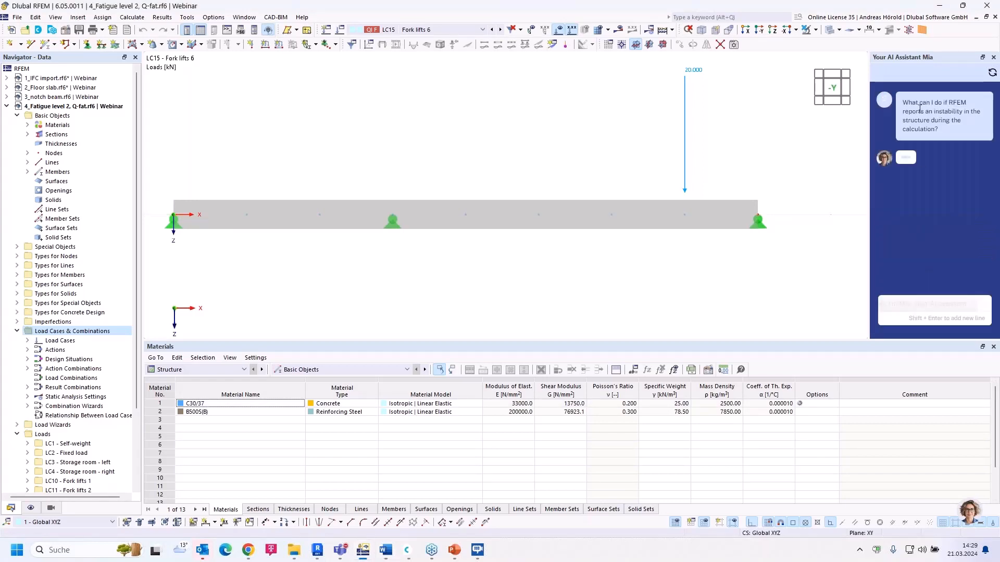
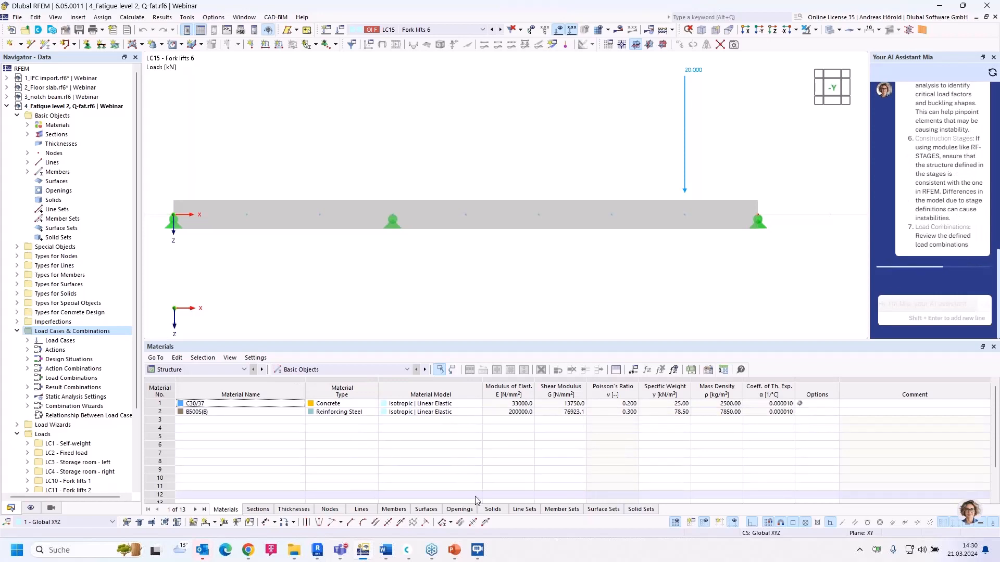
# Open the model 5_Timber panel wall from Dlubal Center, enlarge its model view and close the AI assistant.
pyautogui.click(406, 553)
pyautogui.doubleClick(369, 239)
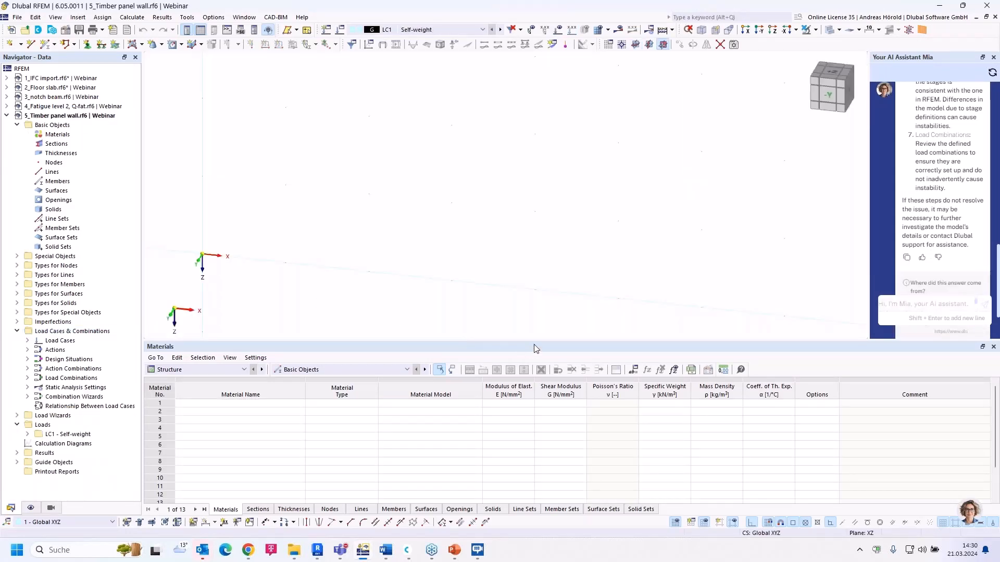
pyautogui.moveTo(539, 340); pyautogui.dragTo(538, 426)
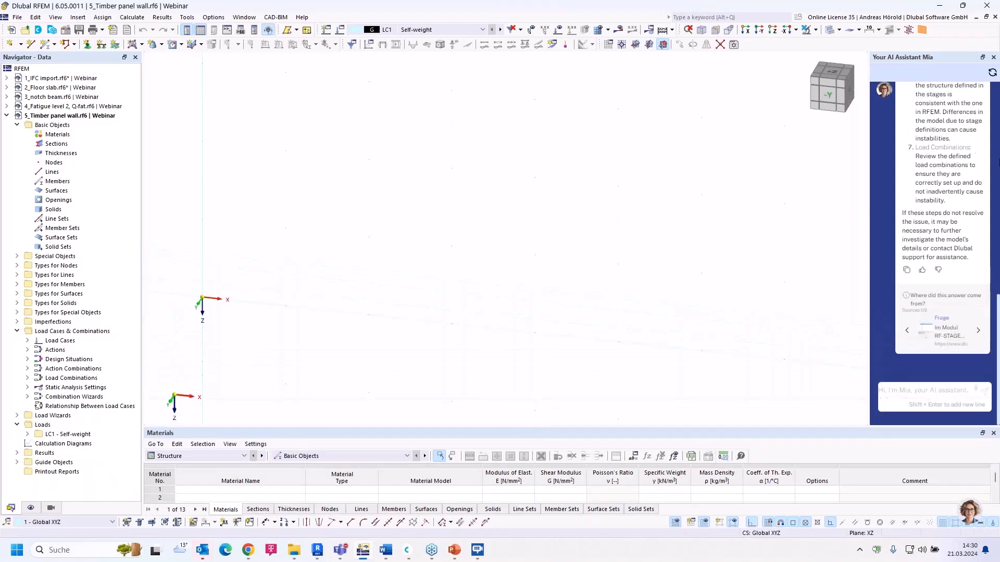
pyautogui.click(969, 513)
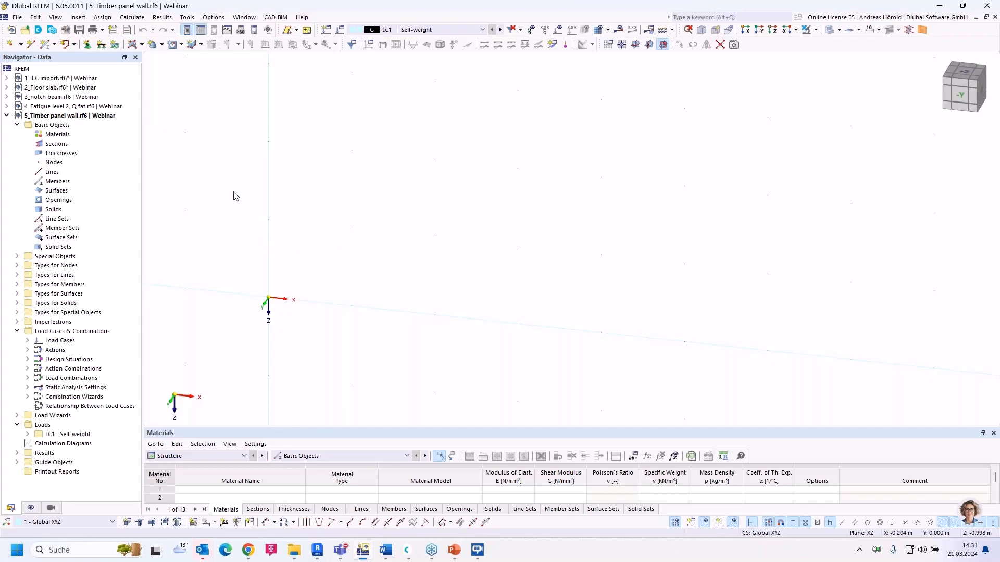
# Start a new rectangular surface and create a new thickness of type Beam Panel for it.
pyautogui.click(142, 45)
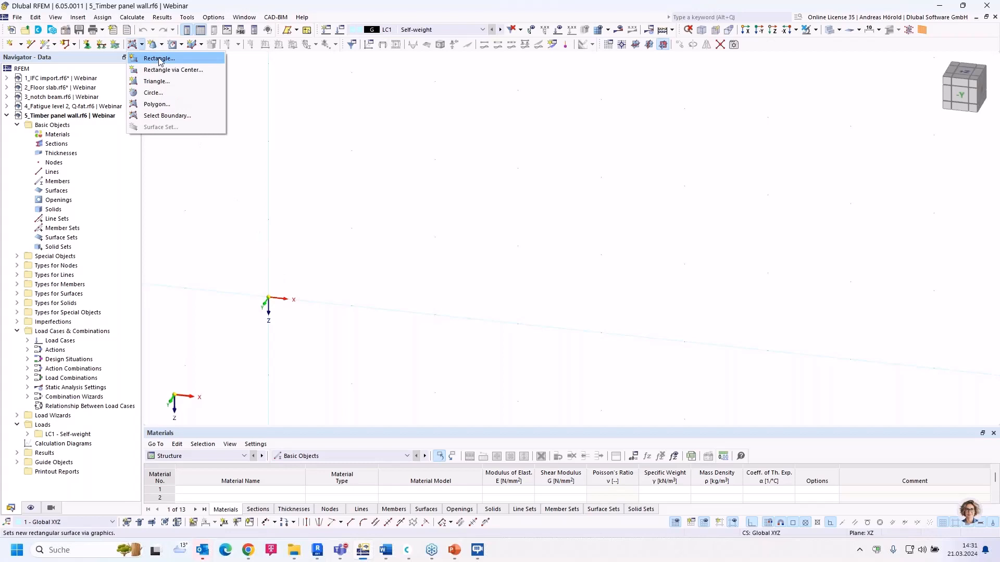
pyautogui.click(159, 59)
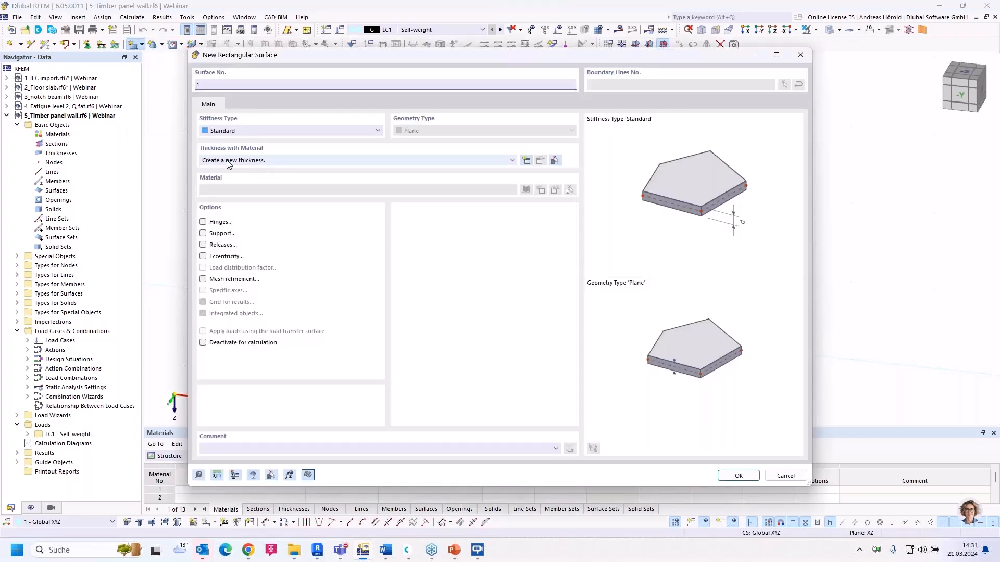
pyautogui.click(526, 161)
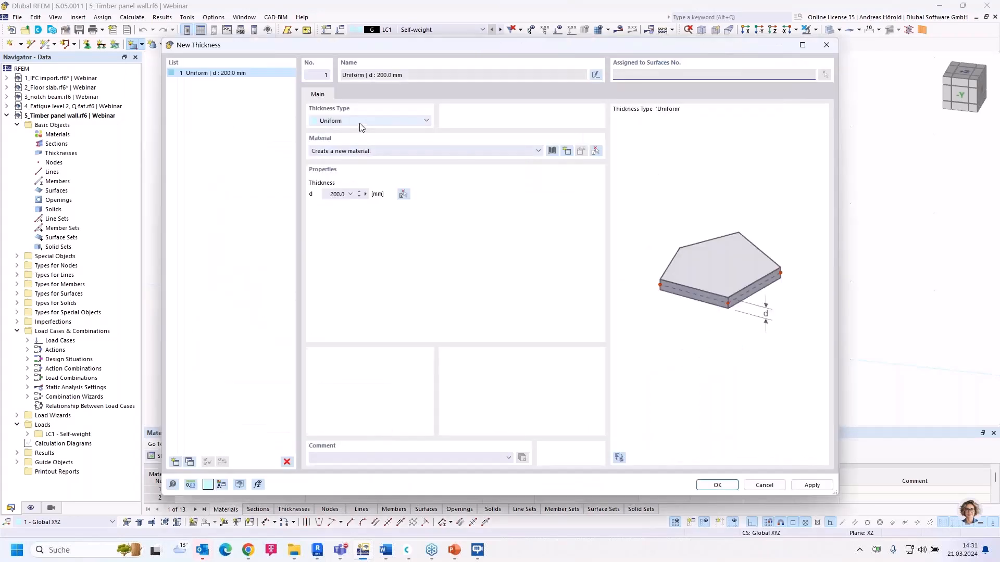
pyautogui.click(368, 123)
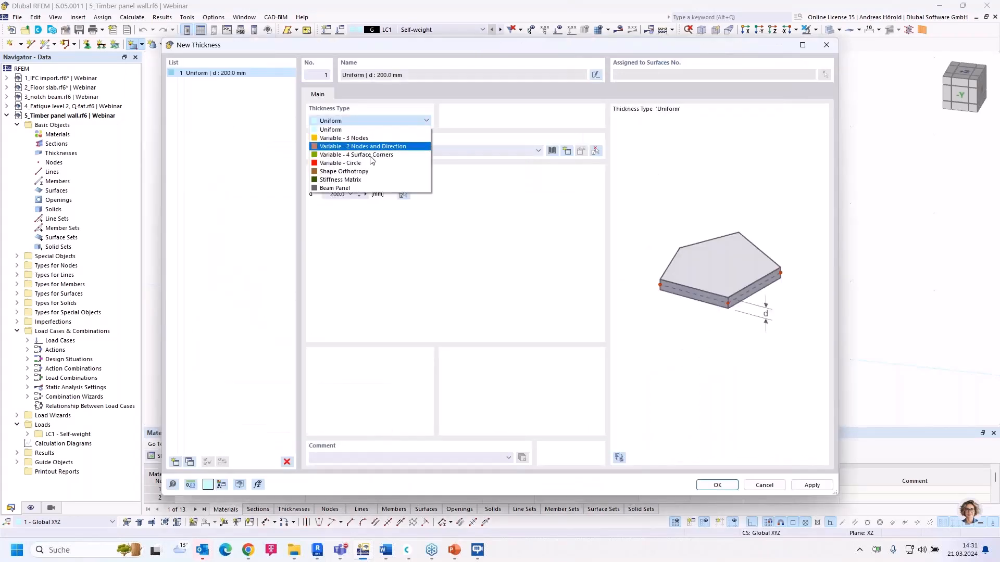
pyautogui.click(361, 188)
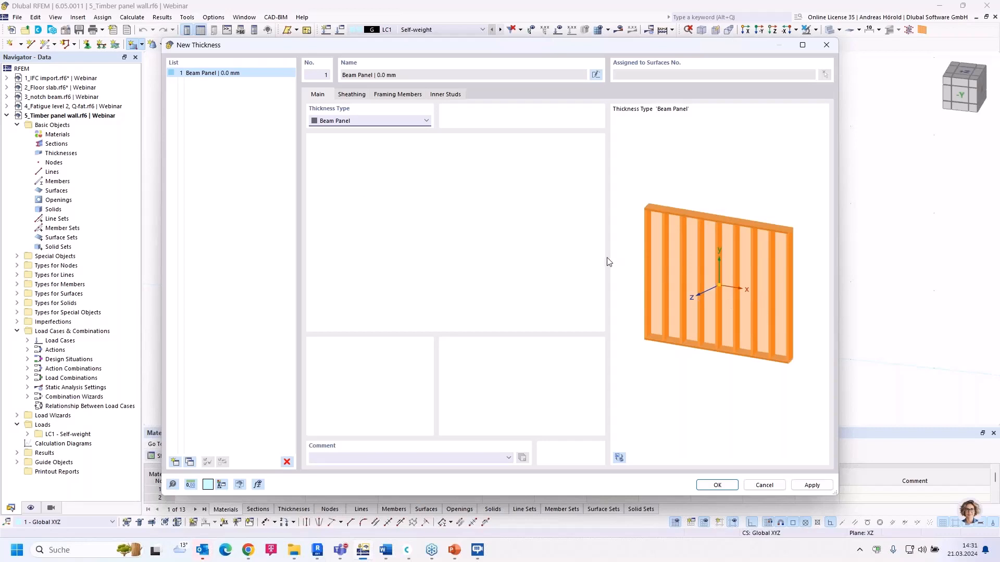
# Assign the timber material OSB (EN 300), OSB/2 and OSB/3 (> 18 - 25 mm) from the library to the front sheathing.
pyautogui.click(350, 97)
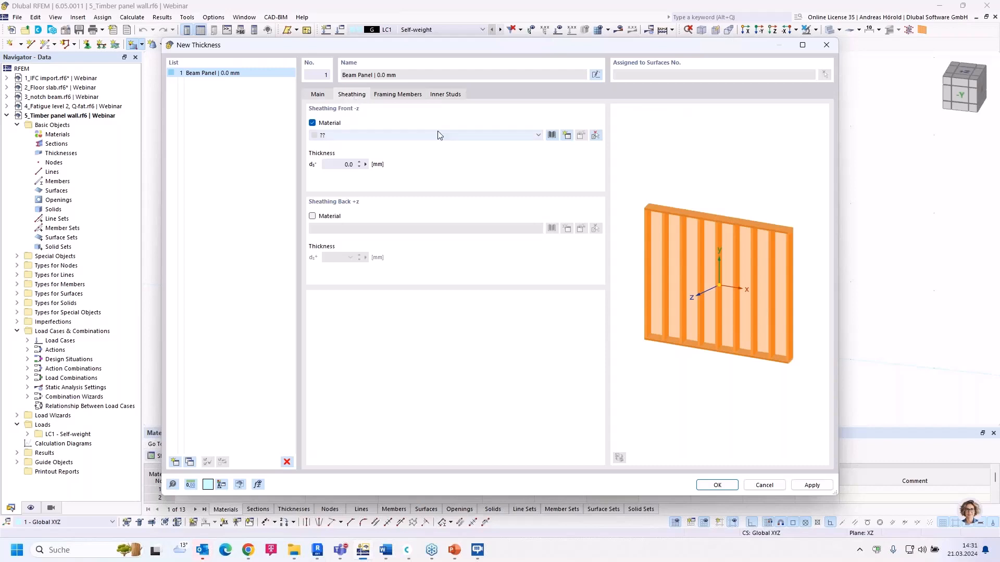
pyautogui.click(552, 136)
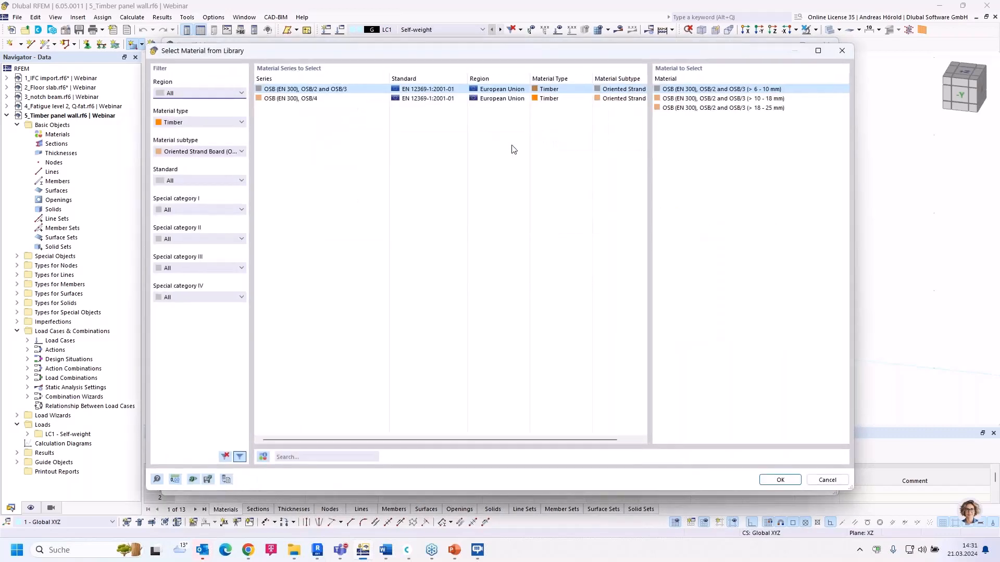
pyautogui.click(223, 123)
pyautogui.click(224, 123)
pyautogui.click(207, 151)
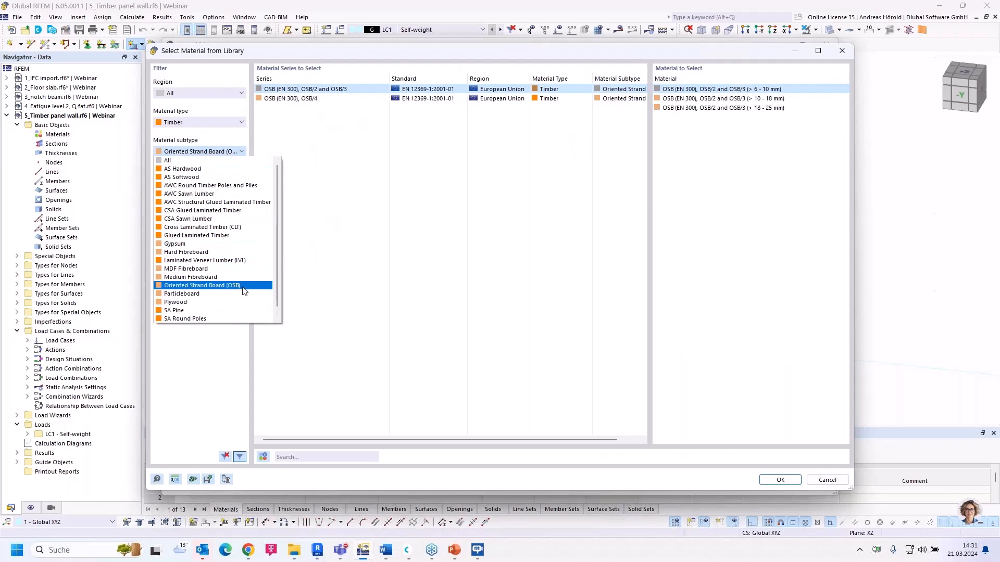
pyautogui.click(246, 291)
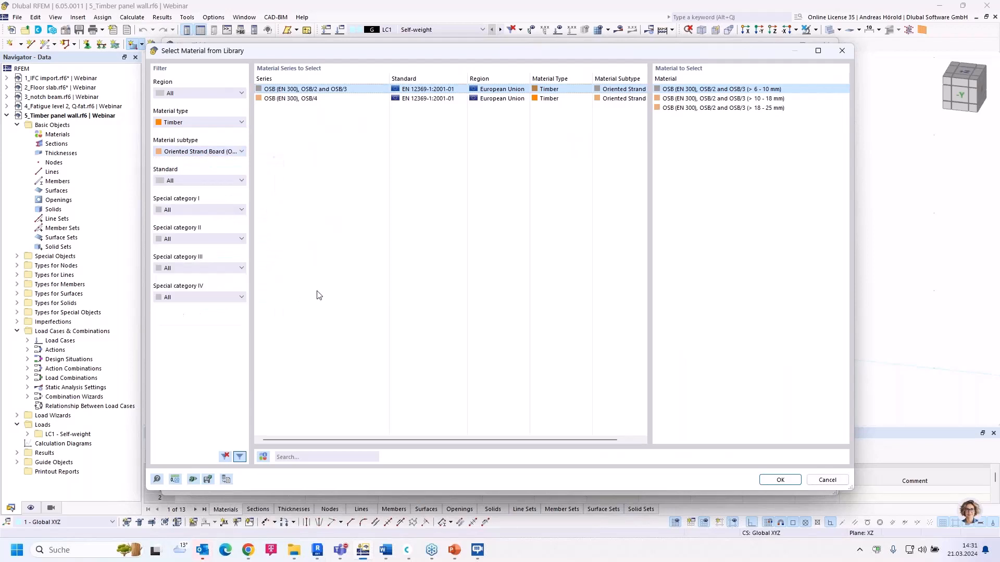
pyautogui.click(734, 109)
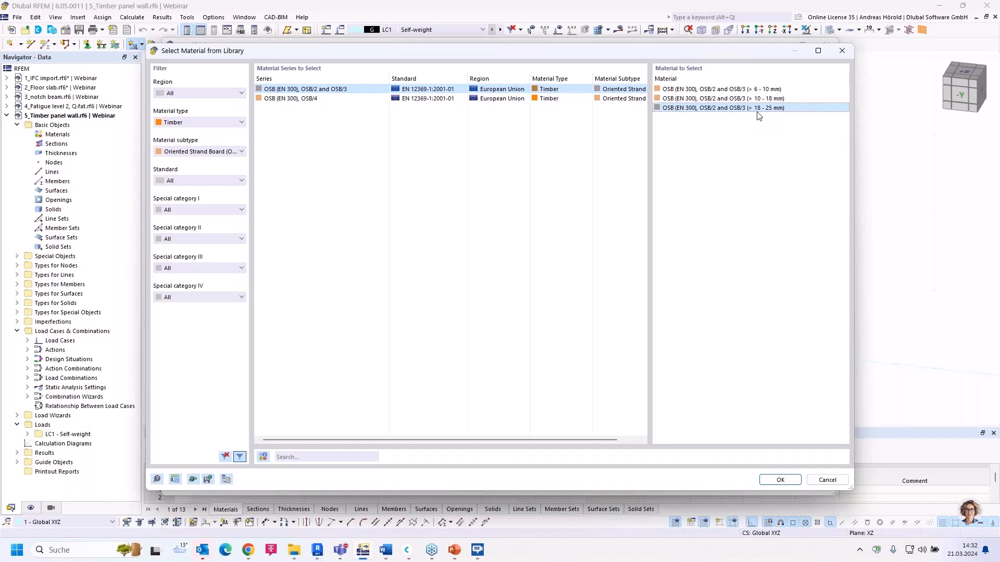
pyautogui.click(778, 480)
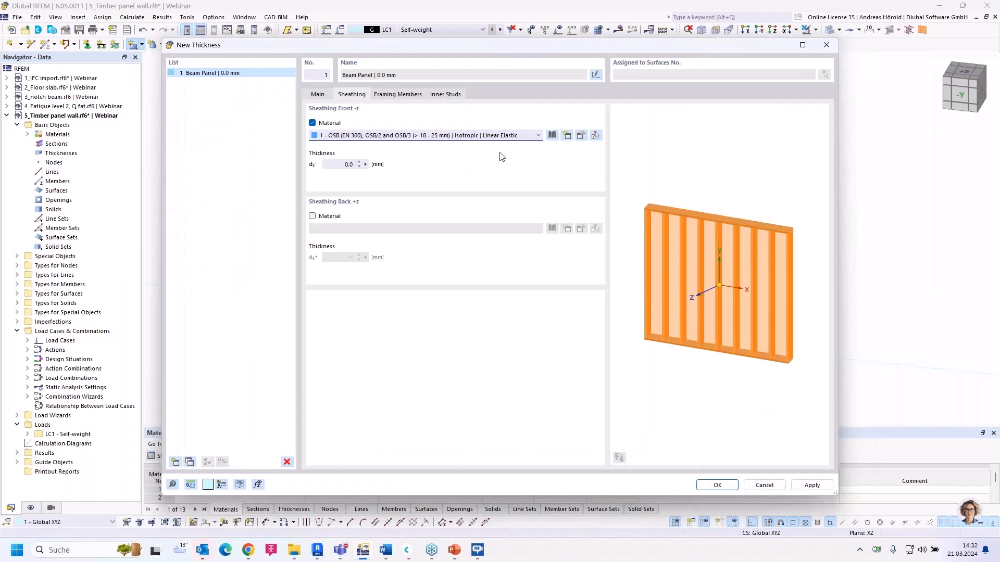
# Change the front sheathing's OSB material model to Orthotropic | Linear Elastic (Surfaces).
pyautogui.click(581, 136)
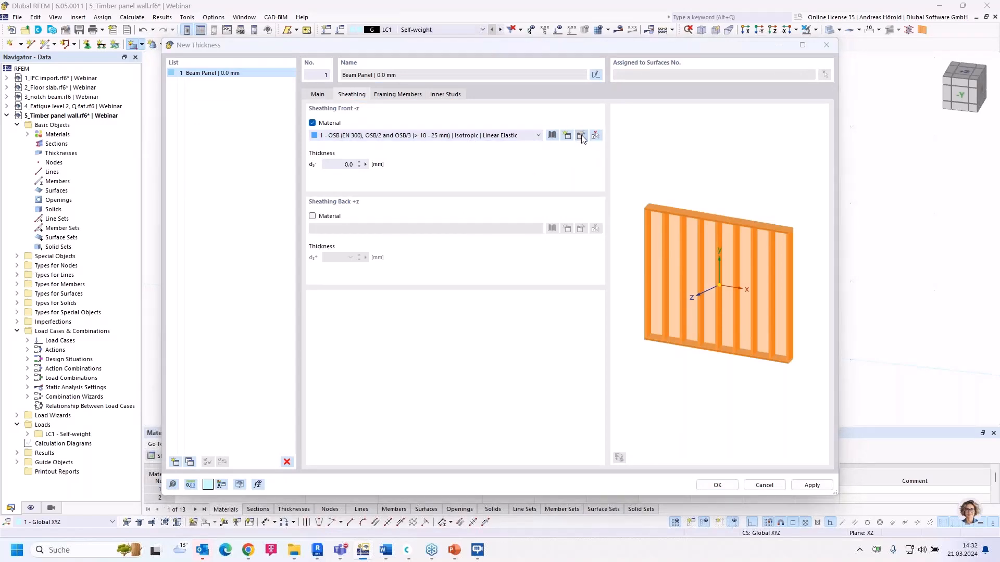
pyautogui.click(382, 172)
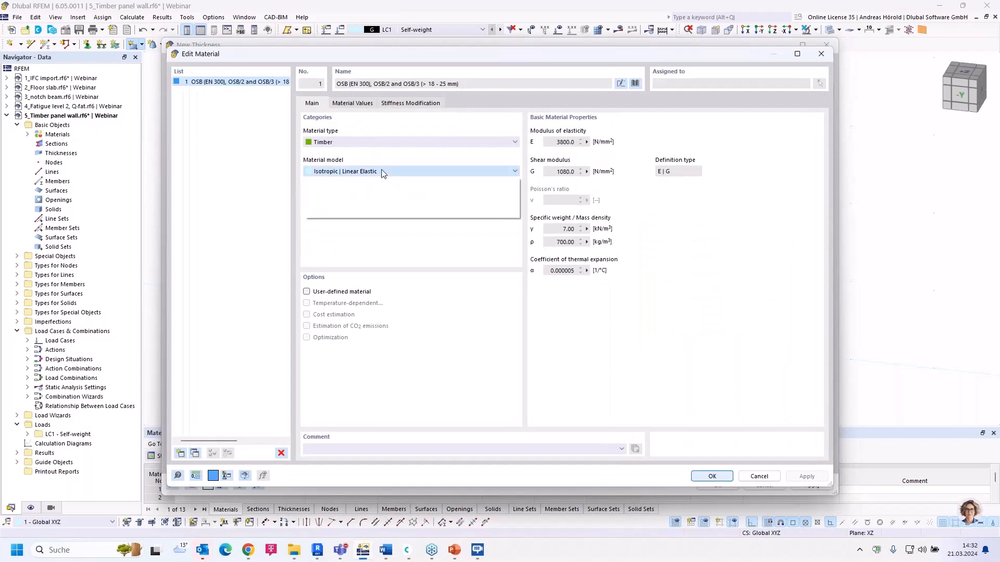
pyautogui.click(384, 189)
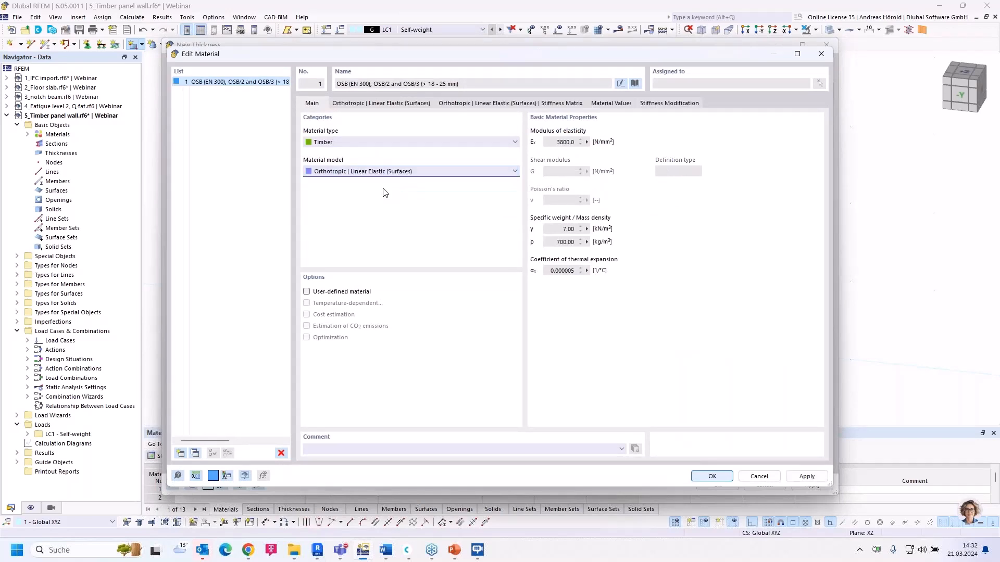
pyautogui.click(711, 476)
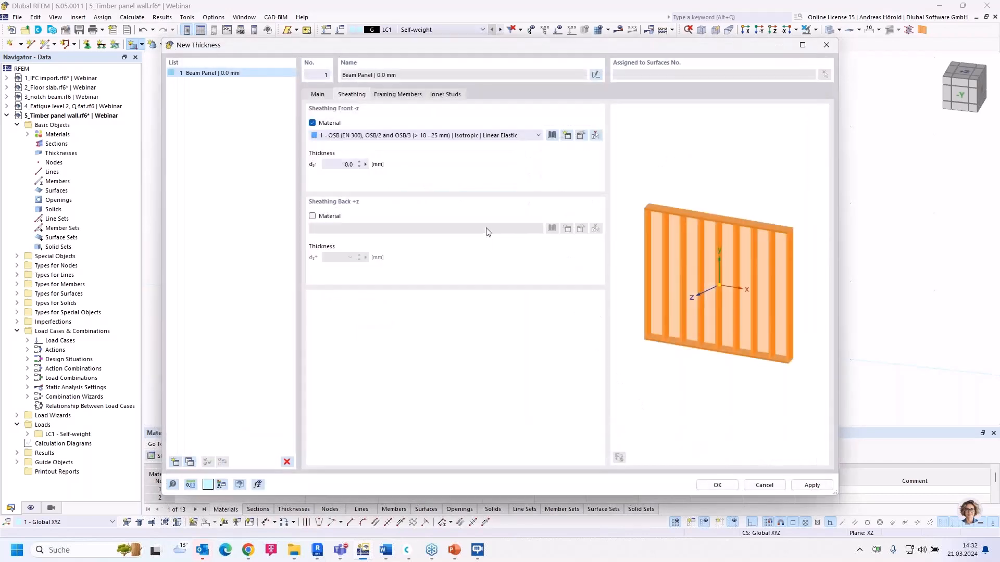
# Set the front sheathing thickness to 19 mm and activate back sheathing in the same OSB material, also 19 mm thick.
pyautogui.moveTo(339, 165); pyautogui.dragTo(383, 171)
pyautogui.write('19')
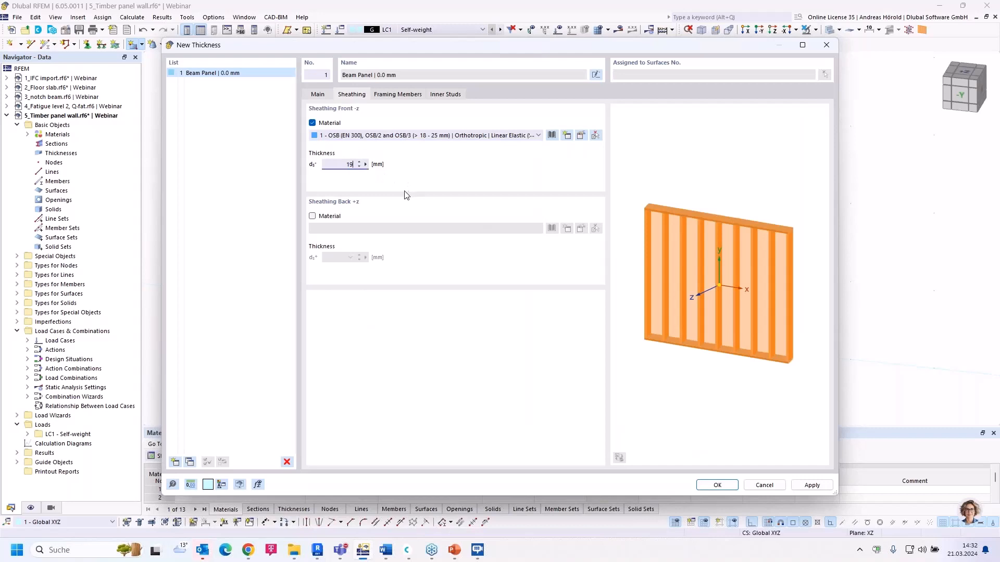
pyautogui.click(312, 216)
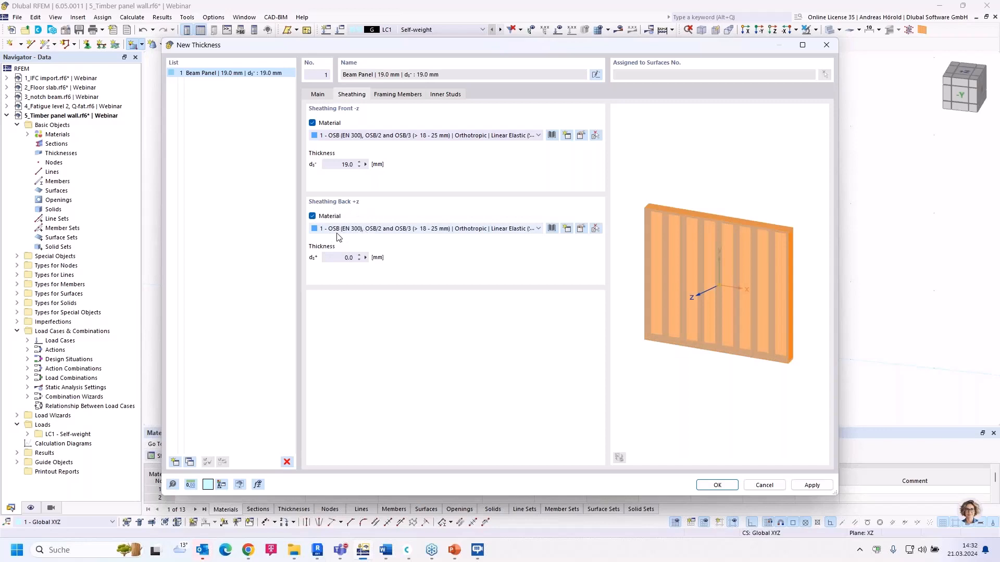
pyautogui.click(348, 257)
pyautogui.write('19')
# Pick the parametric massive rectangle from the section library for the +/-y framing members.
pyautogui.click(409, 96)
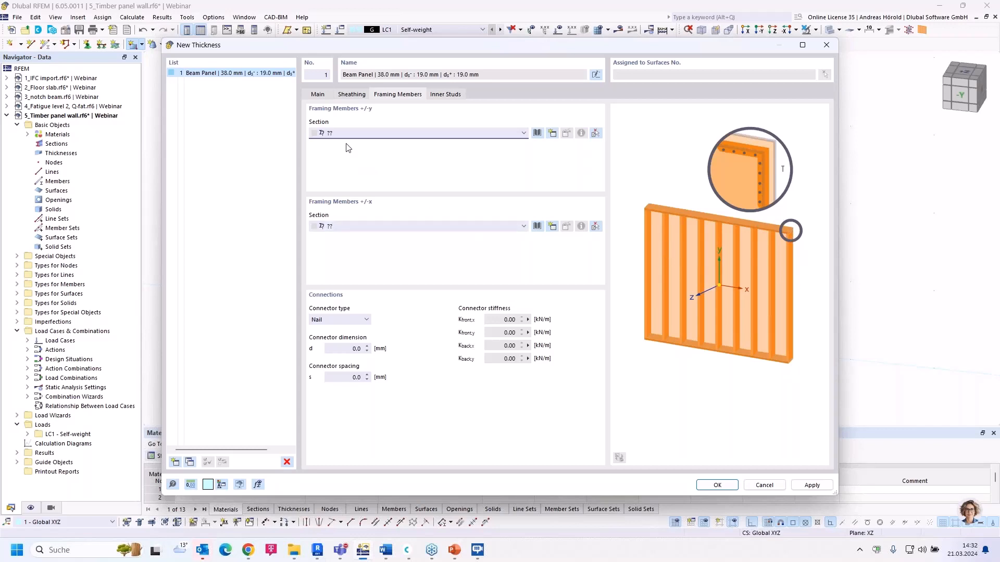
pyautogui.click(536, 134)
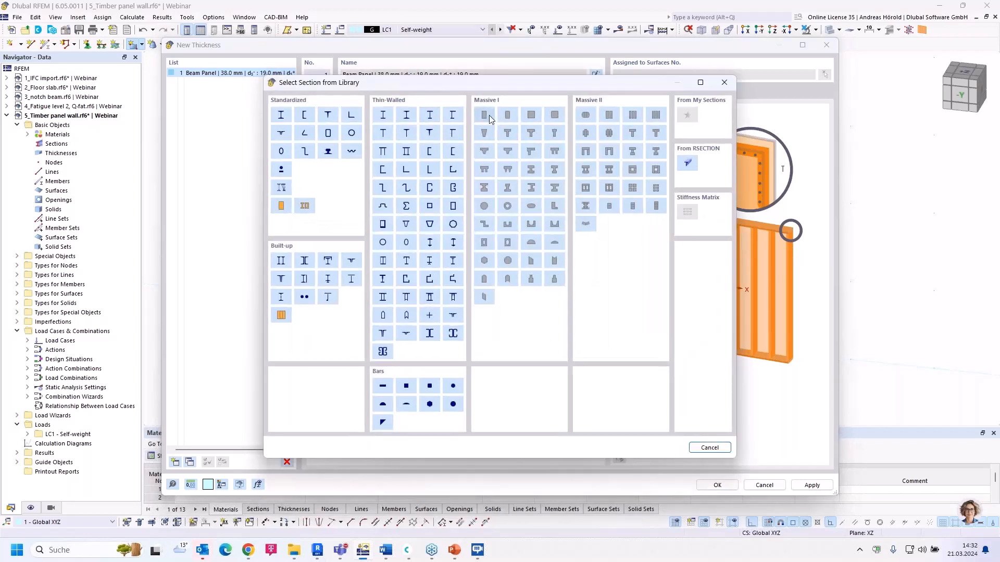
pyautogui.click(484, 115)
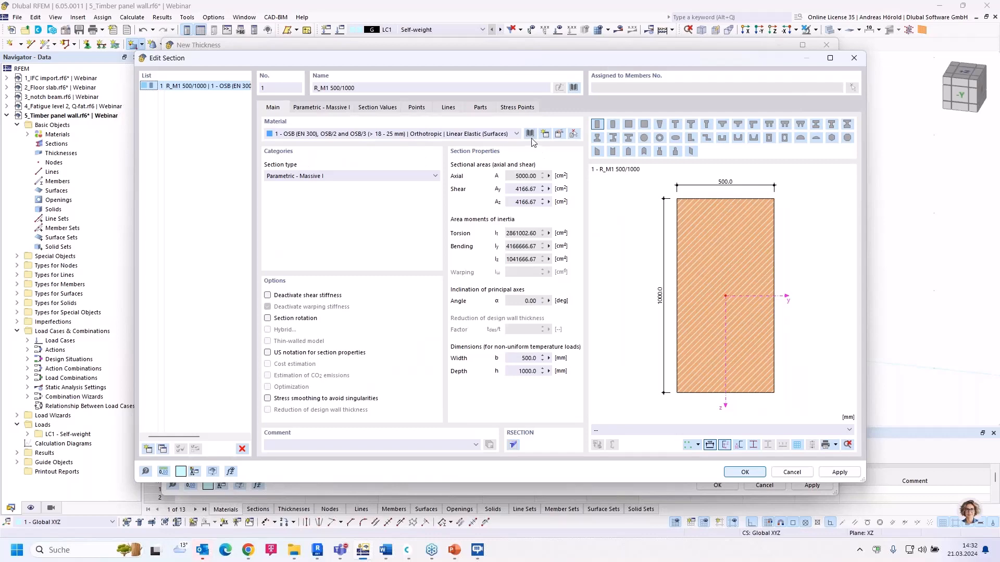
# Assign the solid timber material Softwood C, C24 per EN 338:2016-04, from the library to the framing section.
pyautogui.click(529, 134)
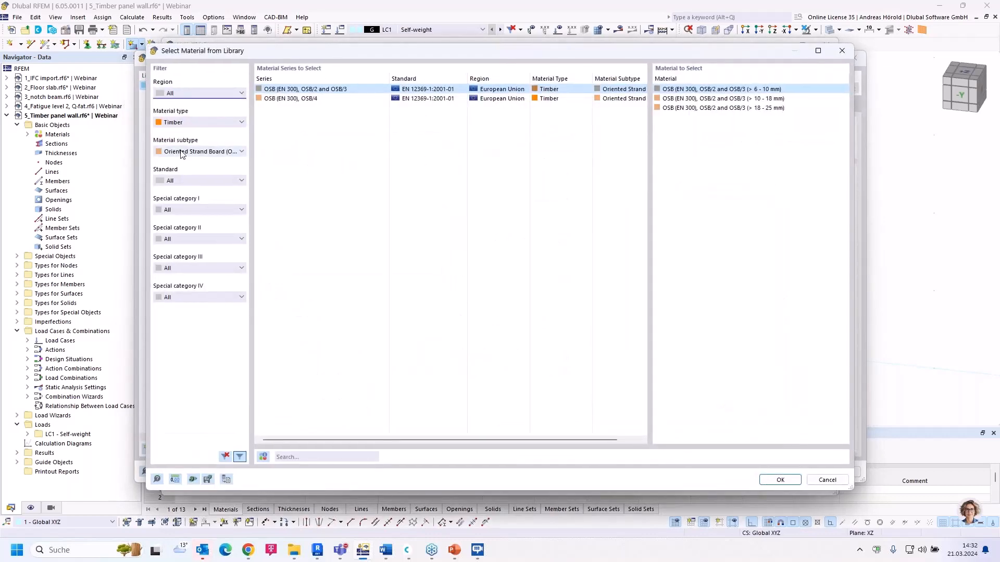
pyautogui.click(189, 151)
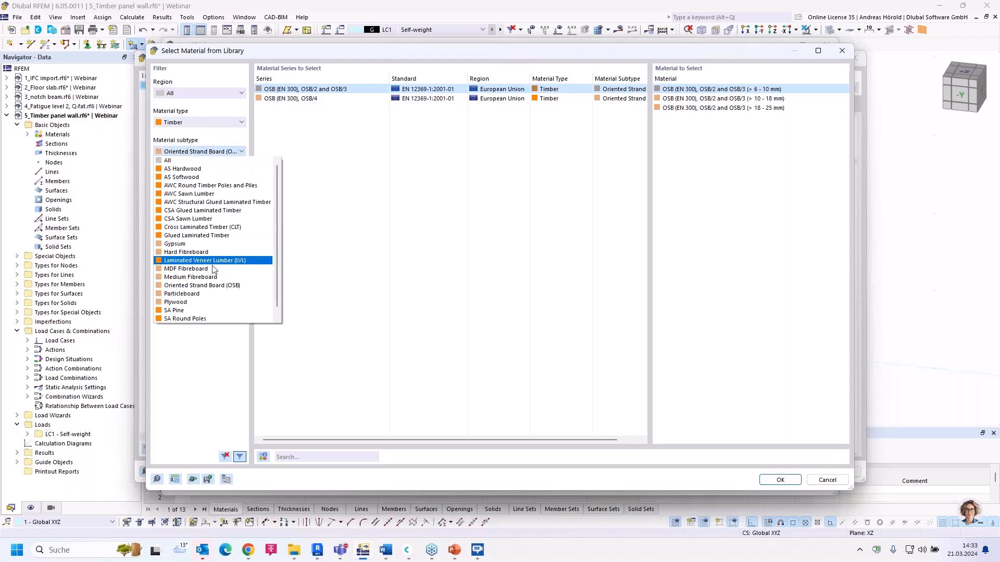
pyautogui.scroll(-1, 208, 320)
pyautogui.click(202, 319)
pyautogui.click(203, 181)
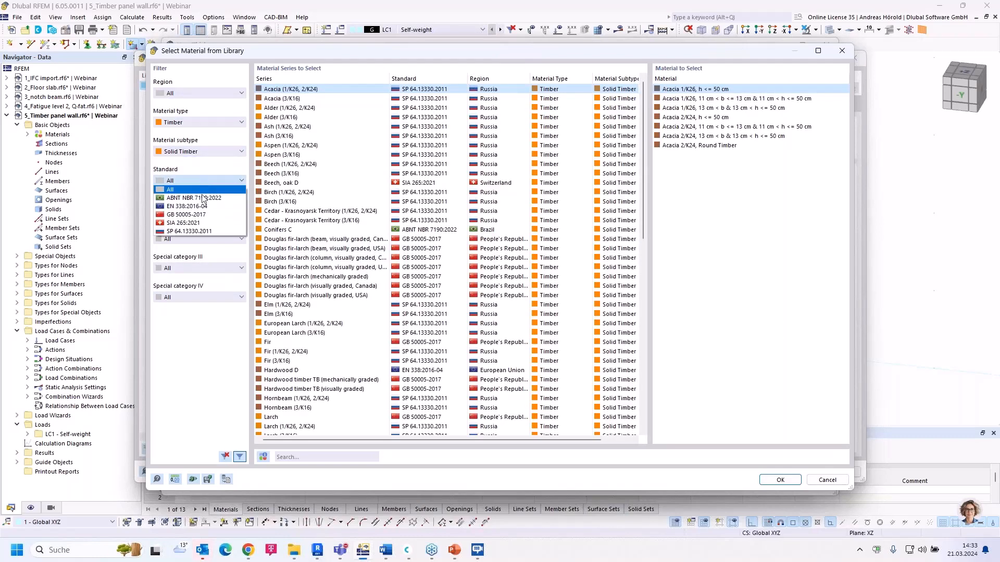
pyautogui.click(202, 208)
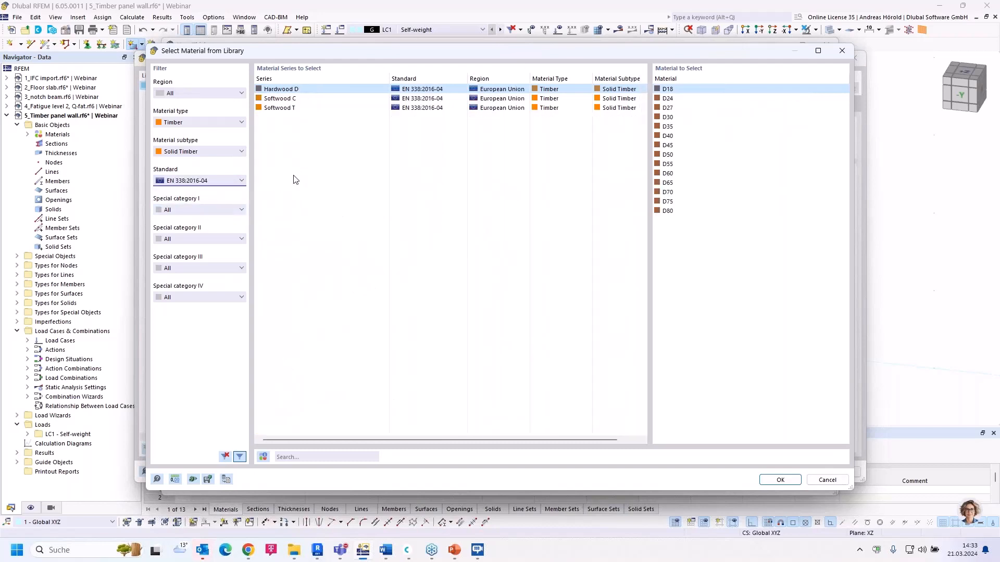
pyautogui.click(290, 98)
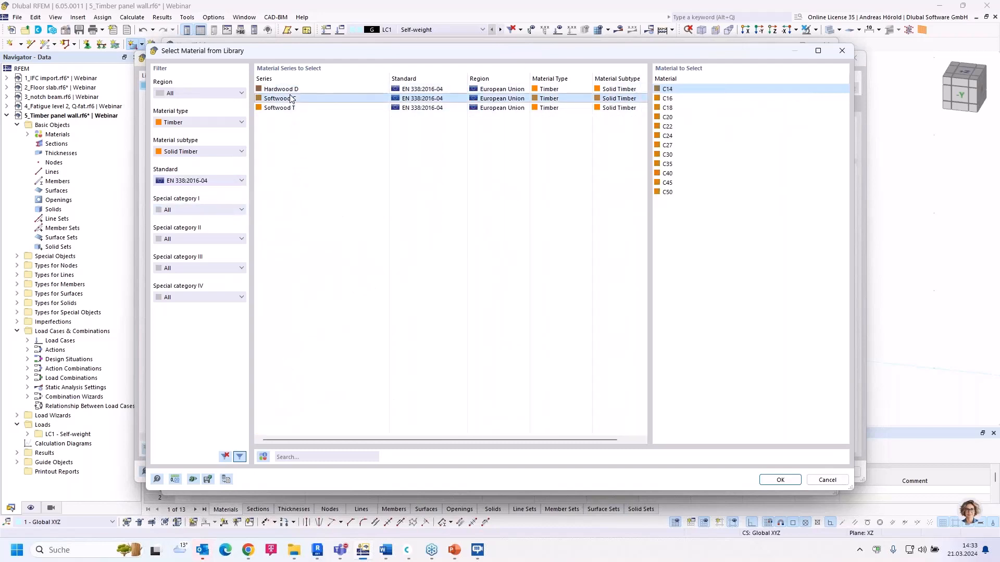
pyautogui.click(662, 138)
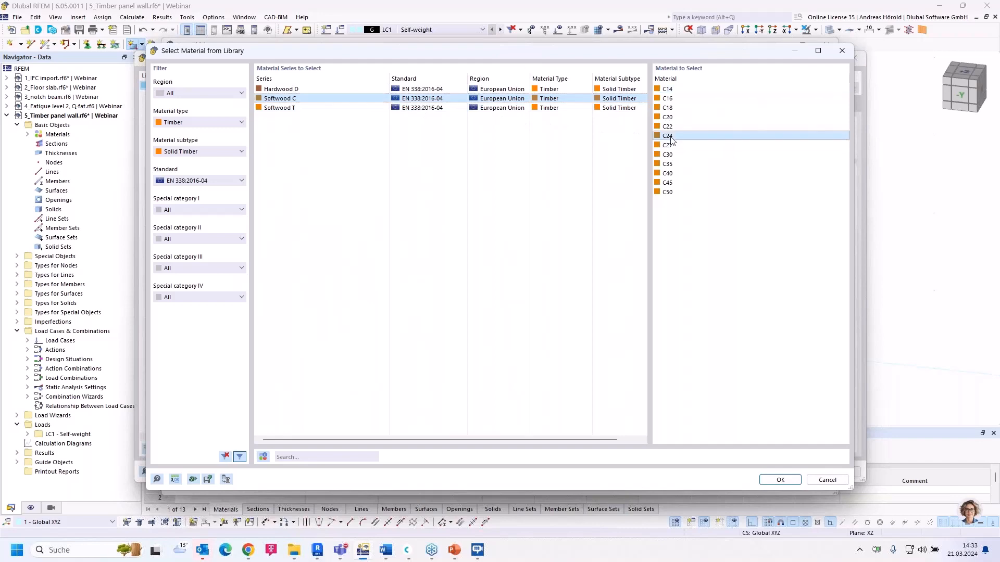
pyautogui.click(780, 480)
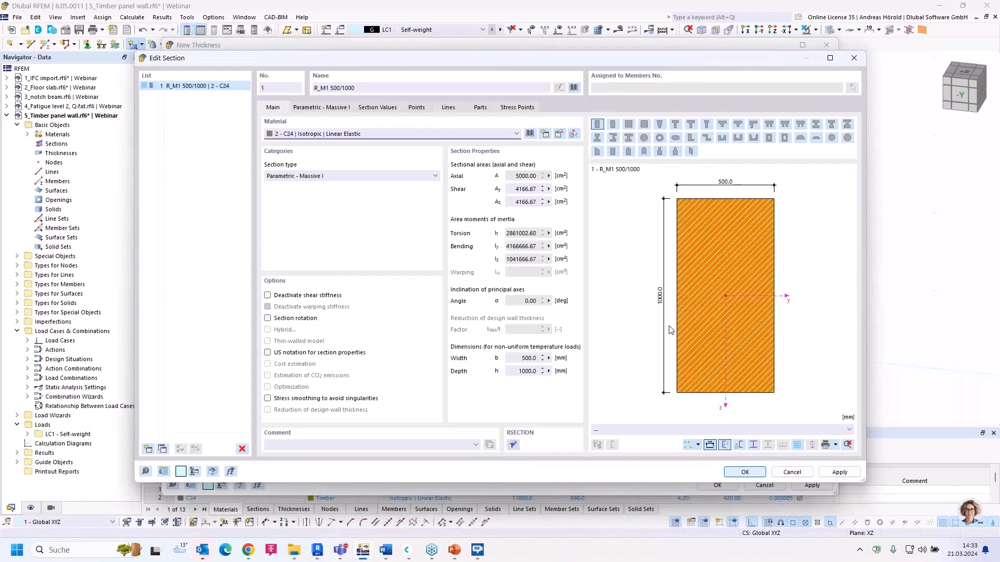
# Size the rectangular framing section to b = 60 mm and h = 180 mm and accept it.
pyautogui.click(319, 107)
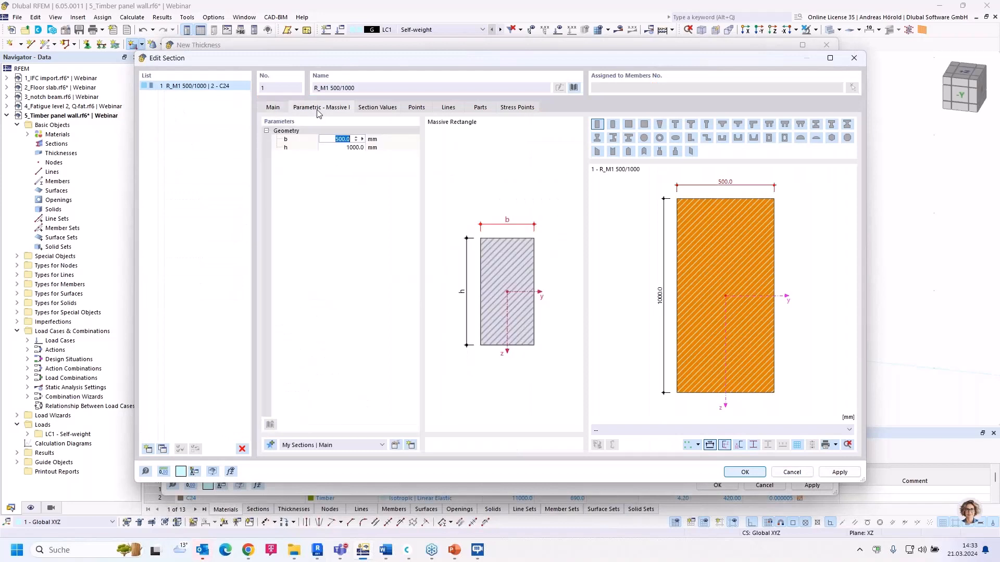
pyautogui.write('60')
pyautogui.click(348, 147)
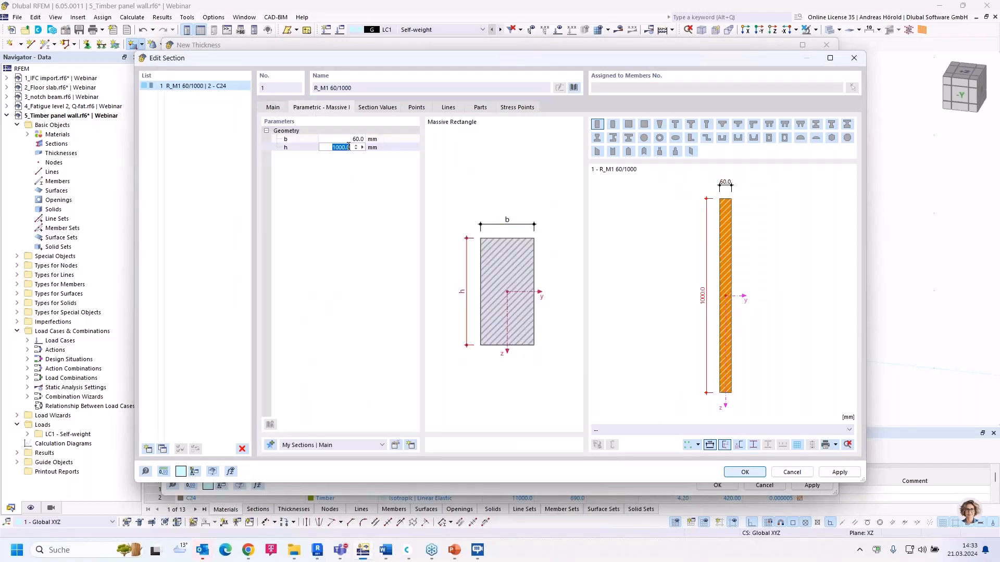
pyautogui.press('BackSpace')
pyautogui.write('180')
pyautogui.press('Return')
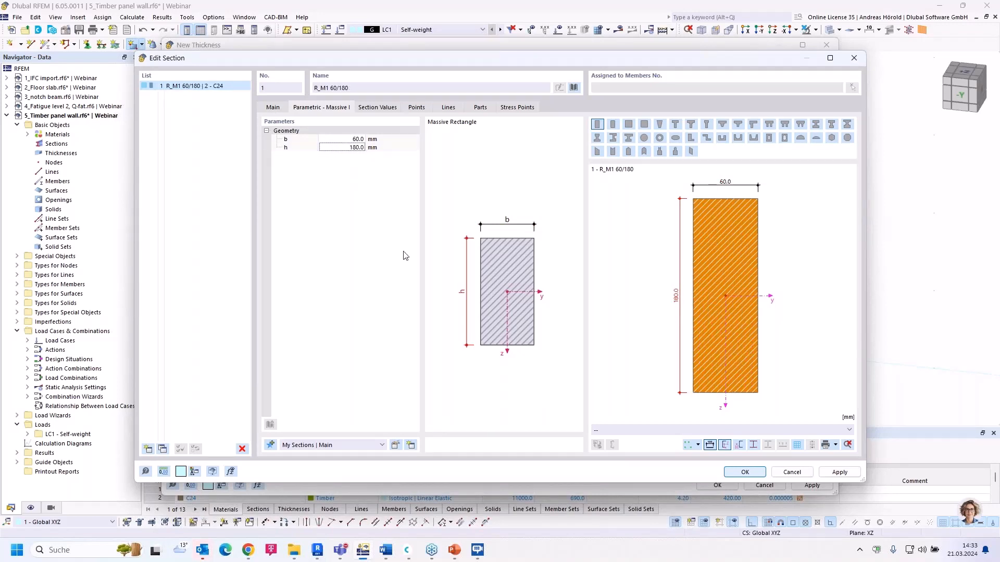
pyautogui.click(745, 472)
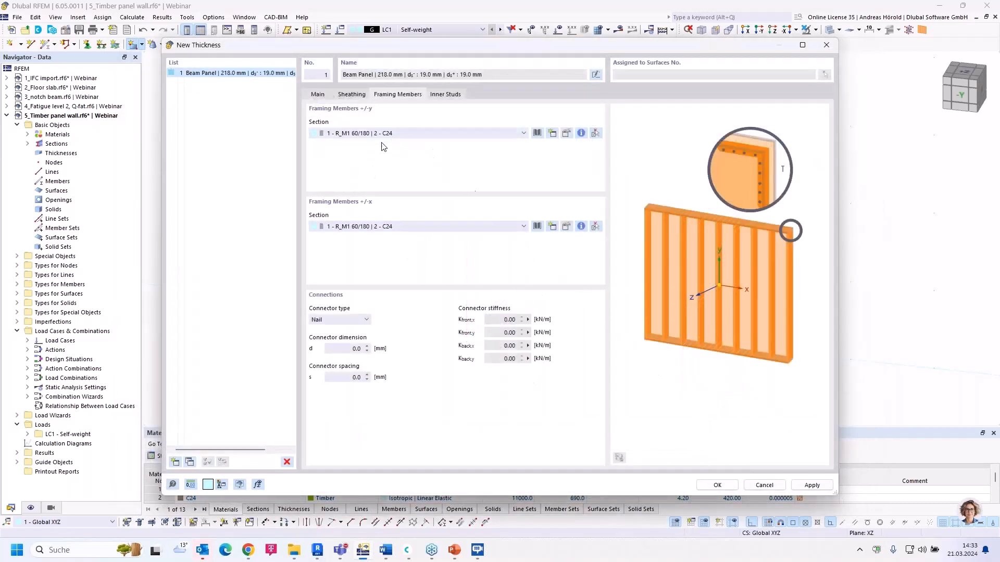
# Set the framing member connectors to Nail with a 6 mm dimension and 100 mm spacing.
pyautogui.click(346, 320)
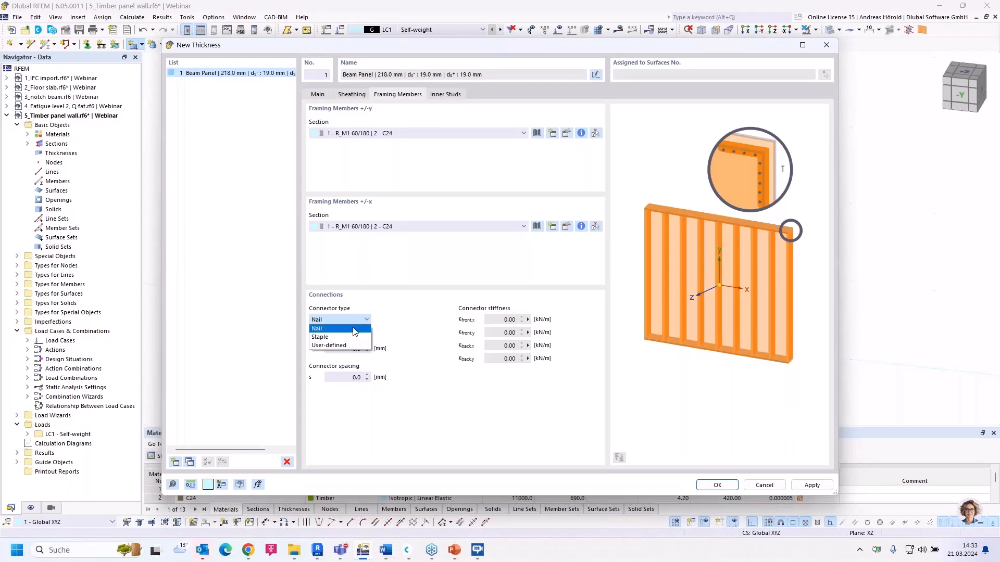
pyautogui.click(354, 329)
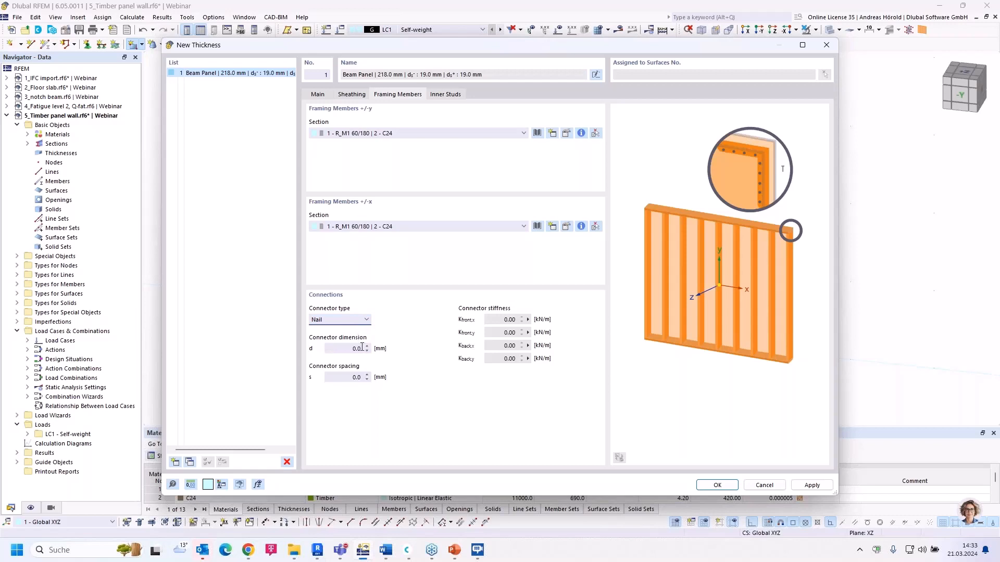
pyautogui.click(347, 349)
pyautogui.click(338, 377)
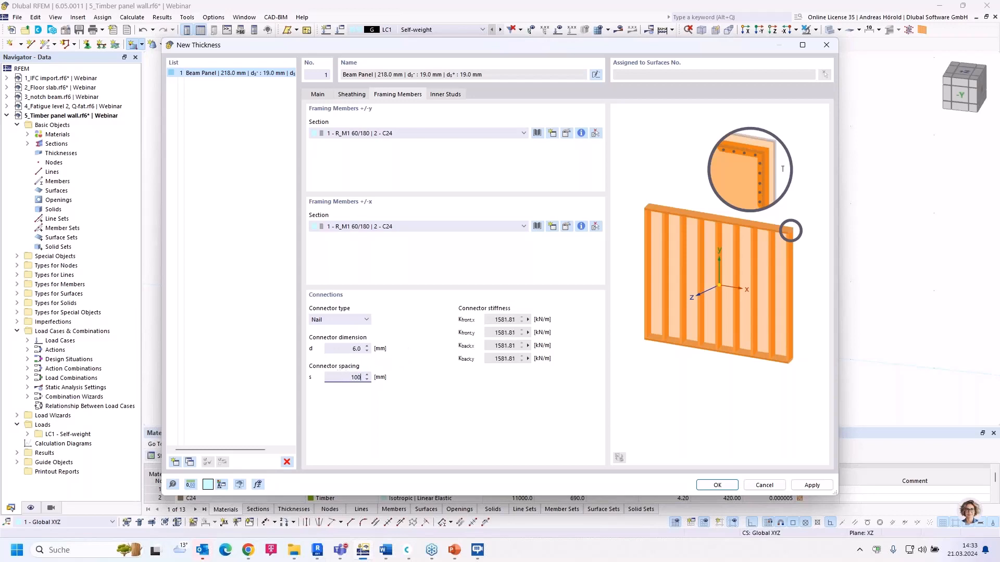
pyautogui.click(343, 348)
# Distribute the inner studs Center-to-Center with a spacing of 0.625 m.
pyautogui.click(446, 96)
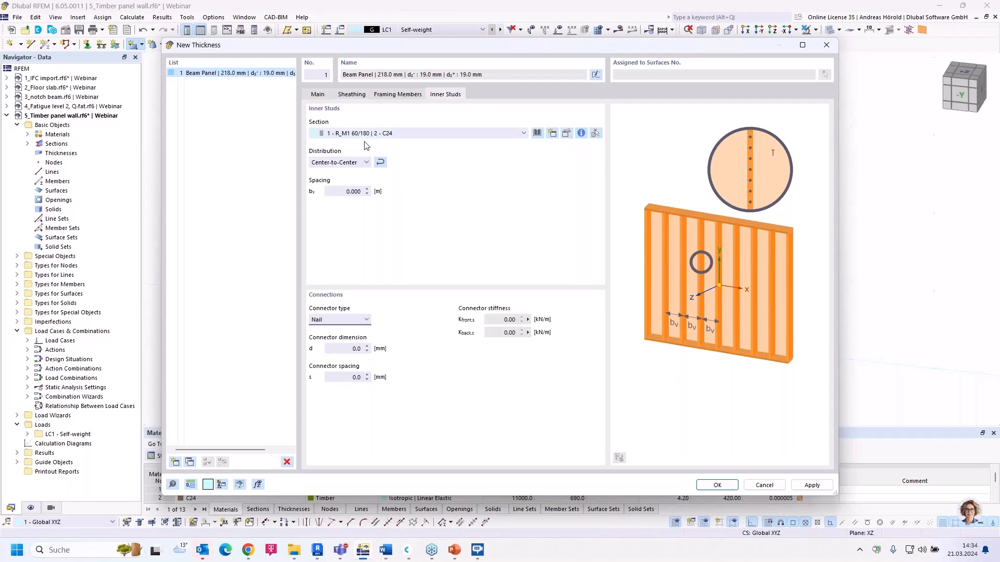
pyautogui.click(338, 163)
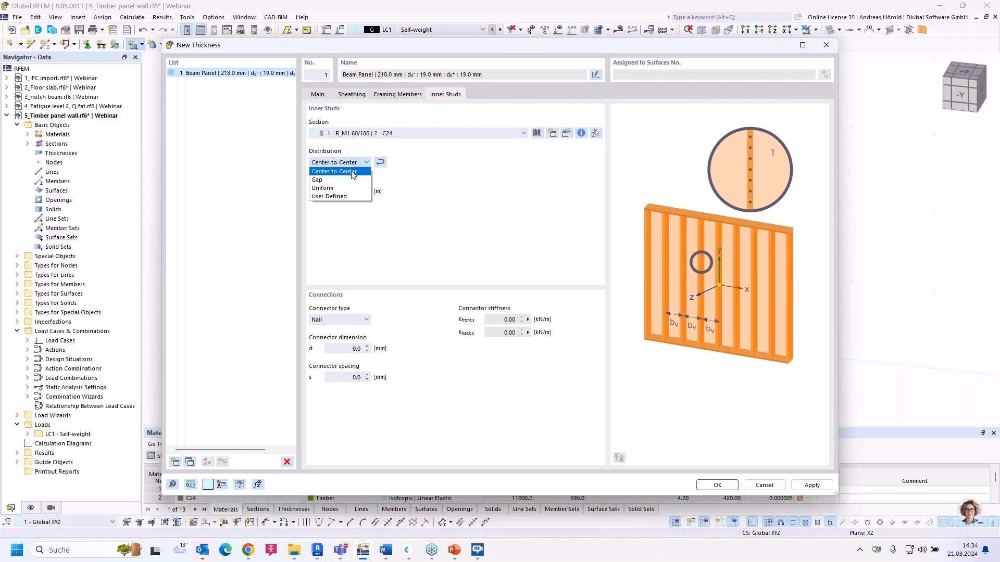
pyautogui.click(333, 179)
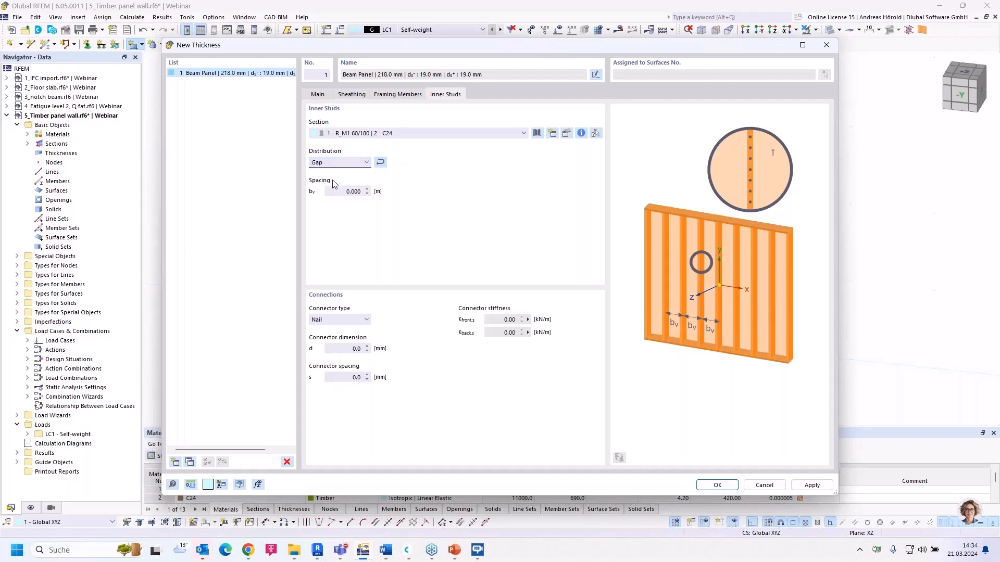
pyautogui.click(336, 162)
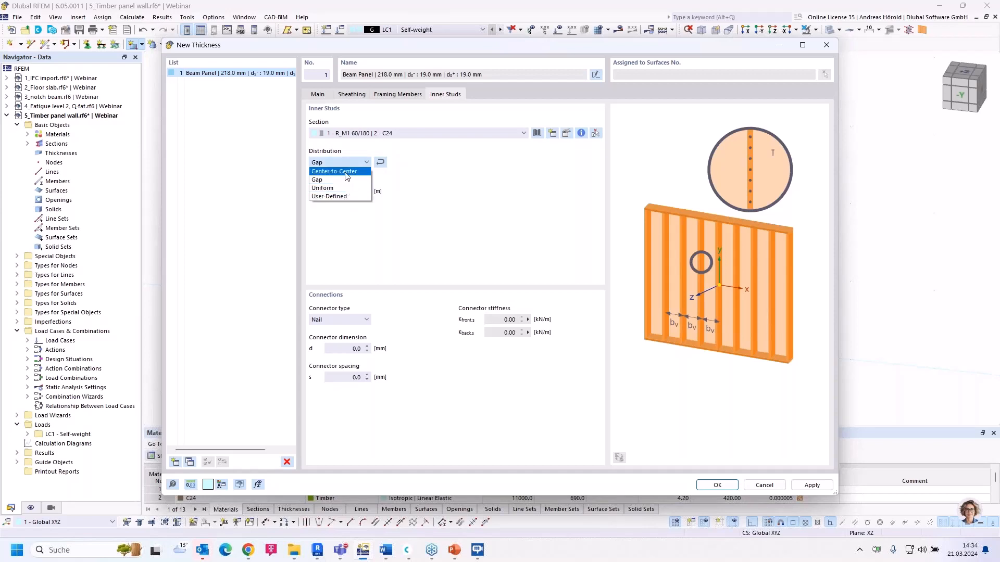
pyautogui.click(347, 171)
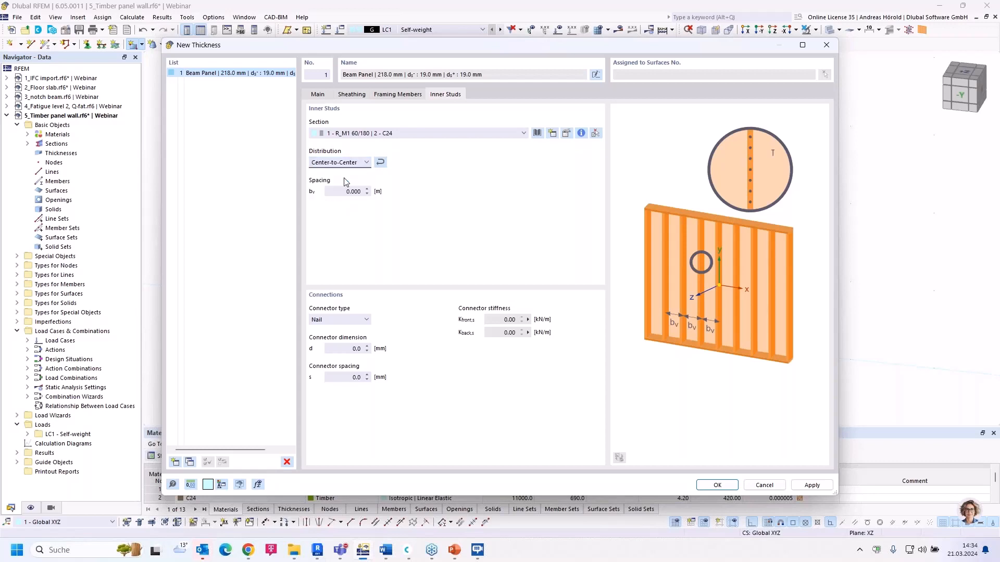
pyautogui.click(339, 191)
pyautogui.press('BackSpace')
# Set the inner stud connectors to Nail with a 6 mm dimension and 1000 mm spacing, and confirm the thickness.
pyautogui.click(339, 321)
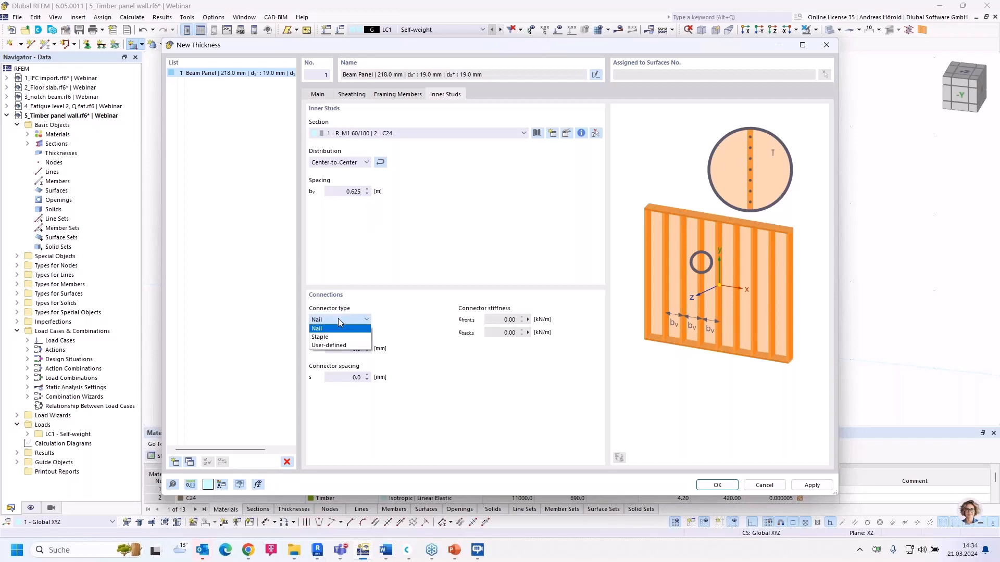
pyautogui.click(339, 319)
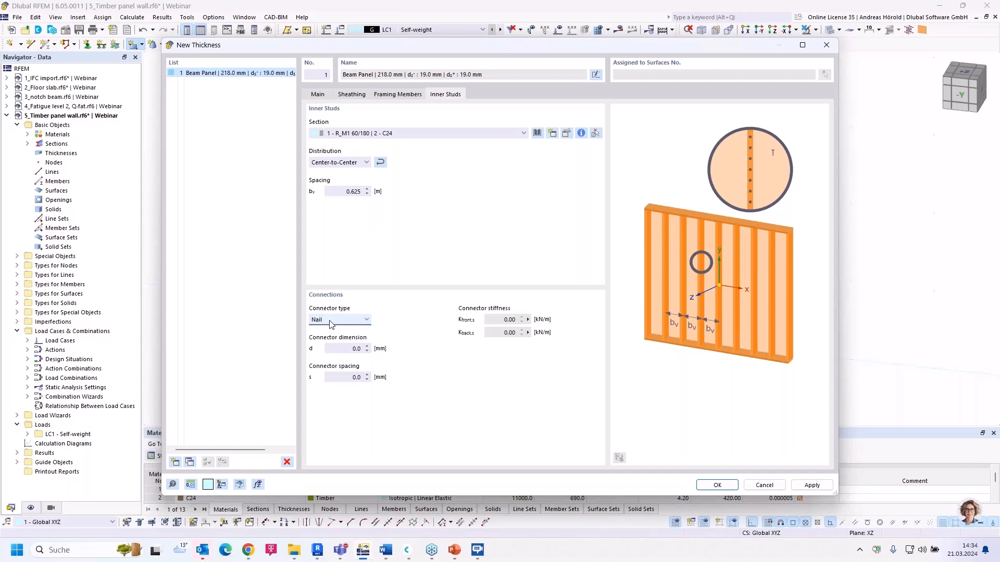
pyautogui.doubleClick(345, 349)
pyautogui.write('6')
pyautogui.click(344, 376)
pyautogui.write('100')
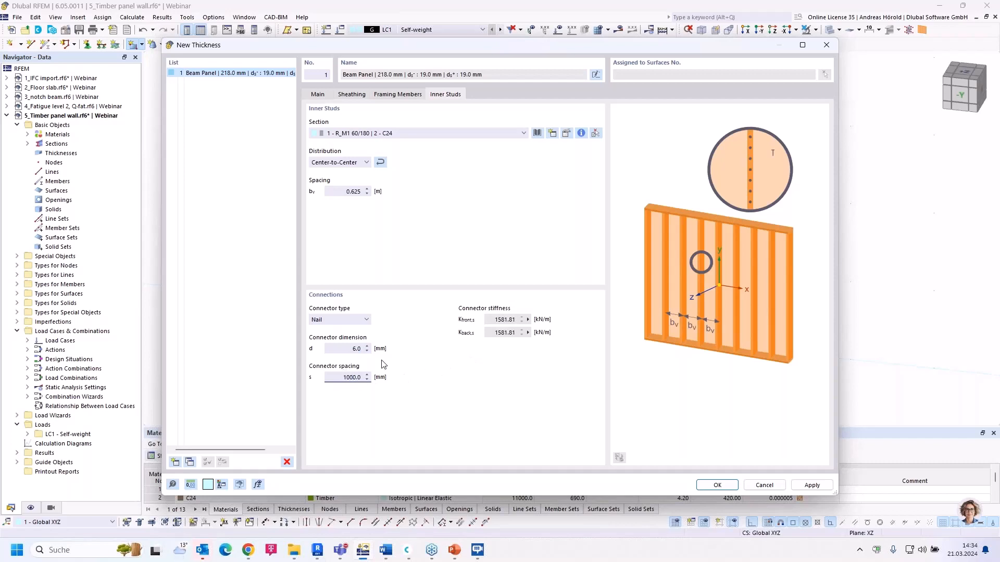
pyautogui.click(339, 347)
pyautogui.click(717, 485)
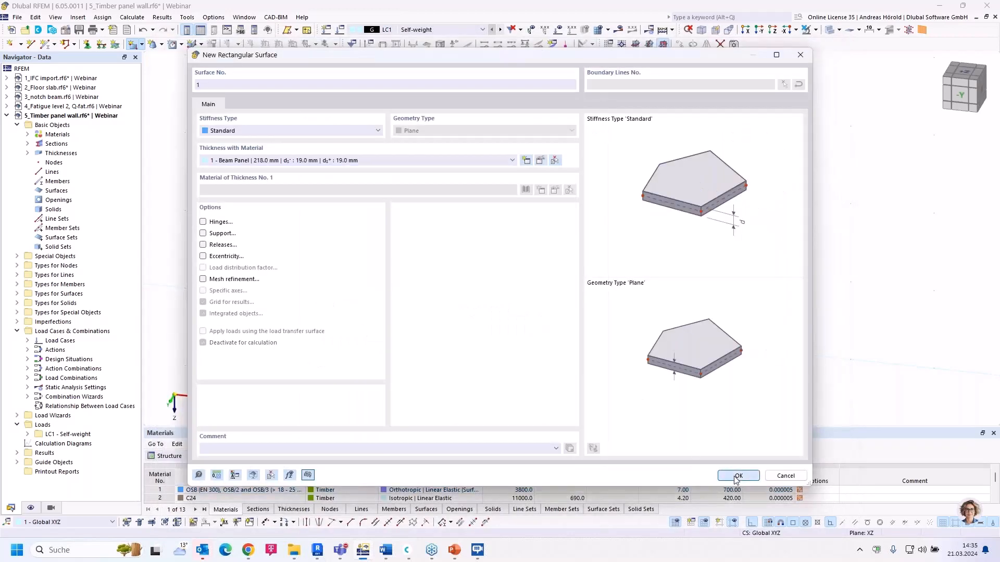
# Place the beam panel surface as a rectangle in the XZ plane from the origin to X 5.000 m, Z -3.000 m.
pyautogui.click(738, 476)
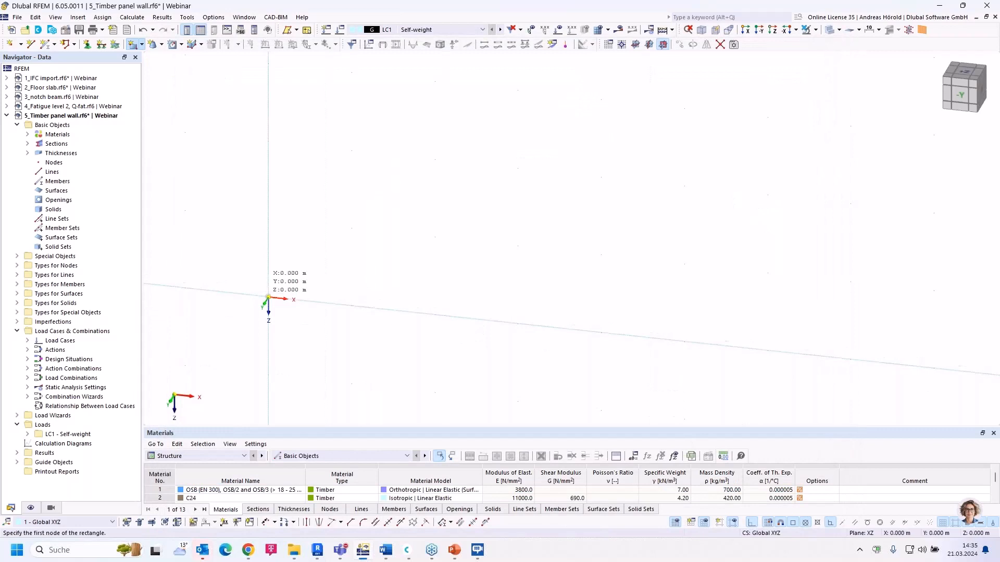
pyautogui.click(268, 297)
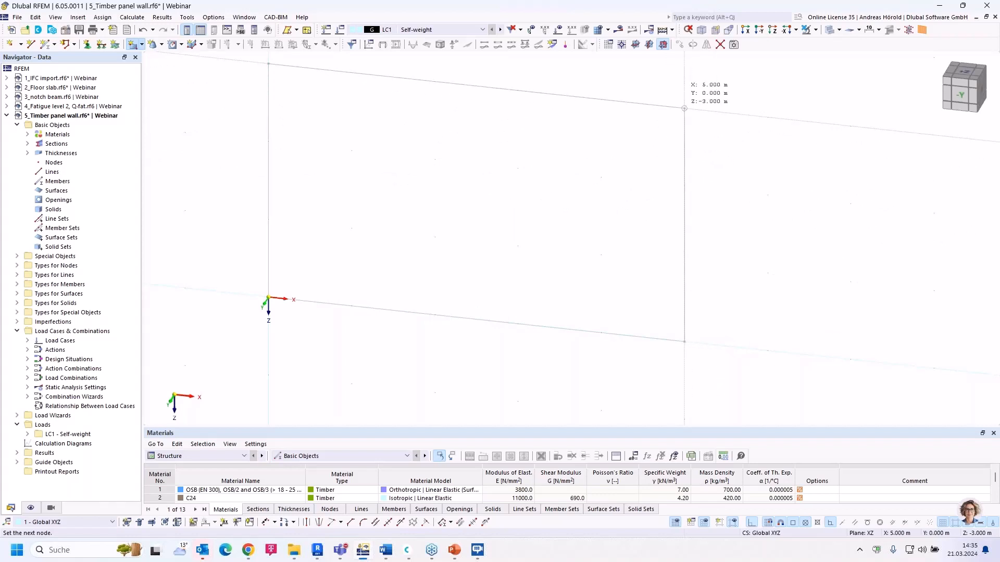
pyautogui.click(684, 108)
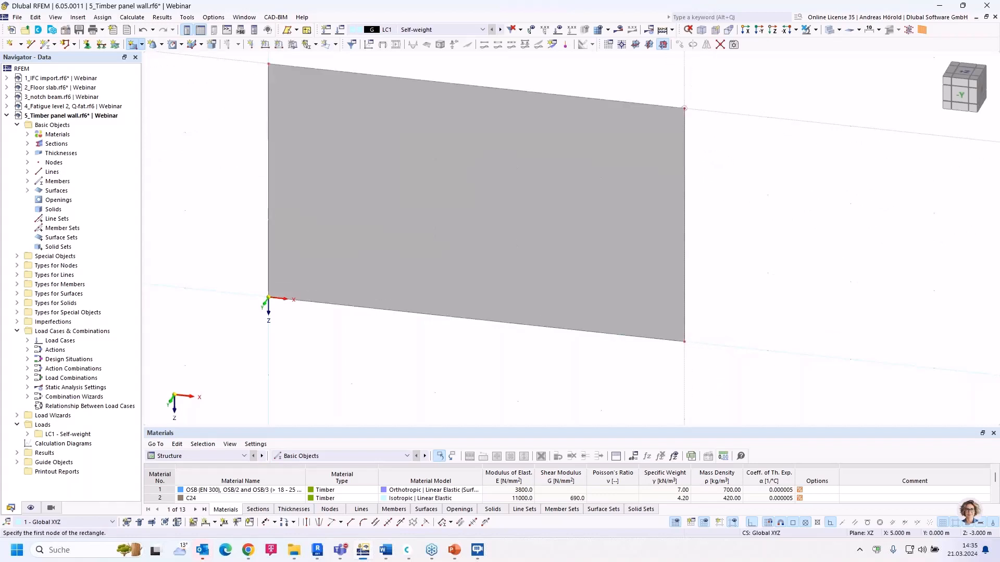
pyautogui.keyDown('ctrl'); pyautogui.moveTo(701, 224); pyautogui.dragTo(640, 201, button='middle'); pyautogui.keyUp('ctrl')
pyautogui.press('Escape')
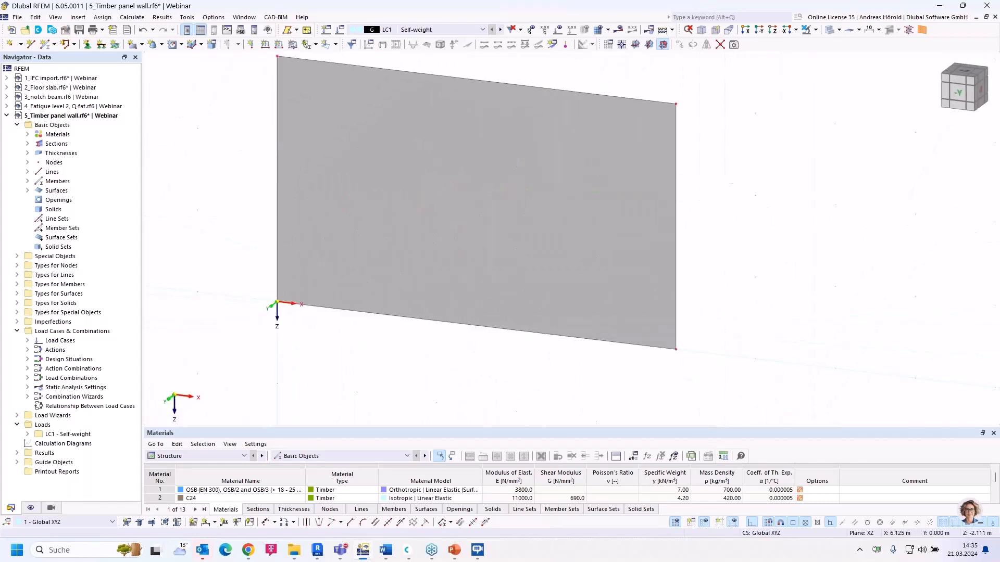
# Display the wall surface as its beam panel components, with framing members, inner studs and sheathing.
pyautogui.click(921, 31)
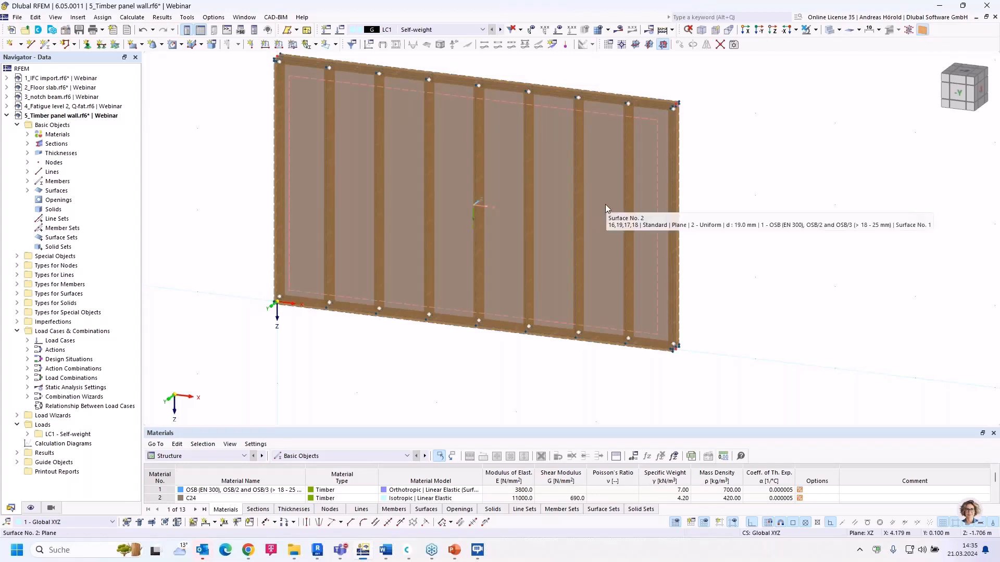
pyautogui.keyDown('ctrl'); pyautogui.moveTo(673, 240); pyautogui.dragTo(705, 288, button='middle'); pyautogui.keyUp('ctrl')
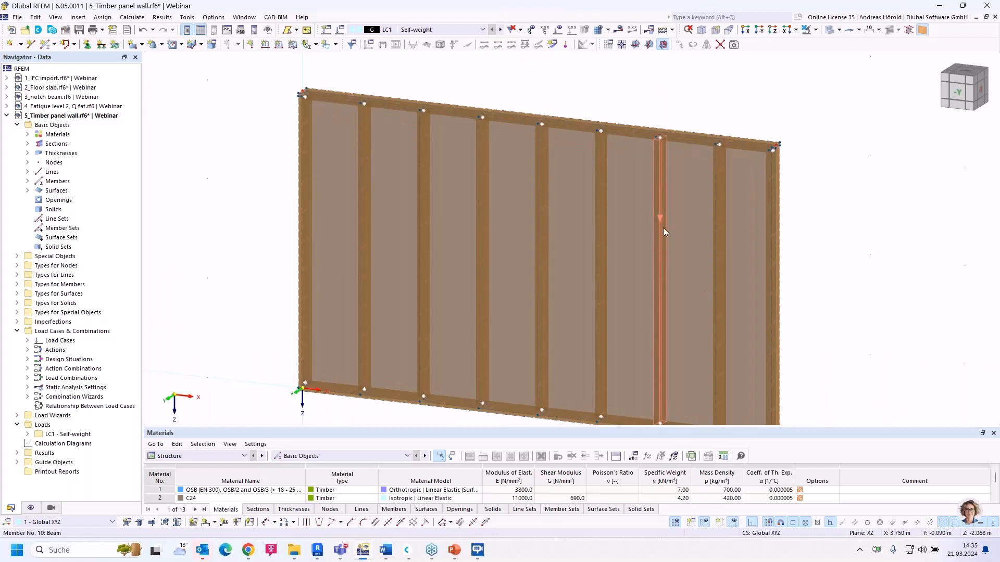
pyautogui.scroll(-2, 642, 152)
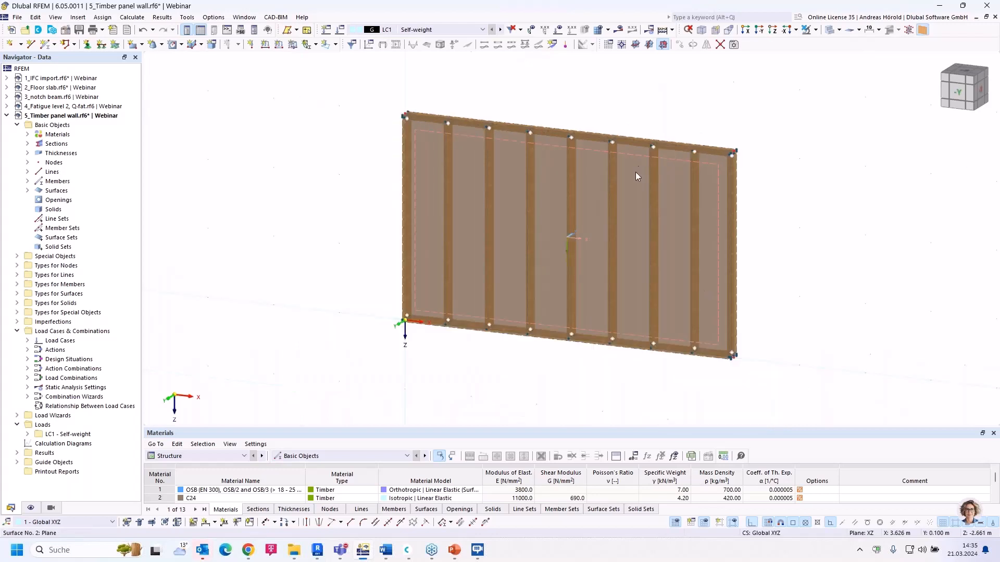
# Assign a new line support with all three translations fixed and rotations free to the lines along the wall's bottom edge.
pyautogui.scroll(1, 635, 172)
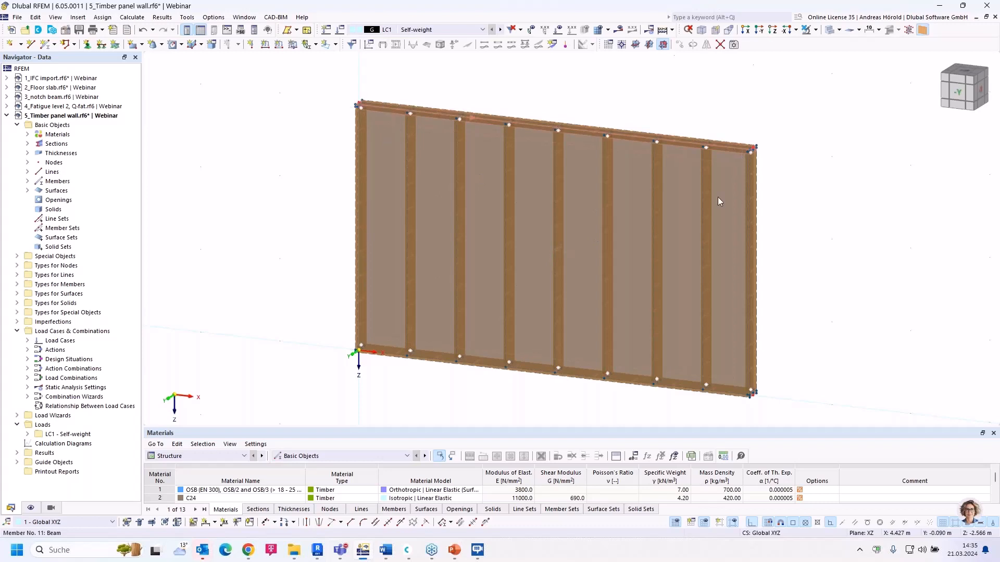
pyautogui.scroll(-2, 844, 239)
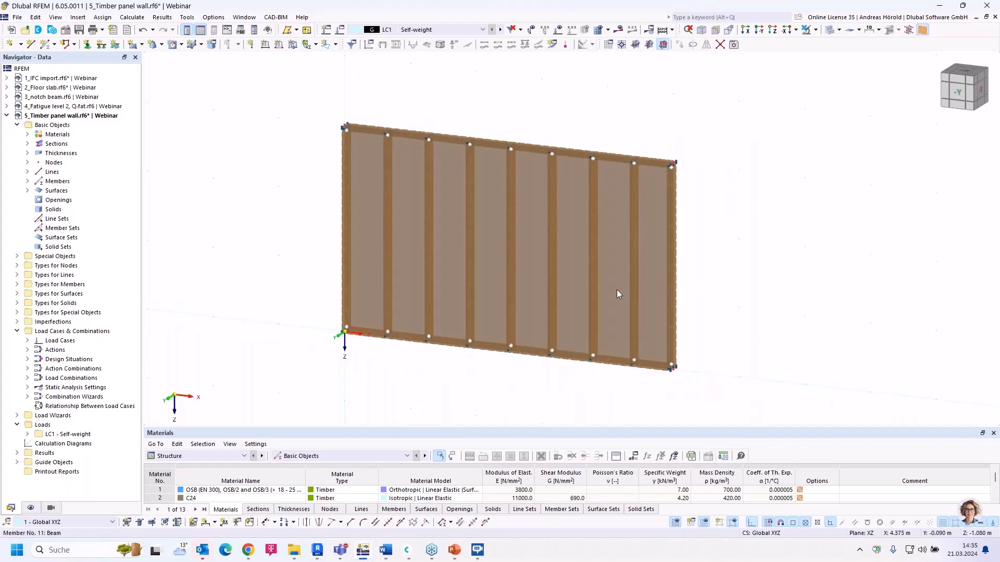
pyautogui.scroll(-1, 441, 354)
pyautogui.scroll(-3, 441, 355)
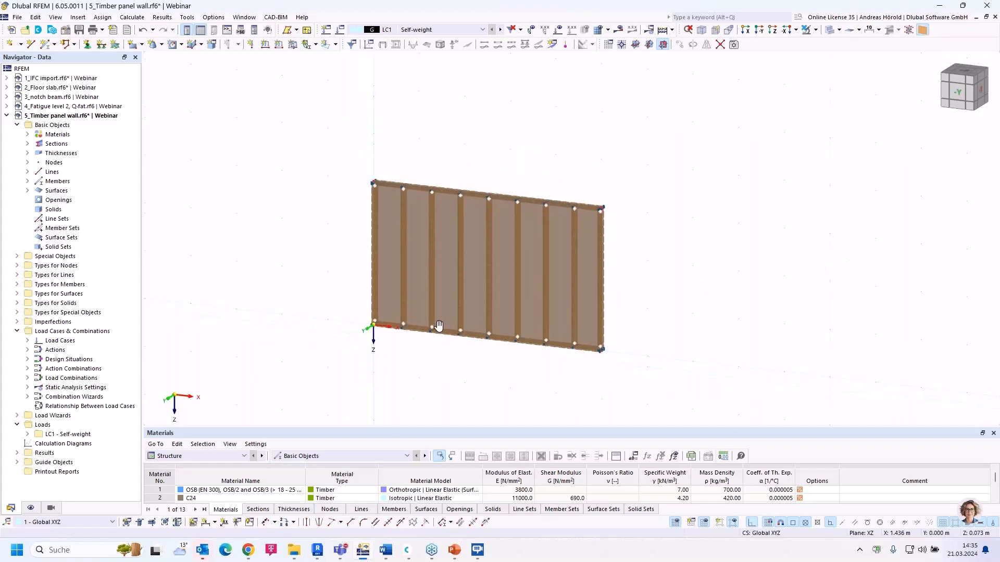
pyautogui.moveTo(311, 368); pyautogui.dragTo(531, 312)
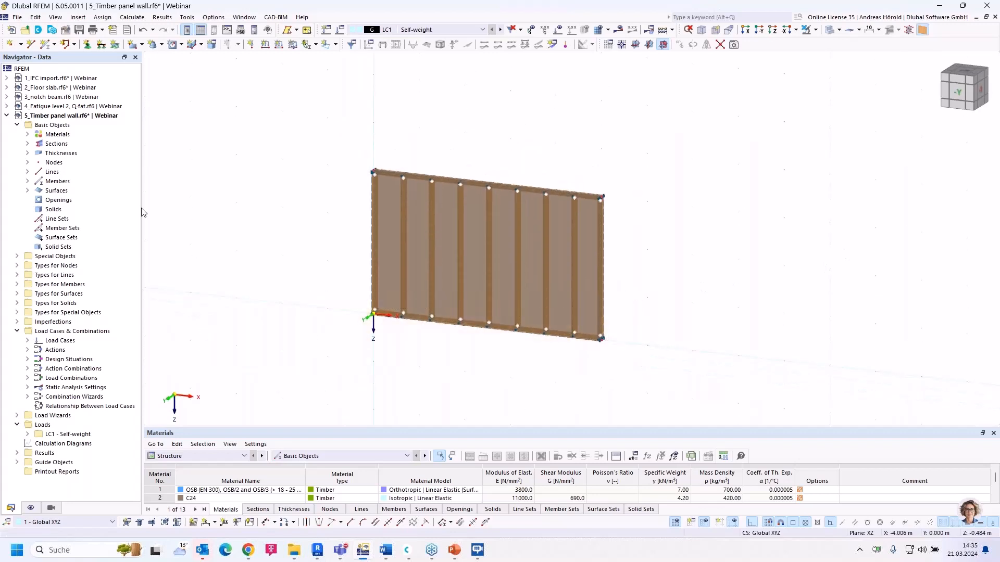
pyautogui.click(101, 45)
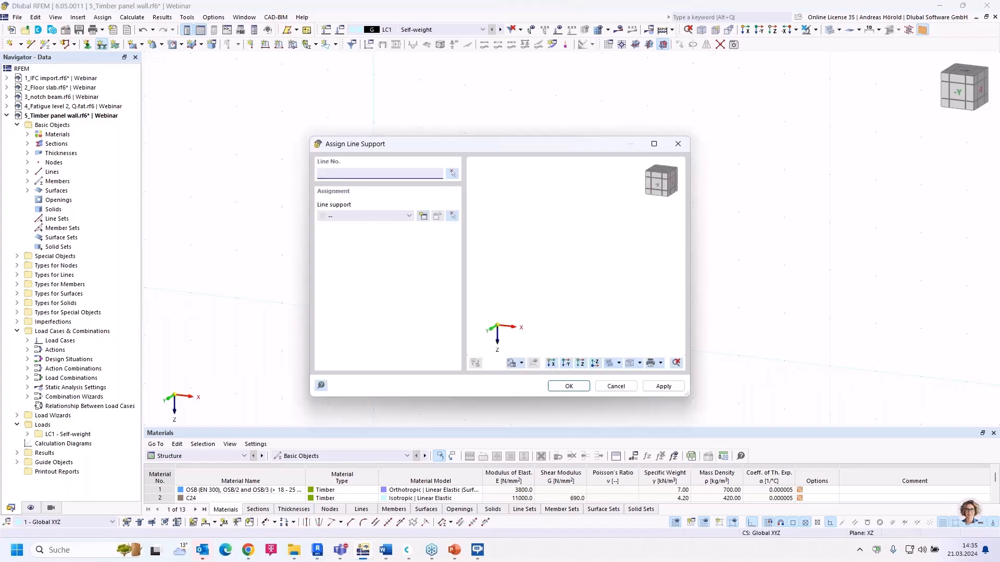
pyautogui.click(452, 173)
pyautogui.moveTo(345, 359); pyautogui.dragTo(678, 296)
pyautogui.click(155, 152)
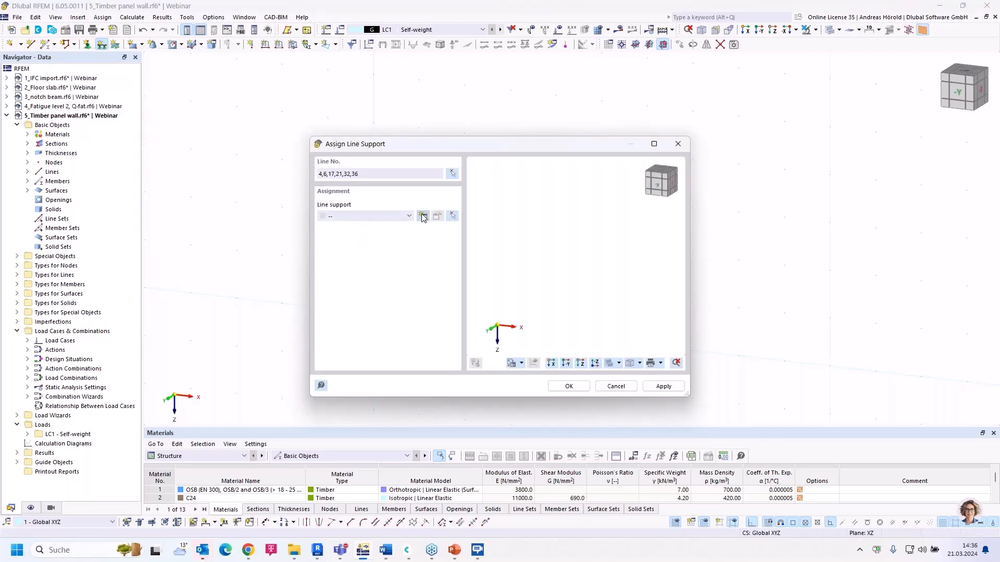
pyautogui.click(423, 216)
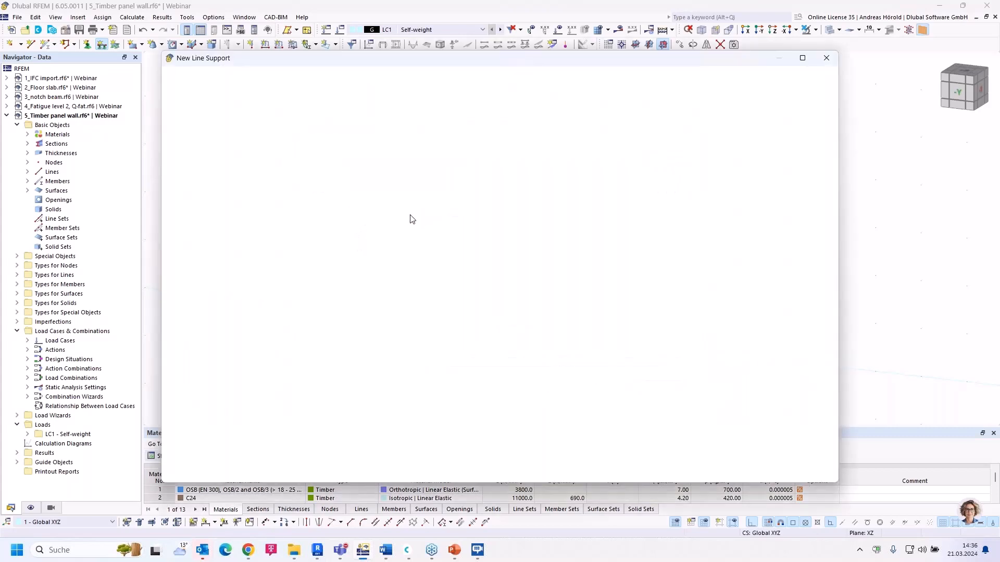
pyautogui.click(718, 471)
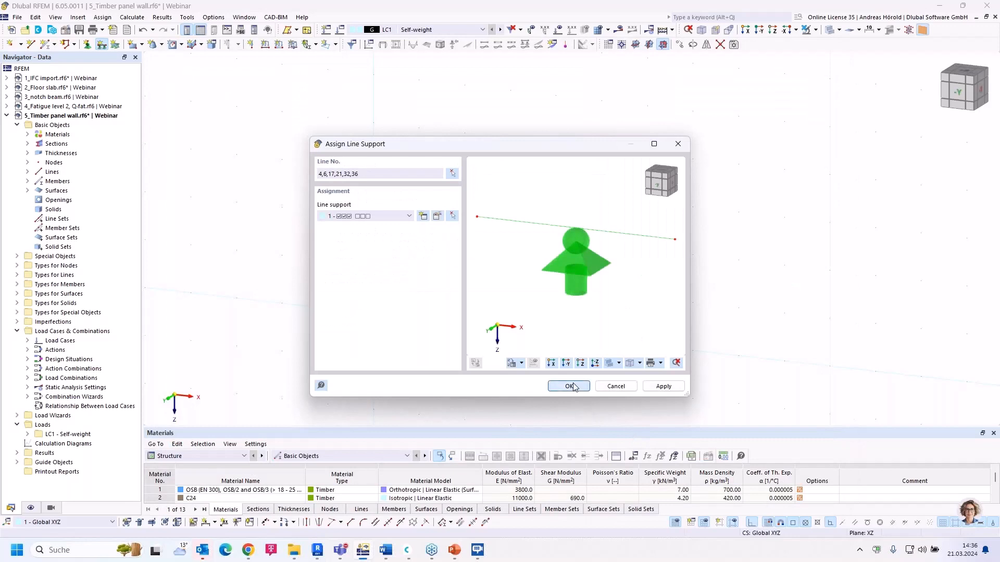
pyautogui.click(569, 386)
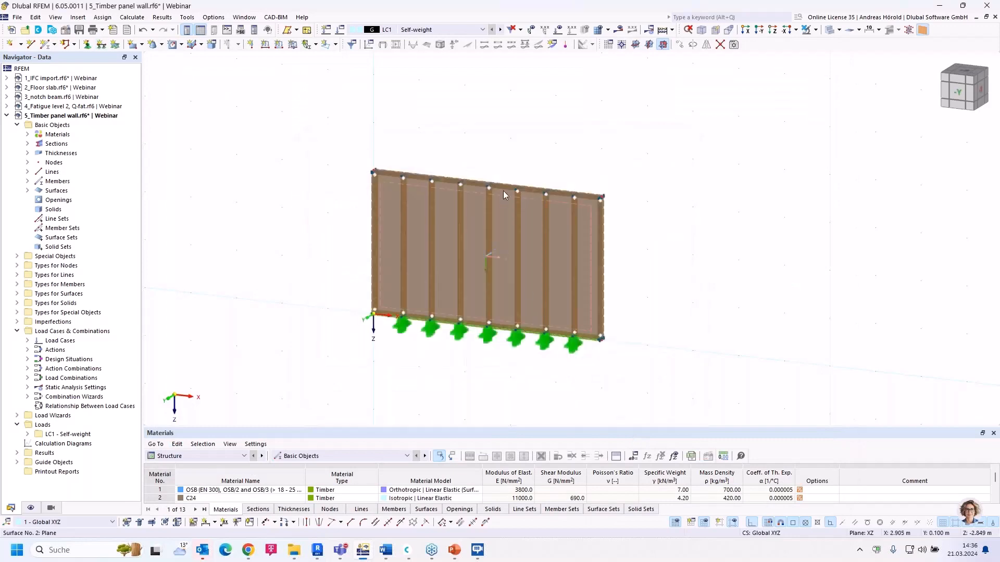
# Create a second line support fixing only translation in Y and assign it to the lines along the wall's top edge.
pyautogui.click(101, 45)
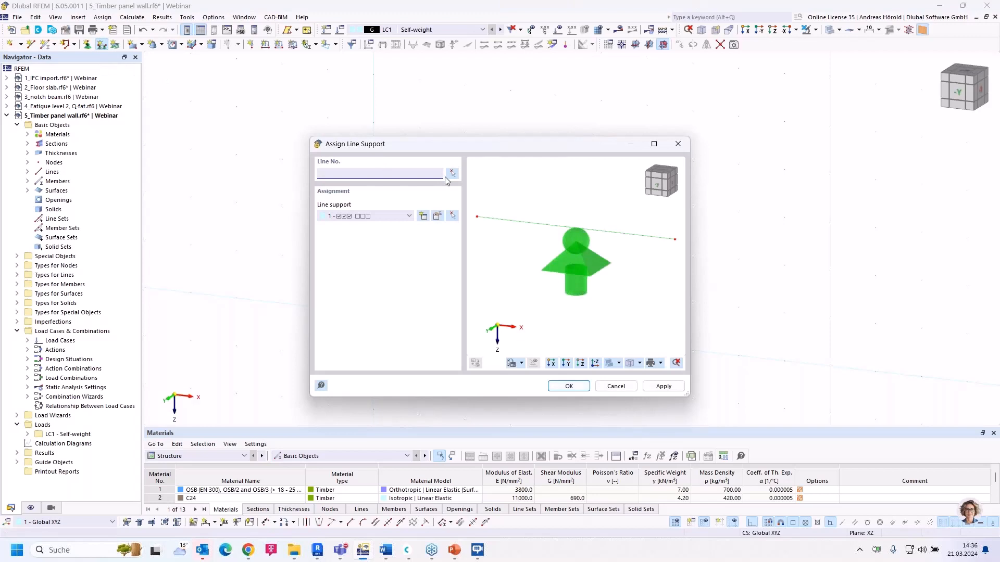
pyautogui.click(423, 217)
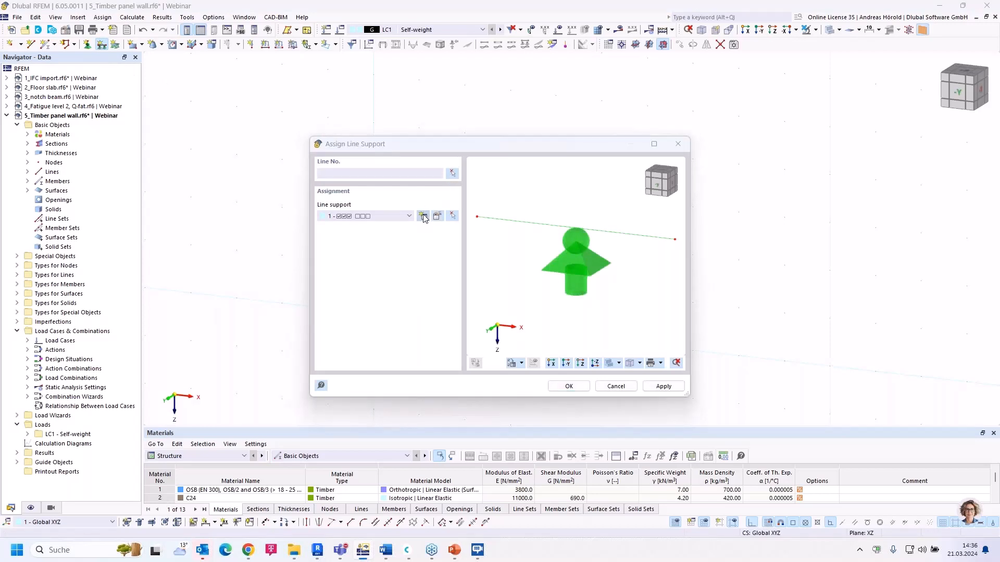
pyautogui.click(291, 202)
pyautogui.click(291, 175)
pyautogui.moveTo(382, 66); pyautogui.dragTo(419, 48)
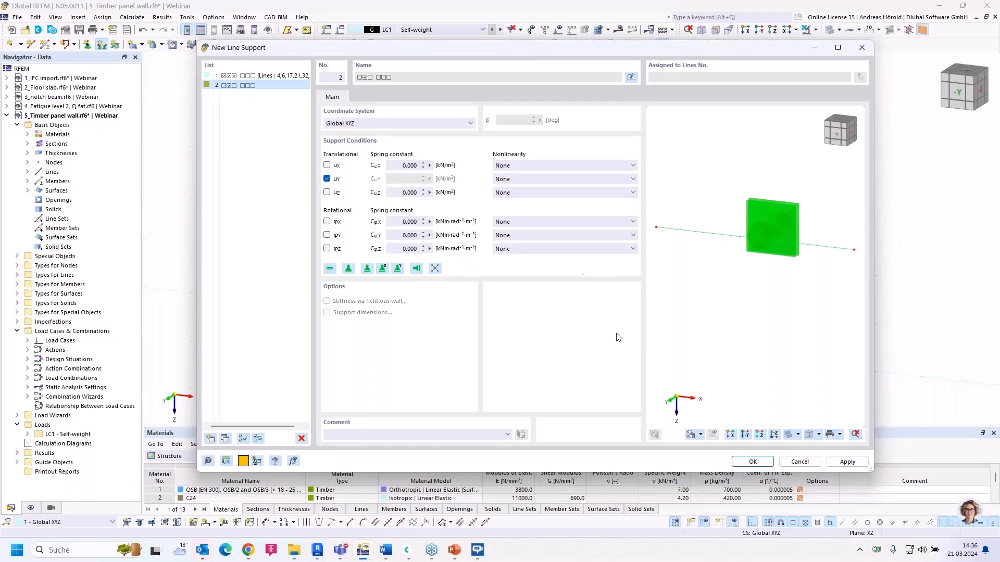
pyautogui.click(756, 463)
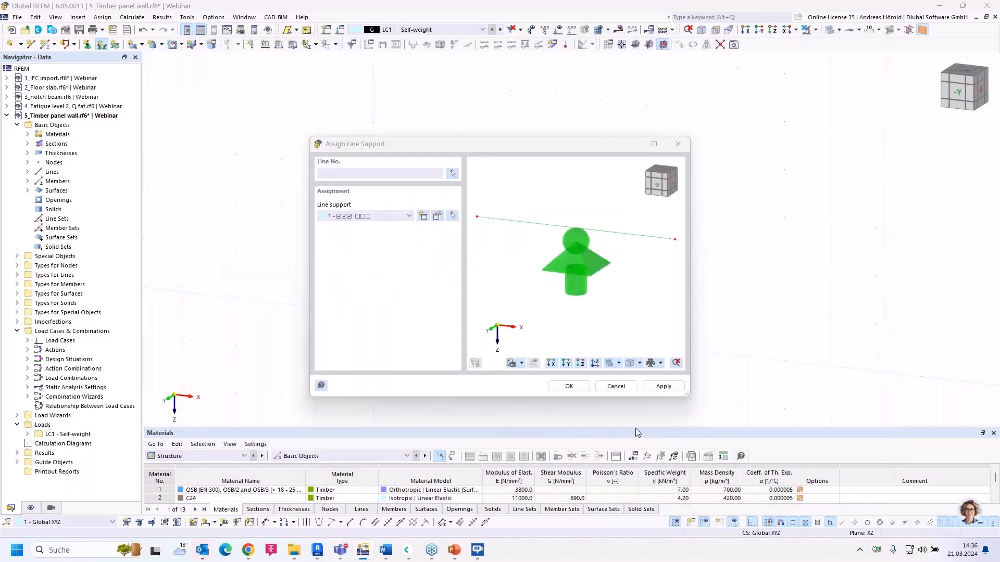
pyautogui.click(568, 386)
pyautogui.moveTo(316, 207); pyautogui.dragTo(672, 131)
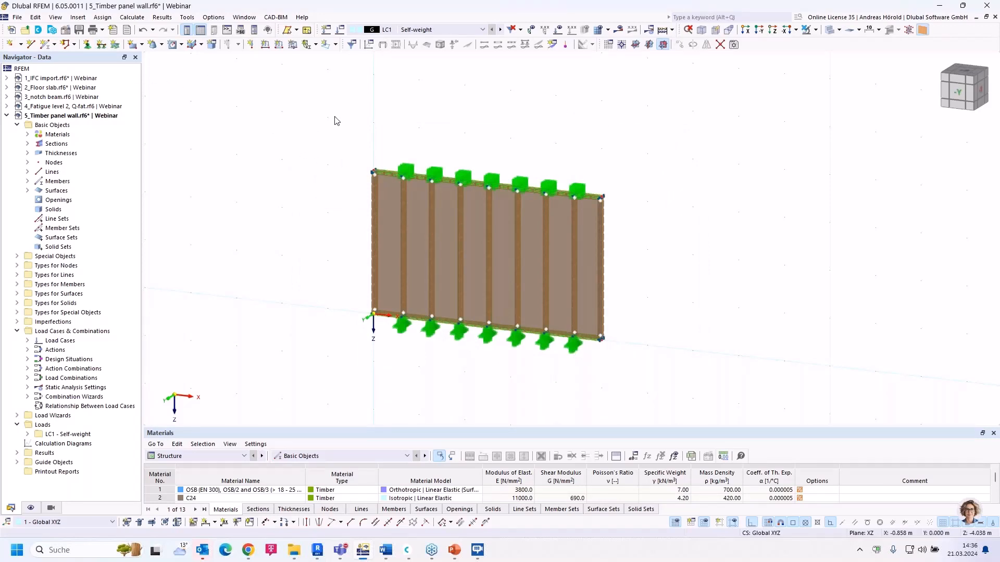
# Apply a 10 kN nodal force in the global X direction in LC1 to the wall's upper corner node directly above the origin.
pyautogui.click(252, 46)
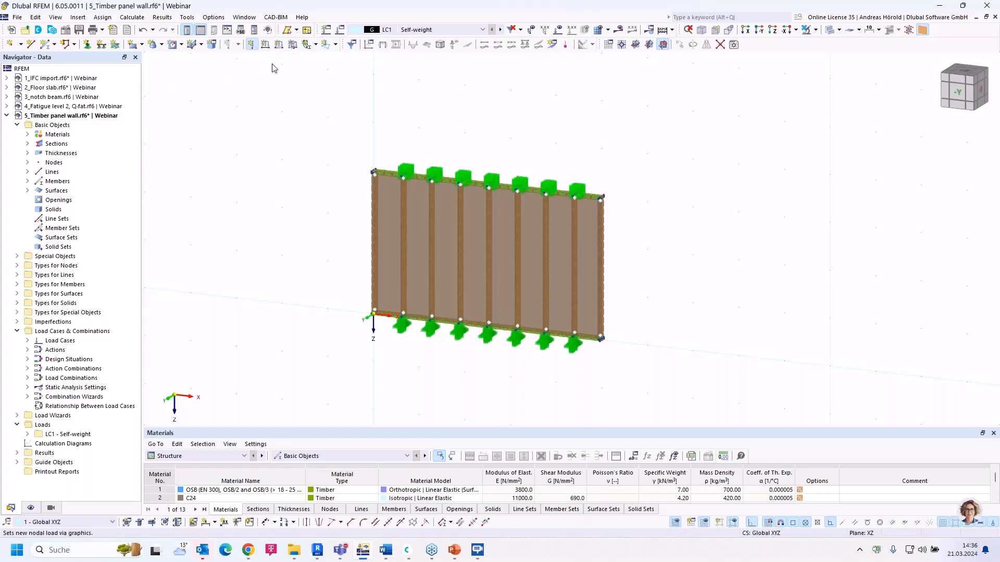
pyautogui.click(398, 179)
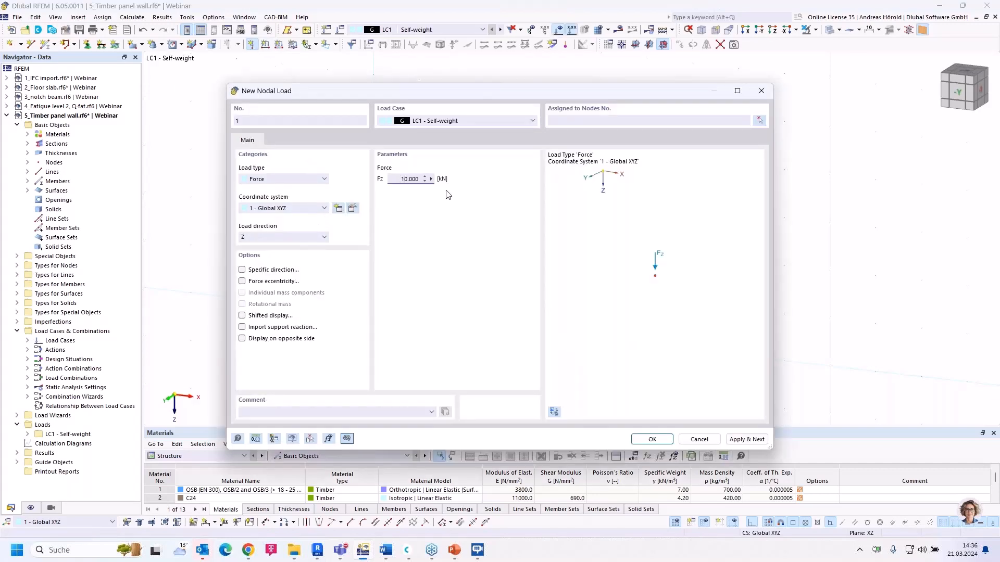
pyautogui.click(295, 239)
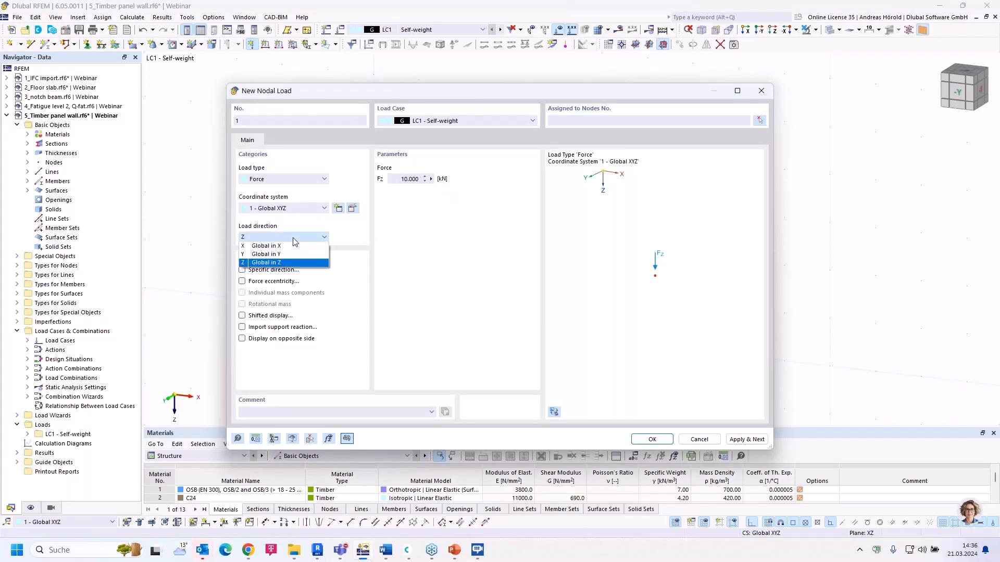
pyautogui.click(267, 248)
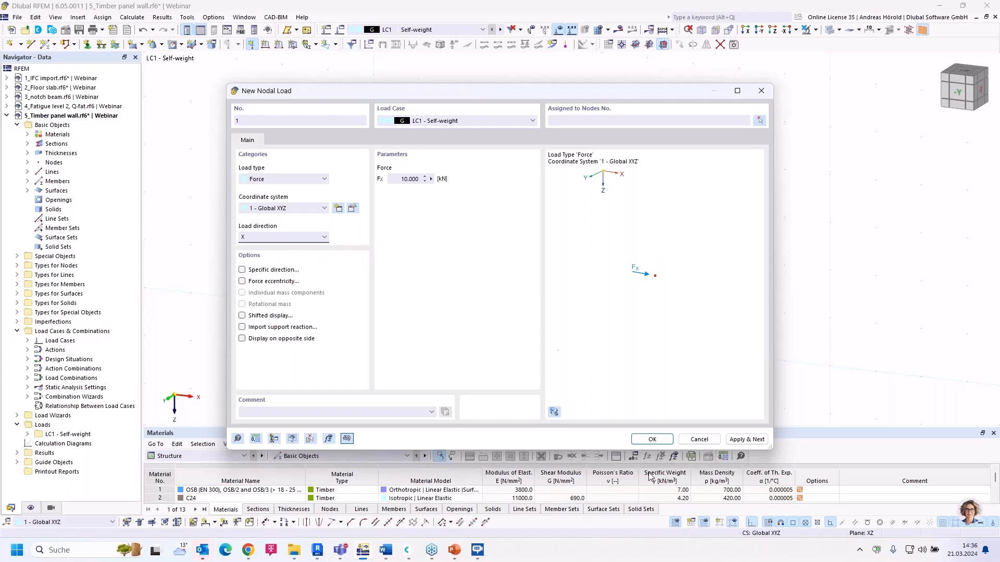
pyautogui.click(645, 440)
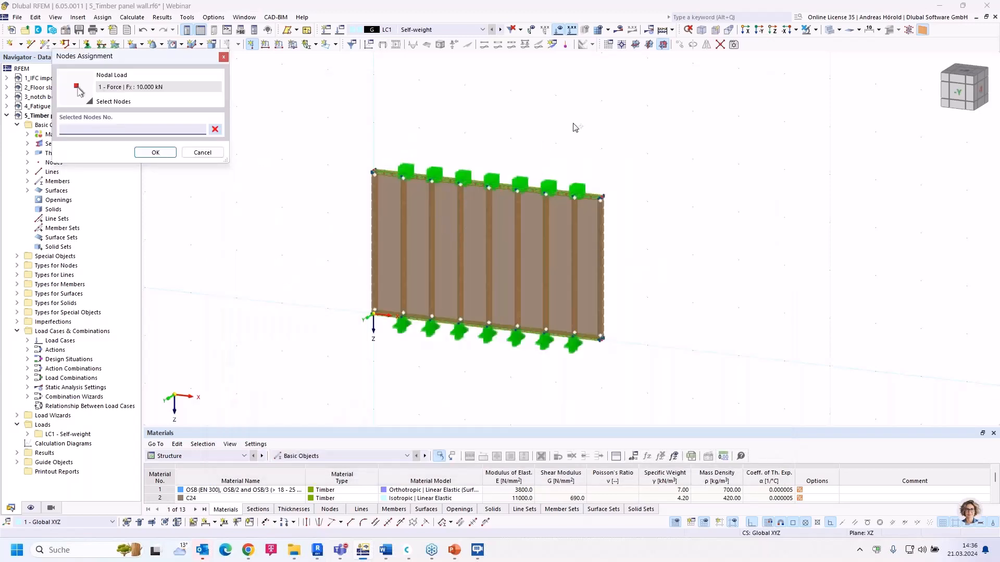
pyautogui.scroll(5, 380, 169)
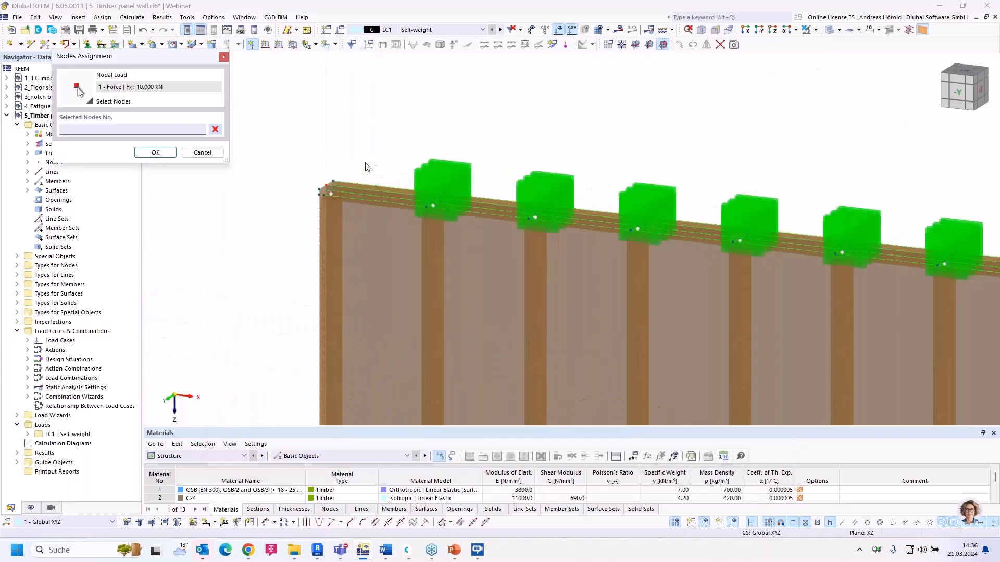
pyautogui.click(317, 191)
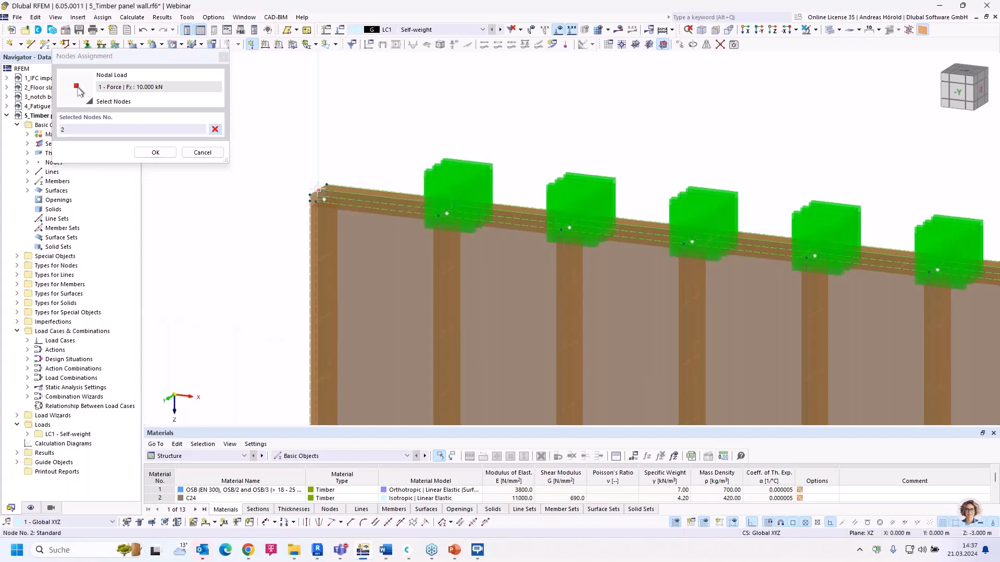
pyautogui.click(156, 152)
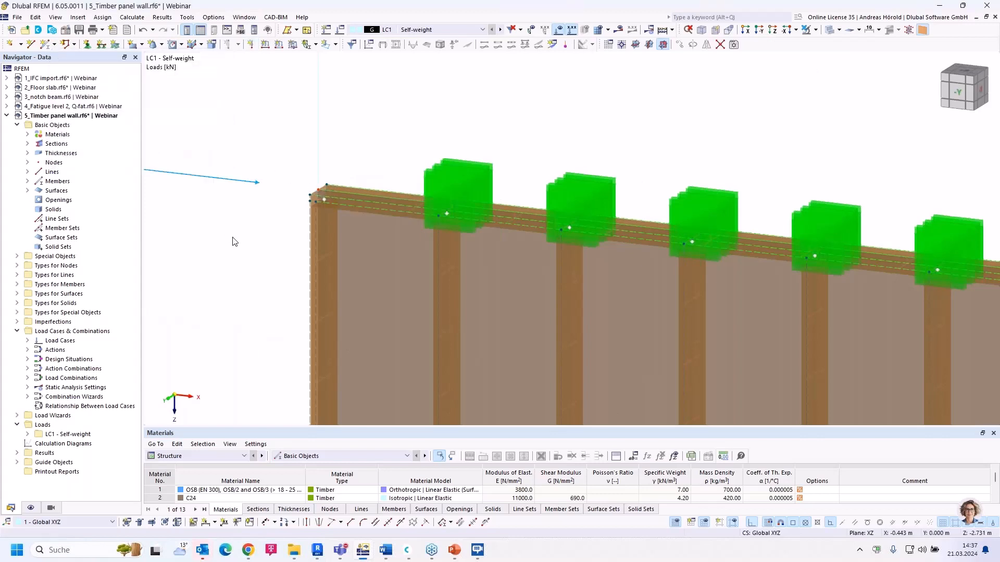
# Calculate load case LC1 and examine the wall's global deformations.
pyautogui.scroll(-5, 304, 208)
pyautogui.moveTo(304, 208); pyautogui.dragTo(372, 181, button='middle')
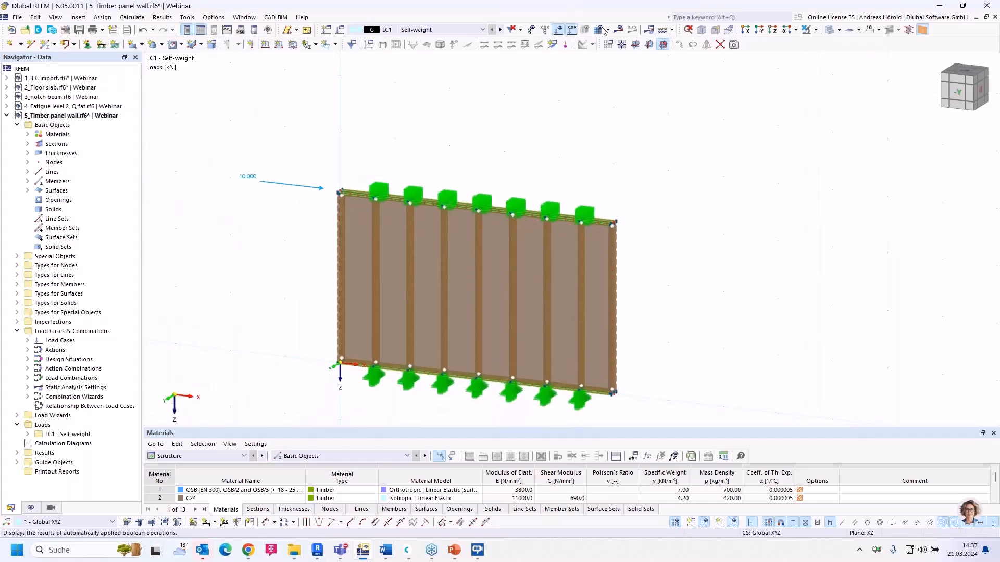
pyautogui.click(618, 29)
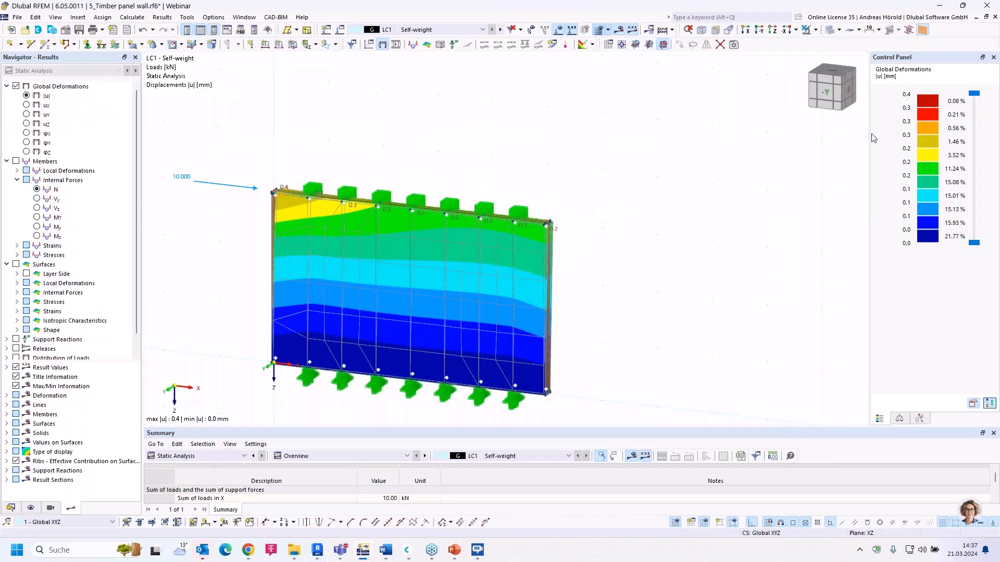
pyautogui.scroll(-1, 716, 213)
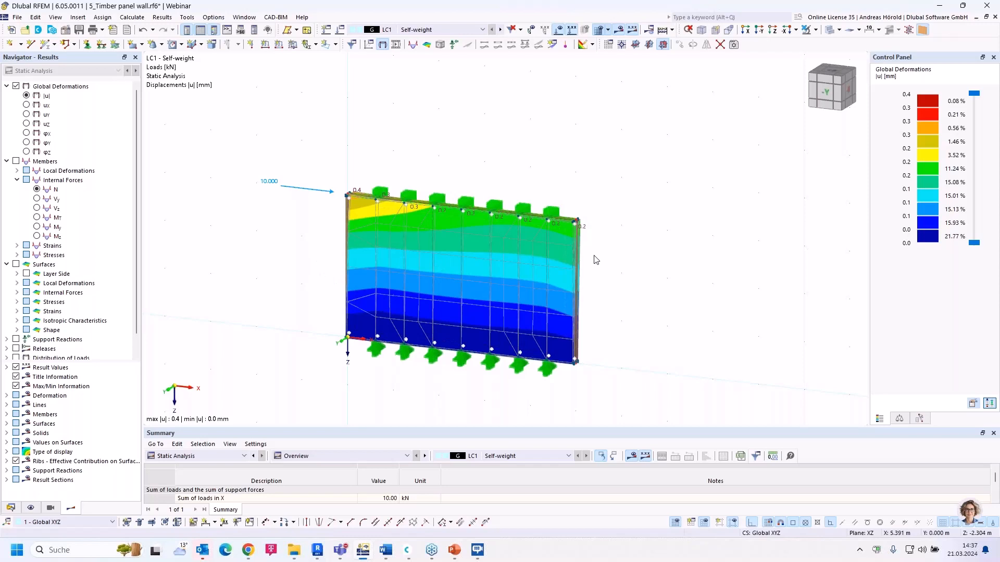
pyautogui.moveTo(612, 259); pyautogui.dragTo(653, 192, button='middle')
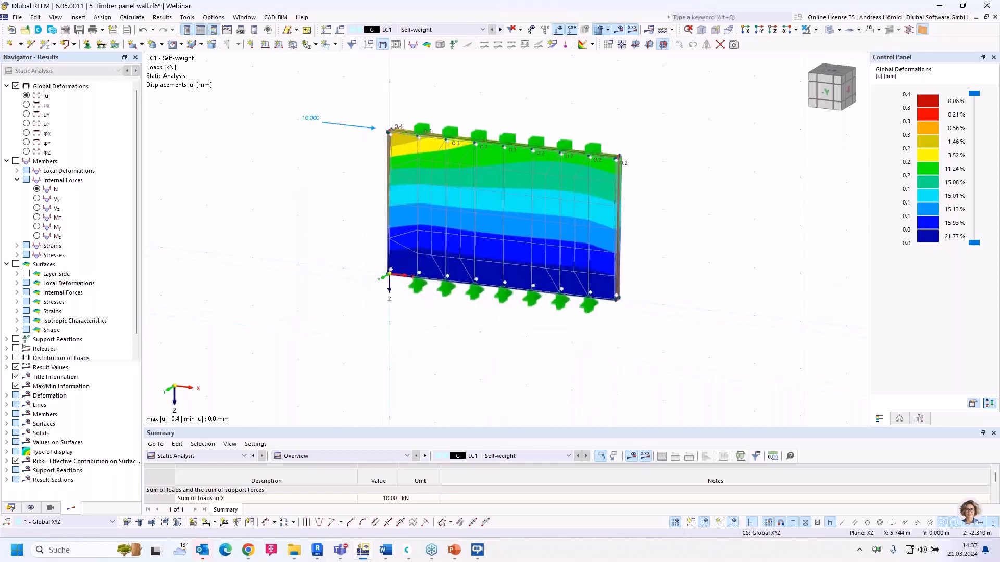
pyautogui.scroll(3, 651, 190)
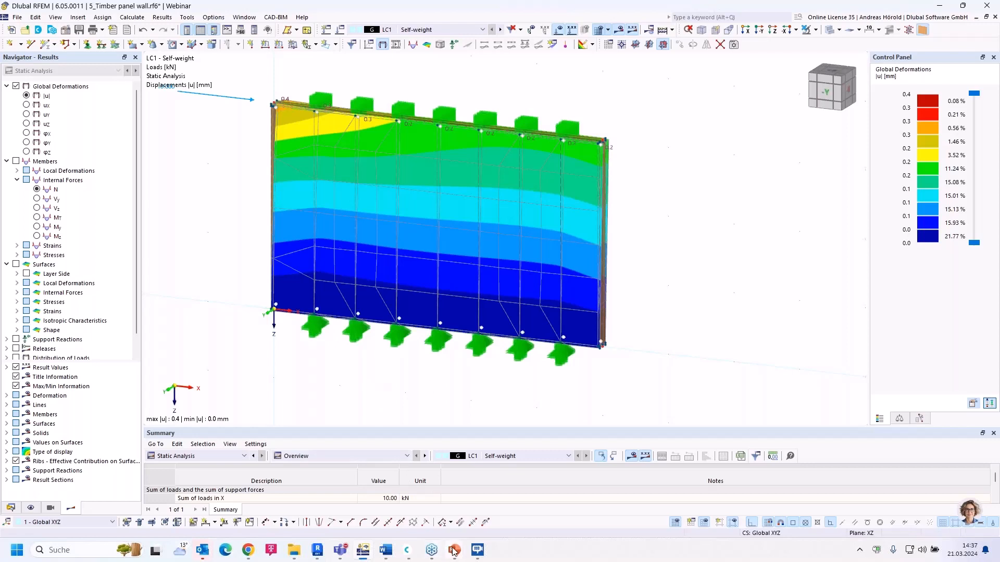
# Switch to the PowerPoint webinar presentation and advance to the slide about booking a free online appointment.
pyautogui.moveTo(453, 550)
pyautogui.click(451, 510)
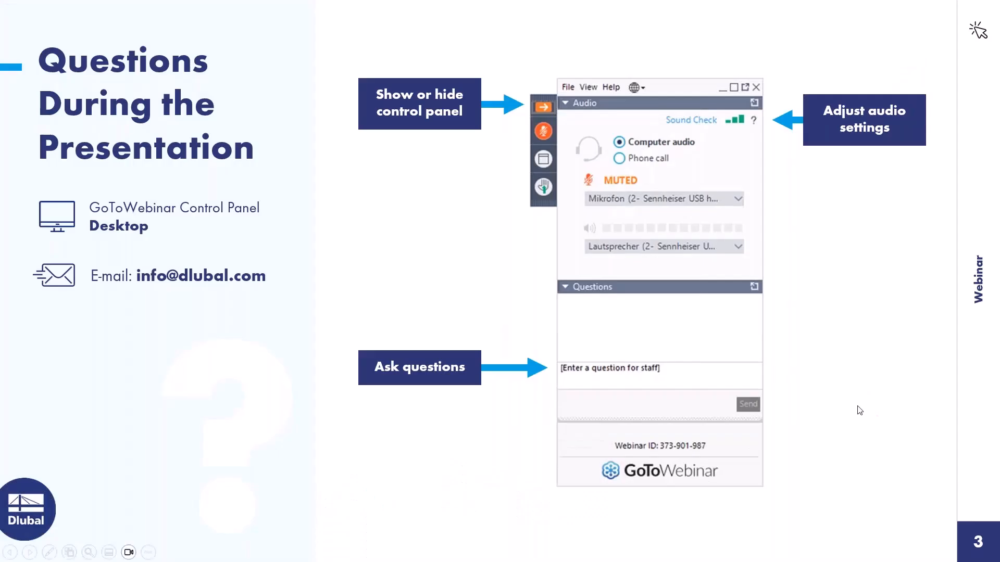
pyautogui.click(857, 407)
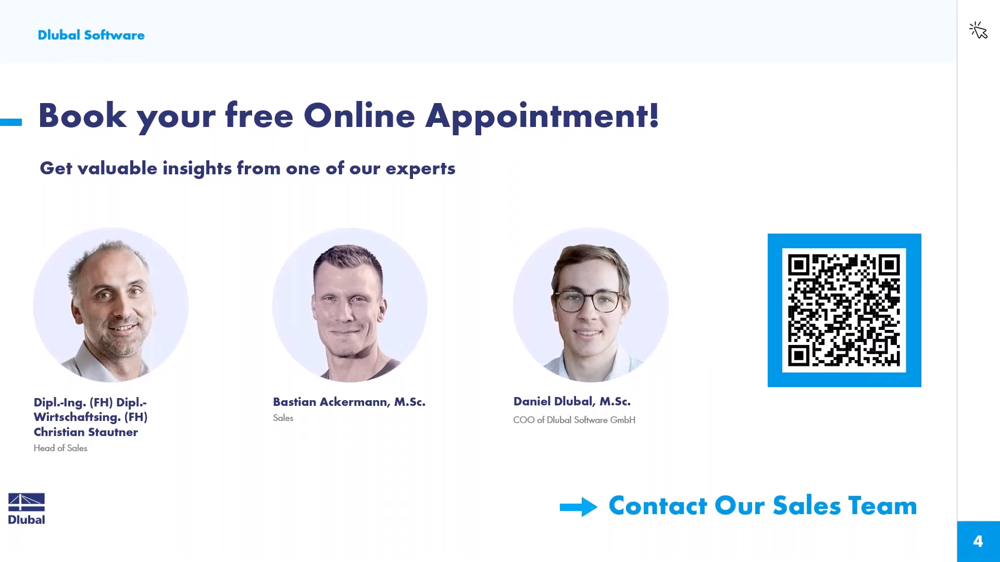
# Switch to Chrome and open the Webinars page from the Events section of the Dlubal website to view the upcoming webinars.
pyautogui.hotkey('alt', 'Tab')
pyautogui.click(109, 10)
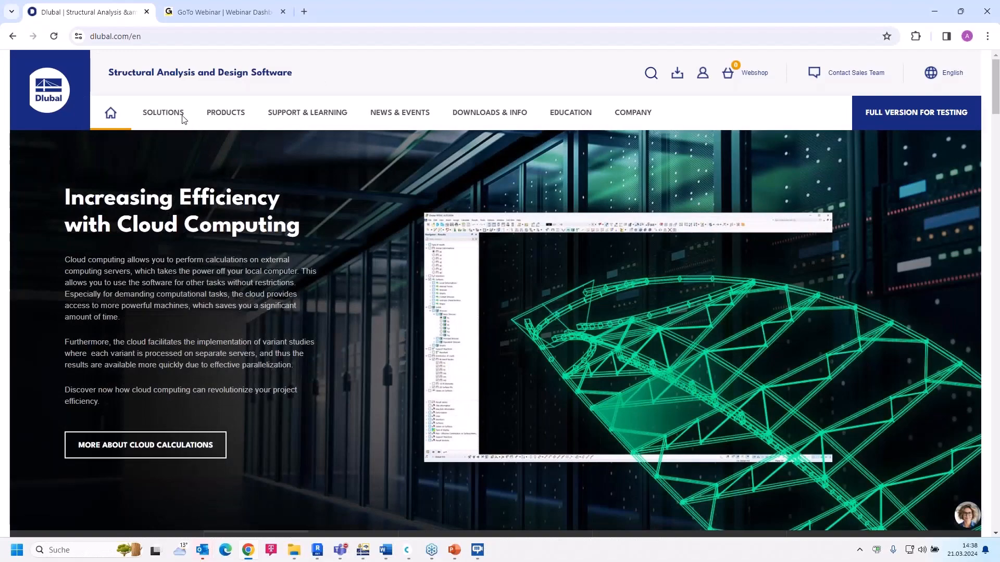
pyautogui.click(459, 120)
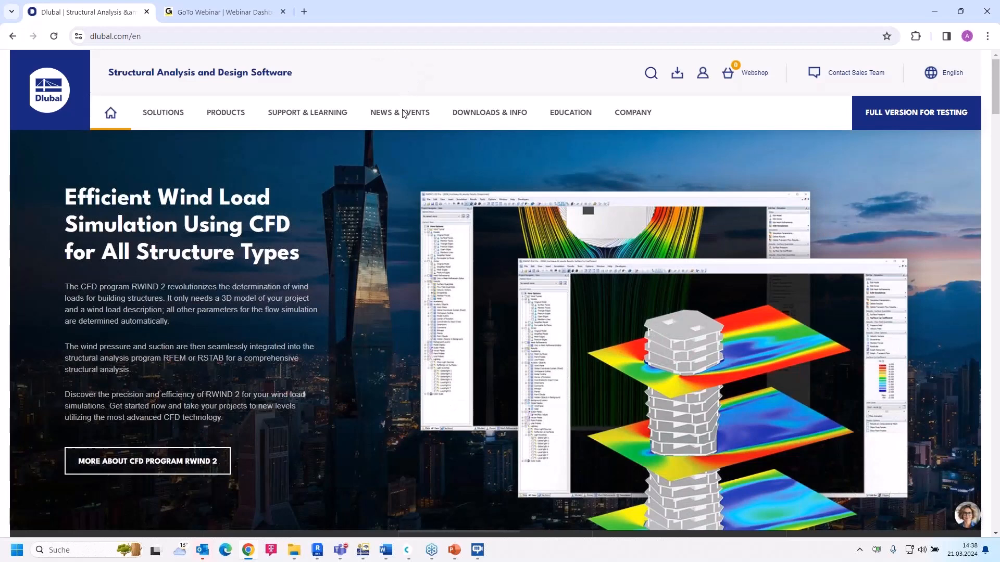
pyautogui.moveTo(404, 117)
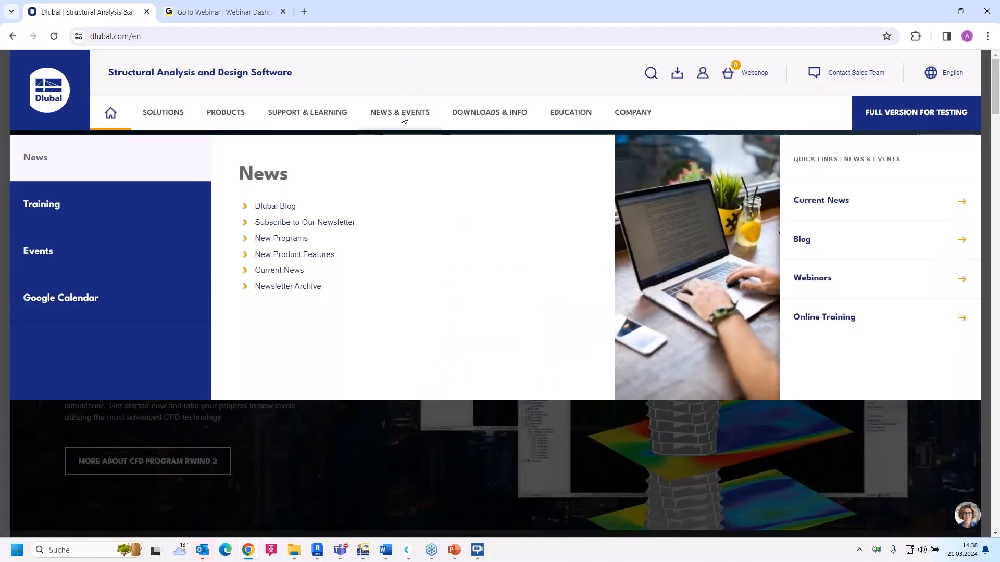
pyautogui.moveTo(123, 252)
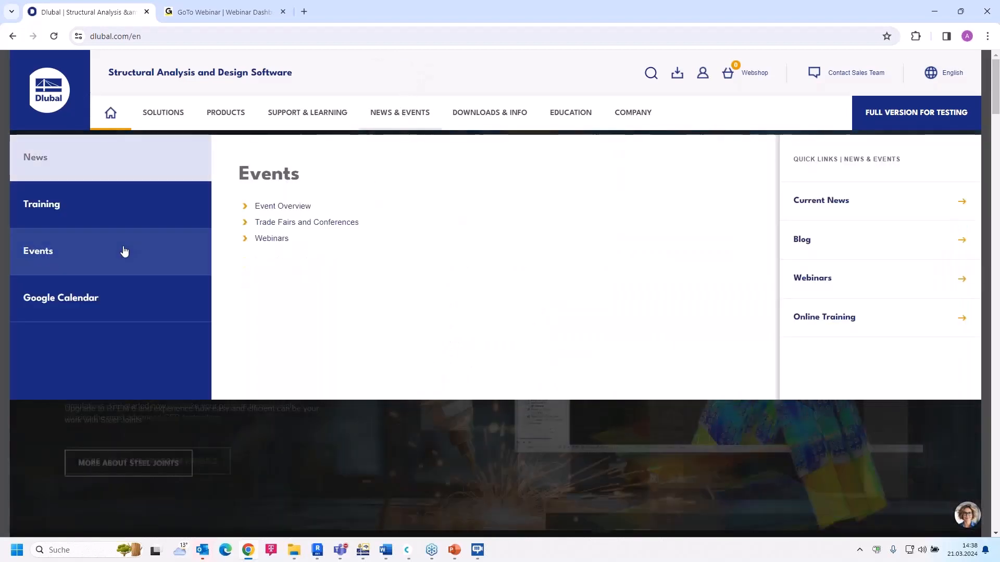
pyautogui.click(271, 239)
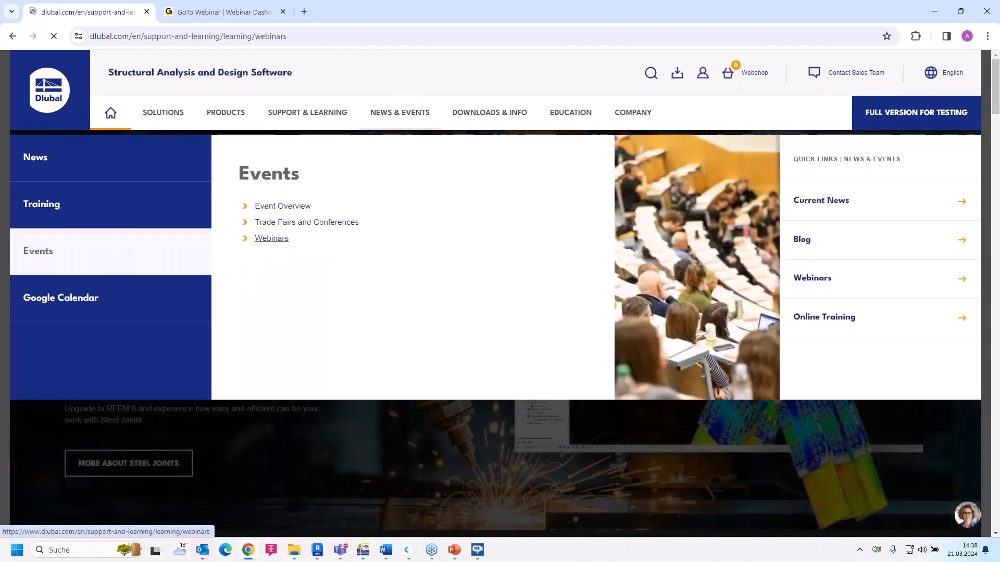
pyautogui.scroll(-5, 500, 292)
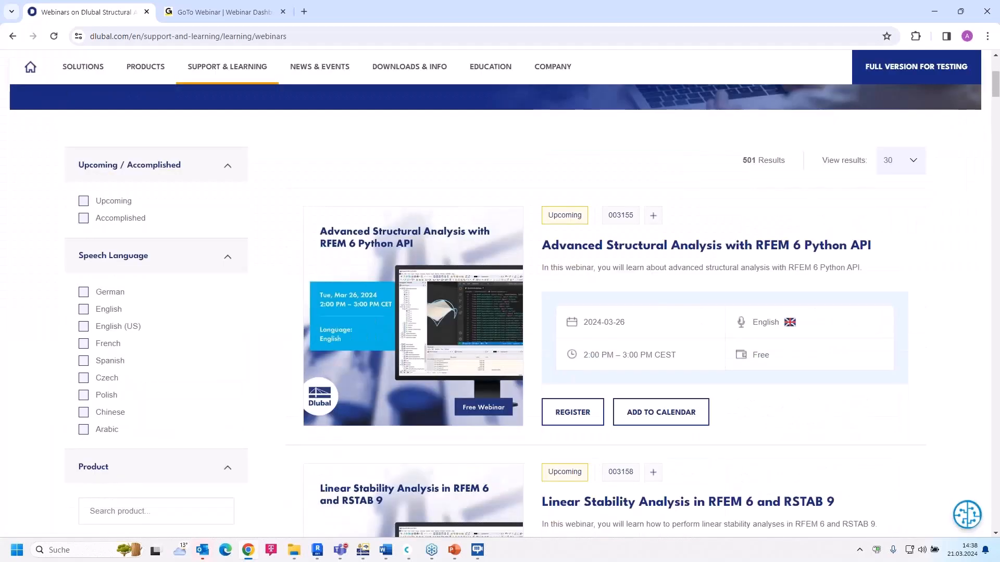
# Review the upcoming webinars in the Dlubal webinar list, from the March 2024 Python API session through the June 2024 FAQ session.
pyautogui.scroll(-1, 514, 222)
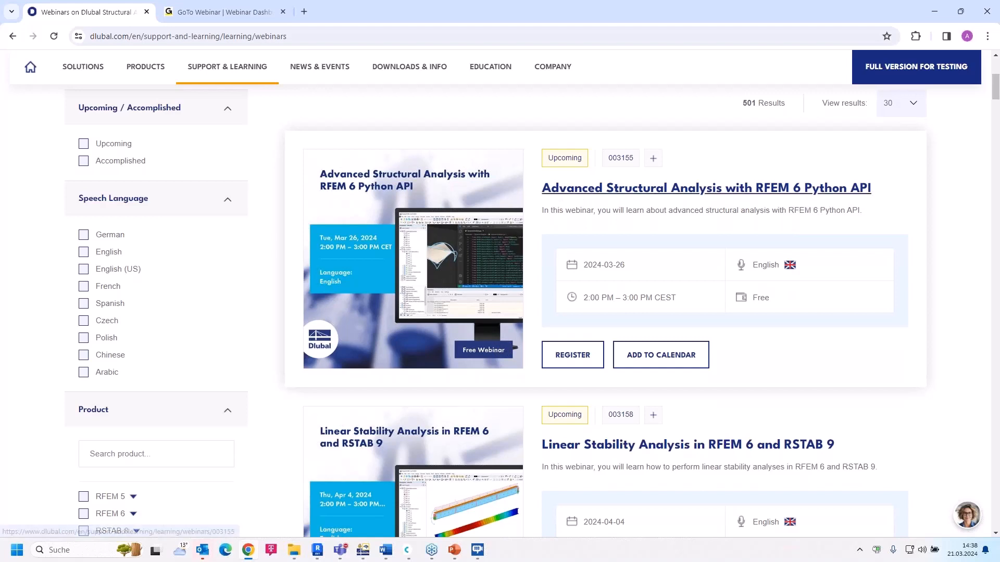
pyautogui.scroll(-1, 851, 209)
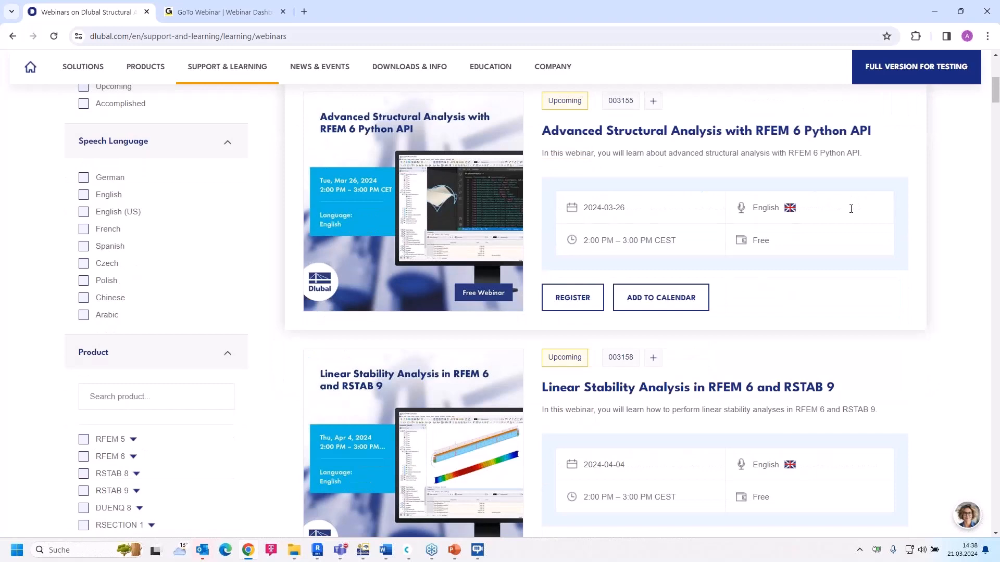
pyautogui.scroll(-3, 851, 209)
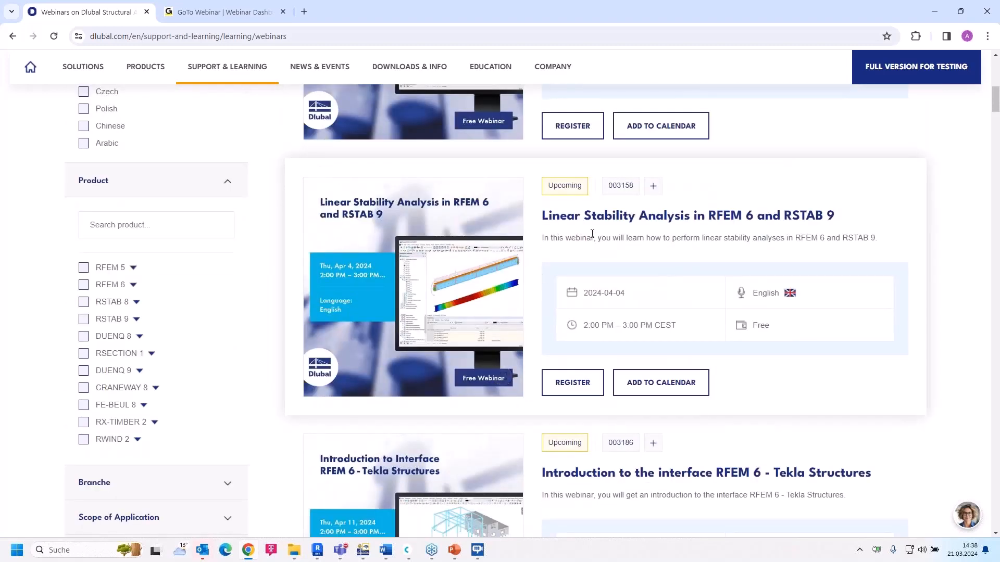
pyautogui.scroll(-5, 690, 238)
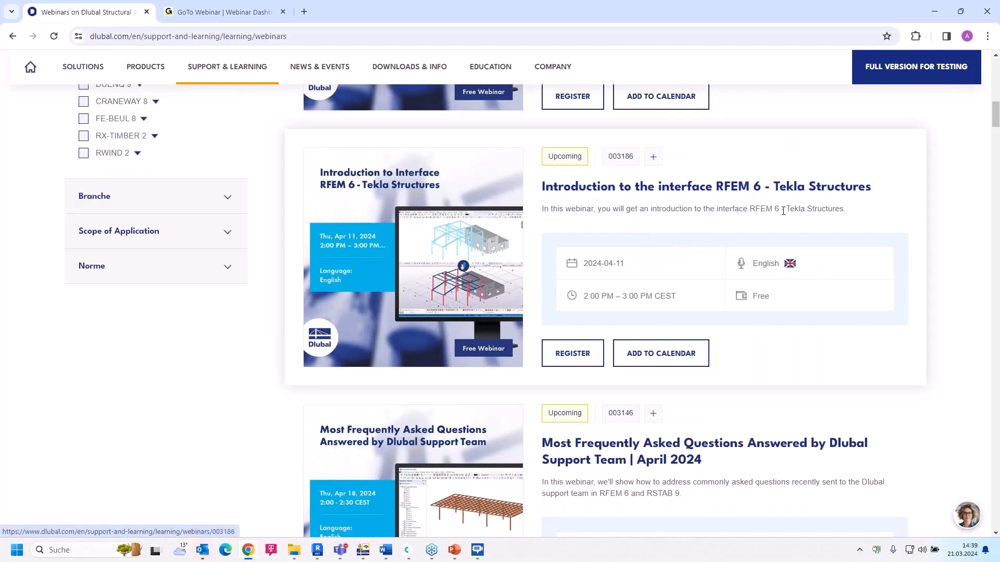
pyautogui.scroll(-5, 657, 240)
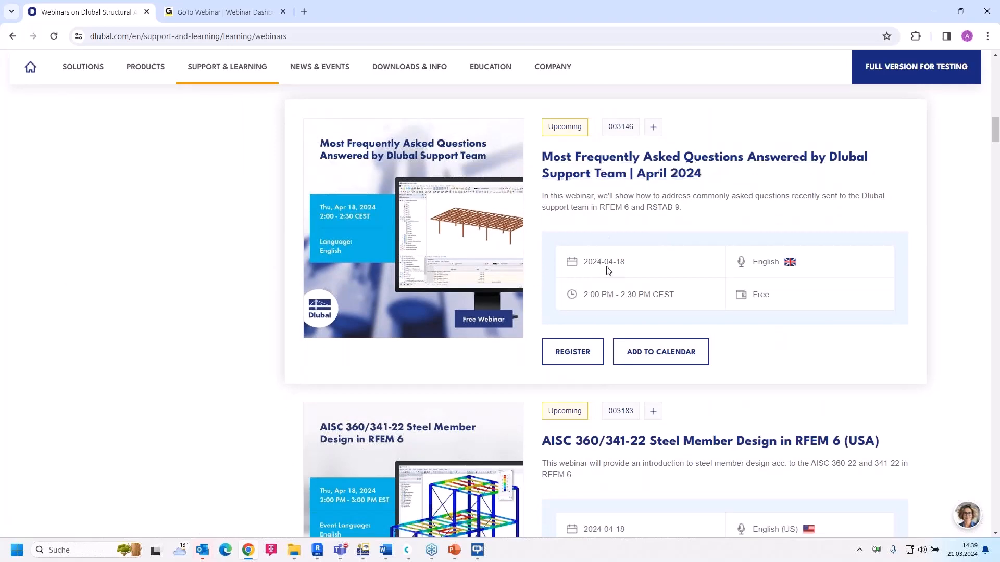
pyautogui.scroll(-10, 618, 270)
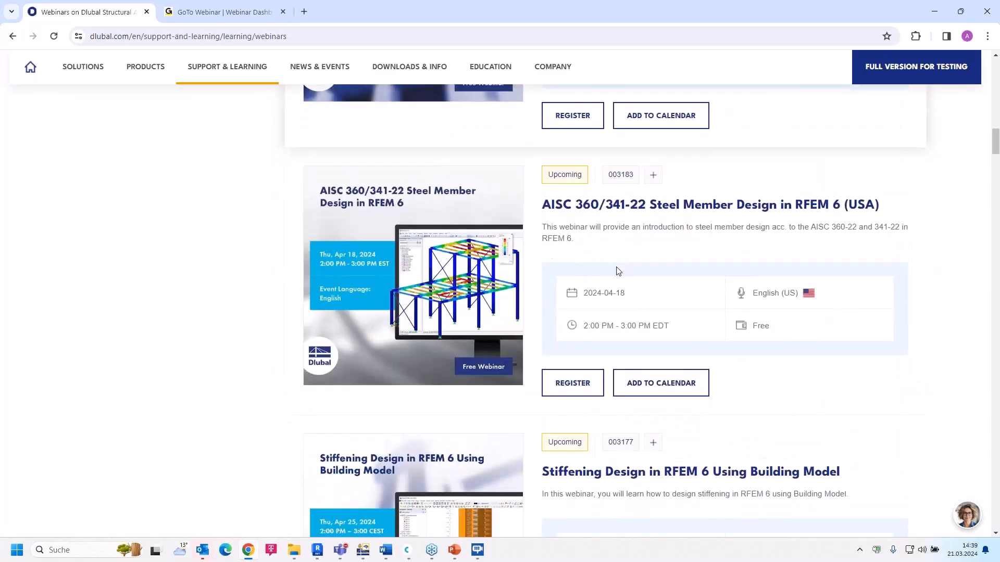
pyautogui.scroll(-10, 618, 271)
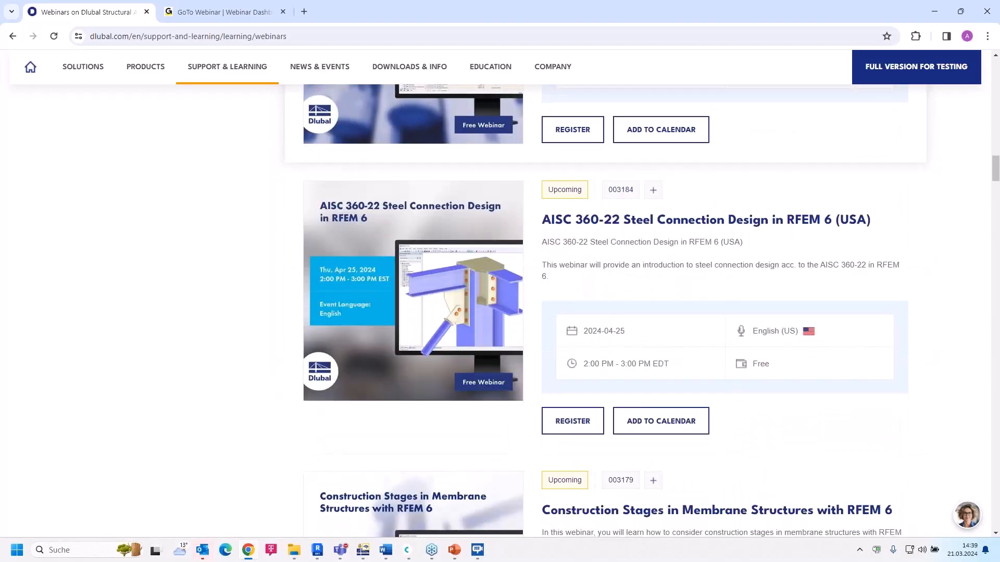
pyautogui.scroll(-9, 617, 270)
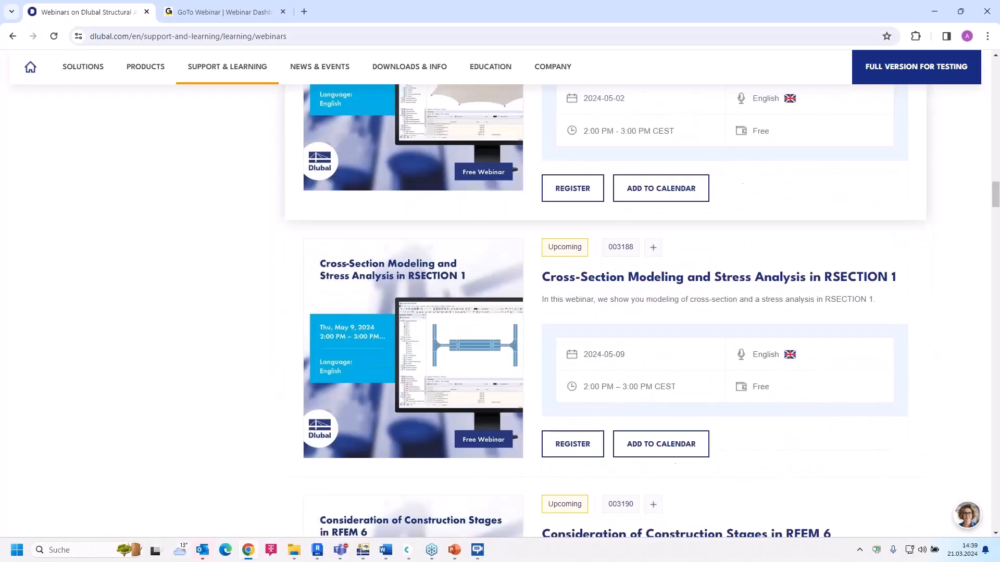
pyautogui.scroll(-3, 618, 270)
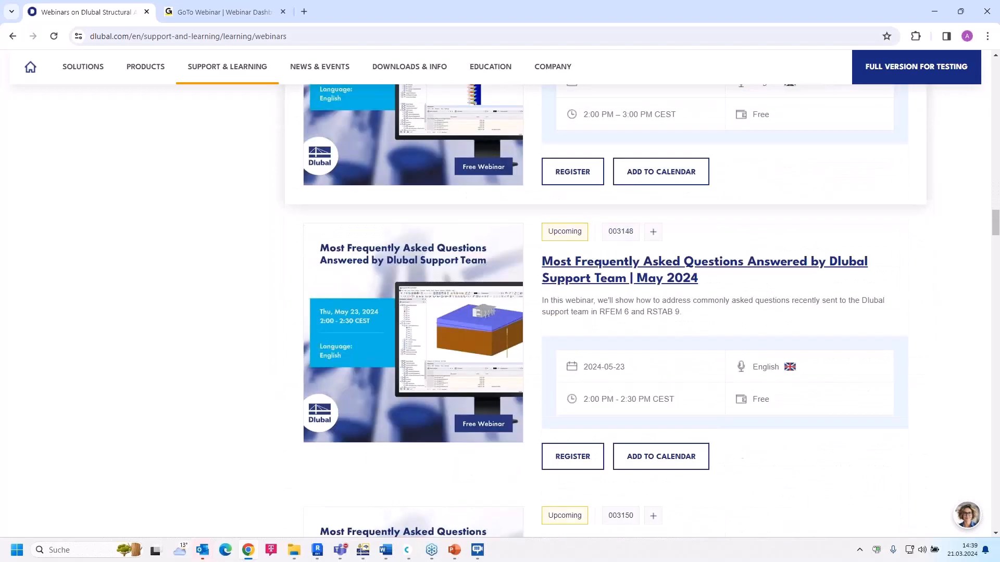
pyautogui.scroll(-9, 618, 270)
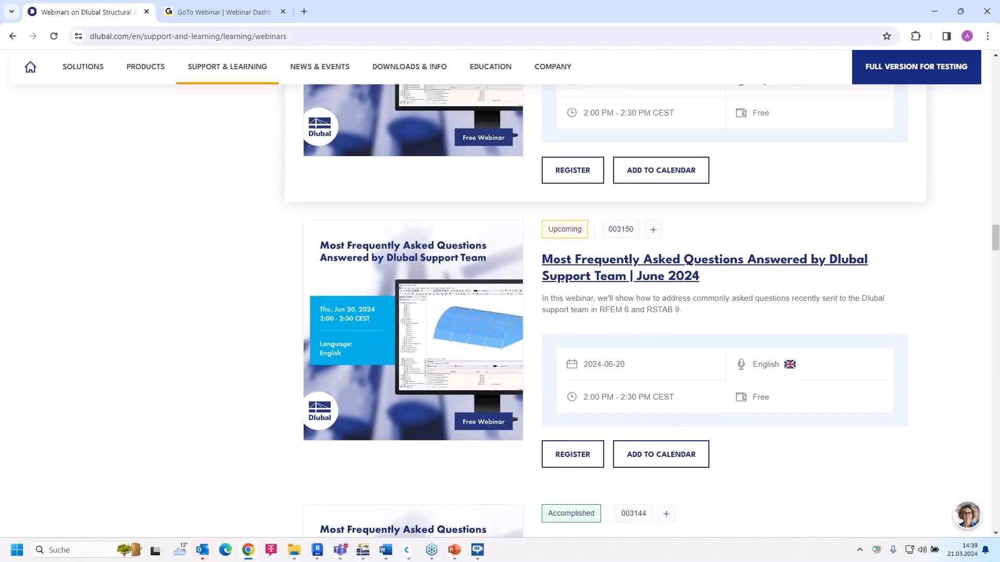
# Open the accomplished webinar "Most Frequently Asked Questions Answered by Dlubal Support Team | March 2024" and review its details.
pyautogui.scroll(-1, 618, 276)
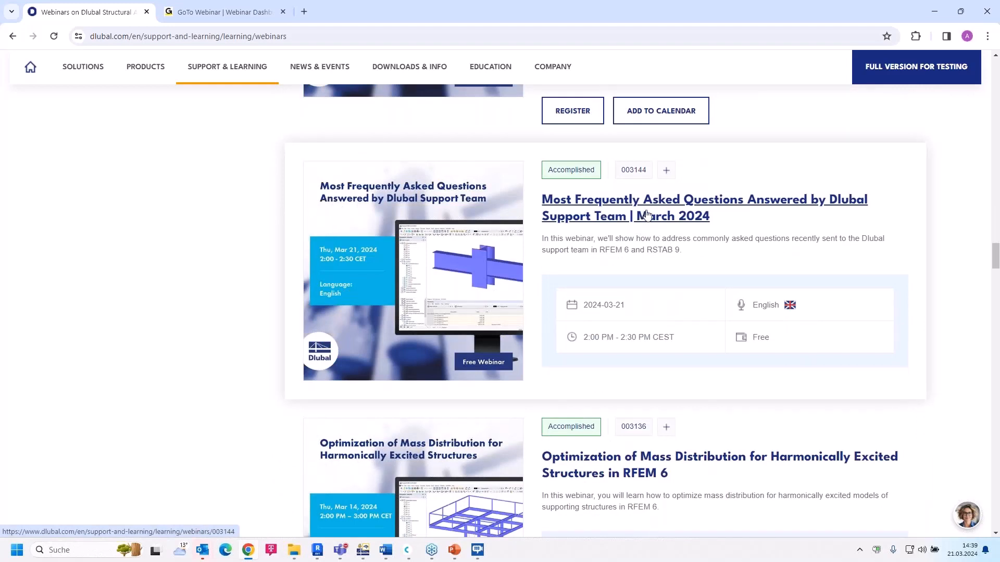
pyautogui.click(661, 219)
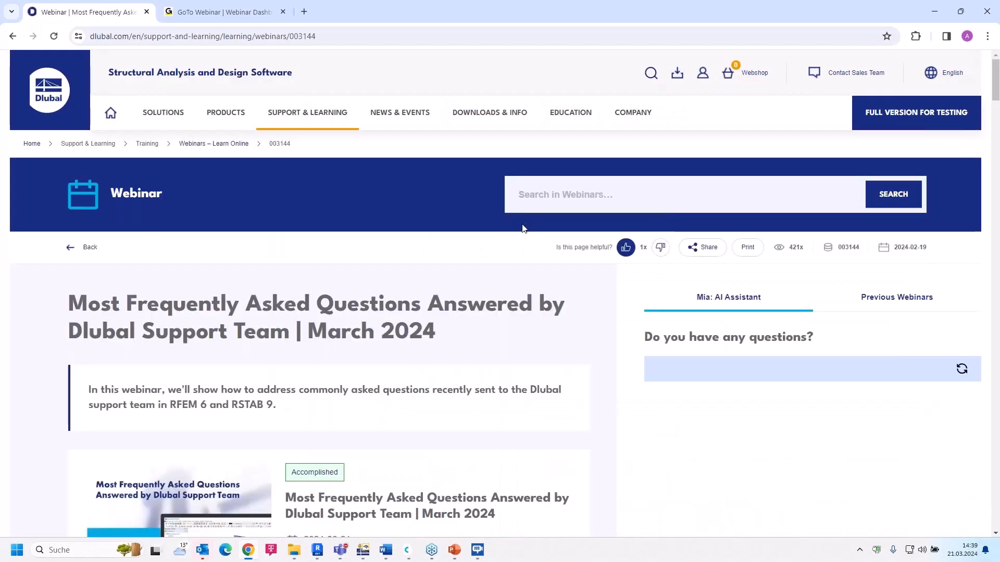
pyautogui.scroll(-1, 522, 227)
pyautogui.scroll(-2, 522, 230)
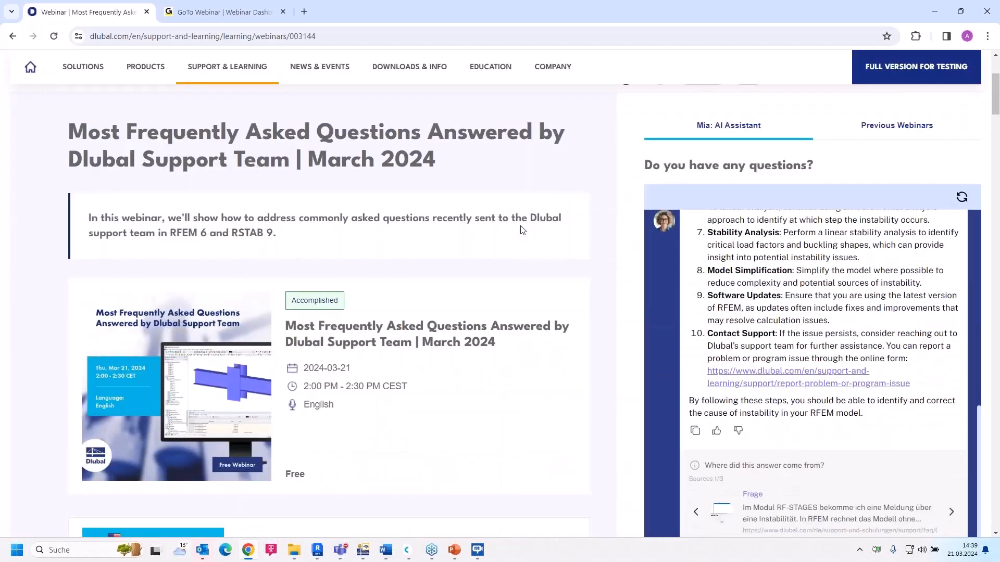
pyautogui.scroll(-1, 522, 230)
pyautogui.scroll(3, 521, 227)
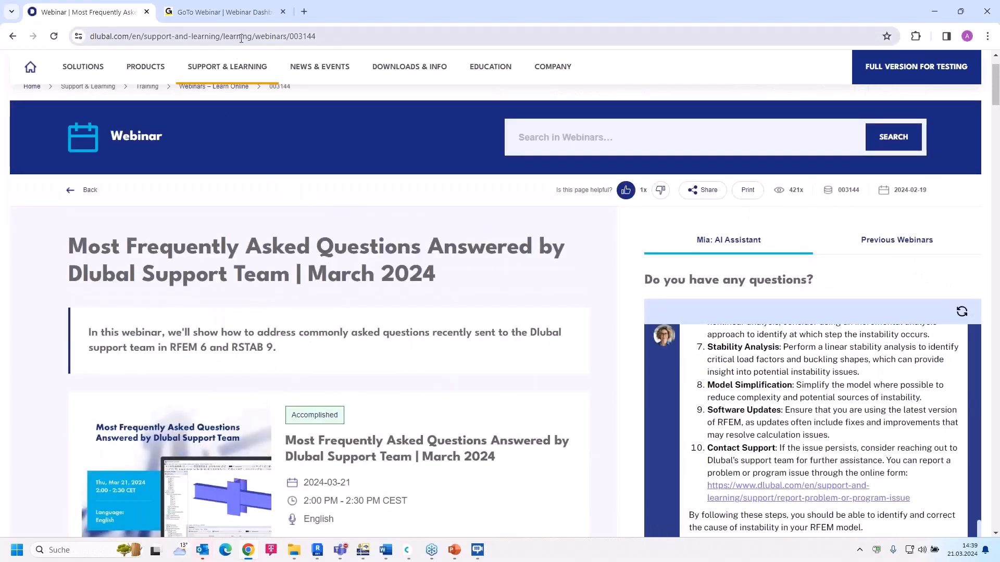
pyautogui.scroll(-5, 359, 229)
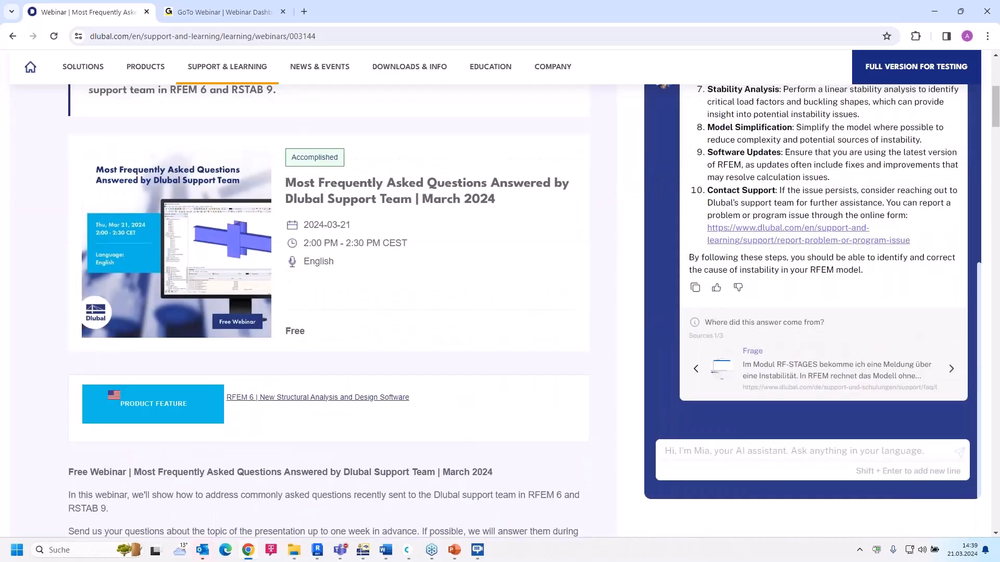
pyautogui.scroll(1, 368, 299)
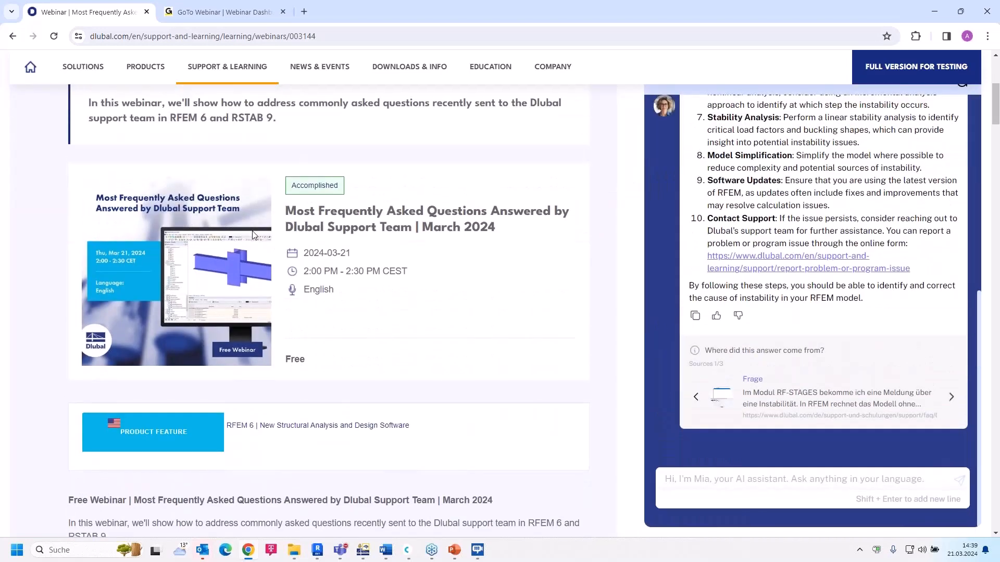
# Examine the webinar page's Models to Download section and the related Videos section above it.
pyautogui.scroll(-14, 254, 234)
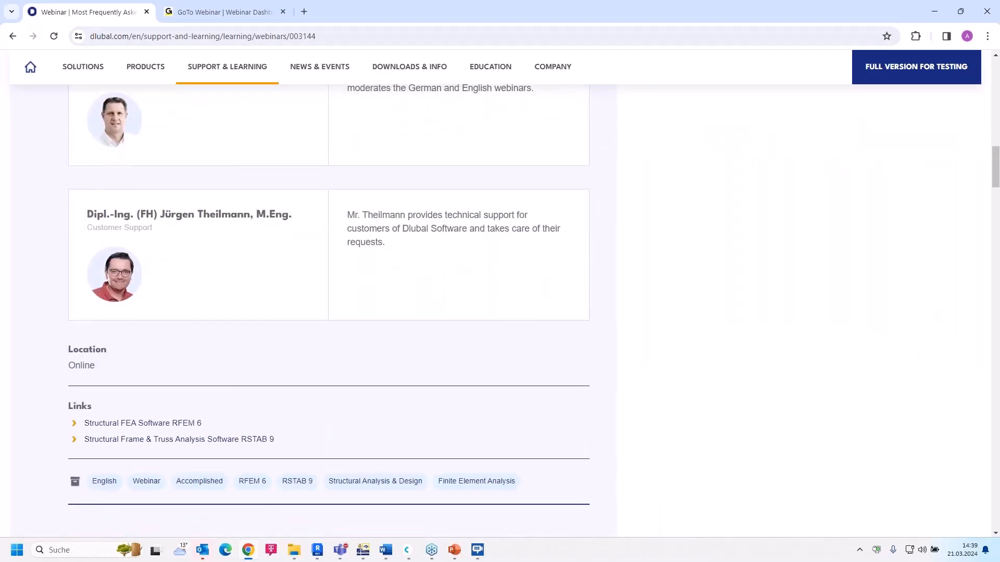
pyautogui.scroll(-1, 218, 282)
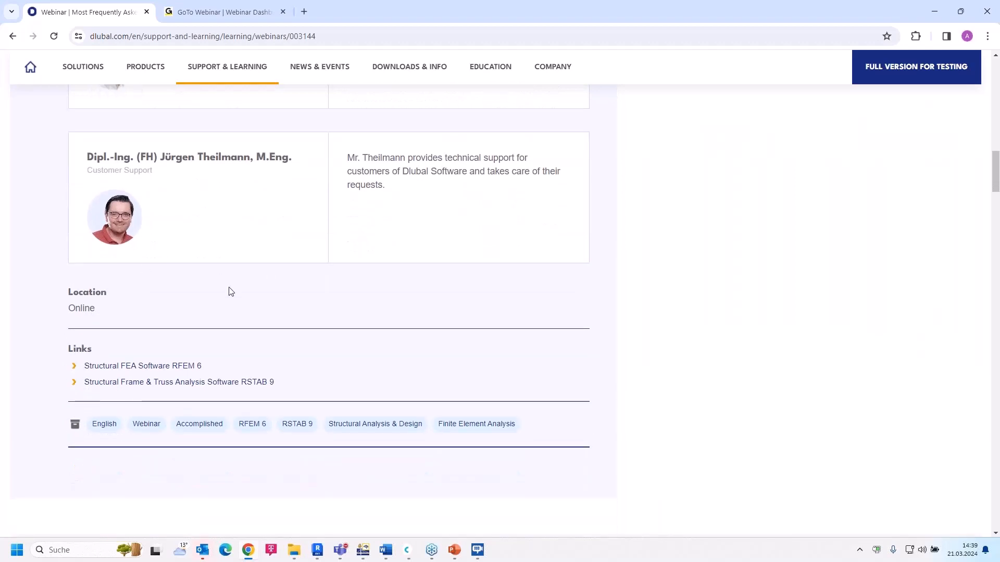
pyautogui.scroll(-15, 230, 291)
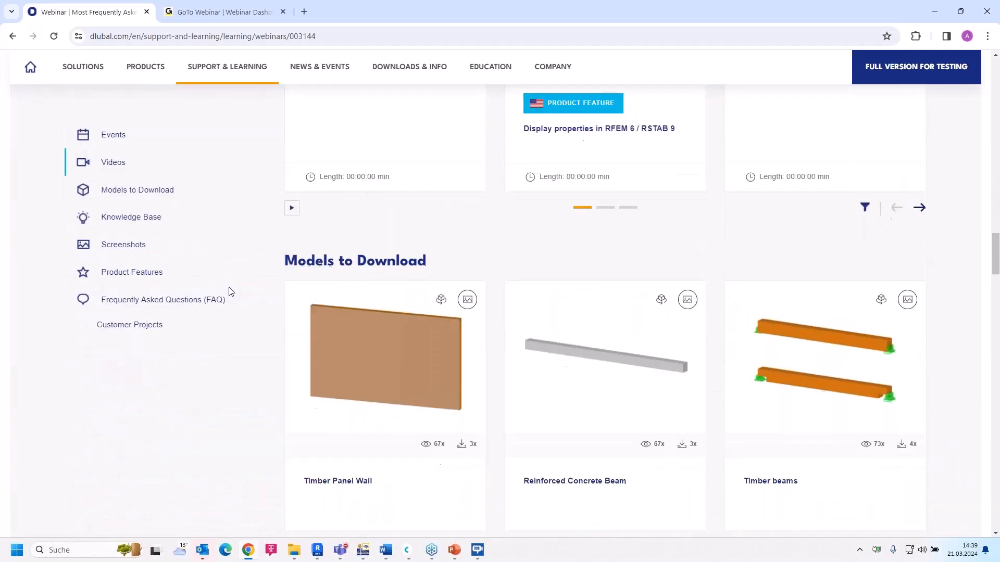
pyautogui.scroll(-1, 231, 291)
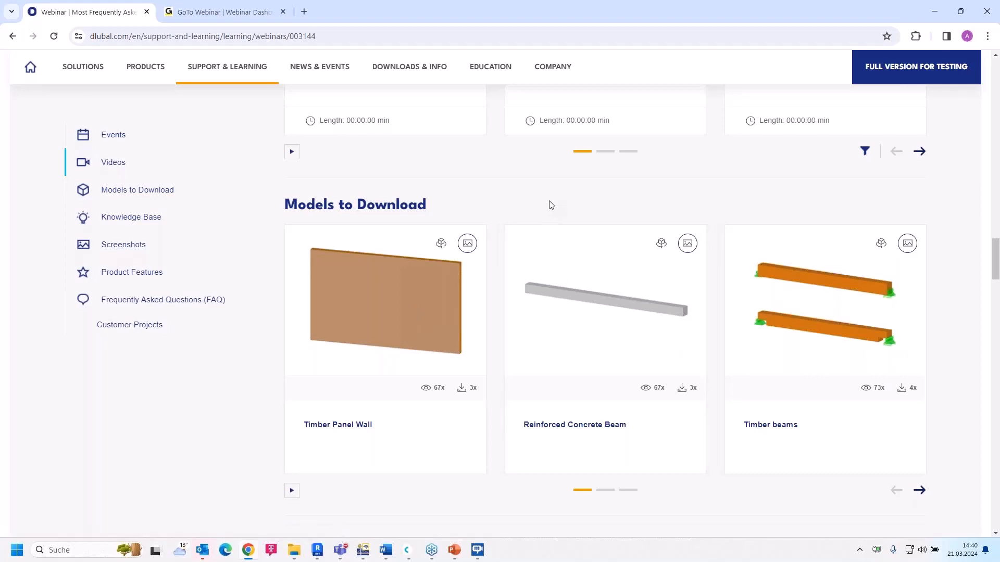
pyautogui.scroll(3, 549, 201)
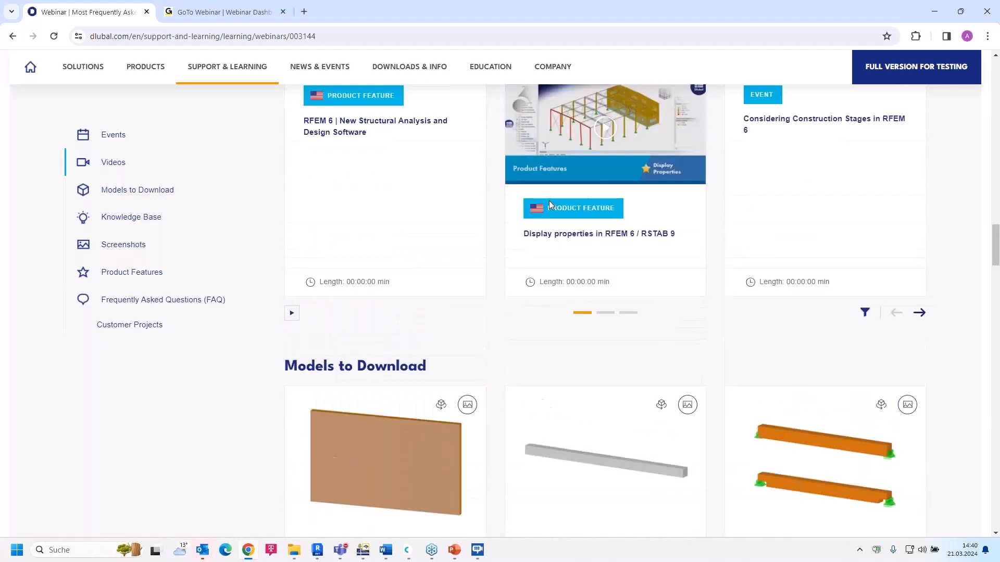